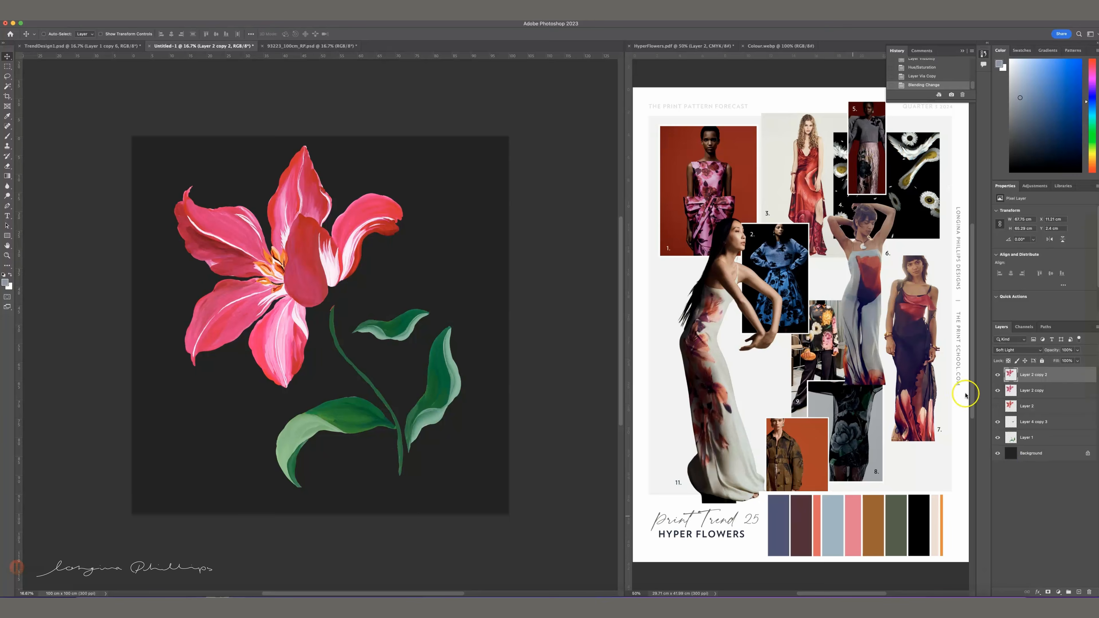
- Desaturate the Soft Light flower copy to -100 with Hue/Saturation and merge it into the flower layer below
key("ctrl+u")
left_click_drag(851, 196, 762, 210)
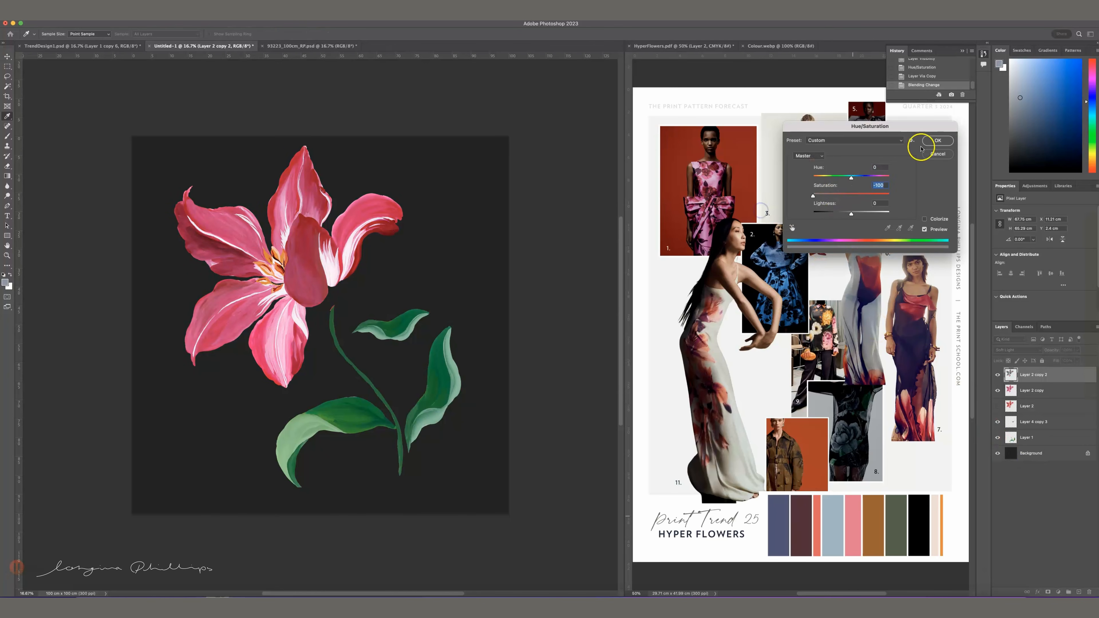
left_click(937, 141)
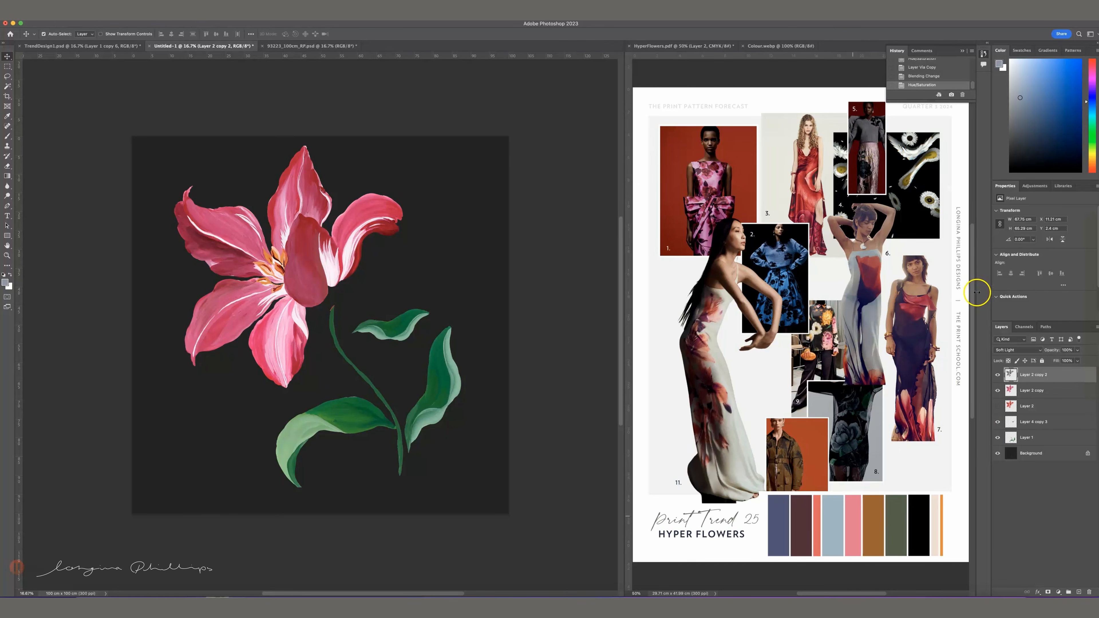
key("ctrl+e")
- Warm the merged flower's reds with a positive hue shift, then shift the magentas' hue negatively and raise their lightness
key("ctrl+u")
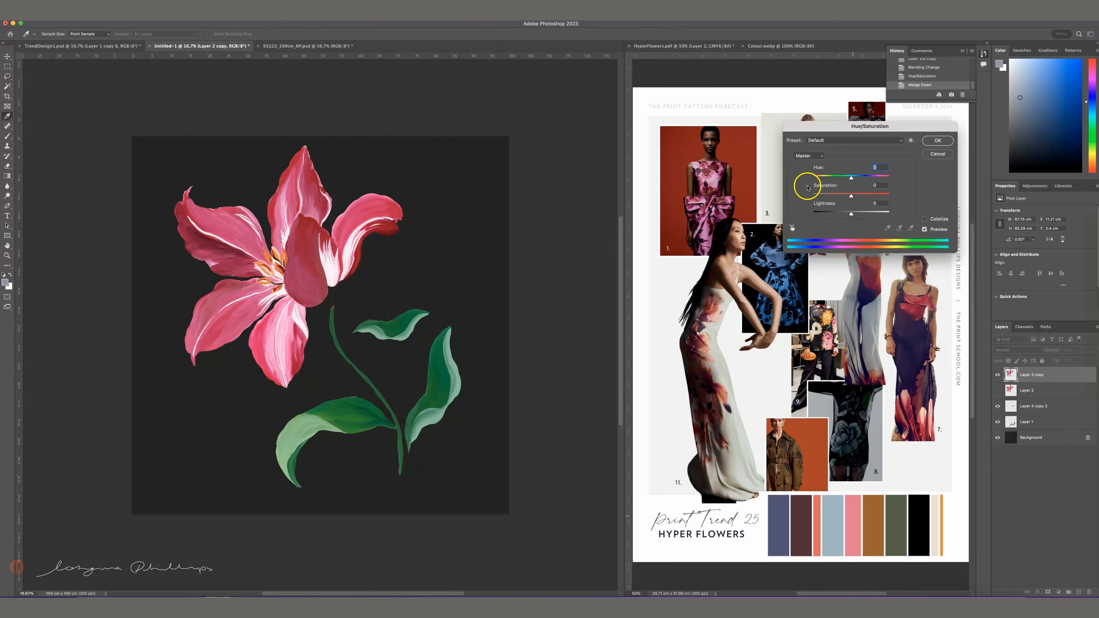
left_click(799, 161)
left_click(801, 165)
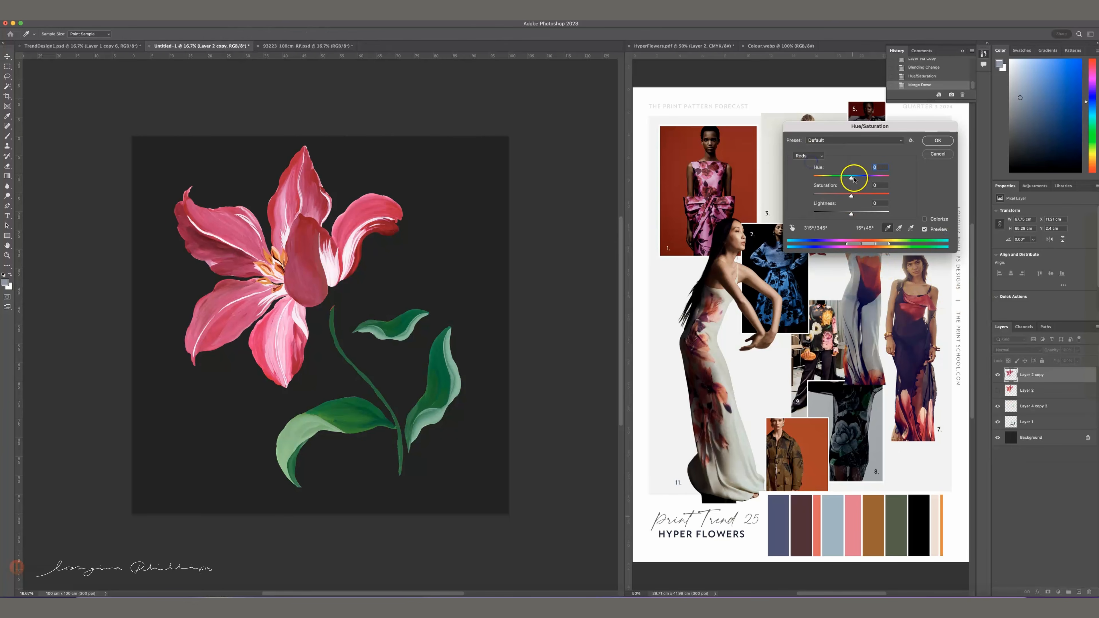
left_click_drag(847, 180, 857, 181)
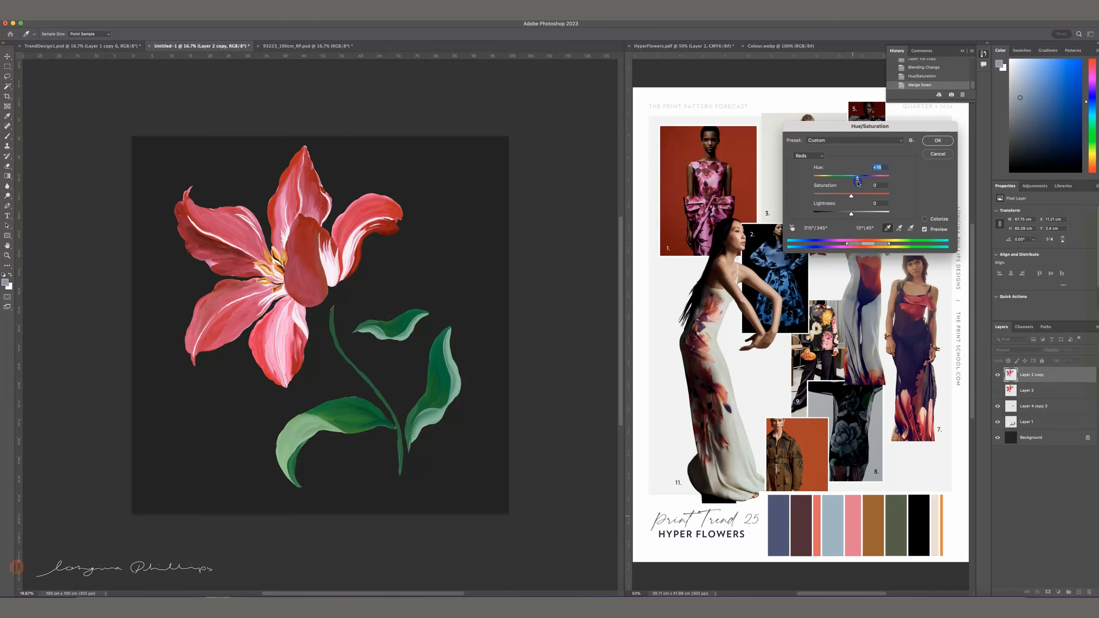
left_click(821, 156)
left_click(813, 199)
left_click_drag(848, 215, 863, 216)
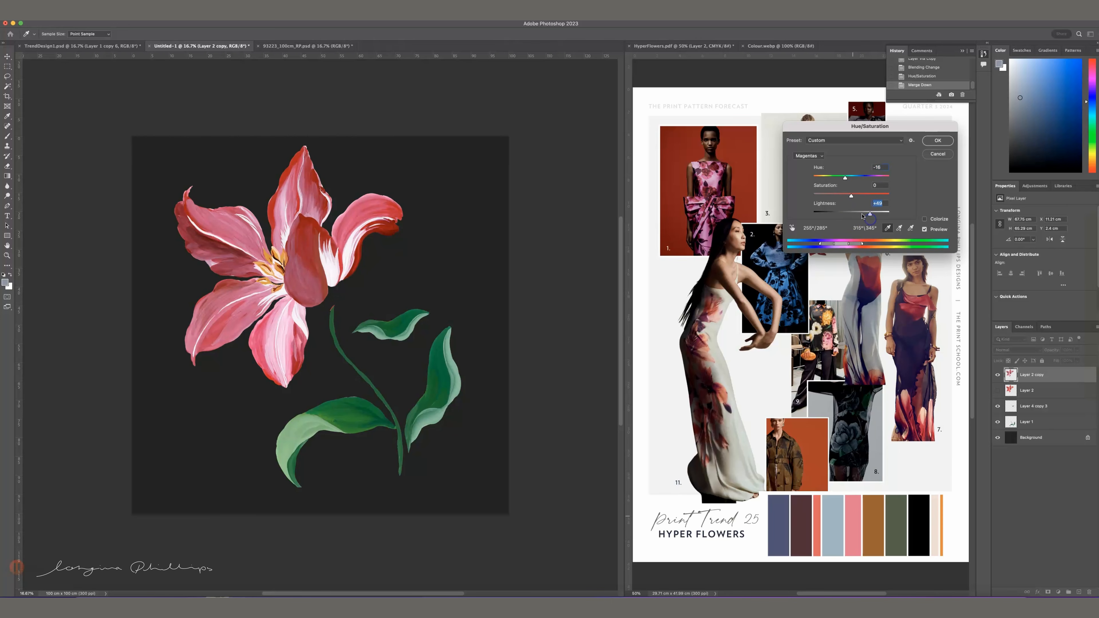
left_click(931, 142)
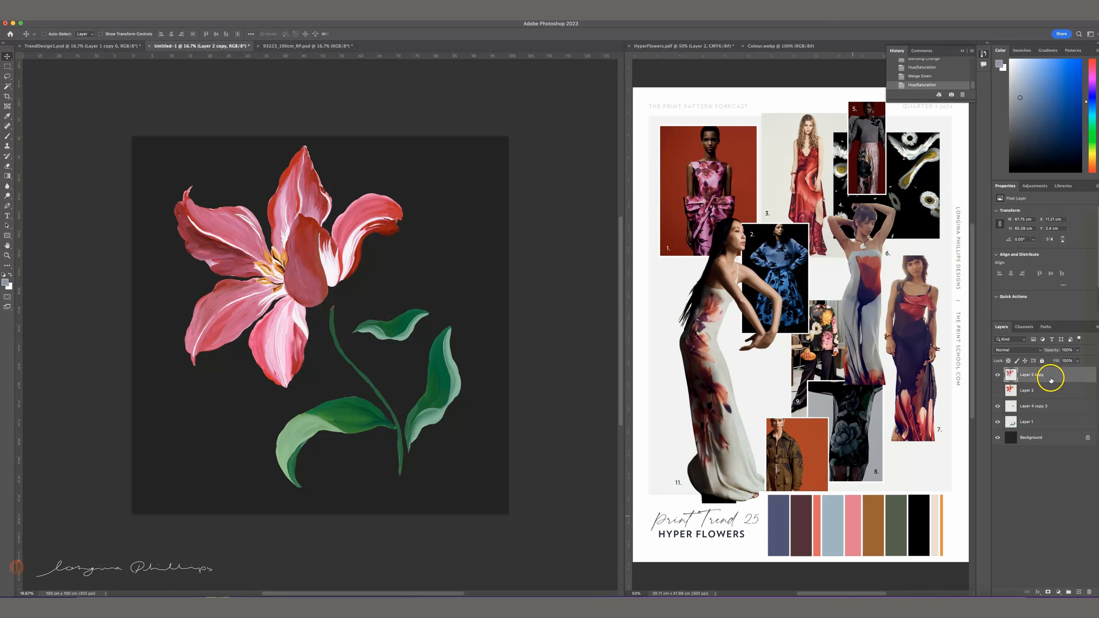
- Invert the flower layer's colours and shift its overall hue to magenta pink
key("super+i")
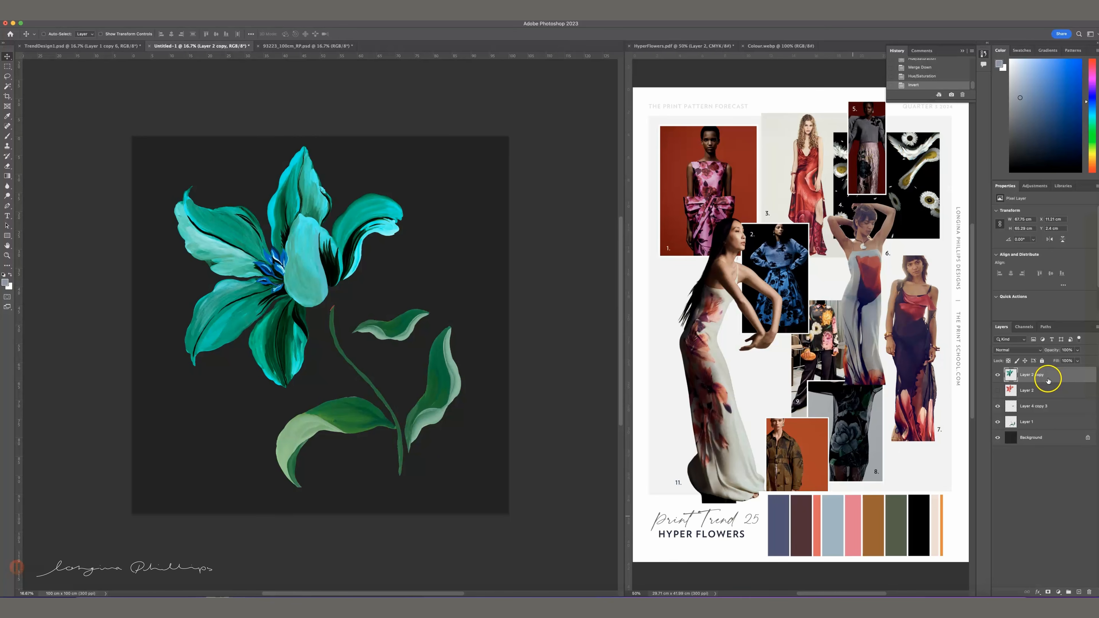
key("super+u")
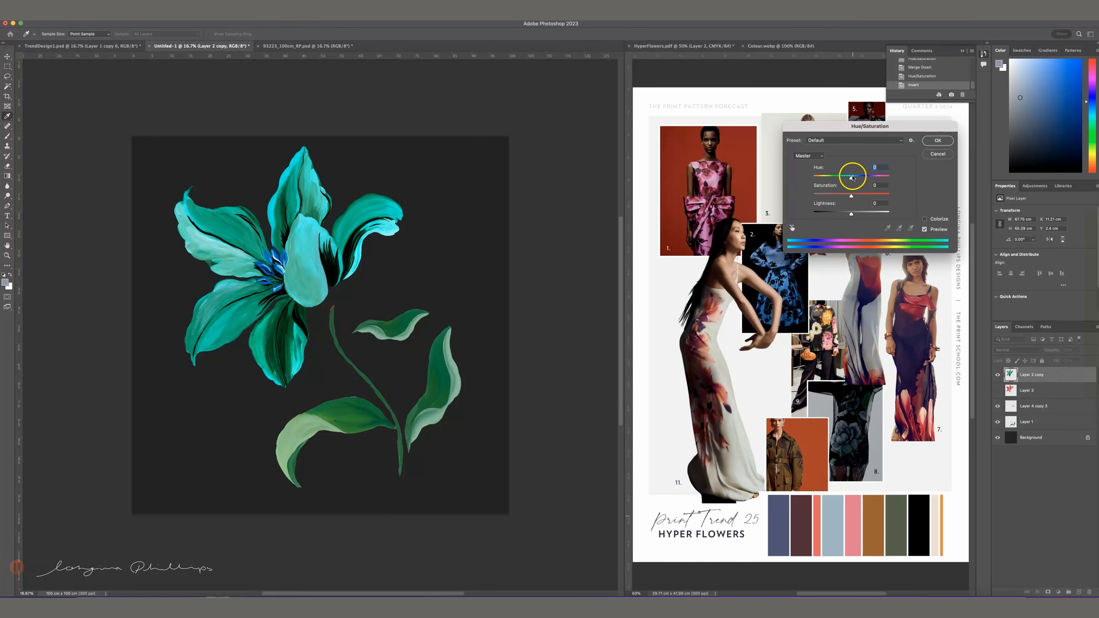
left_click_drag(853, 179, 885, 182)
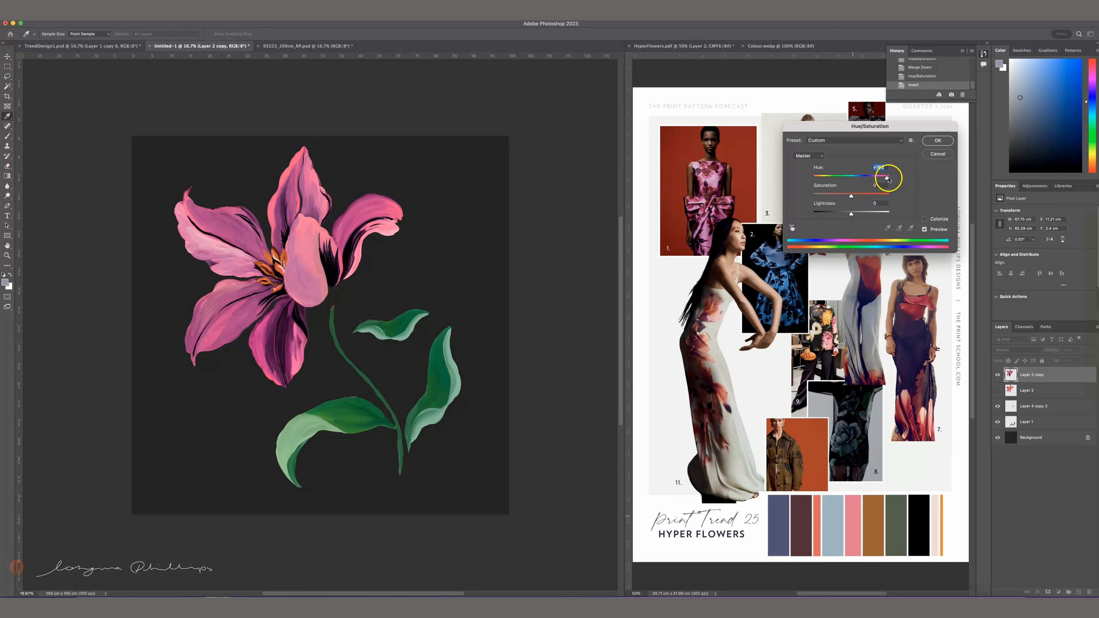
left_click(937, 140)
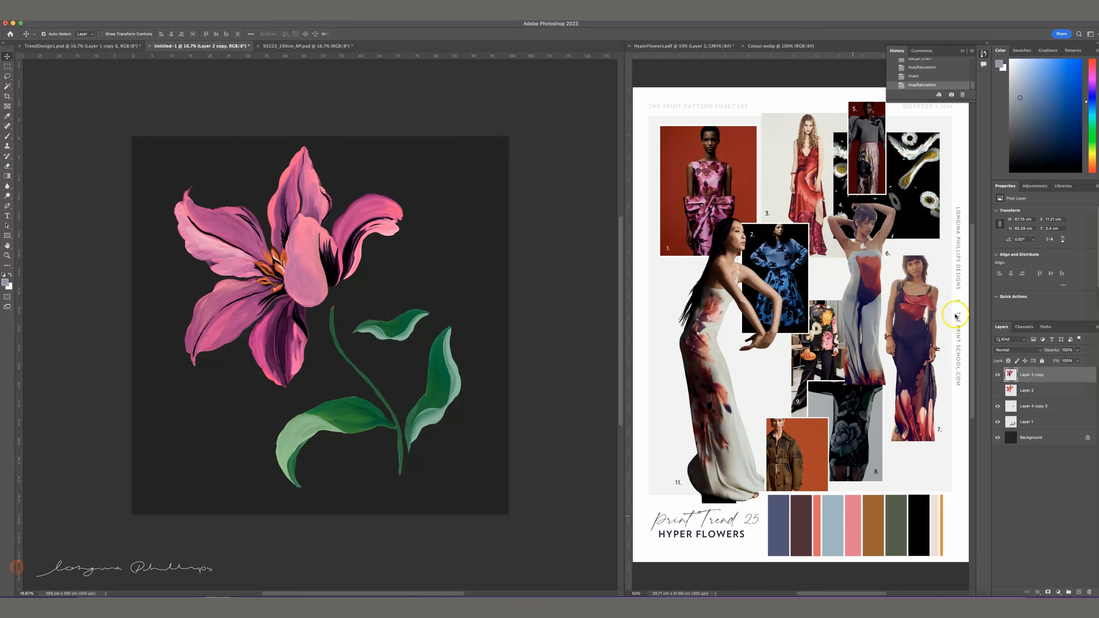
- Shift the hue of the flower's magentas slightly positive in Hue/Saturation to turn the petals a warmer pink
key("super+u")
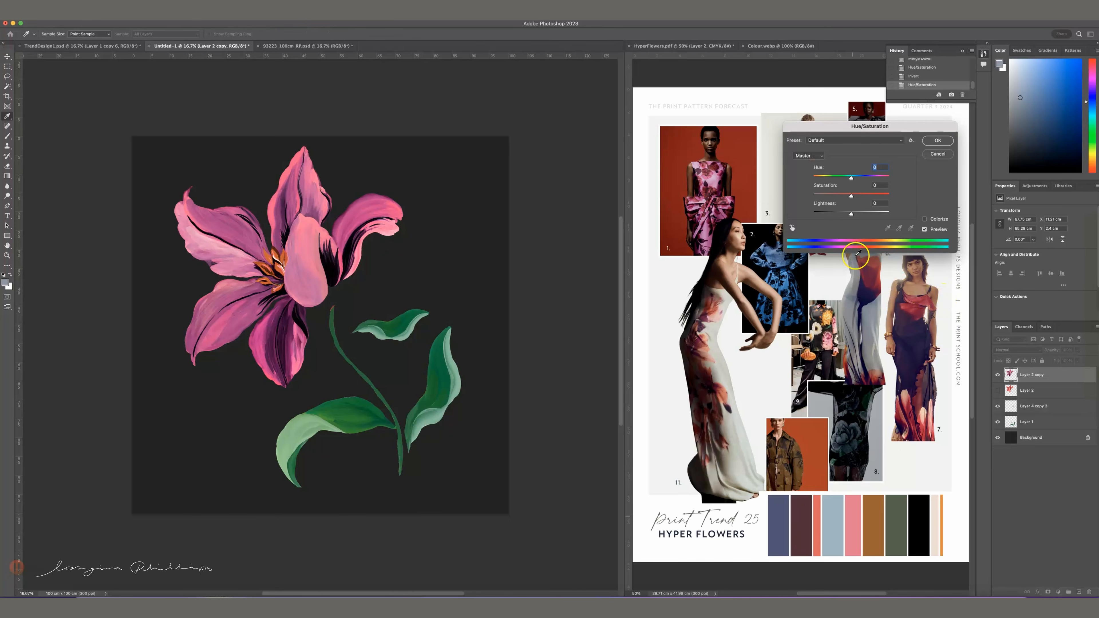
left_click(810, 156)
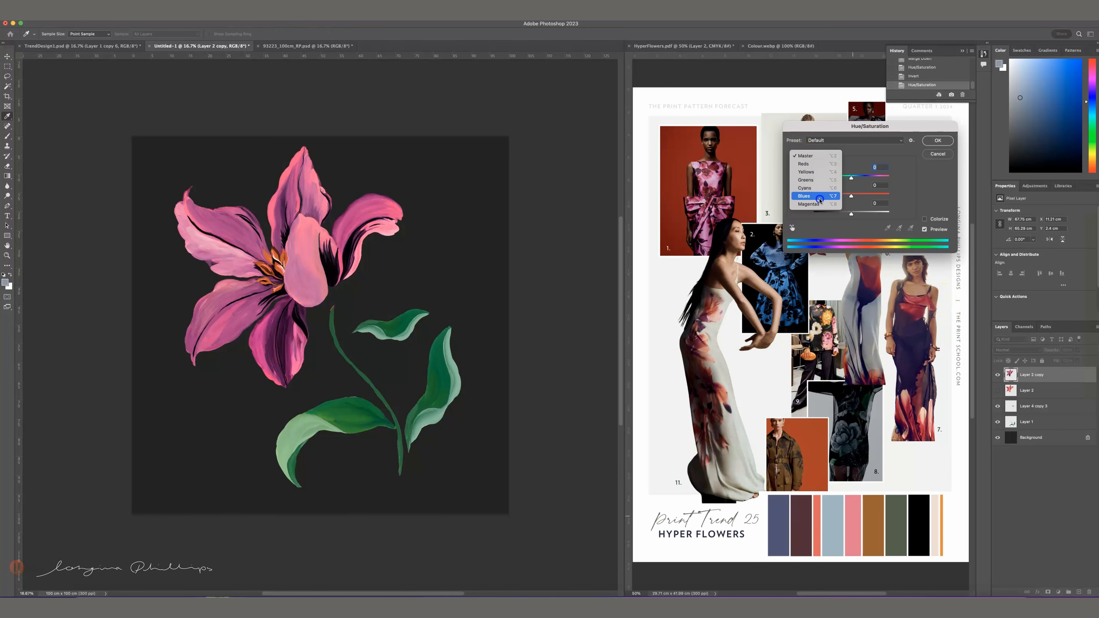
left_click(808, 204)
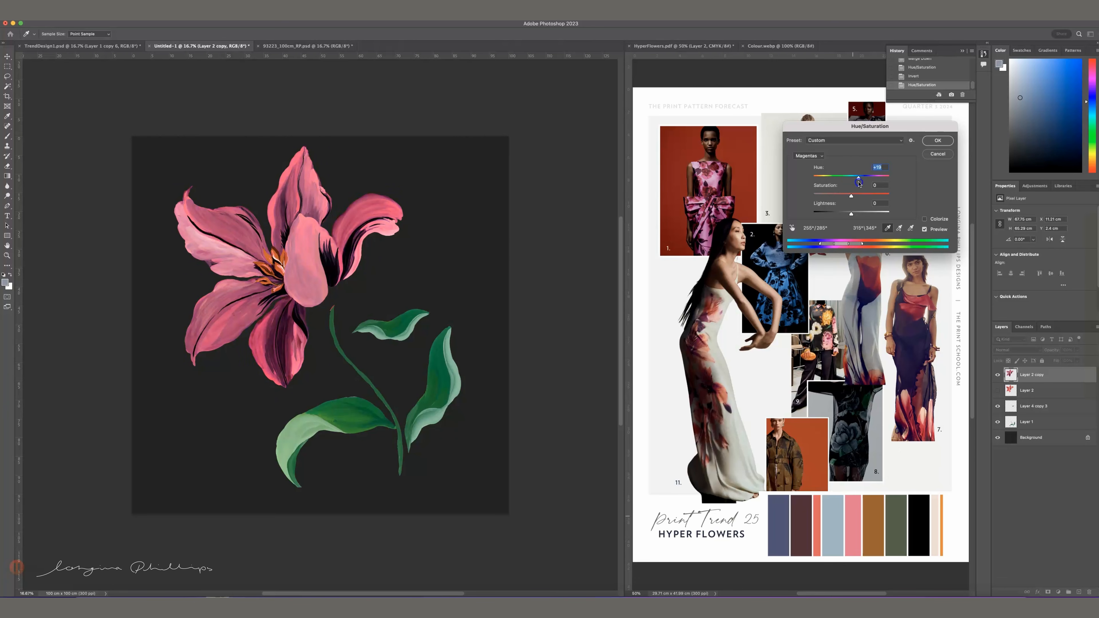
left_click_drag(856, 182, 855, 182)
- Fine-tune the flower's reds with a slightly positive hue and a small lightness increase
left_click(808, 156)
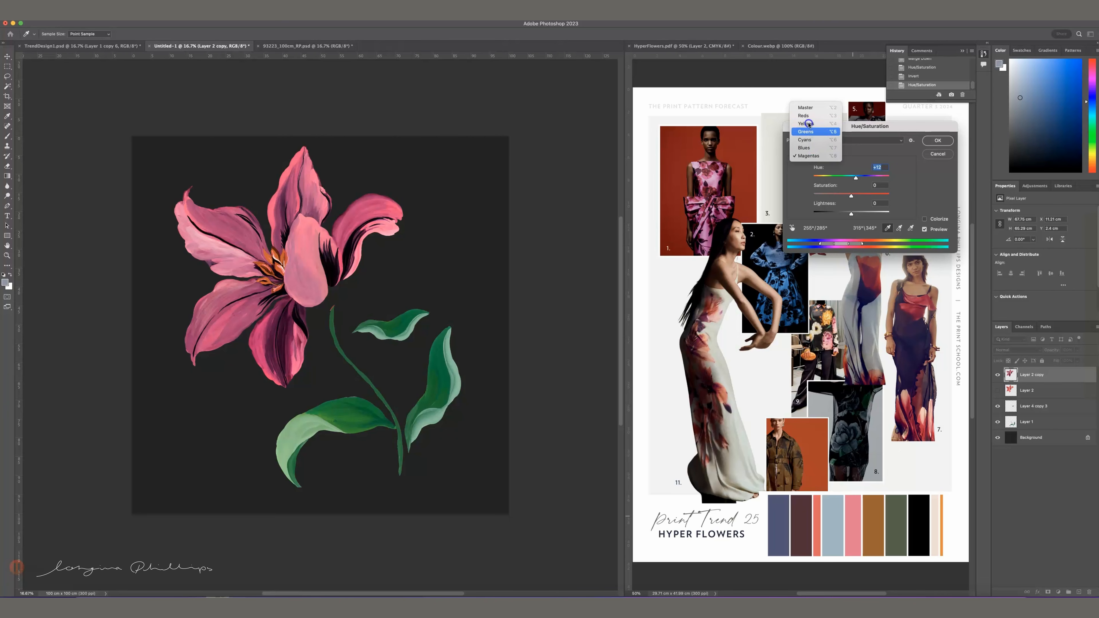
left_click(803, 116)
left_click_drag(854, 181, 842, 188)
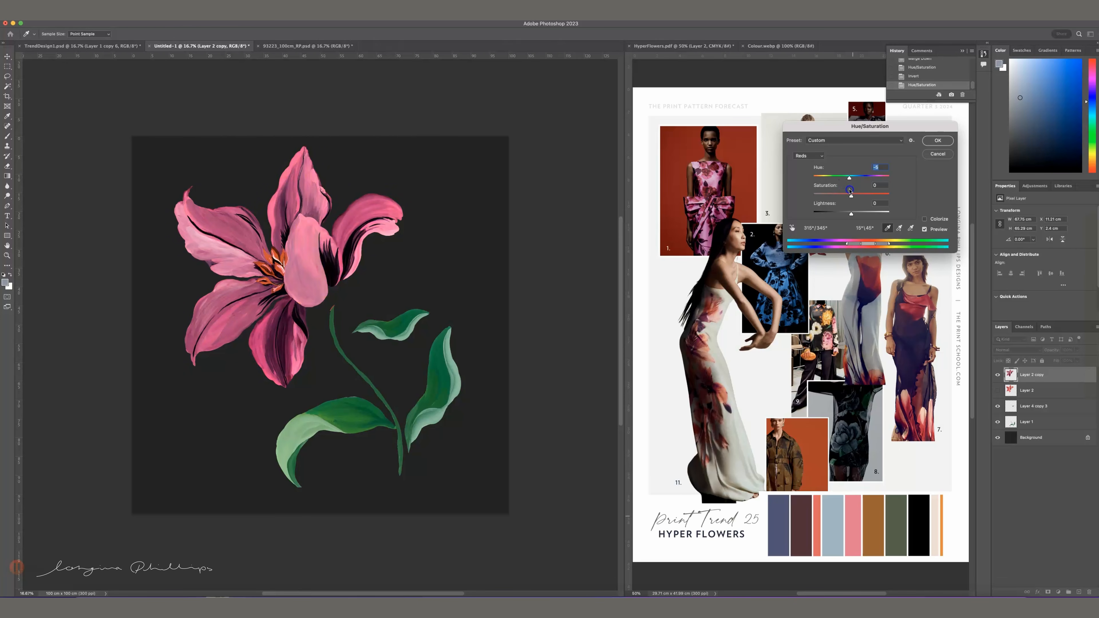
left_click(851, 215)
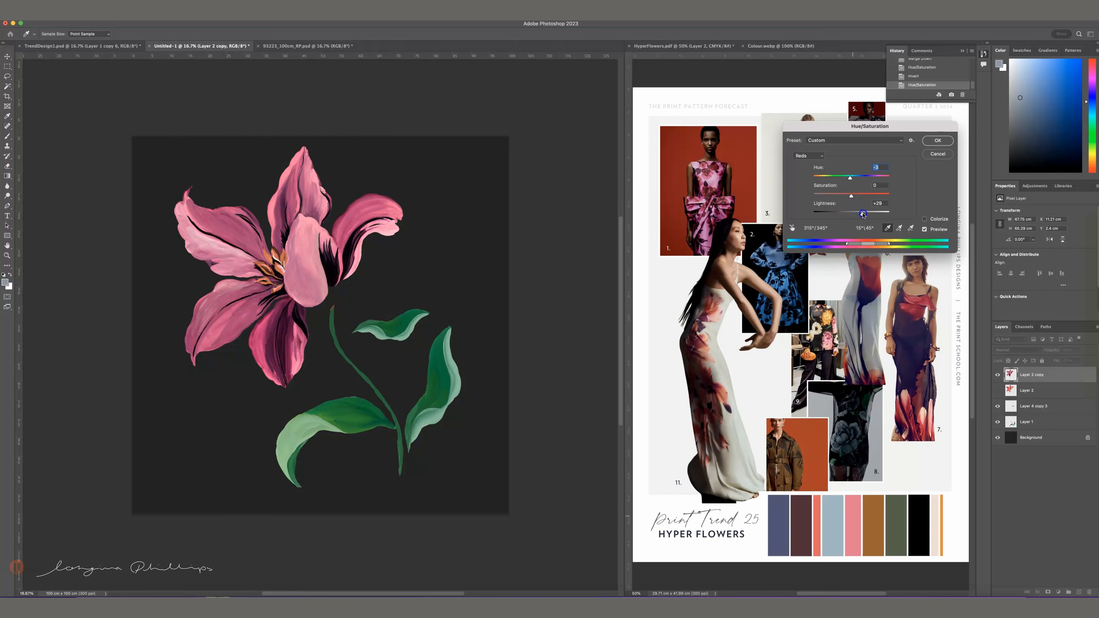
left_click_drag(860, 214, 853, 183)
left_click(851, 179)
left_click(859, 213)
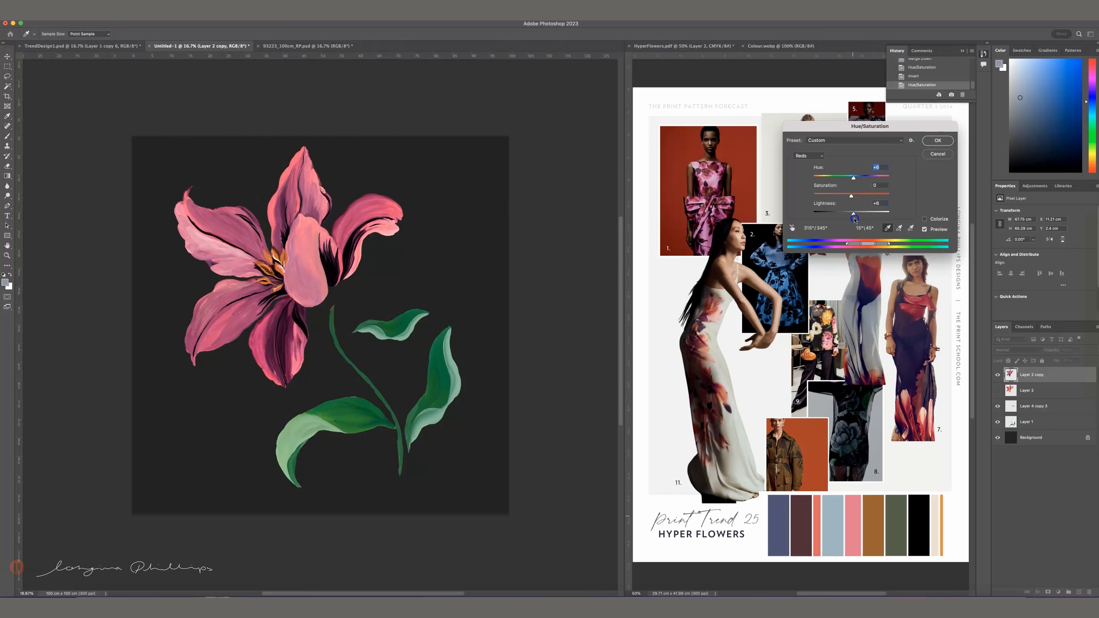
left_click_drag(855, 221, 855, 220)
left_click(851, 197)
- Readjust the hue of the flower's magentas toward coral red and apply the colour adjustment
left_click(808, 155)
left_click(819, 196)
left_click_drag(856, 178, 857, 179)
left_click(936, 141)
- Darken the Background layer to solid black by setting its Hue/Saturation lightness to -100
left_click(1039, 438)
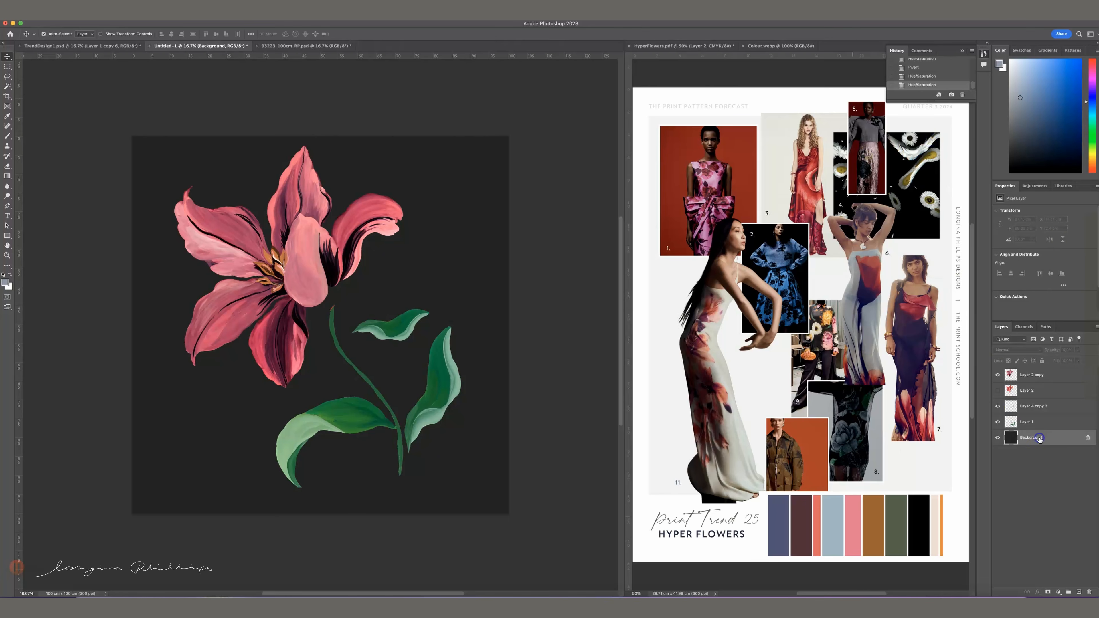
key("ctrl+u")
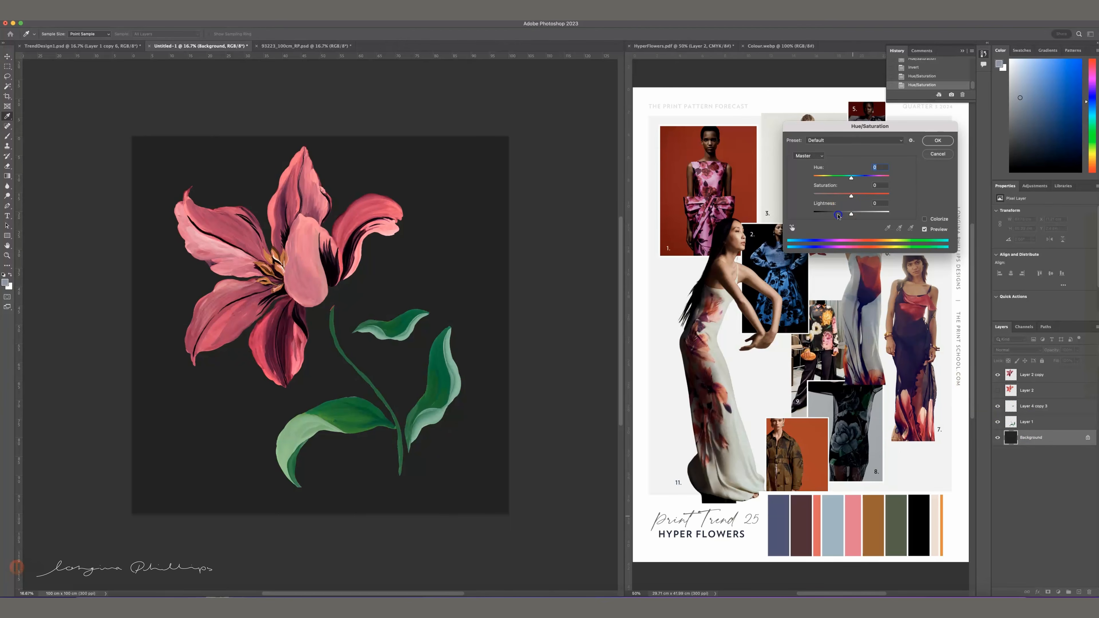
left_click_drag(850, 213, 794, 218)
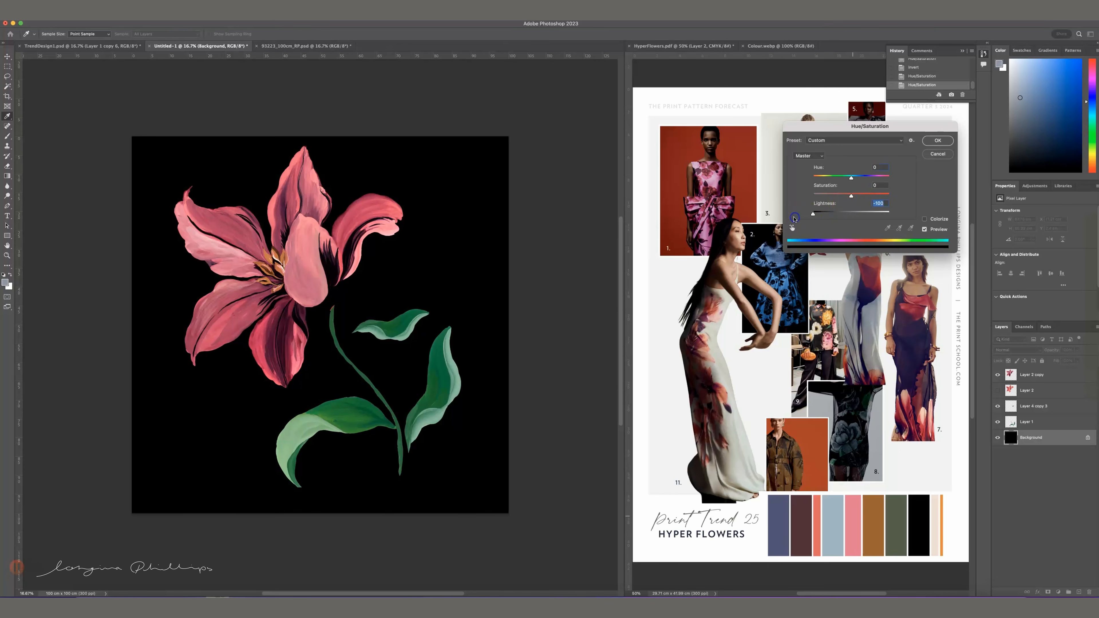
left_click(925, 142)
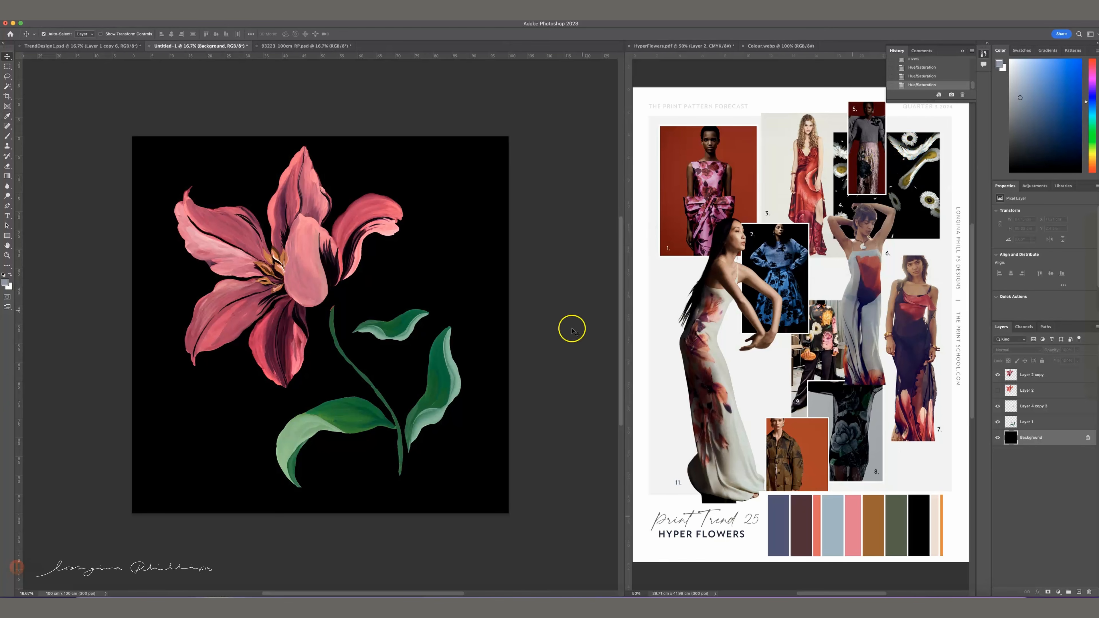
- Try inverting the colours of Layer 1 with the stem and large leaves, and revert the inversion
left_click(411, 426)
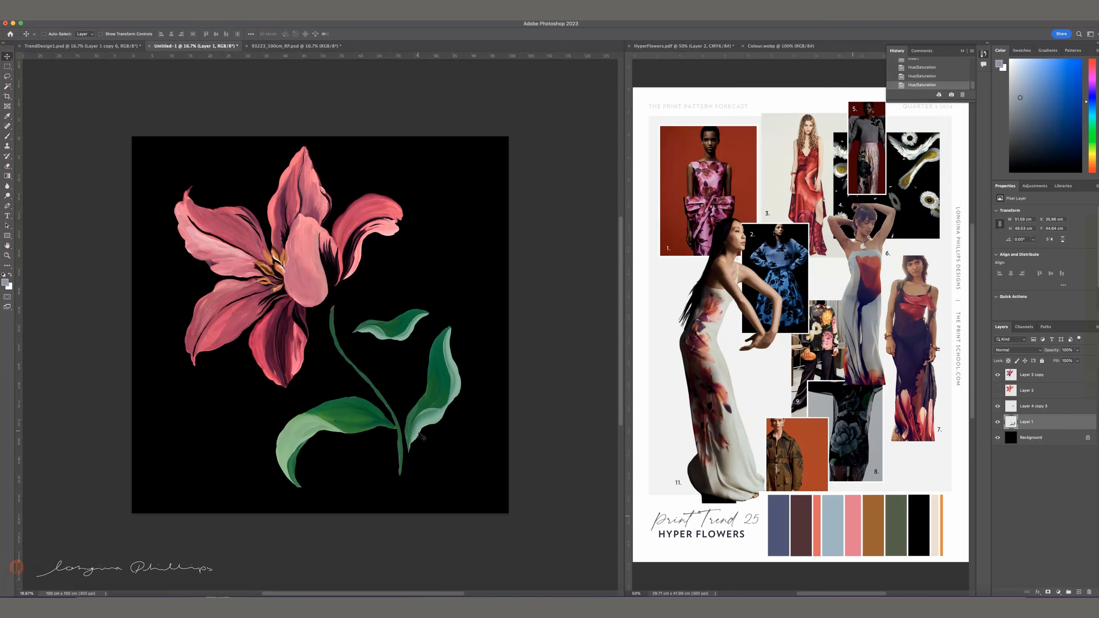
key("ctrl+i")
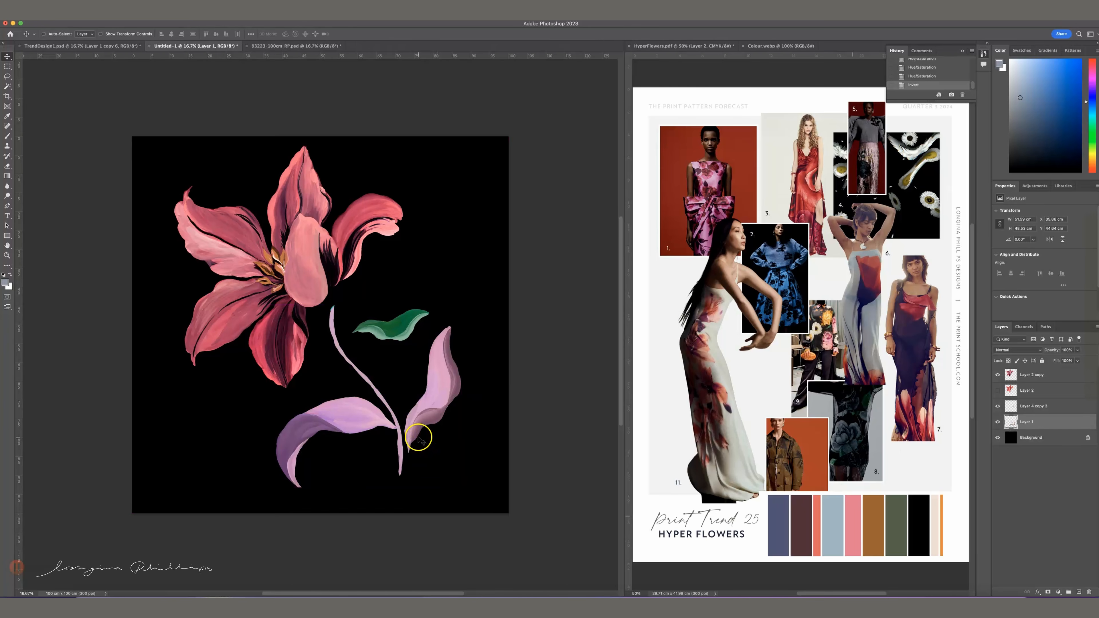
key("ctrl+i")
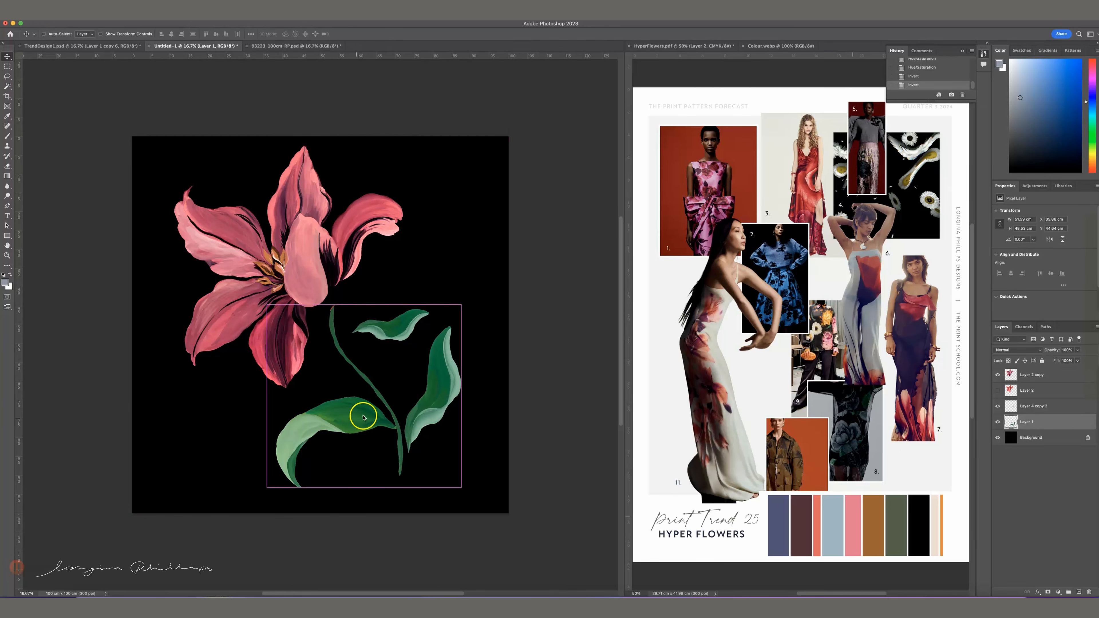
- Recolour the stem and large leaves to a muted slate blue-purple, with saturation at about -43
key("ctrl+u")
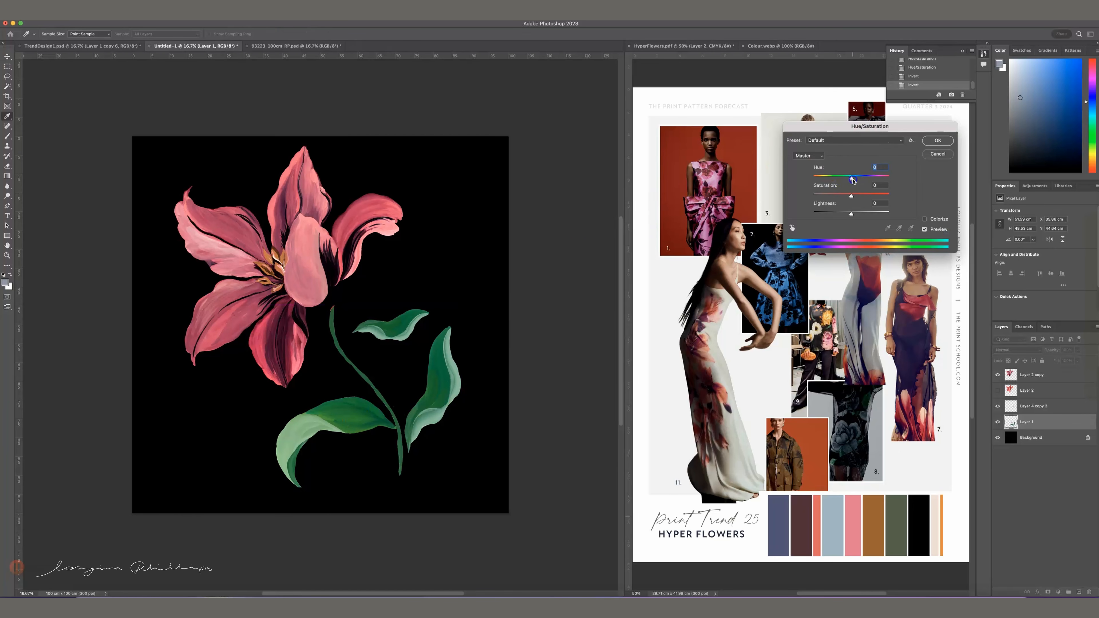
mouse_move(846, 182)
left_mouse_down()
mouse_move(812, 192)
mouse_move(881, 179)
mouse_move(839, 198)
left_mouse_up()
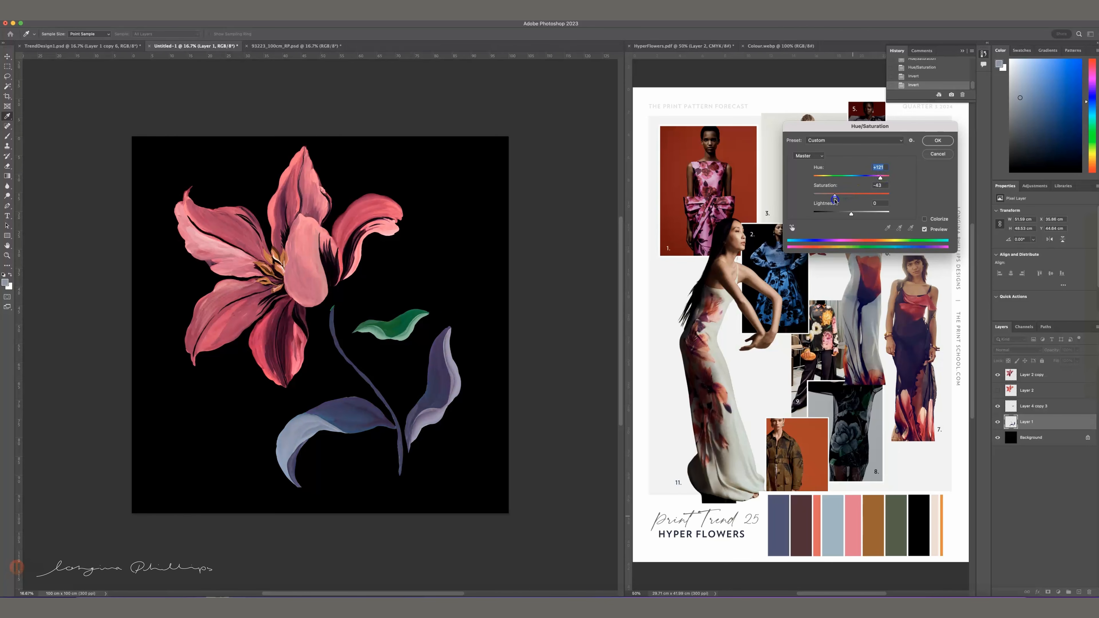
left_click_drag(835, 200, 834, 200)
left_click(938, 141)
left_click(935, 140)
key("v")
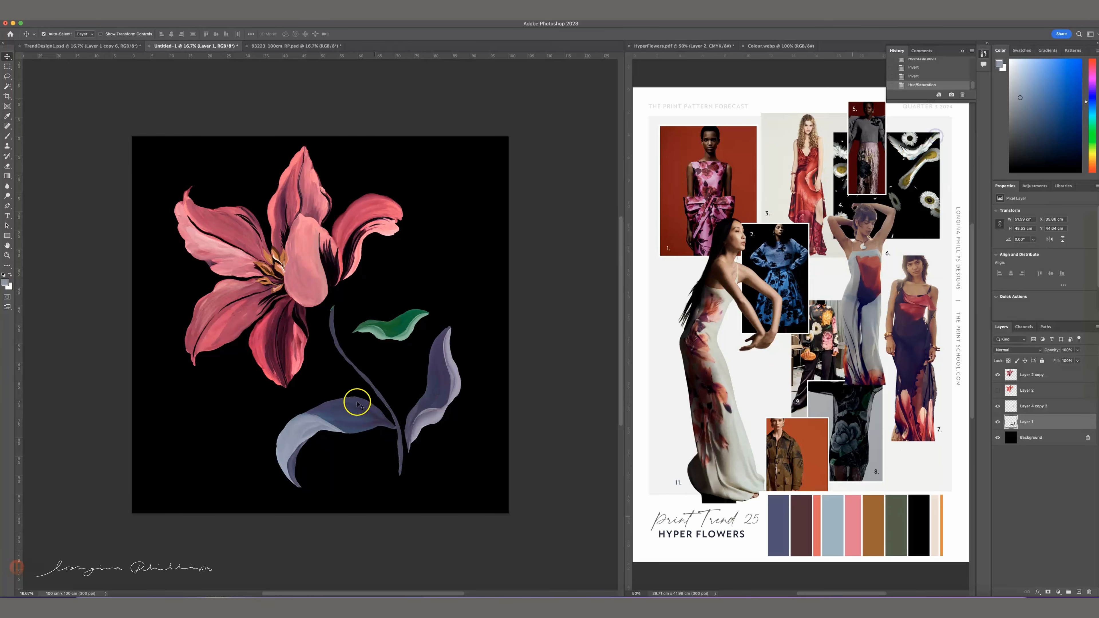
- Shift the small leaf's hue to slate blue with saturation at -32 and merge it into Layer 1
left_click(390, 335)
key("super+u")
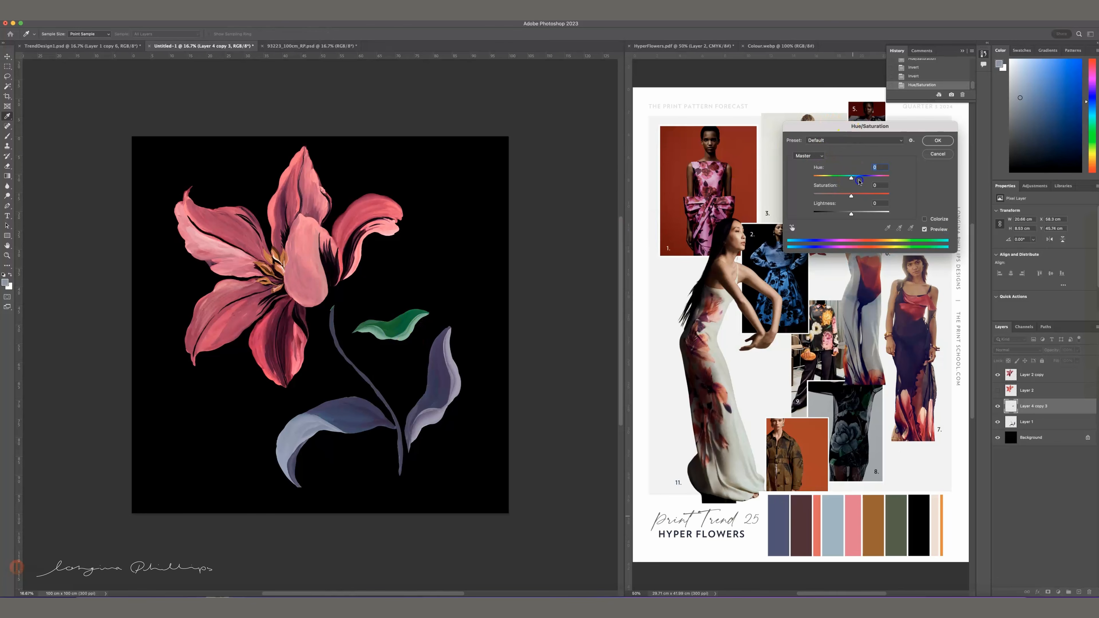
left_click_drag(858, 180, 877, 179)
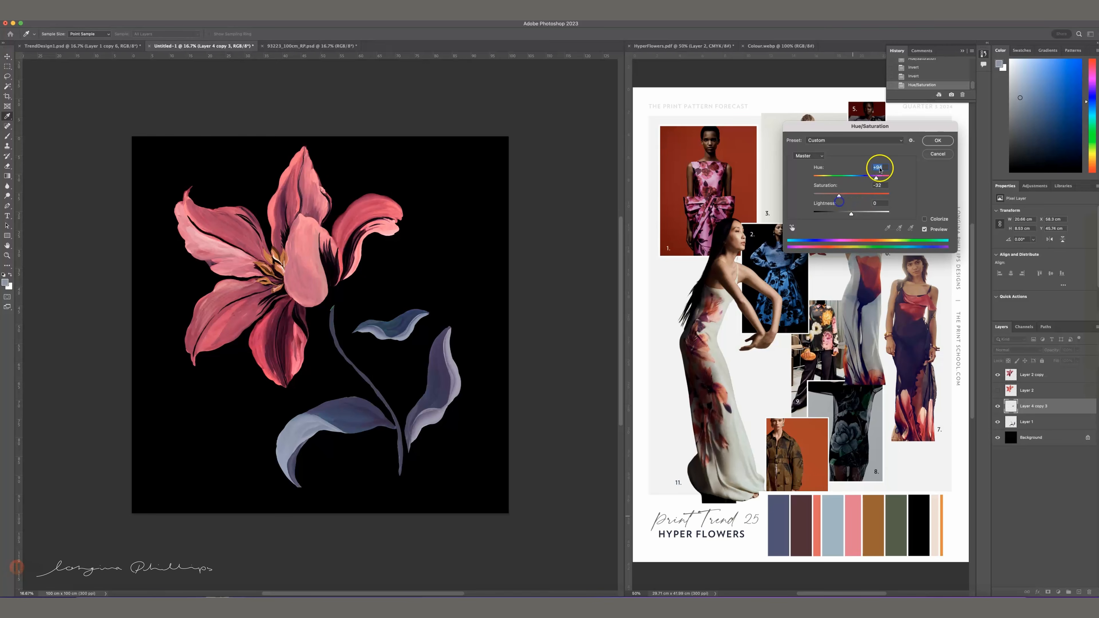
left_click(937, 140)
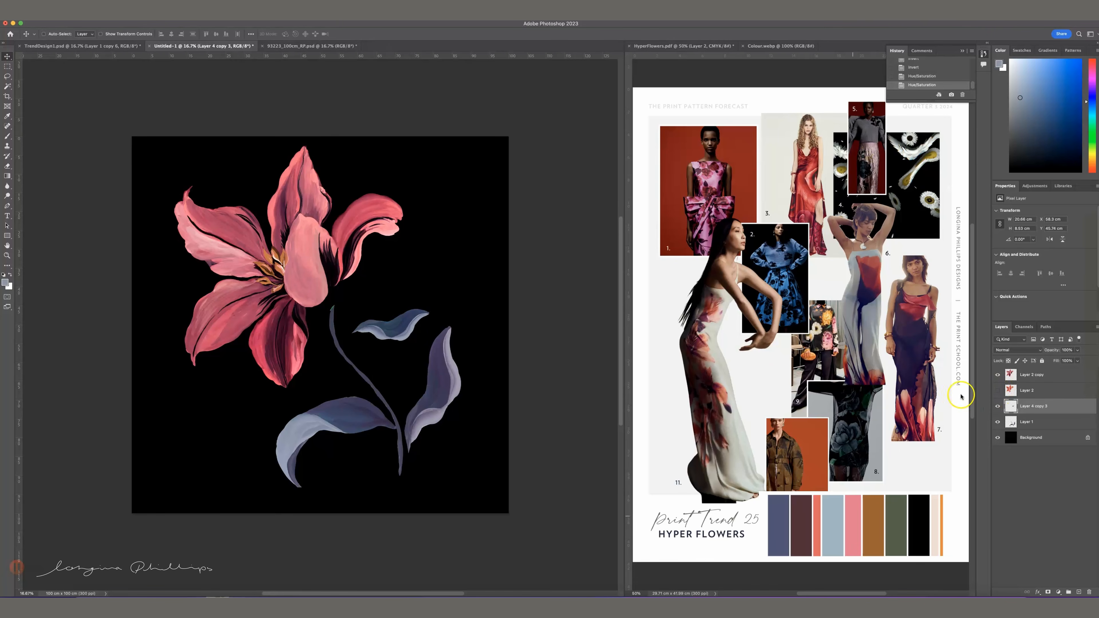
key("super+e")
- Nudge the stem and leaves slightly to the right, then trim unwanted bits around the stem's upper end using Lasso selections
mouse_move(422, 400)
left_mouse_down()
mouse_move(443, 392)
mouse_move(426, 401)
left_mouse_up()
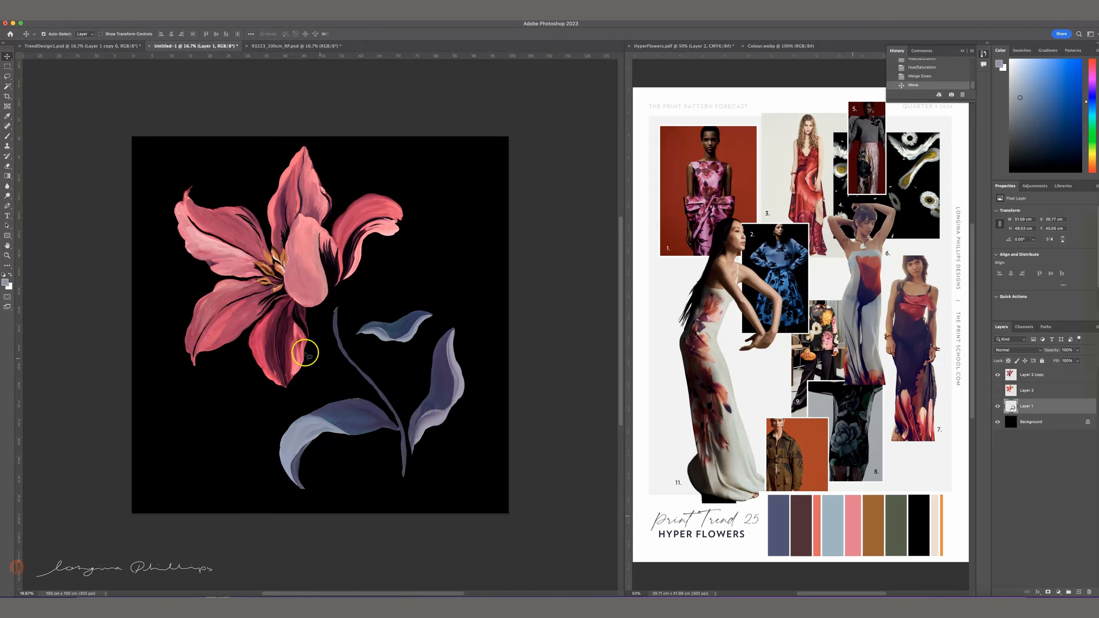
key("l")
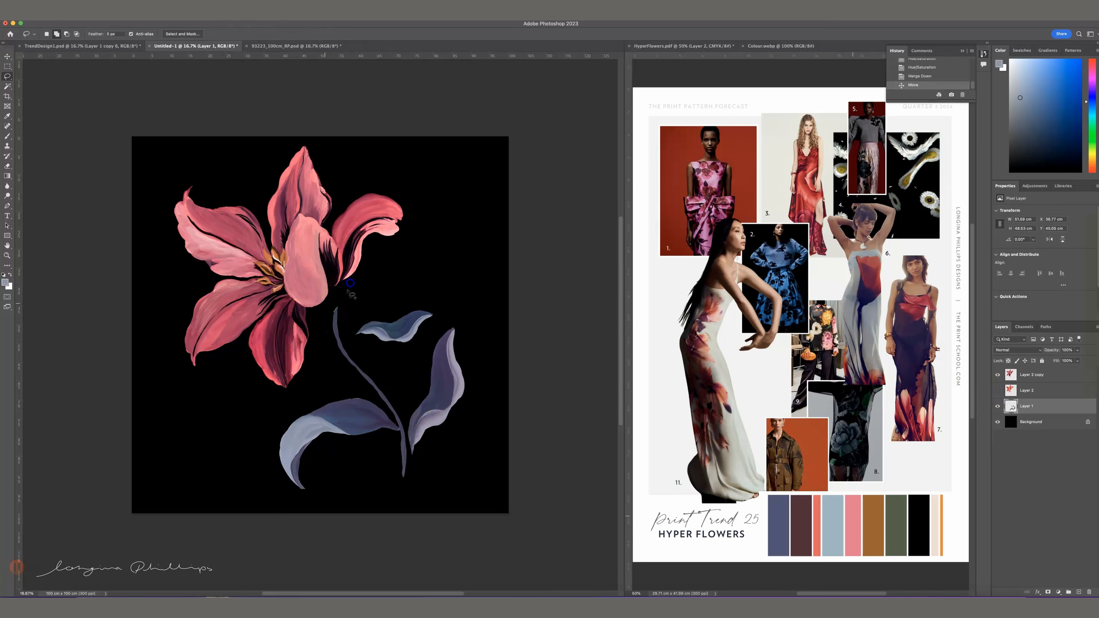
left_click_drag(350, 283, 319, 311)
key("Delete")
key("super+d")
mouse_move(339, 385)
left_mouse_down()
mouse_move(374, 401)
mouse_move(344, 384)
left_mouse_up()
key("Delete")
key("super+d")
- Use Replace Color on Layer 1 to sample the large lower-left leaf's tone and shift its hue slightly
left_click(92, 10)
mouse_move(96, 37)
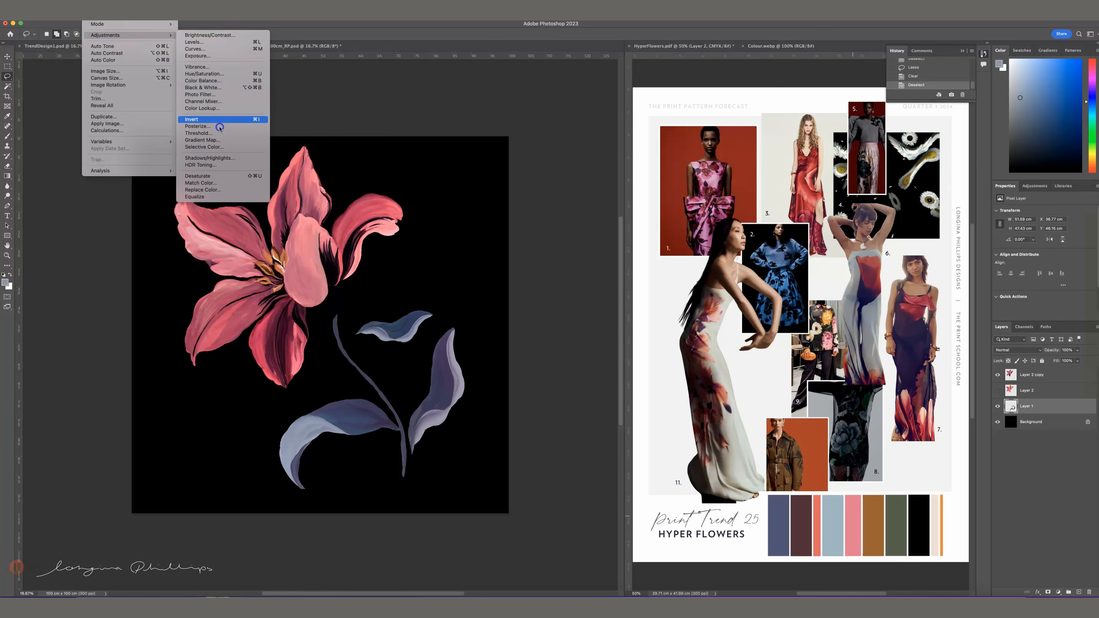
left_click(223, 190)
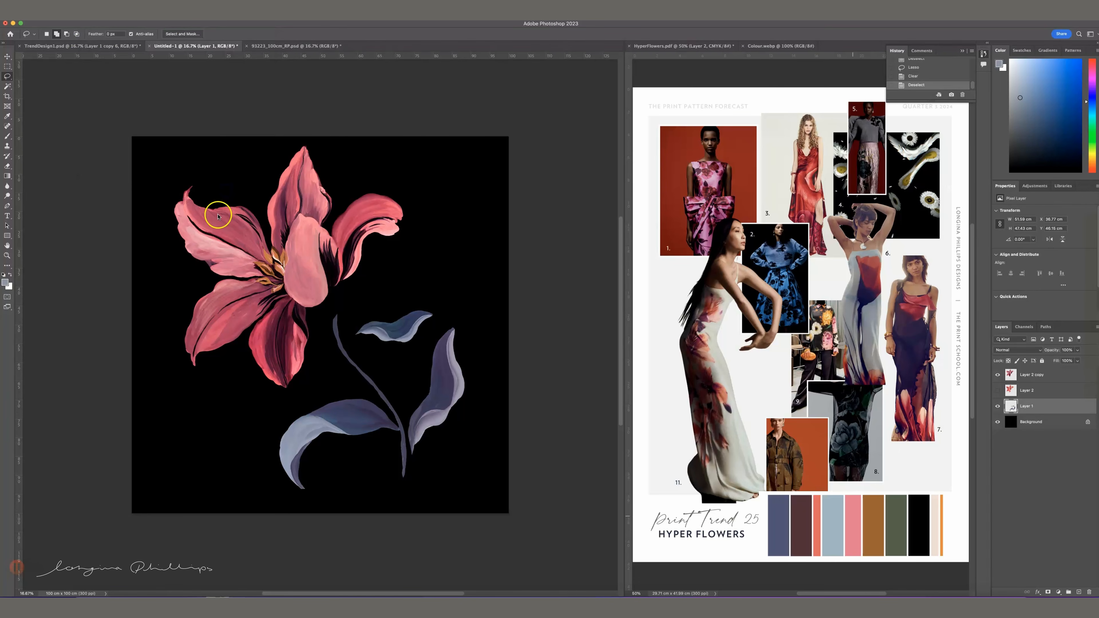
left_click(297, 435)
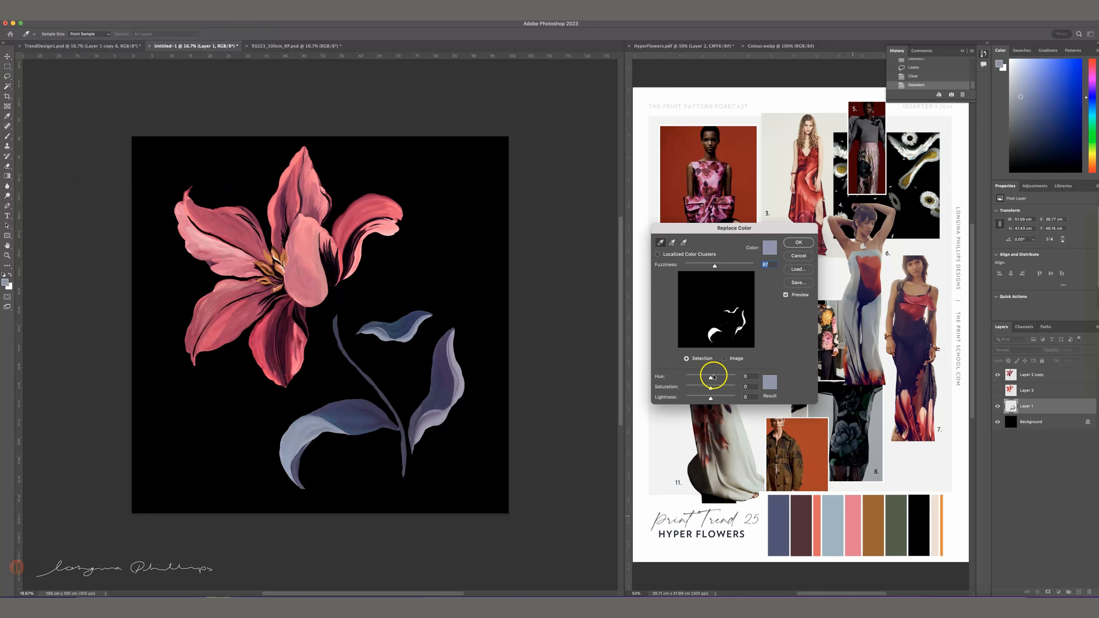
left_click_drag(709, 379, 718, 380)
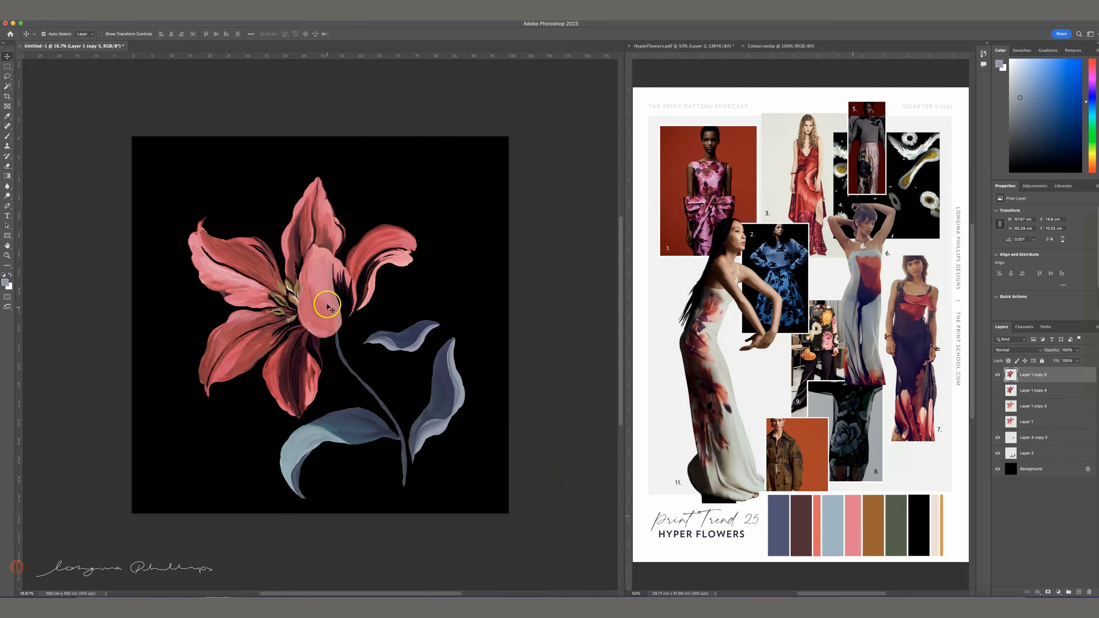
- Reposition the flower head over the stem's upper end and move the small leaf closer to the stem
mouse_move(334, 313)
left_mouse_down()
mouse_move(331, 300)
mouse_move(345, 332)
mouse_move(329, 302)
left_mouse_up()
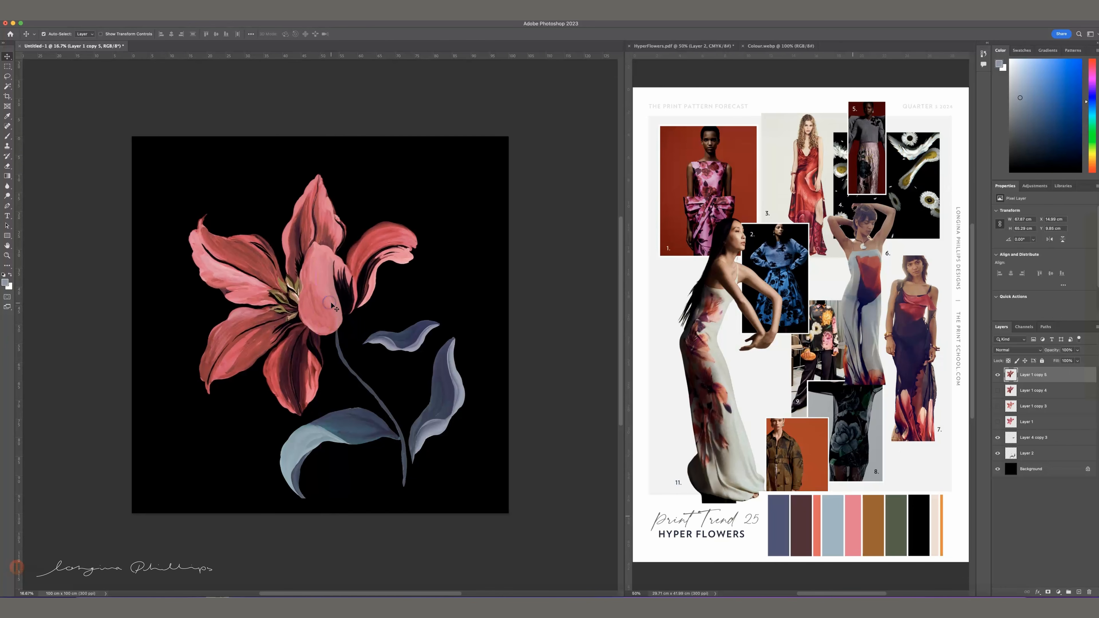
mouse_move(416, 347)
left_mouse_down()
mouse_move(409, 365)
mouse_move(405, 354)
left_mouse_up()
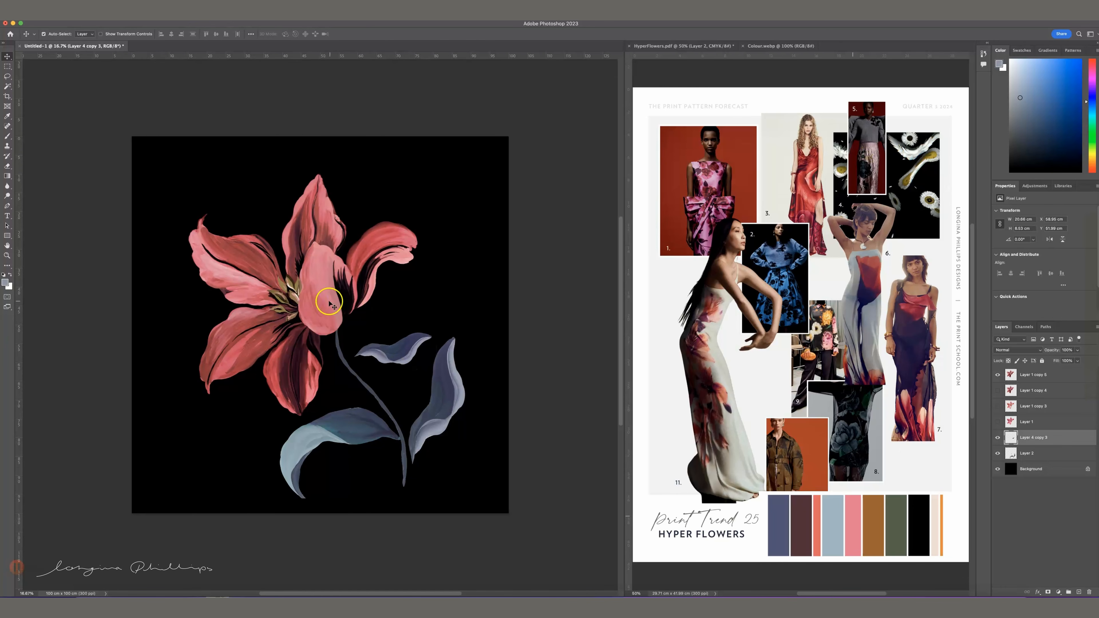
mouse_move(329, 302)
left_mouse_down()
mouse_move(325, 290)
mouse_move(308, 327)
mouse_move(321, 298)
left_mouse_up()
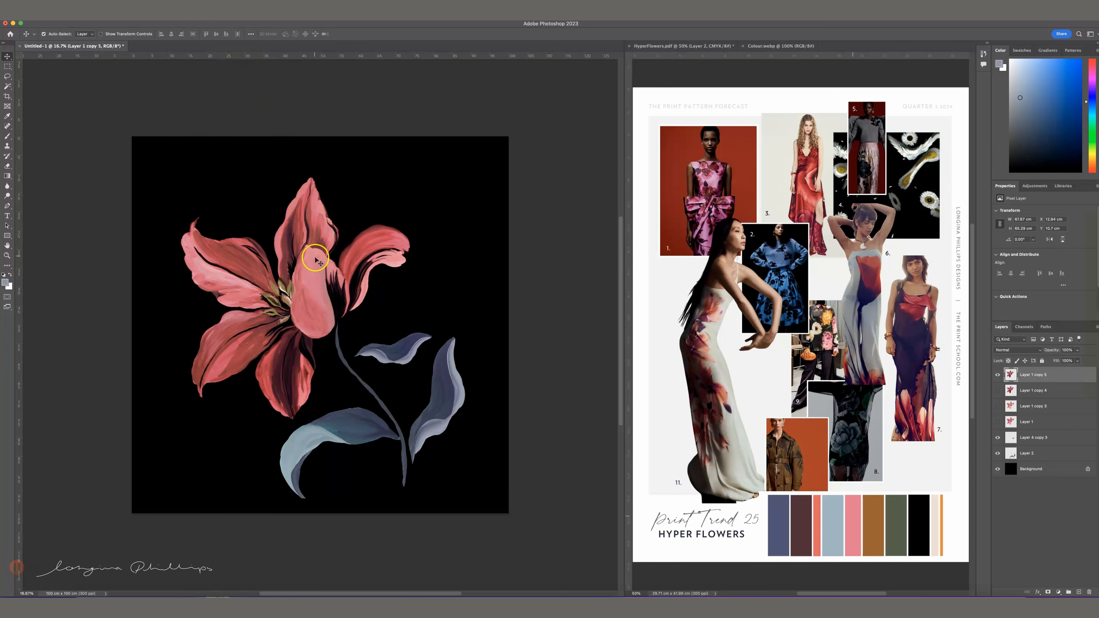
left_click_drag(323, 280, 331, 269)
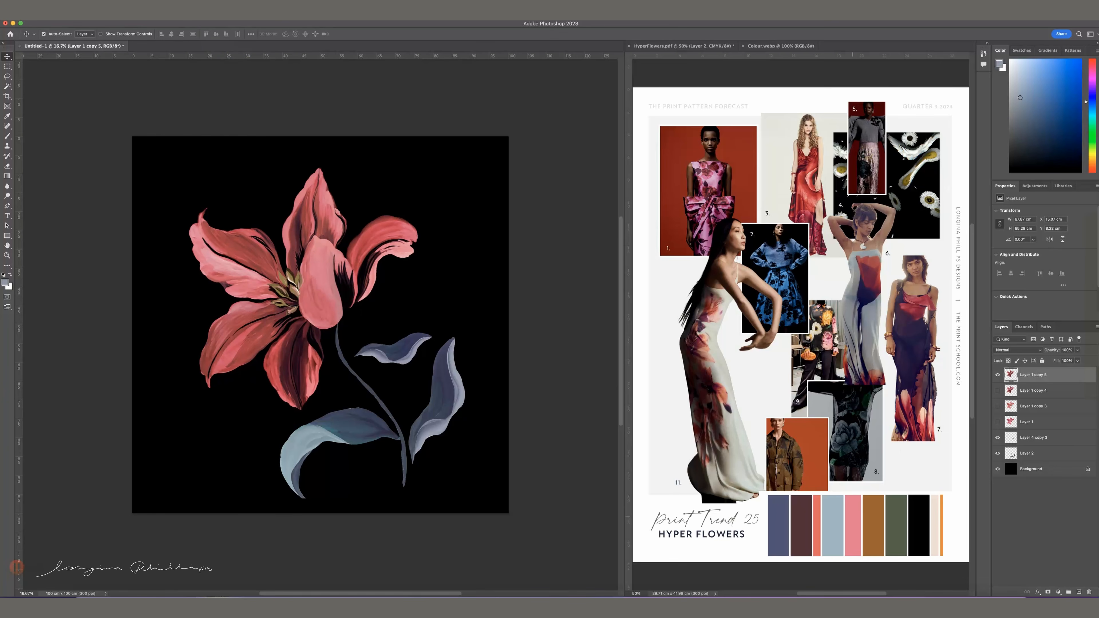
left_click(208, 19)
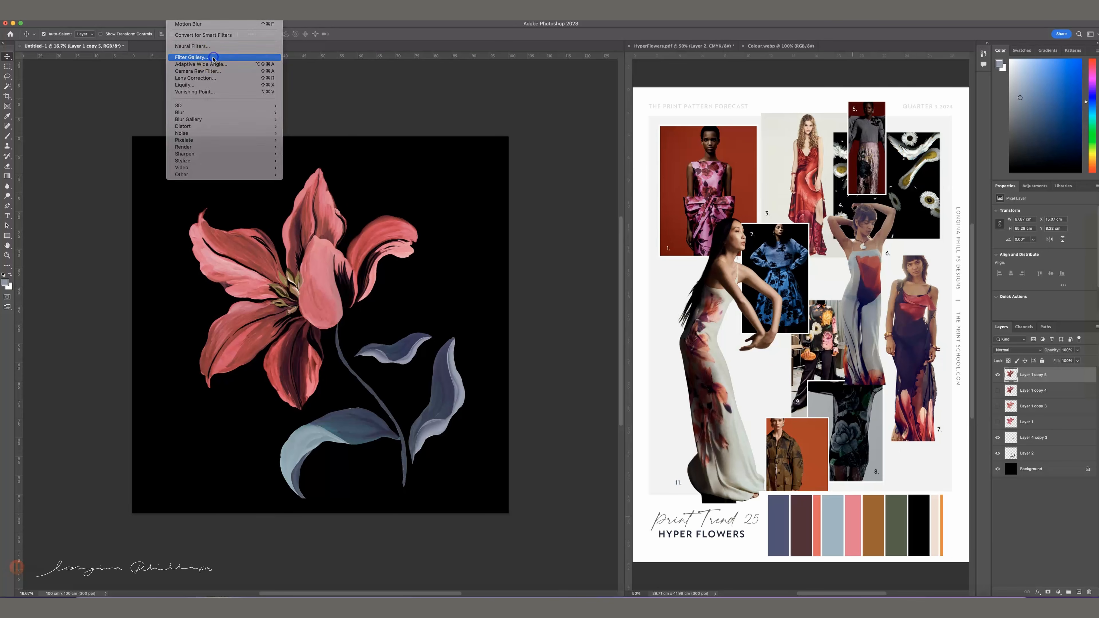
left_click(212, 58)
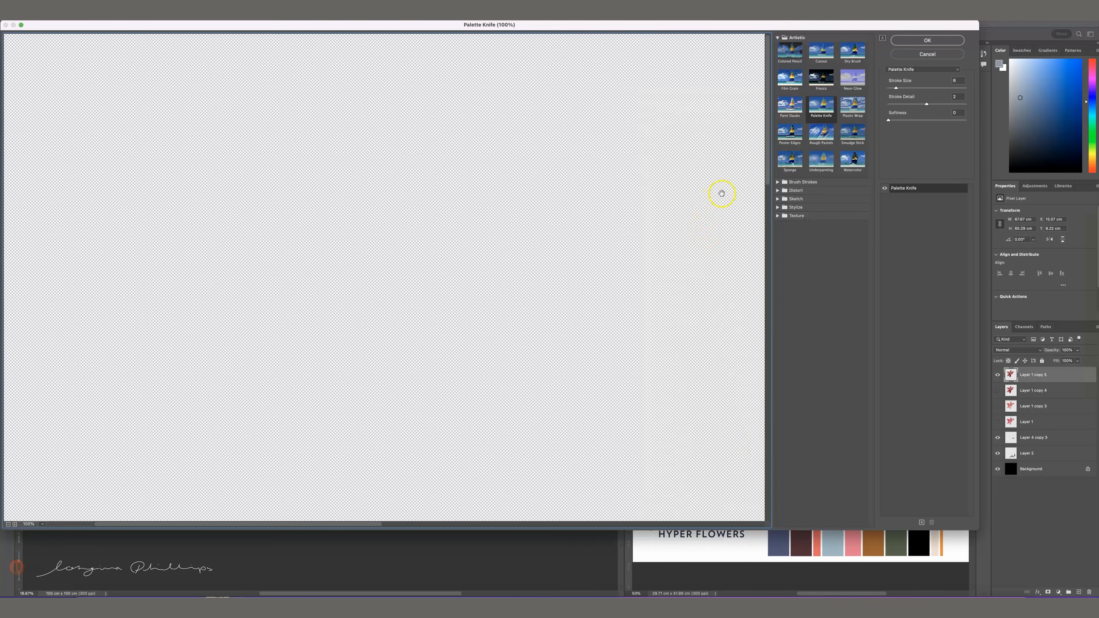
left_click(926, 54)
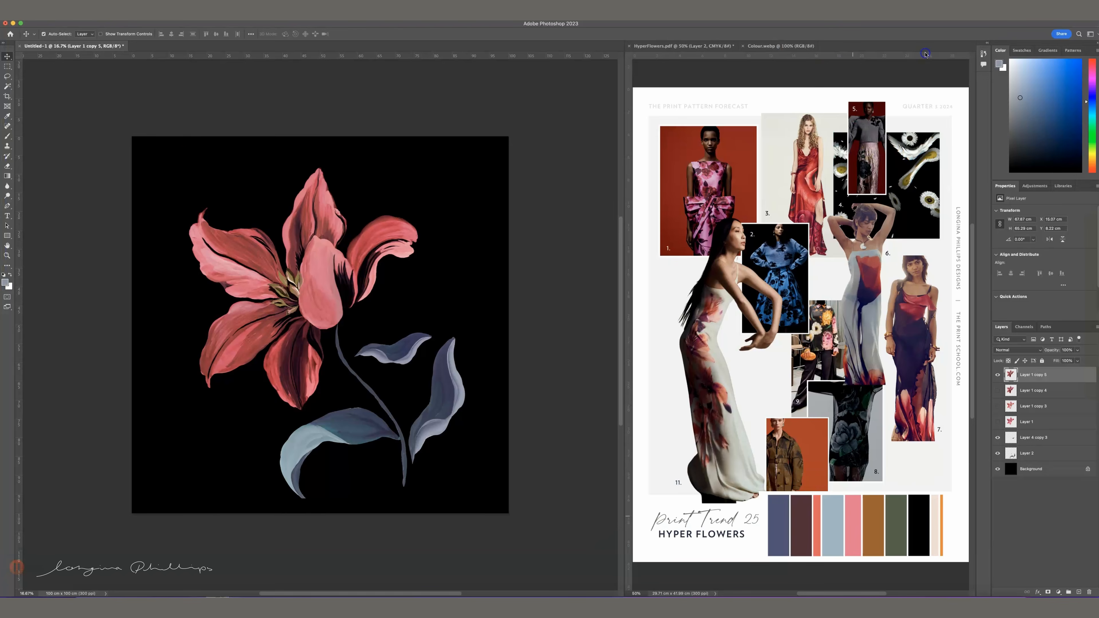
left_click(182, 11)
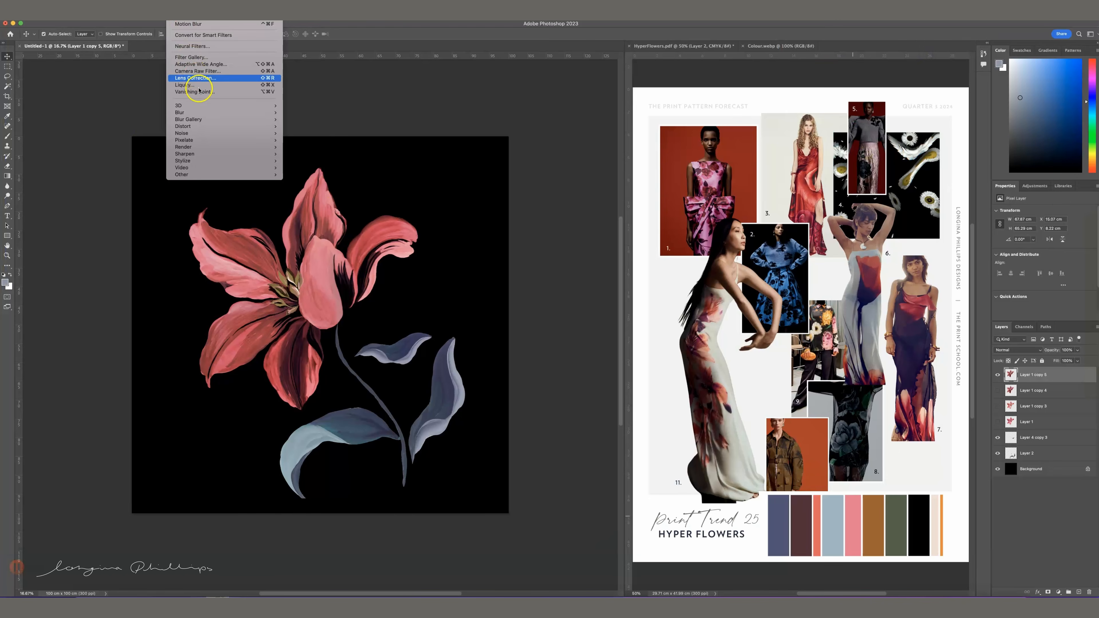
mouse_move(208, 115)
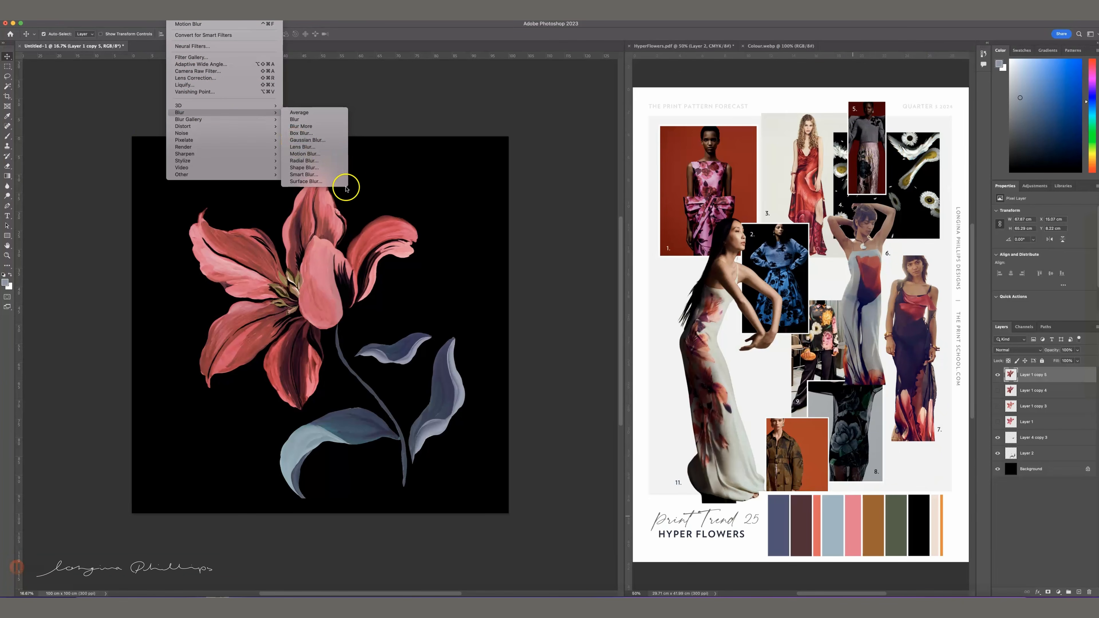
left_click(446, 318)
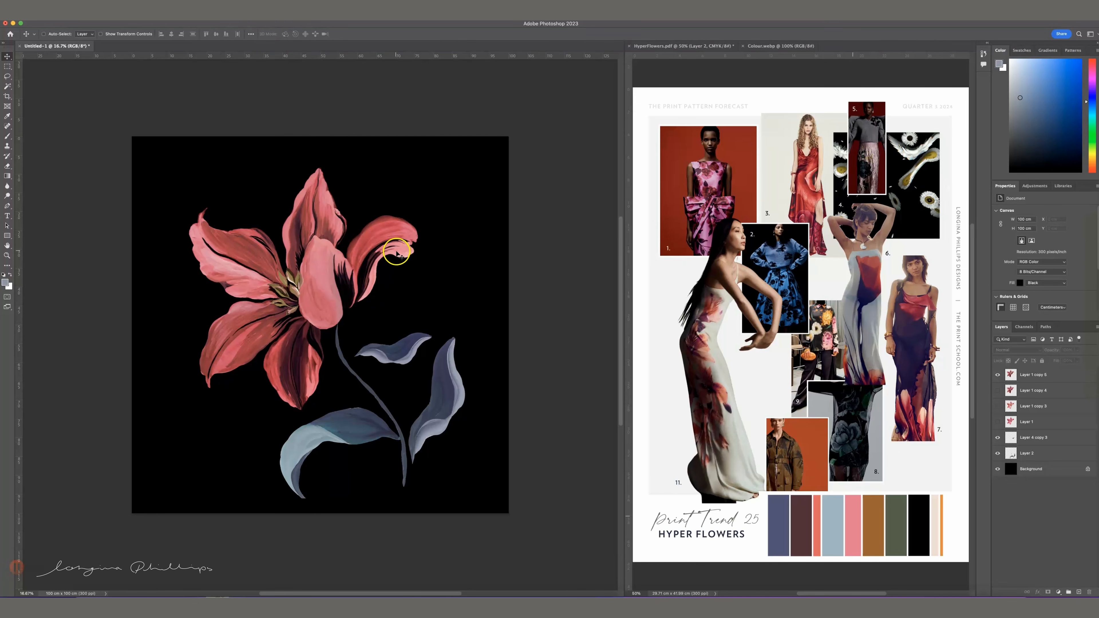
- Duplicate the visible flower layer and apply a Gaussian Blur with a radius of about 50 pixels to the copy
left_click(391, 273)
key("super+j")
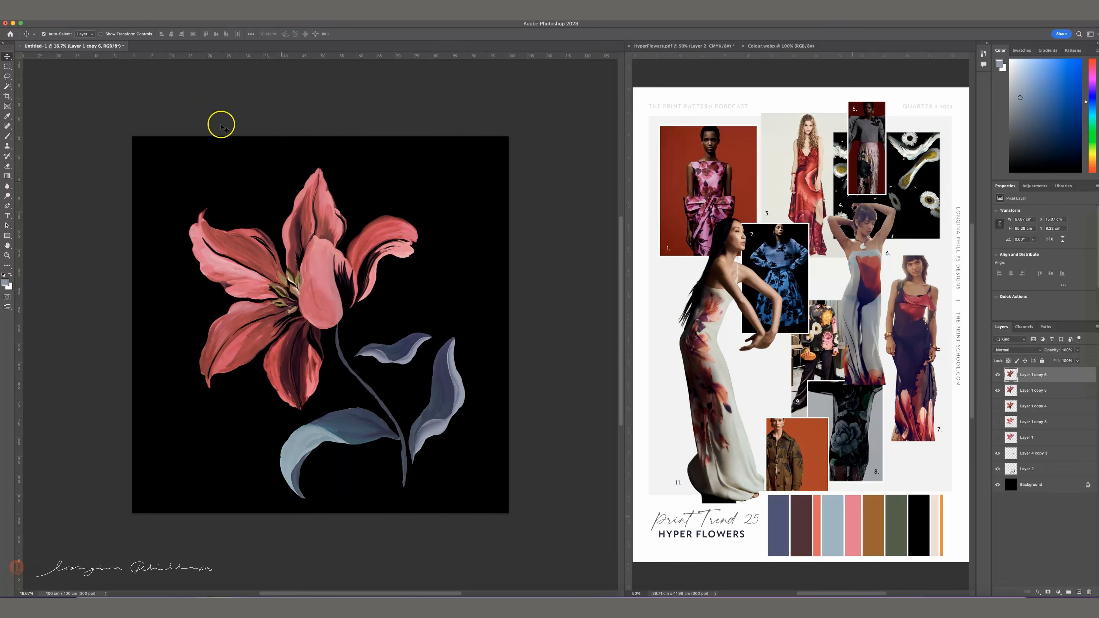
left_click(176, 21)
mouse_move(215, 114)
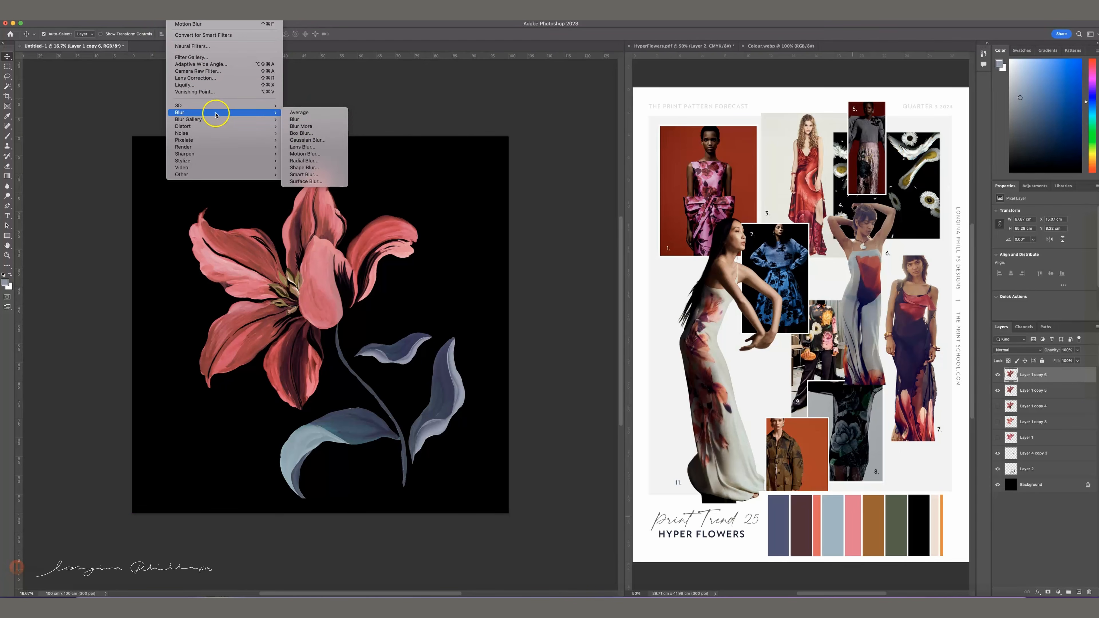
left_click(314, 140)
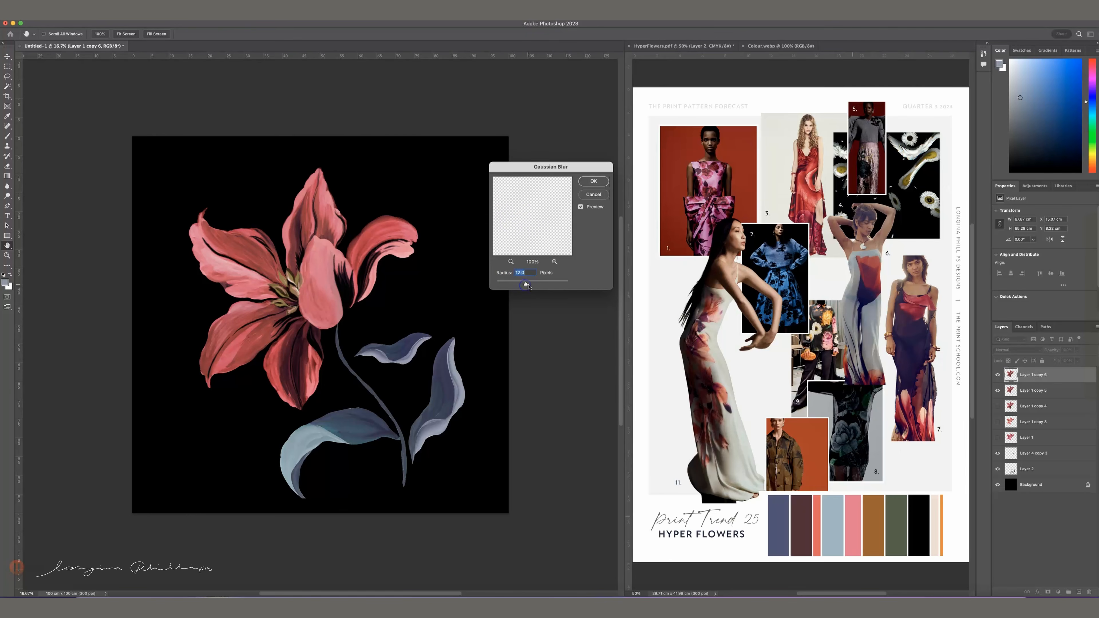
left_click_drag(531, 286, 539, 286)
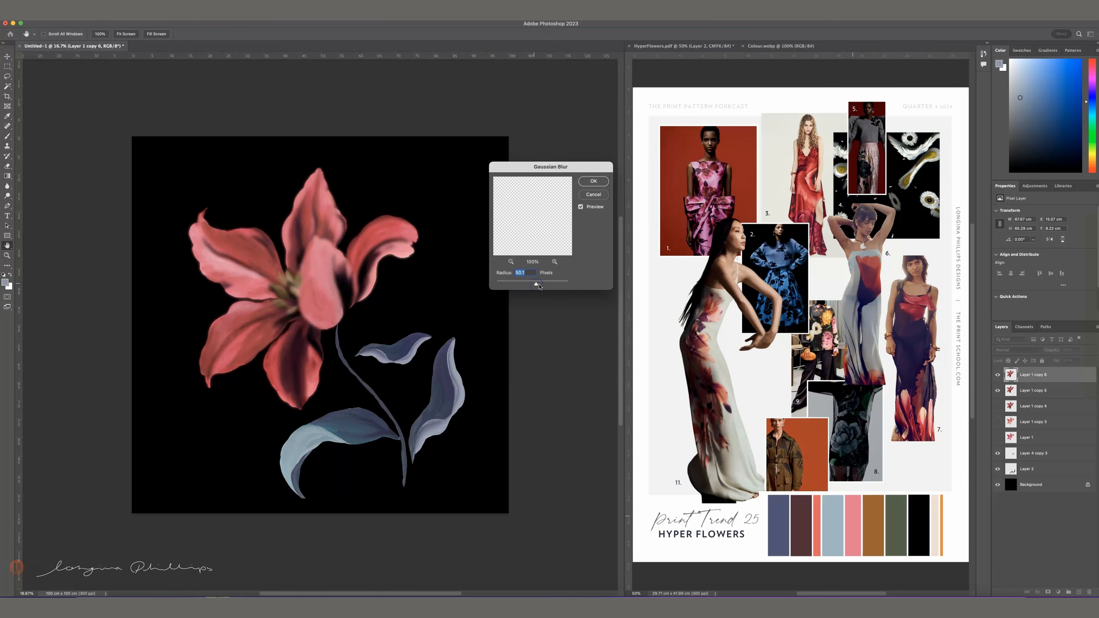
left_click(599, 182)
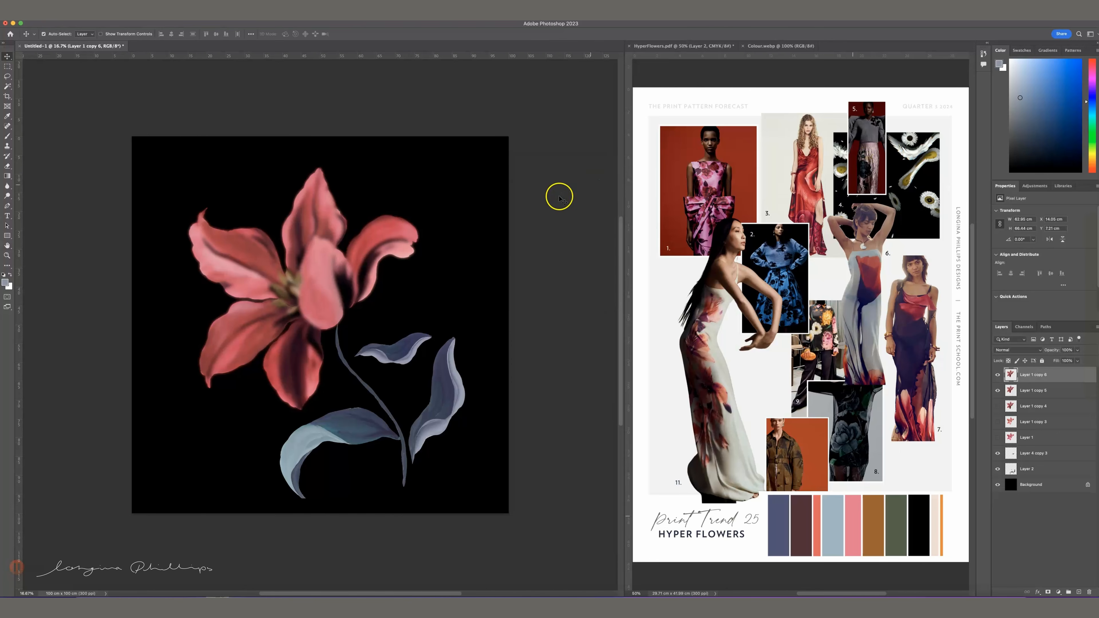
- Offset the blurred flower copy sideways from the sharp flower and set its blend mode to Linear Dodge (Add)
left_click_drag(322, 295, 342, 296)
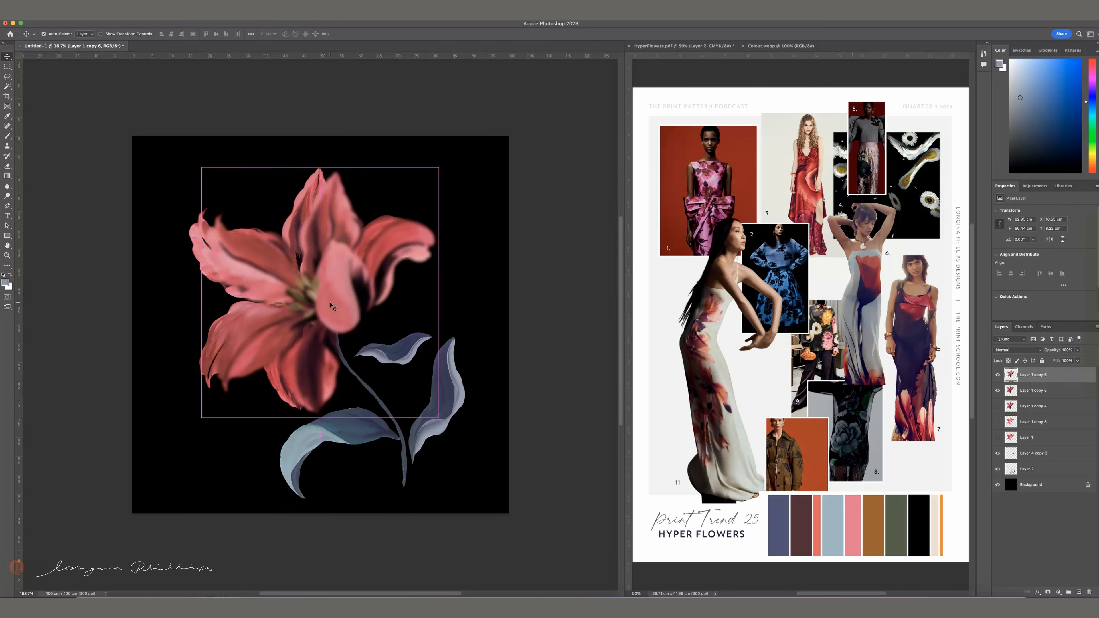
key("shift+alt+k")
key("shift+alt+m")
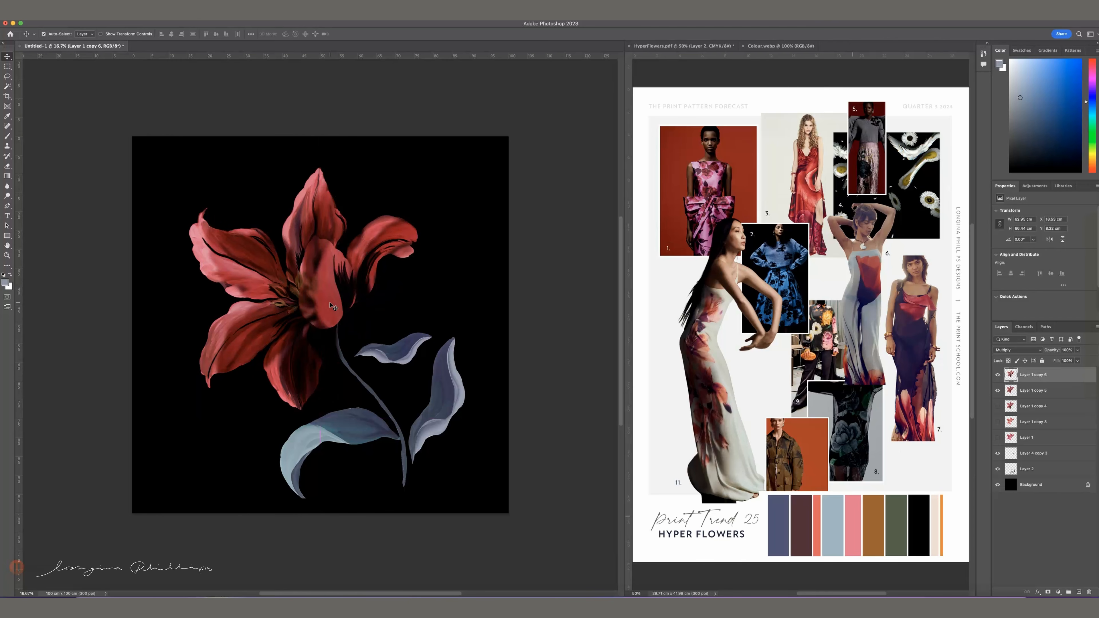
key("shift+plus")
key("shift+plus")
key("shift+plus")
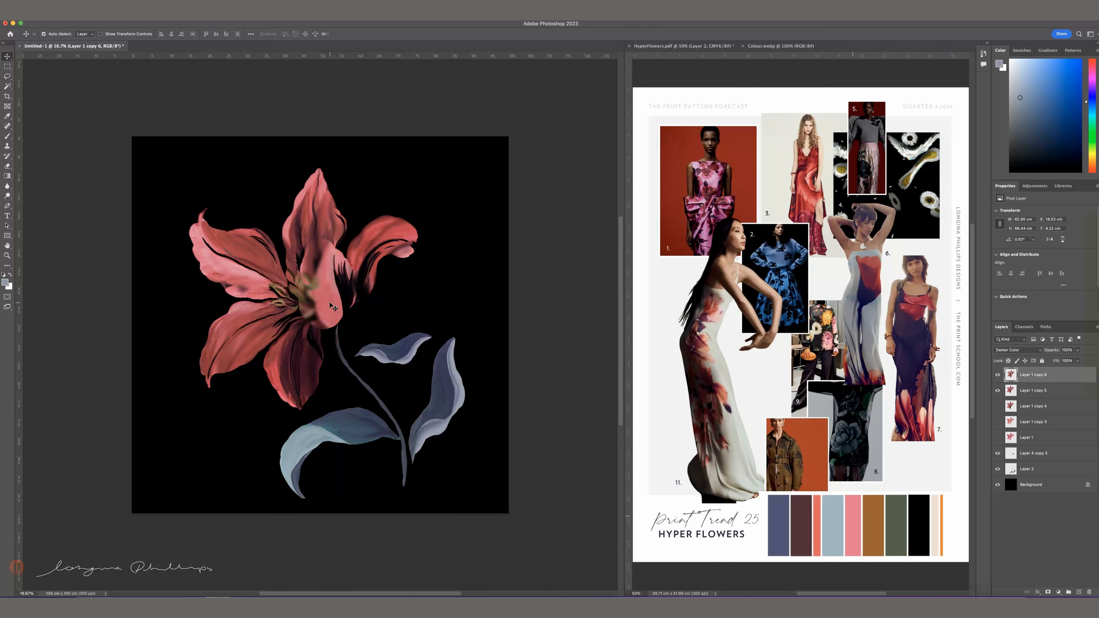
key("shift+plus")
key("shift+plus")
key("shift+plus")
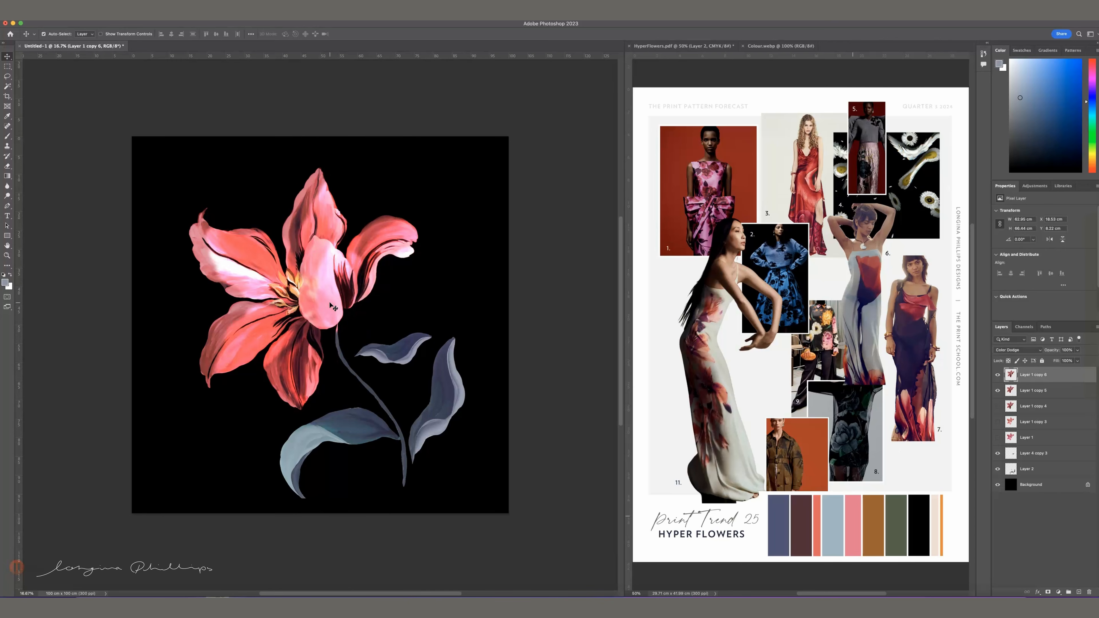
key("shift+plus")
key("shift+plus")
key("shift+minus")
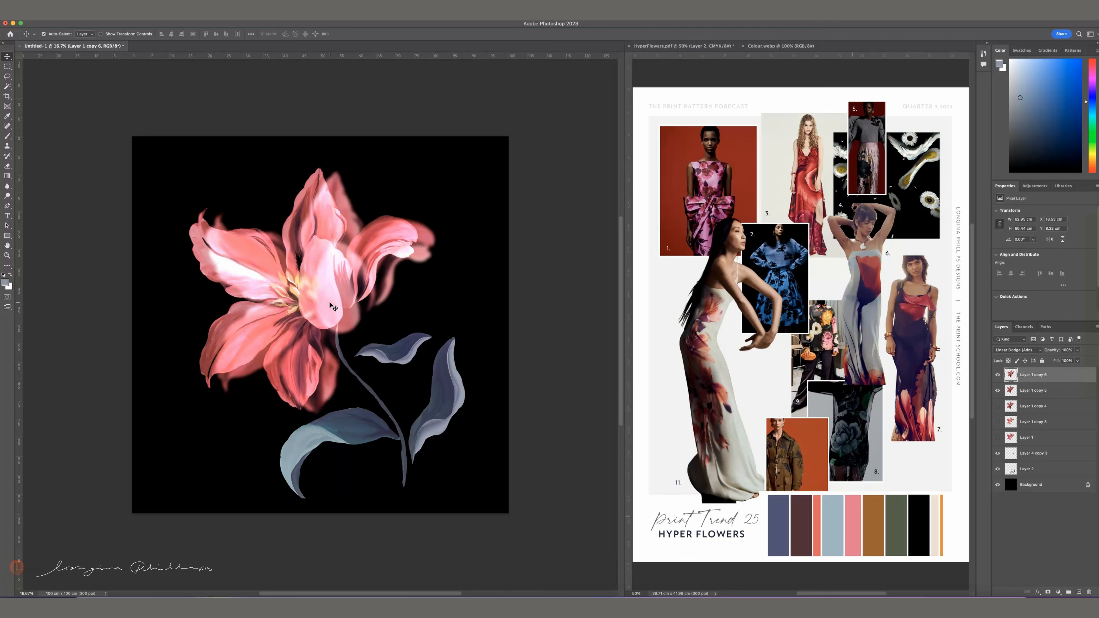
key("shift+plus")
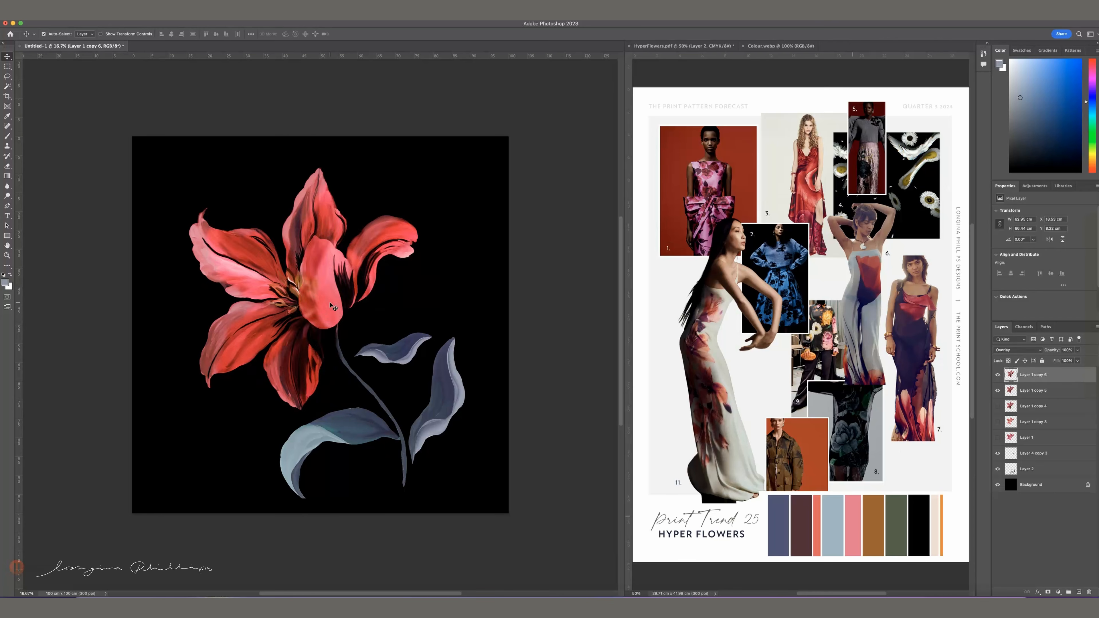
key("shift+minus")
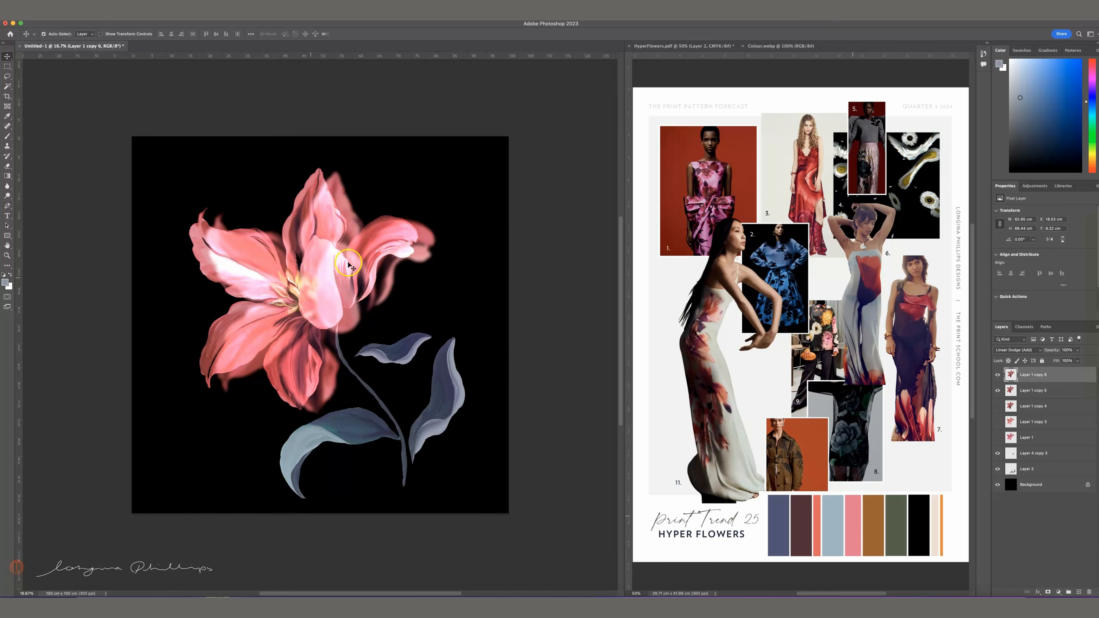
- Lower the blurred copy's opacity to about 55% and offset it to the right of the sharp flower as a soft shadow
left_click_drag(350, 265, 358, 241)
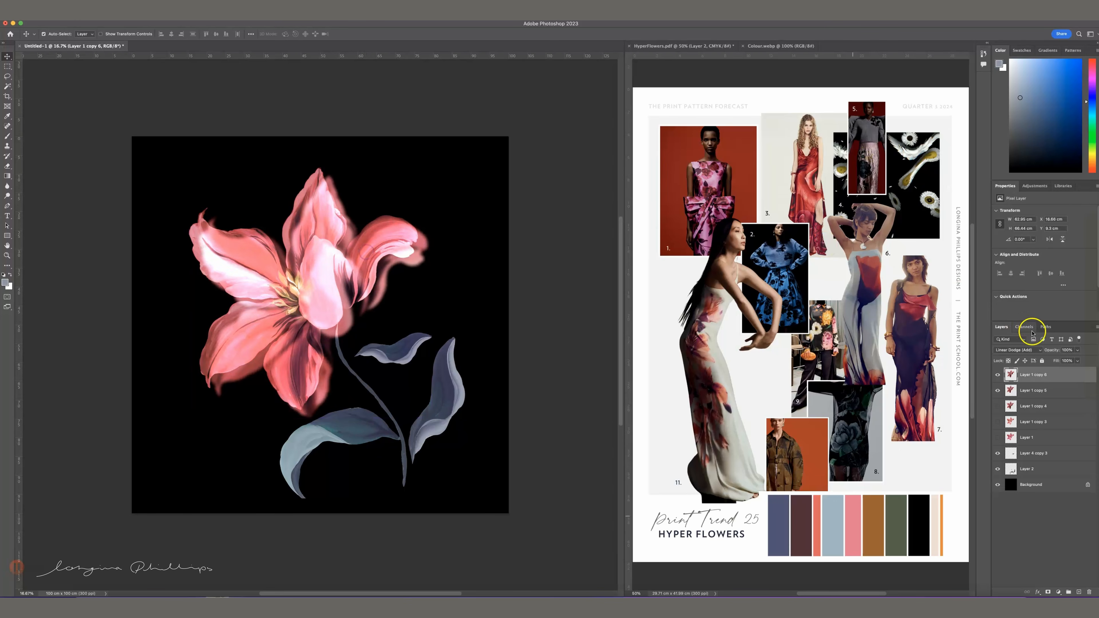
left_click(1077, 351)
left_click_drag(1064, 362, 1064, 361)
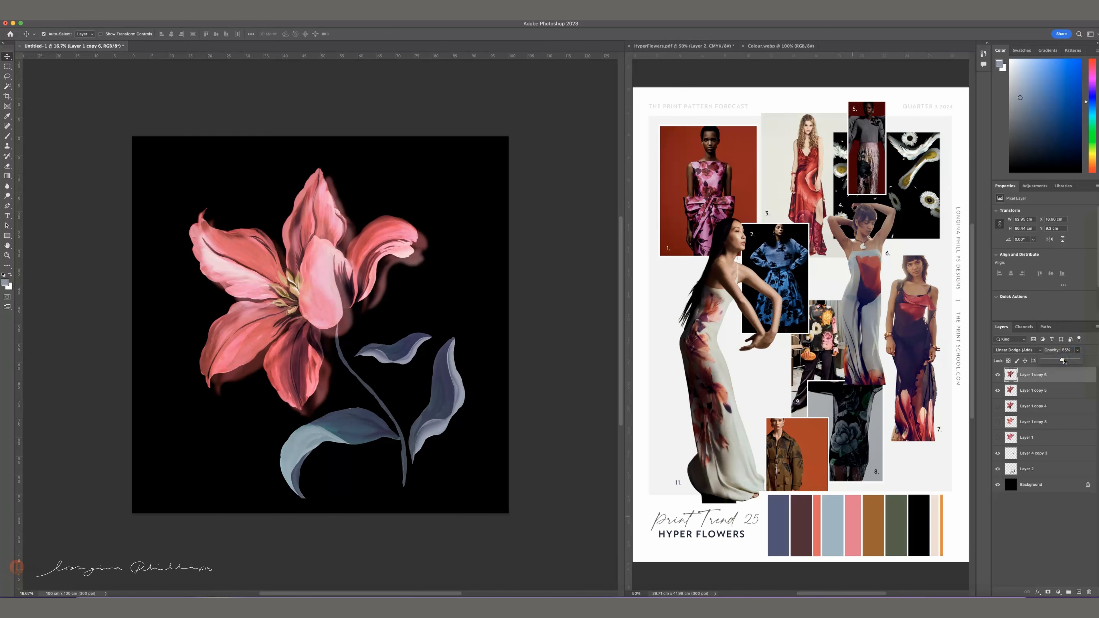
mouse_move(321, 282)
left_mouse_down()
mouse_move(333, 304)
mouse_move(327, 295)
mouse_move(339, 296)
left_mouse_up()
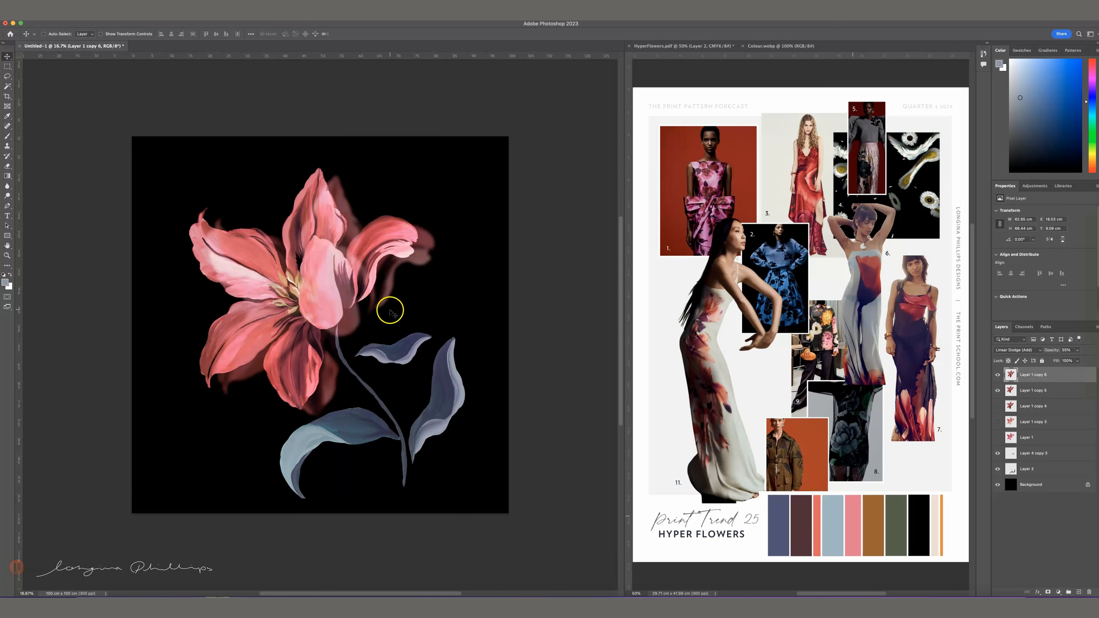
- Examine up close how the blurred copy blends with the flower's petals, centre and edges
key("super+plus")
key("super+plus")
key("super+plus")
key("super+plus")
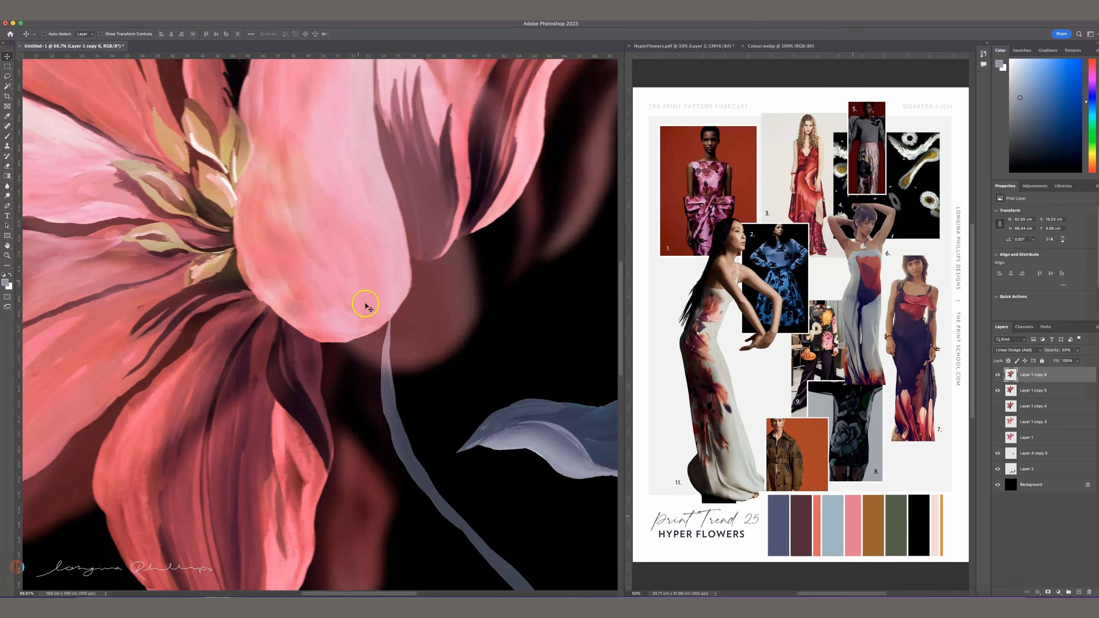
left_click_drag(297, 205, 391, 277)
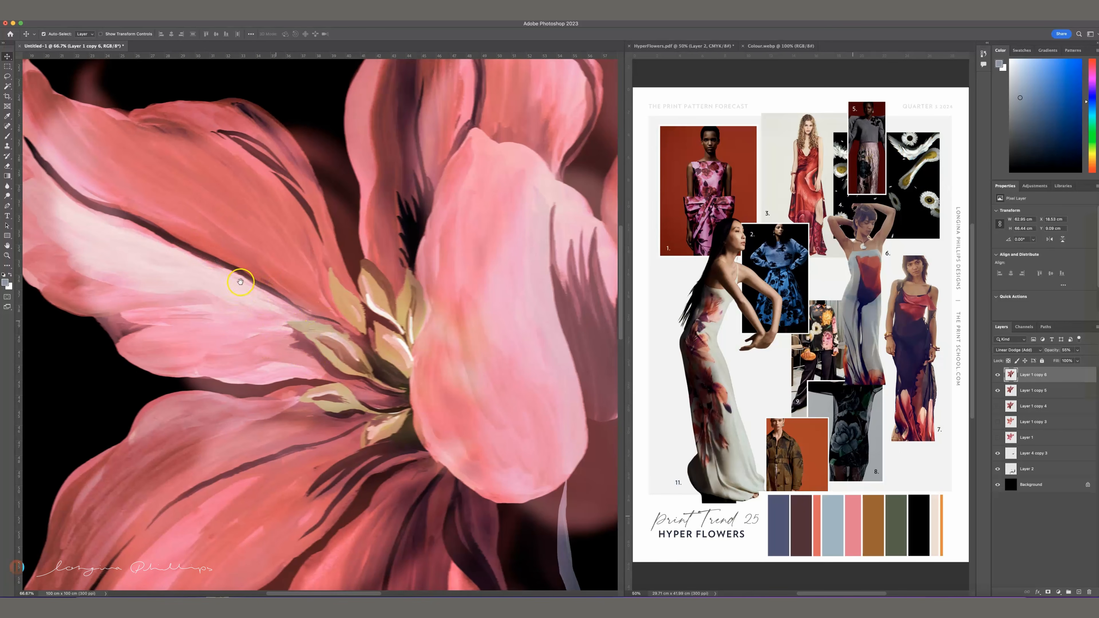
left_click_drag(241, 282, 352, 365)
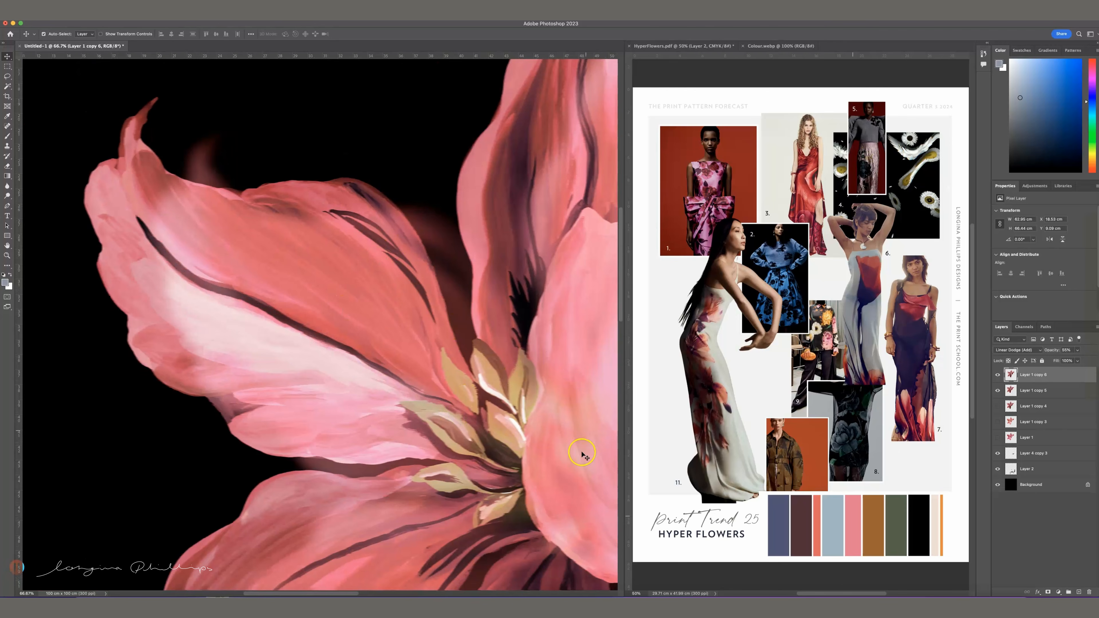
mouse_move(582, 451)
left_mouse_down()
mouse_move(436, 410)
mouse_move(413, 390)
left_mouse_up()
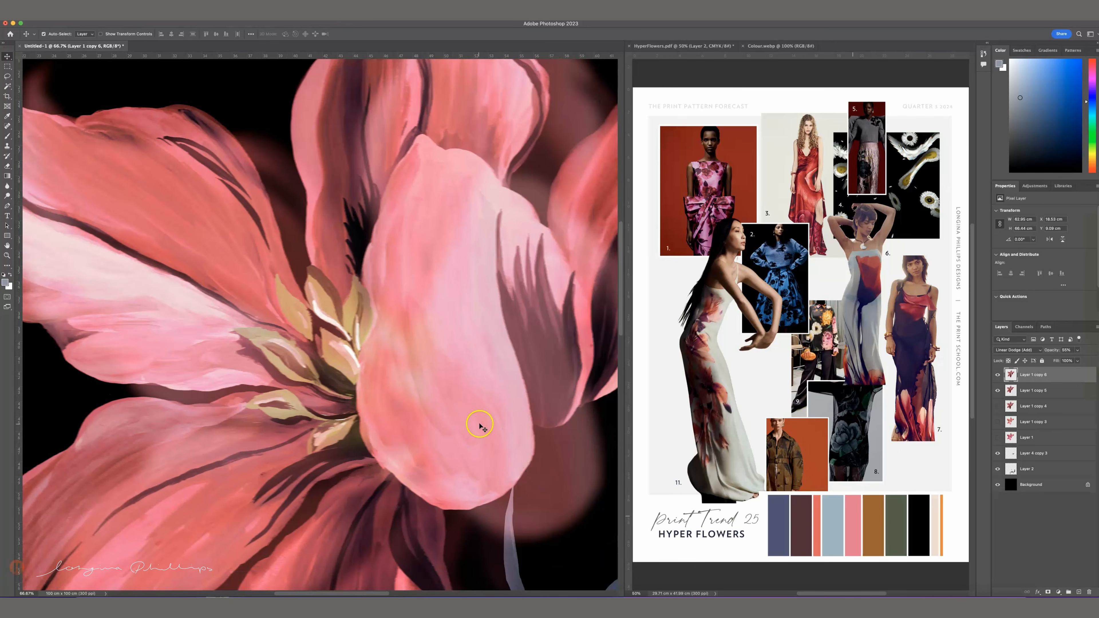
key("super+minus")
key("super+minus")
key("super+minus")
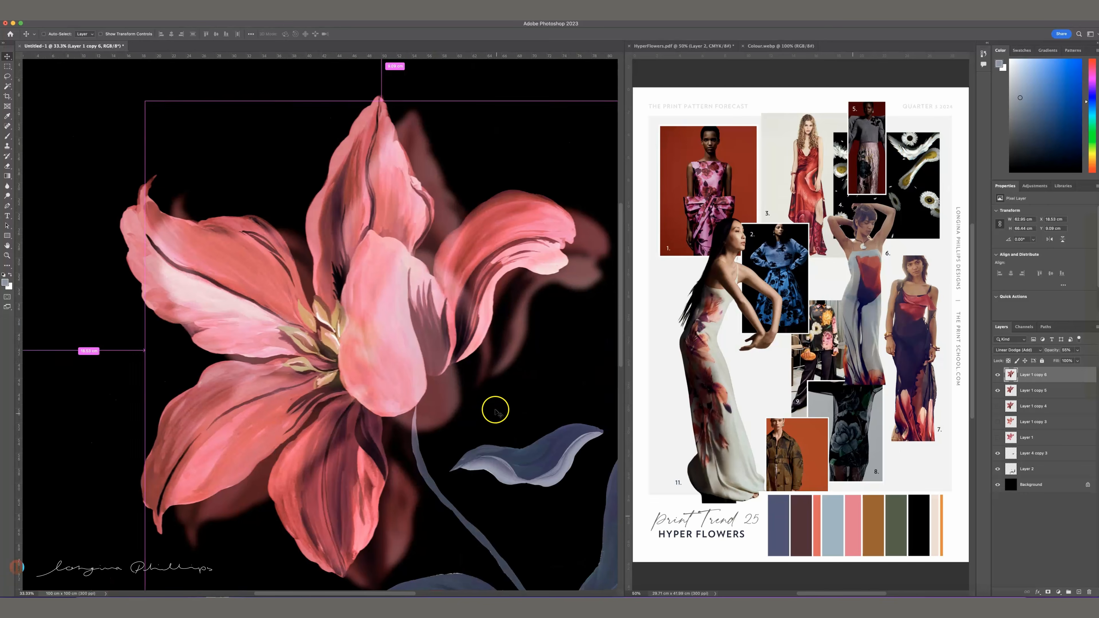
left_click(406, 386, "super")
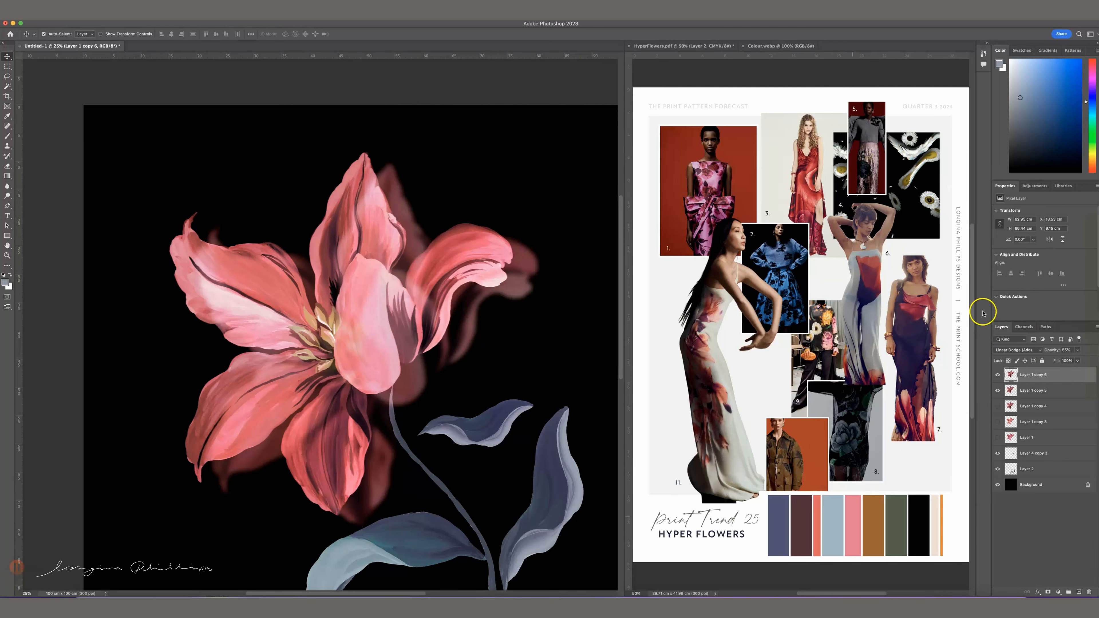
- Raise the blurred flower copy's opacity to about 72% and shift it slightly over the sharp flower
left_click(1077, 350)
left_click(1083, 360)
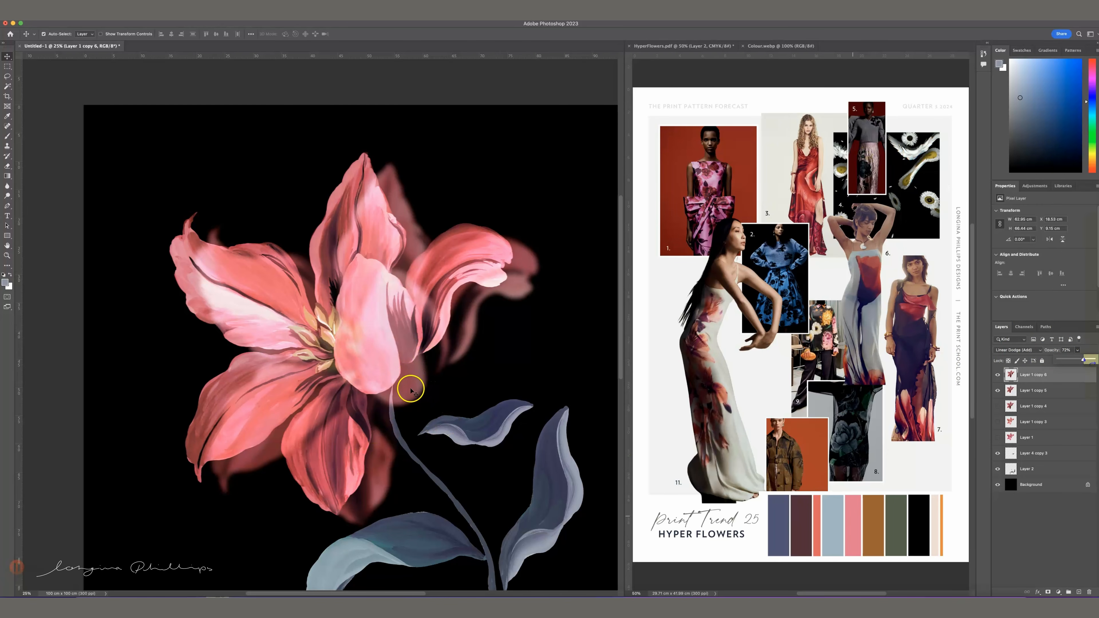
left_click_drag(408, 385, 408, 391)
- Set up the Eraser with a soft 0% hardness brush, reduced opacity and 1% flow
key("e")
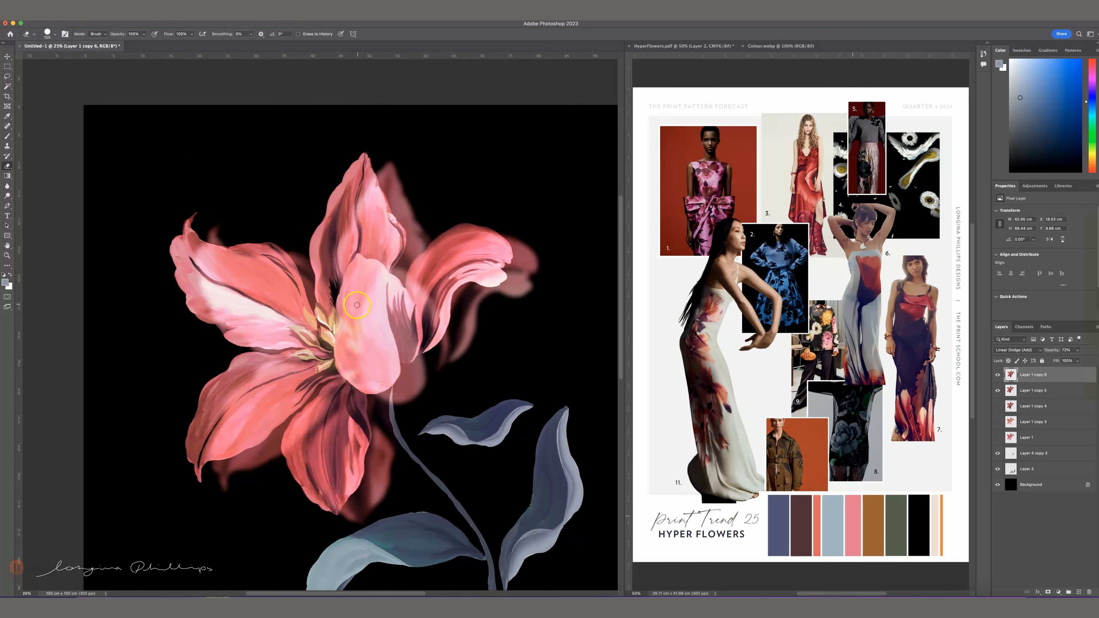
key("]")
left_click(53, 34)
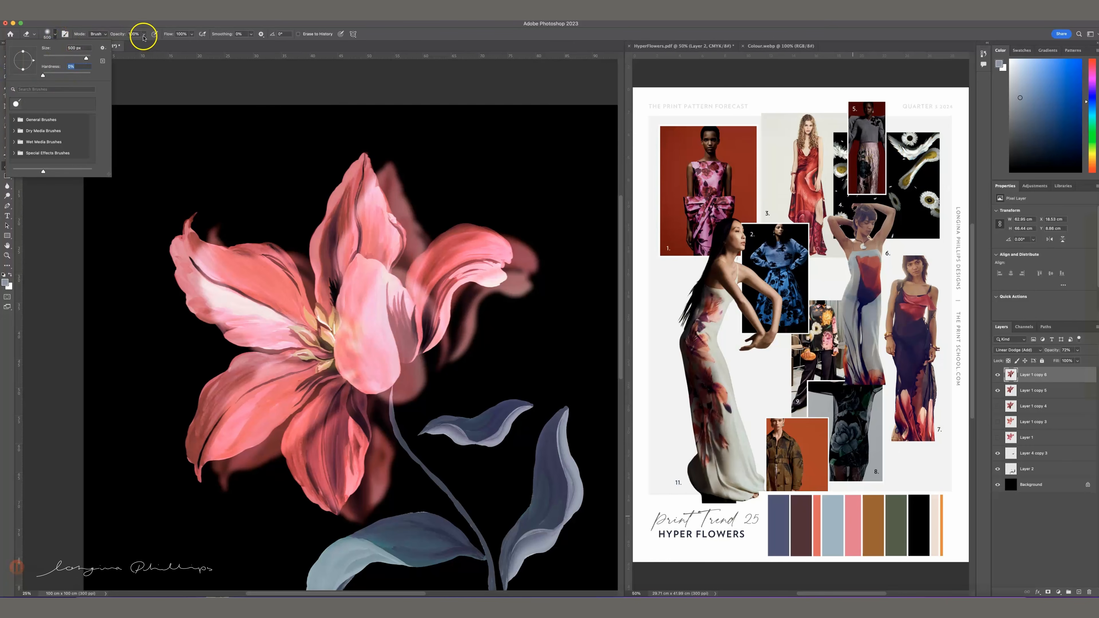
left_click_drag(144, 38, 126, 43)
left_click(191, 35)
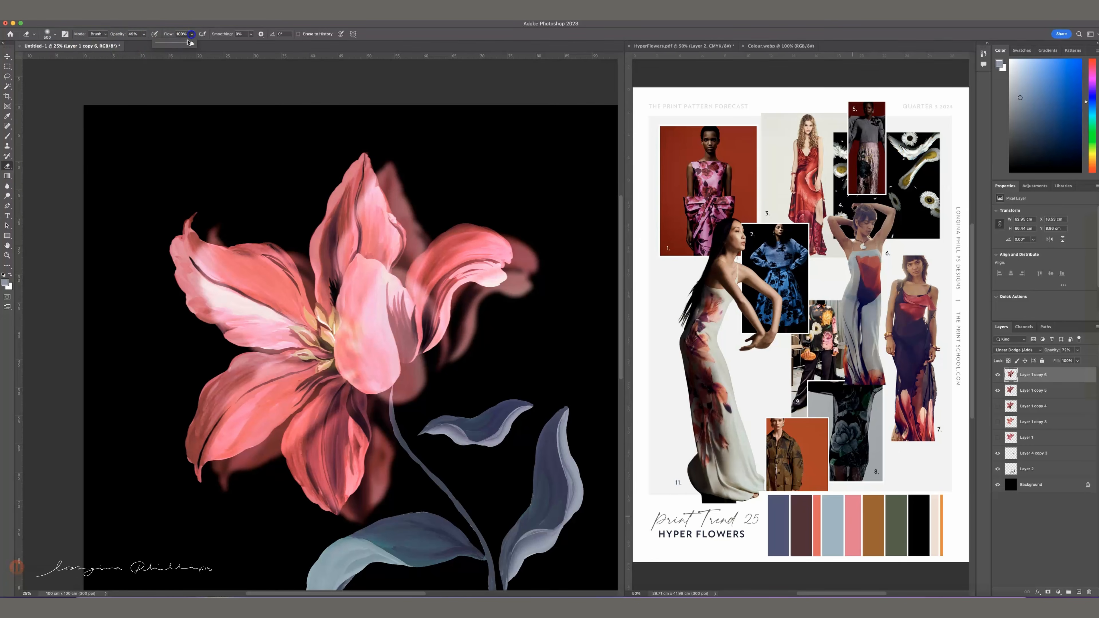
- Lightly erase the blurred copy over the front and lower petals with an enlarged soft eraser, then compare with the copy hidden
left_click(358, 286)
key("]")
key("]")
key("]")
key("]")
key("]")
key("]")
mouse_move(250, 472)
left_mouse_down()
mouse_move(243, 461)
mouse_move(252, 461)
mouse_move(249, 482)
mouse_move(257, 452)
left_mouse_up()
key("]")
key("]")
key("]")
key("]")
key("]")
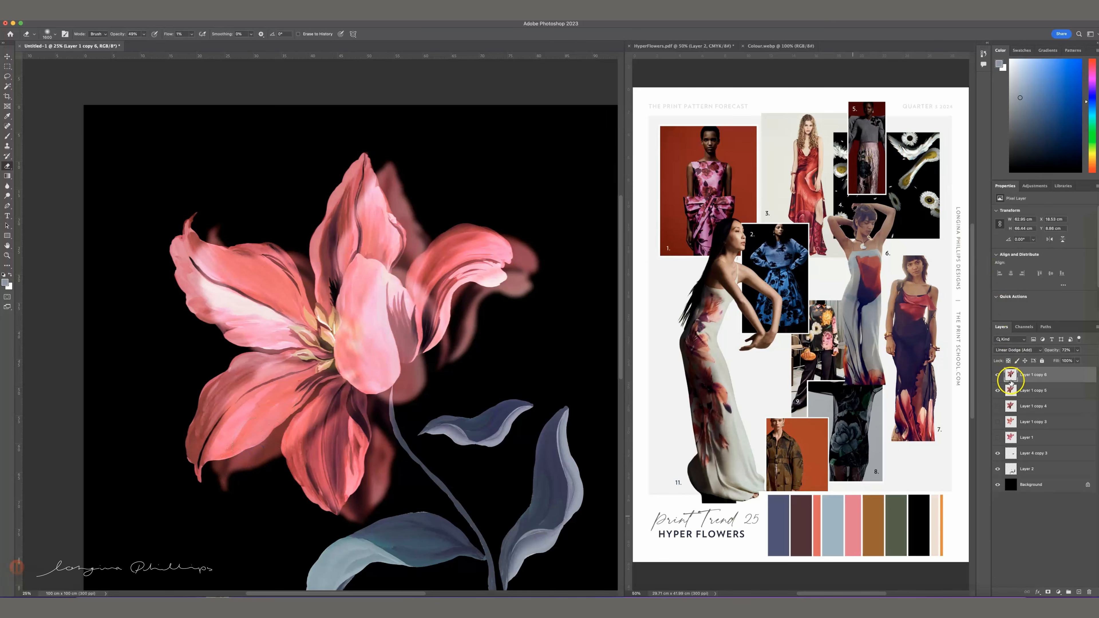
left_click(998, 375)
left_click(998, 374)
- Set the eraser opacity to 100% and lightly erase the blurred copy over the lower petals, flower centre and front petal
left_click(144, 34)
mouse_move(306, 537)
left_mouse_down()
mouse_move(274, 446)
mouse_move(284, 432)
left_mouse_up()
left_click(323, 371)
left_click(380, 329)
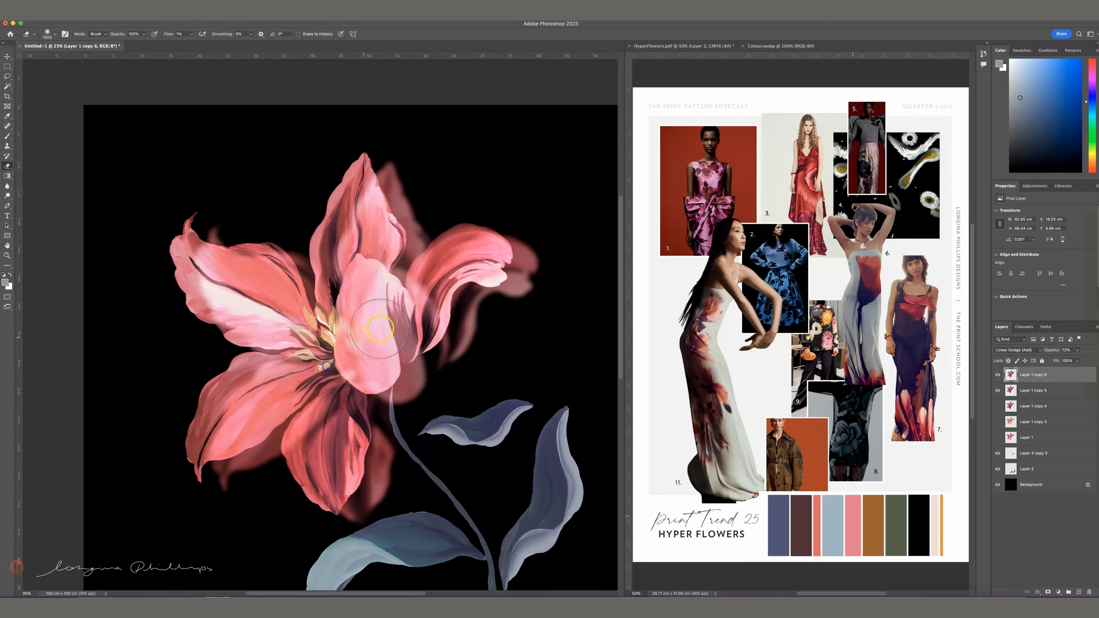
- Nudge the blurred flower copy slightly up and to the left with the Move tool
key("v")
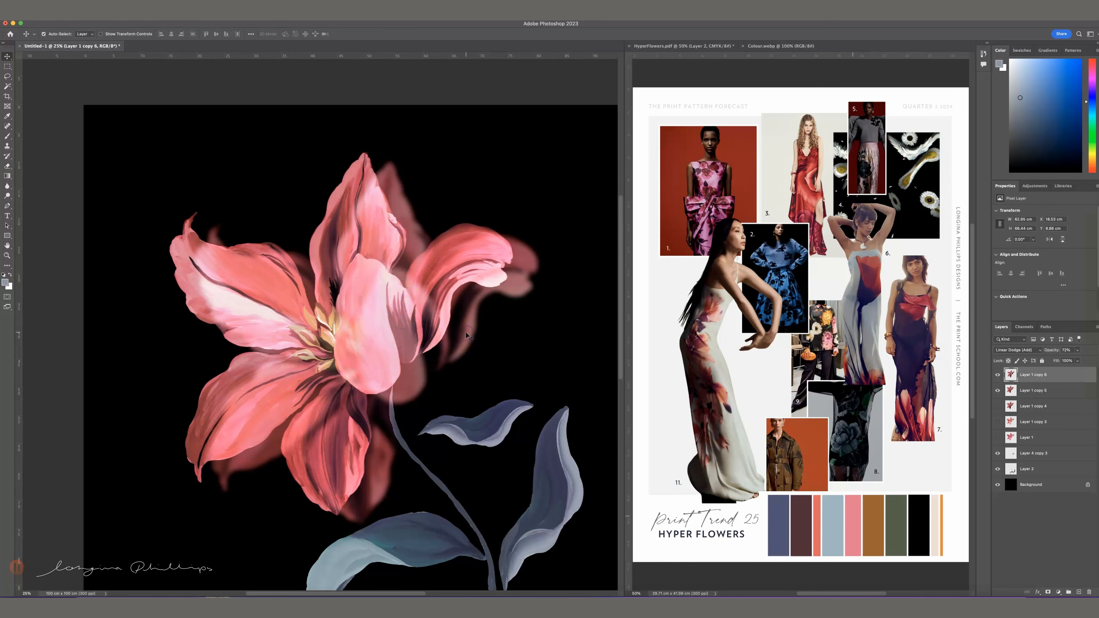
key("super+minus")
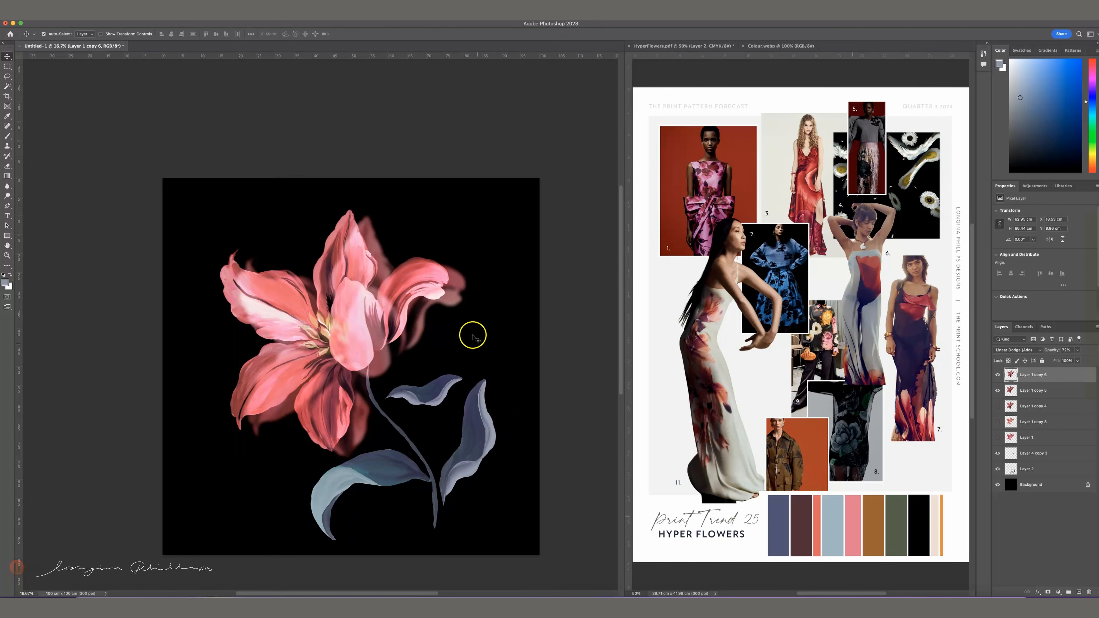
mouse_move(421, 328)
left_mouse_down()
mouse_move(417, 361)
mouse_move(443, 294)
mouse_move(484, 297)
mouse_move(415, 325)
left_mouse_up()
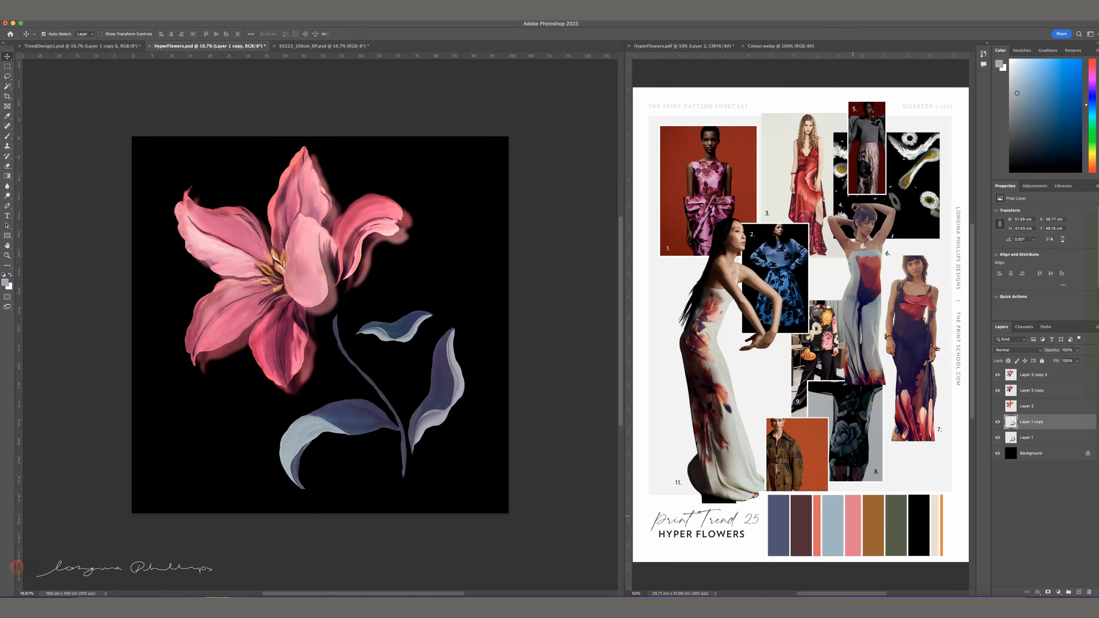
- Apply a Gaussian Blur with a radius of about 62 pixels to the leaf copy and offset it slightly from the sharp leaves
left_click(180, 12)
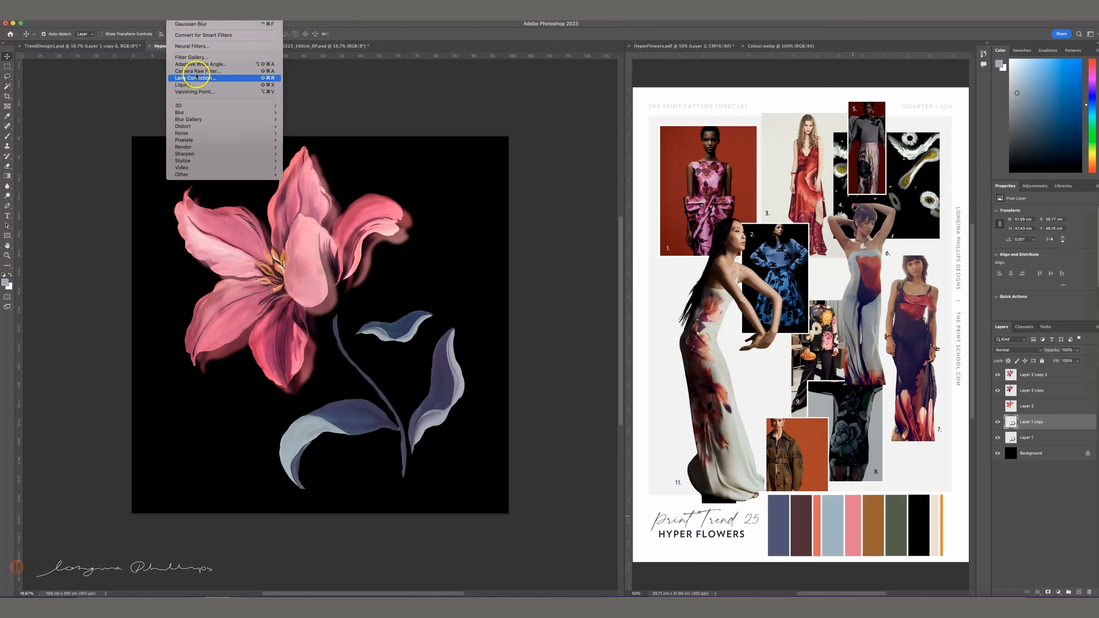
mouse_move(229, 112)
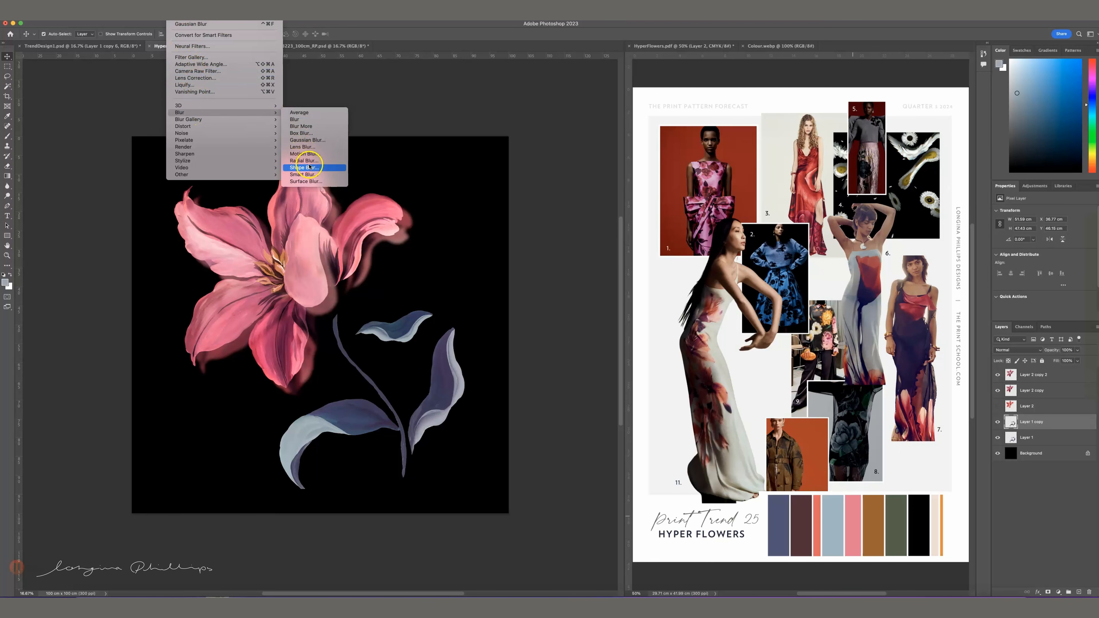
left_click(322, 140)
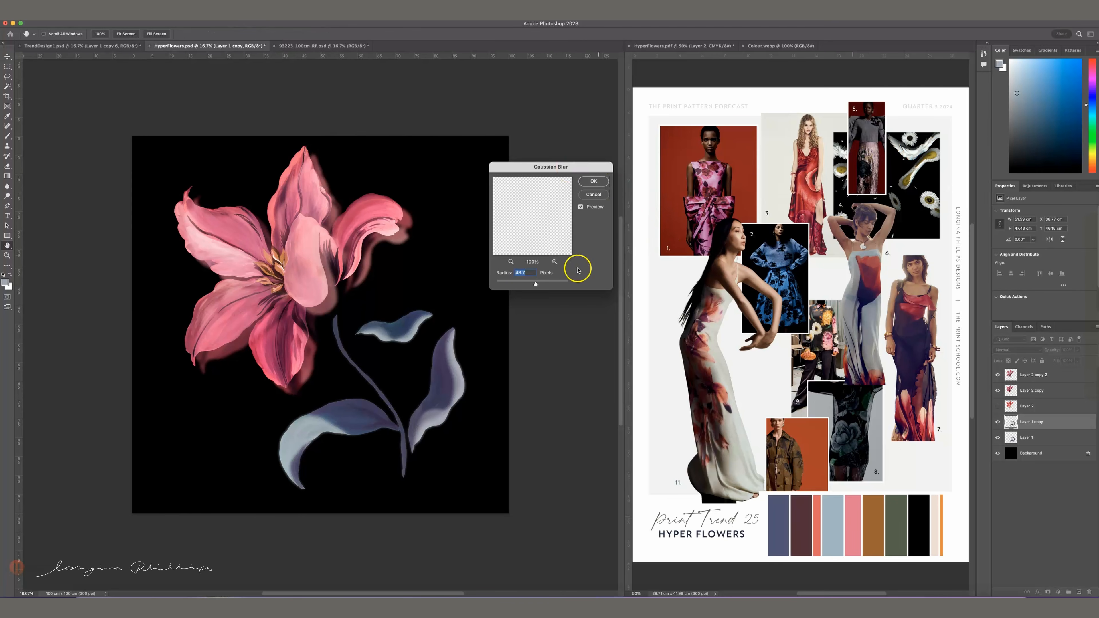
left_click_drag(532, 287, 538, 286)
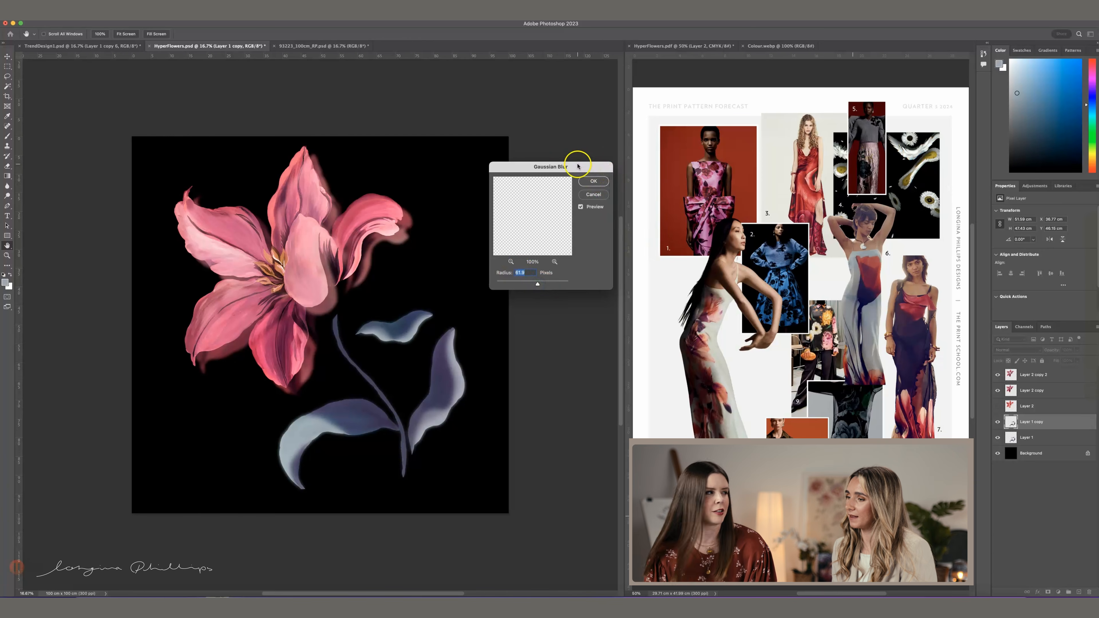
left_click_drag(587, 171, 579, 166)
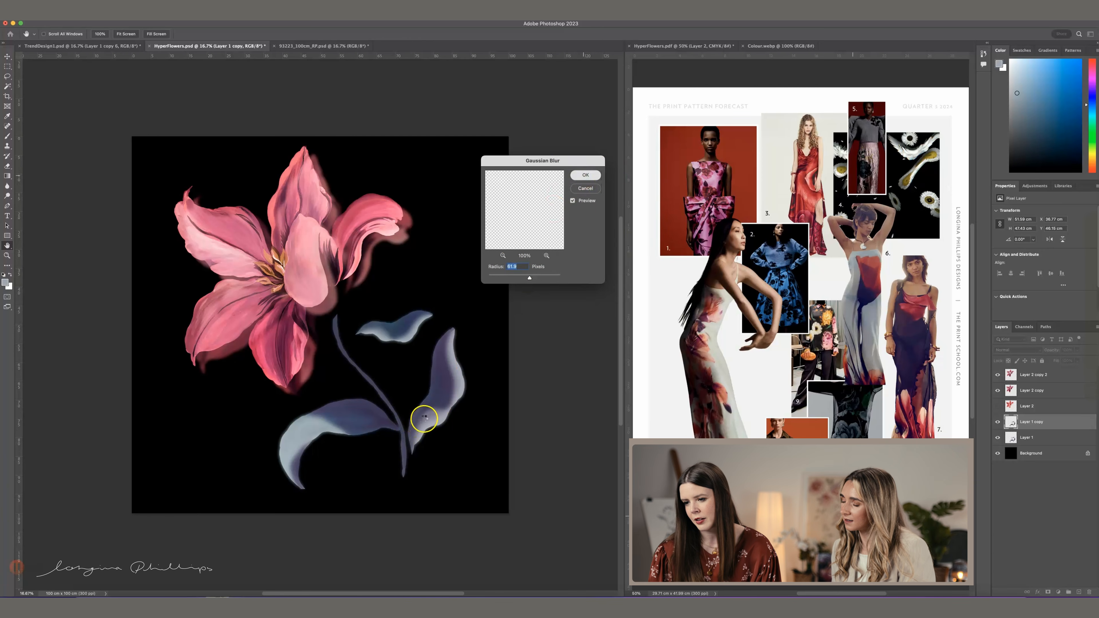
key("Return")
key("v")
left_click_drag(440, 394, 447, 398)
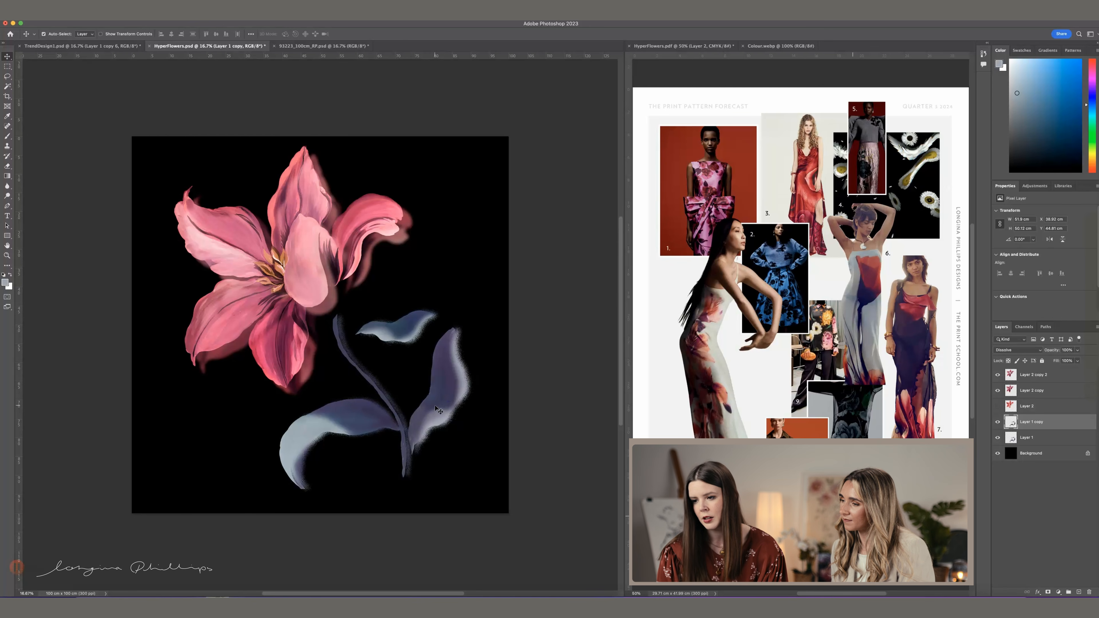
- Cycle through the blend modes for the blurred leaf copy and settle on Multiply
key("shift+plus")
key("shift+plus")
key("shift+plus")
key("shift+plus")
key("shift+plus")
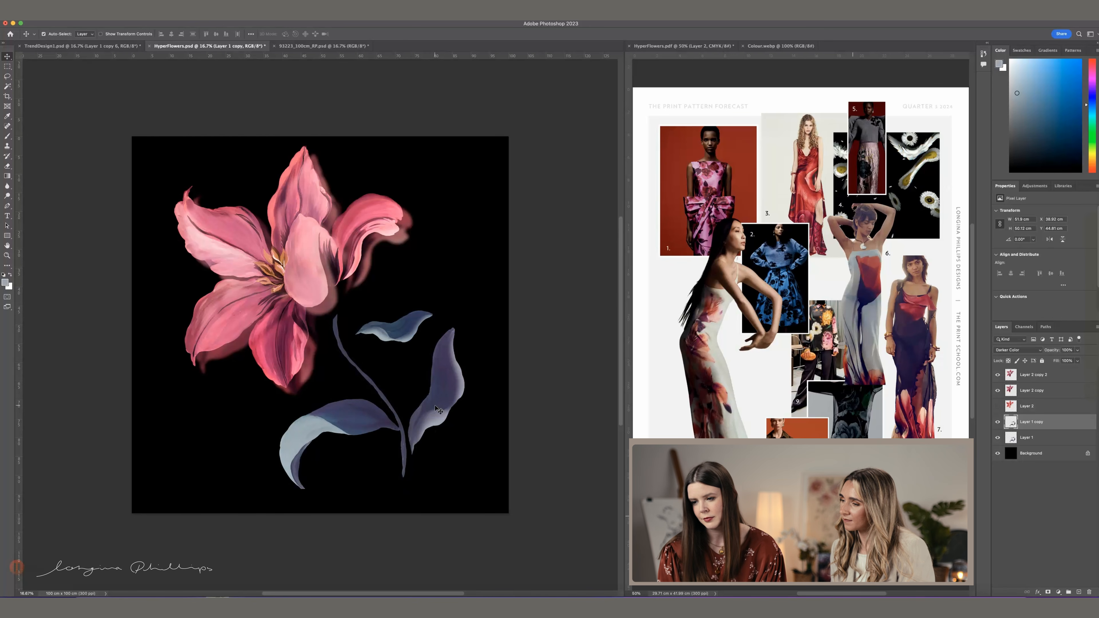
key("shift+plus")
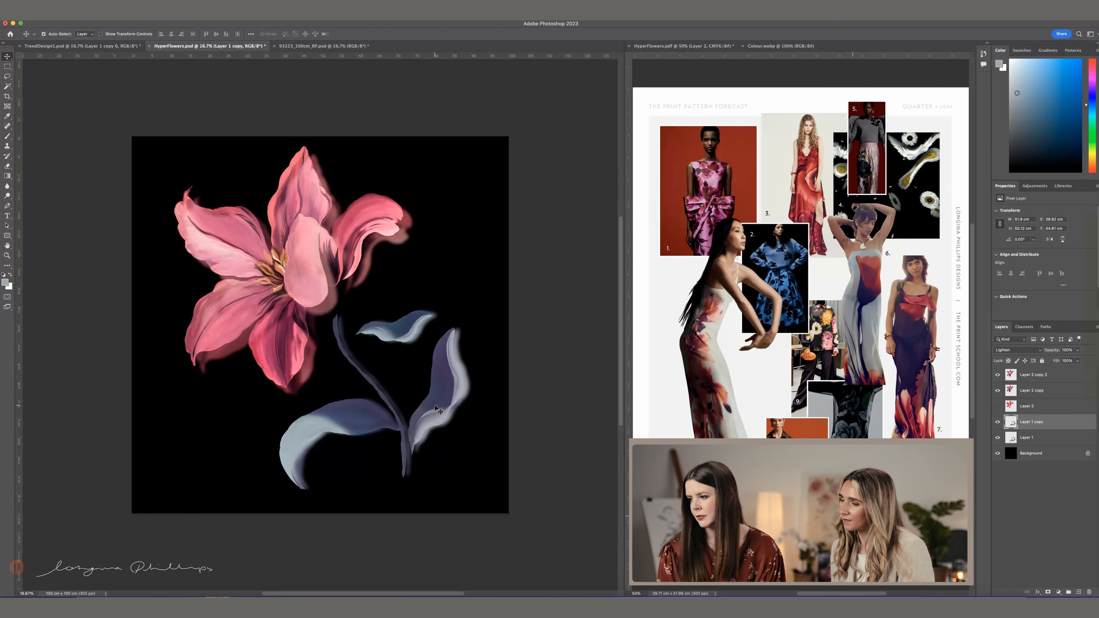
key("shift+plus")
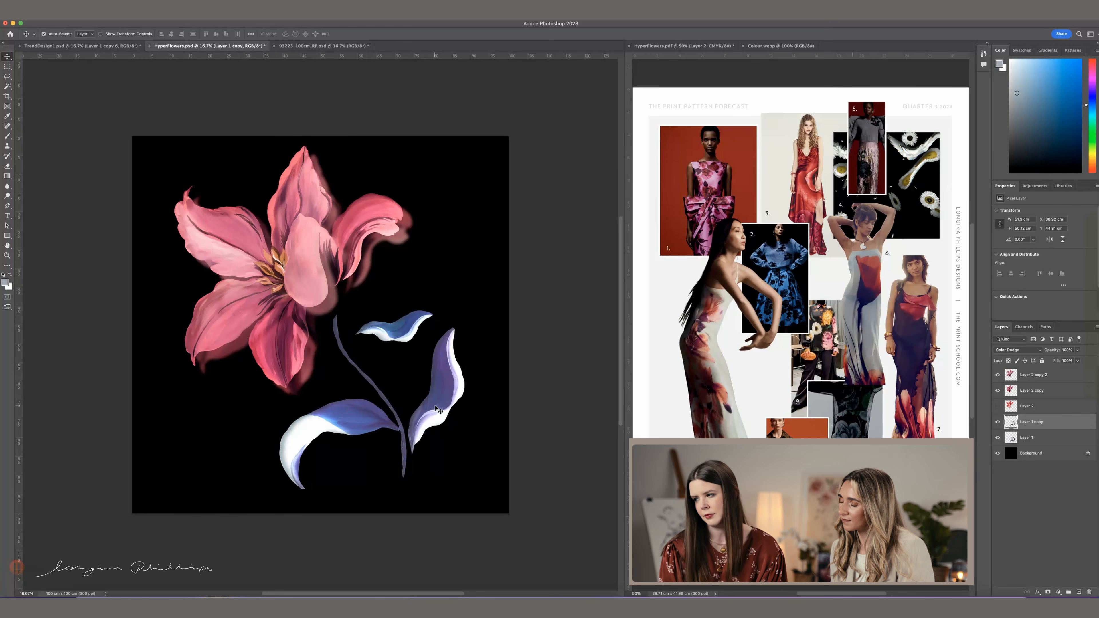
key("shift+plus")
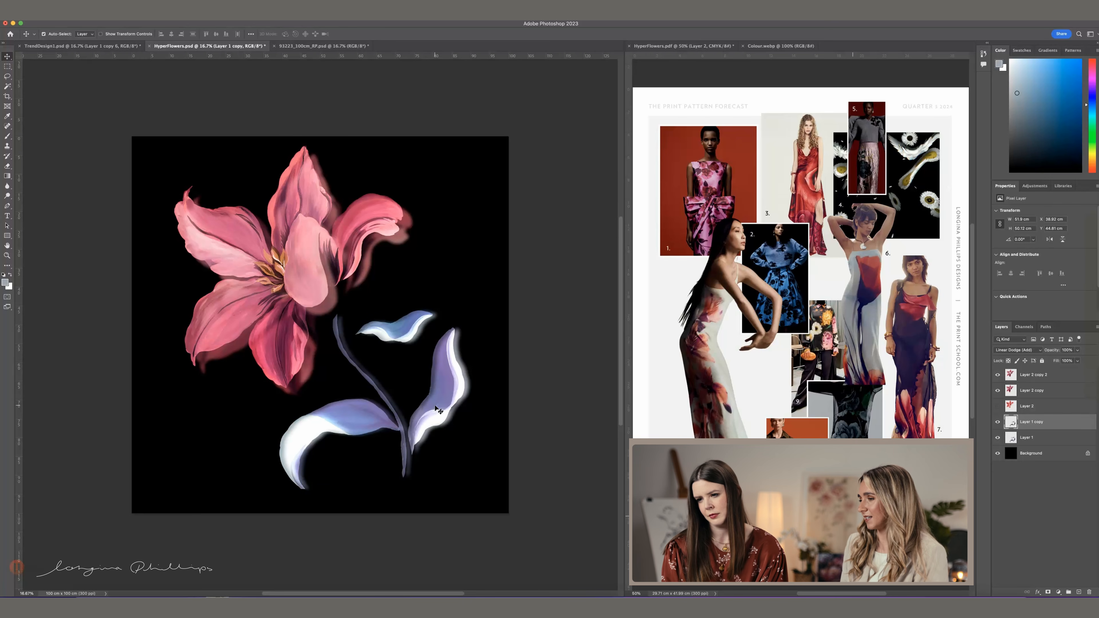
key("shift+plus")
key("shift+minus")
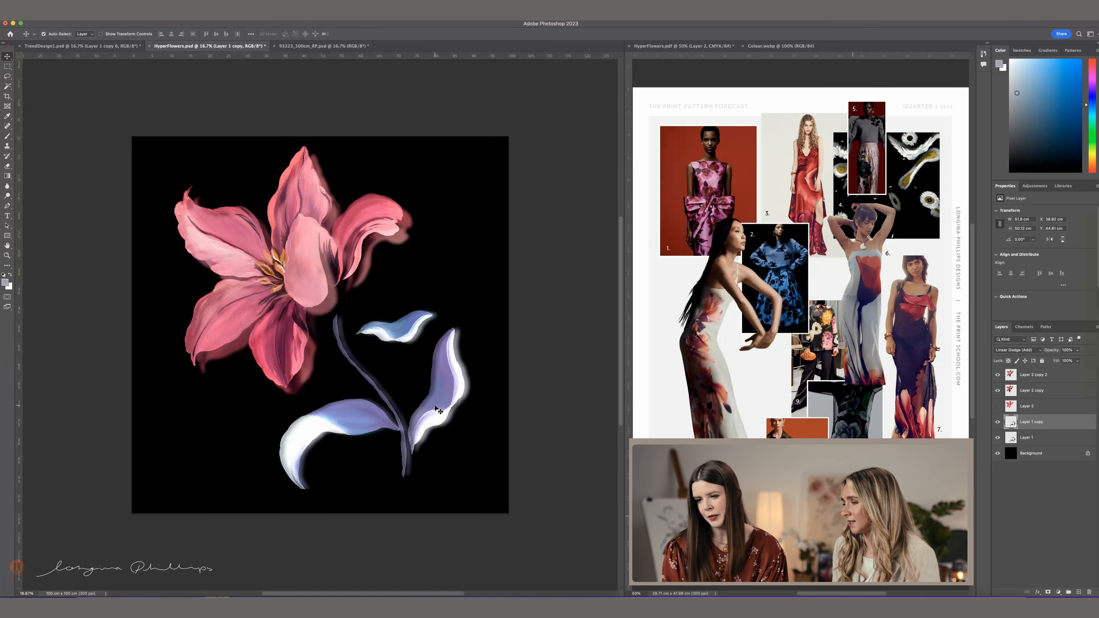
key("shift+plus")
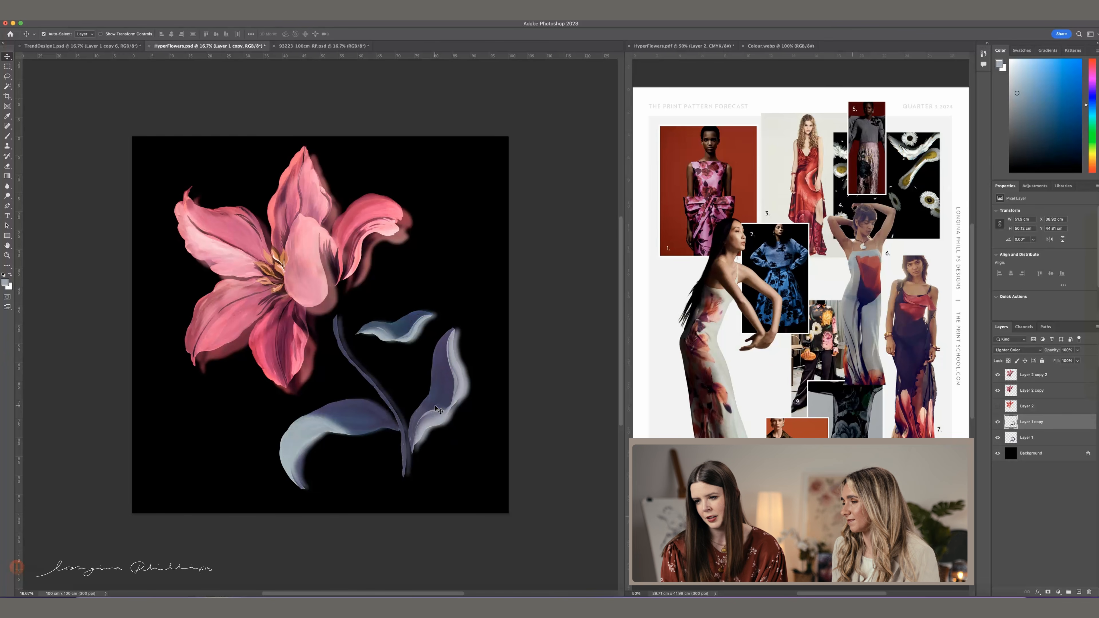
key("shift+plus")
key("shift+plus")
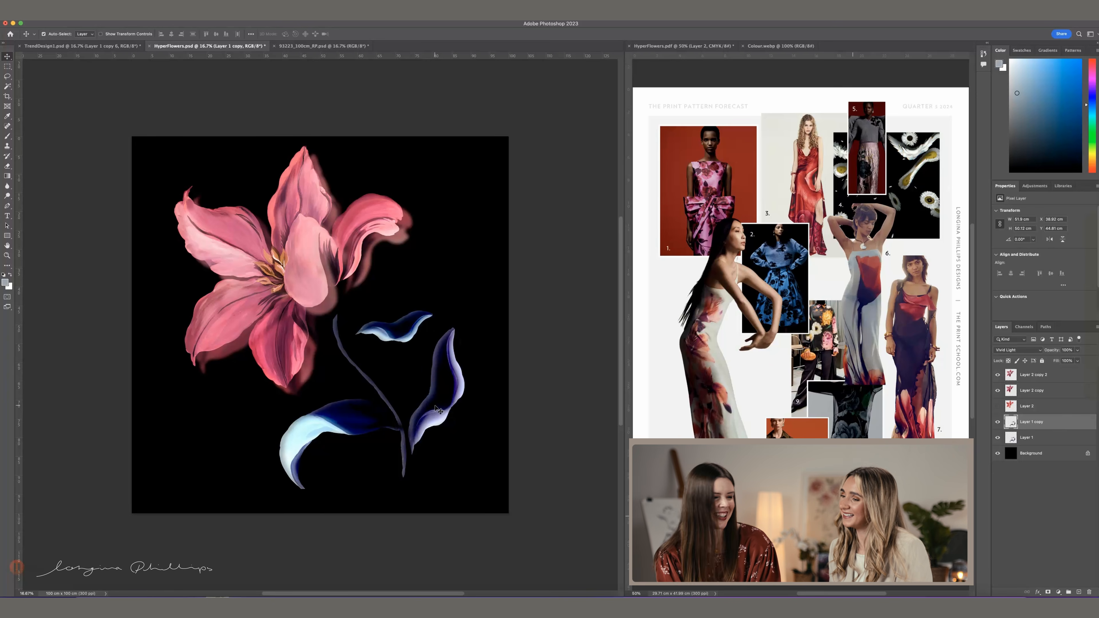
key("shift+plus")
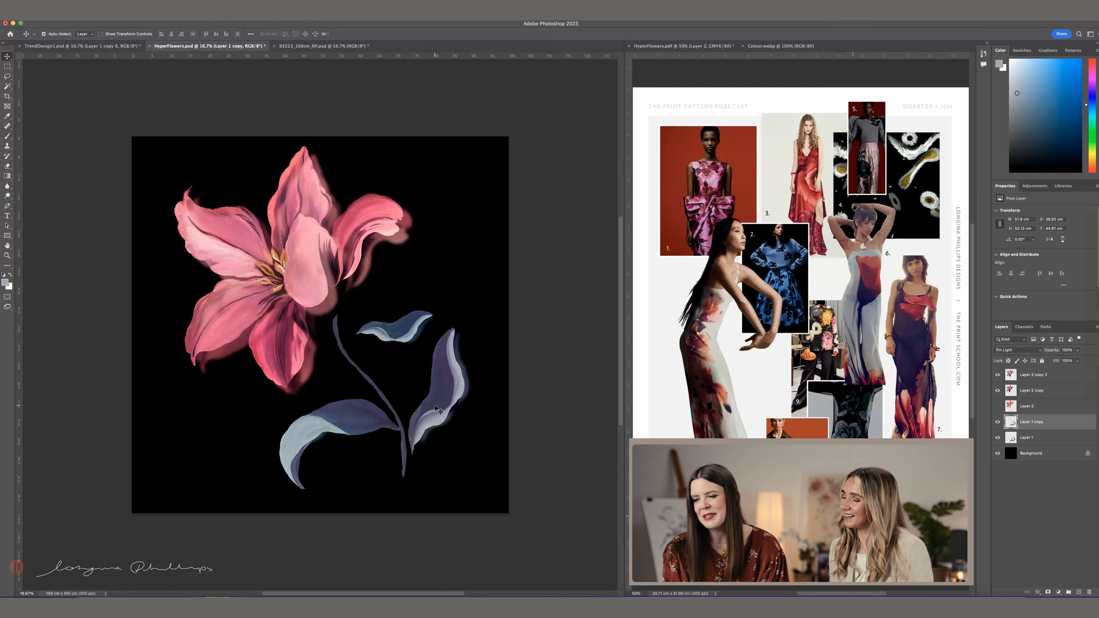
key("shift+plus")
key("shift+plus")
key("shift+plus")
key("shift+plus")
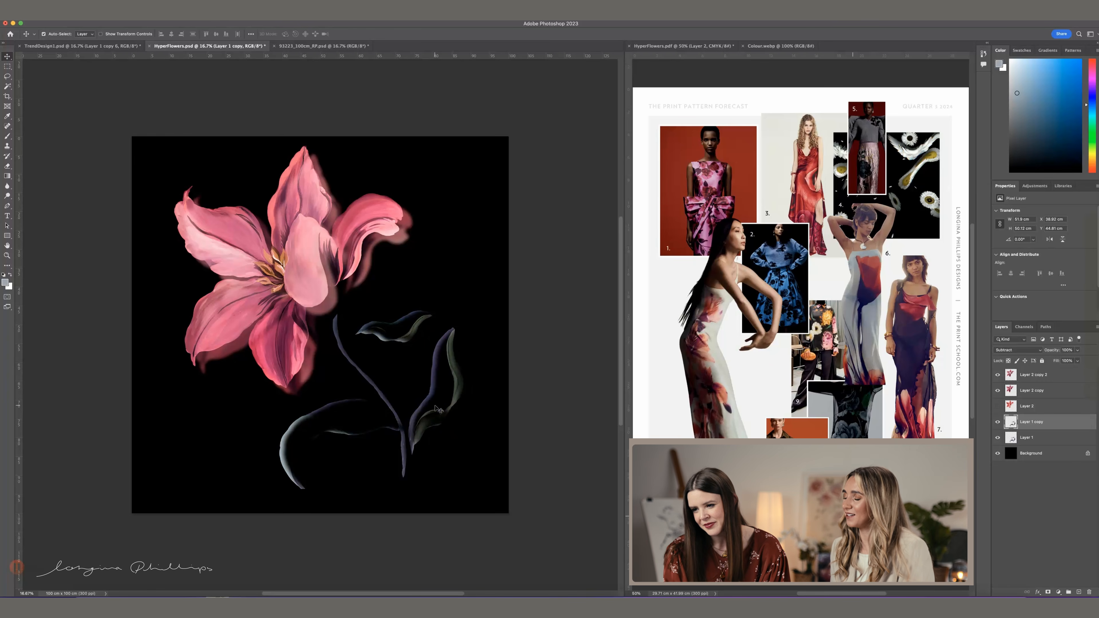
key("shift+plus")
key("shift+plus")
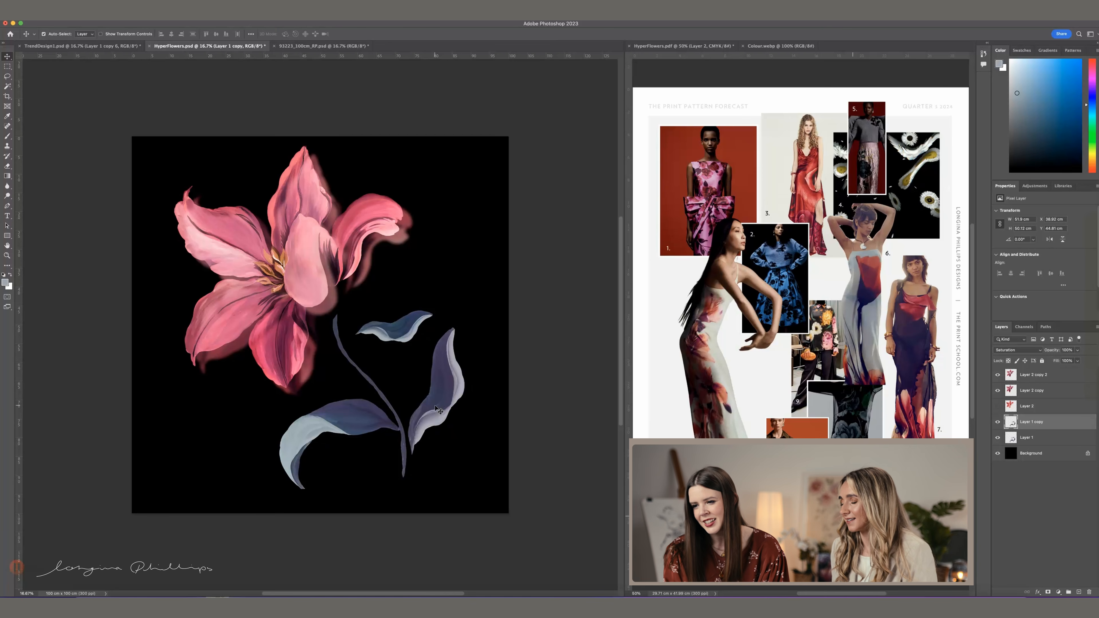
key("shift+plus")
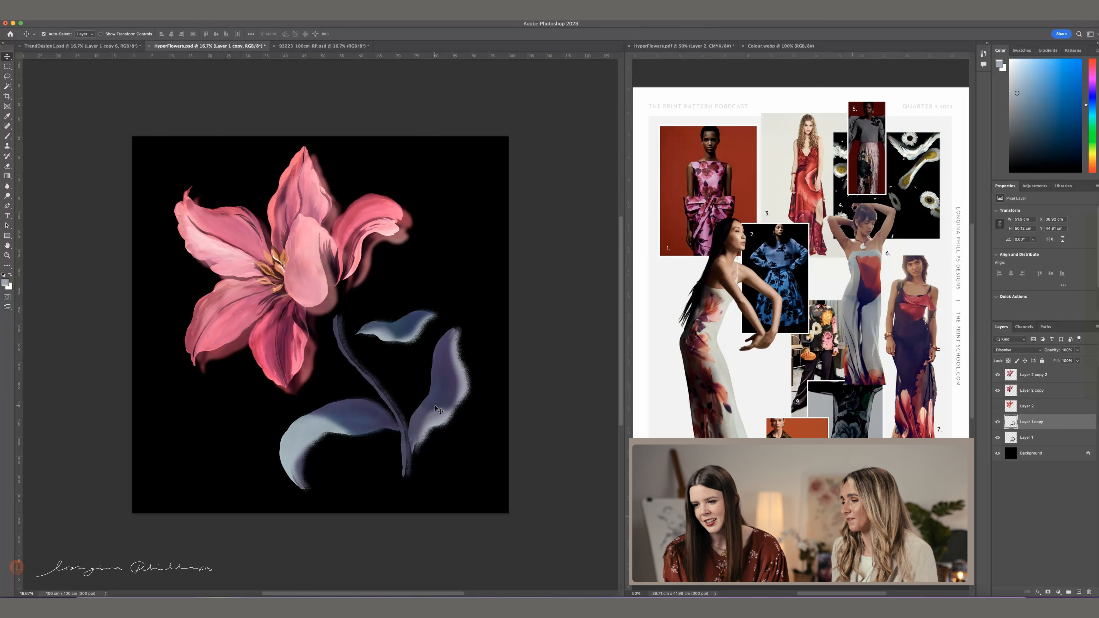
key("shift+plus")
key("shift+plus")
key("shift+plus")
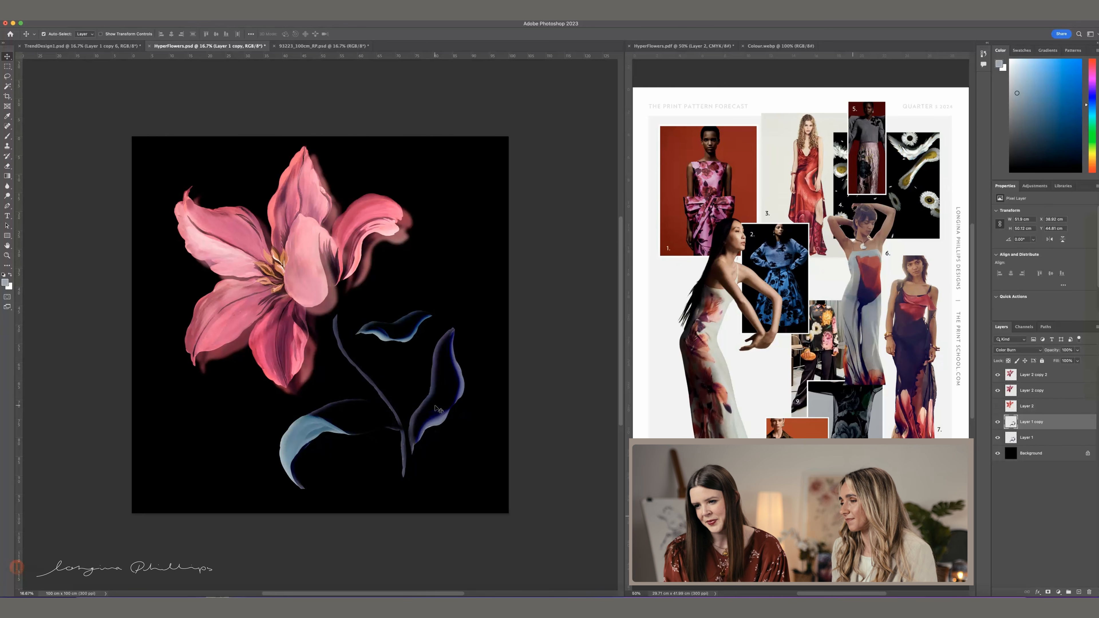
key("shift+minus")
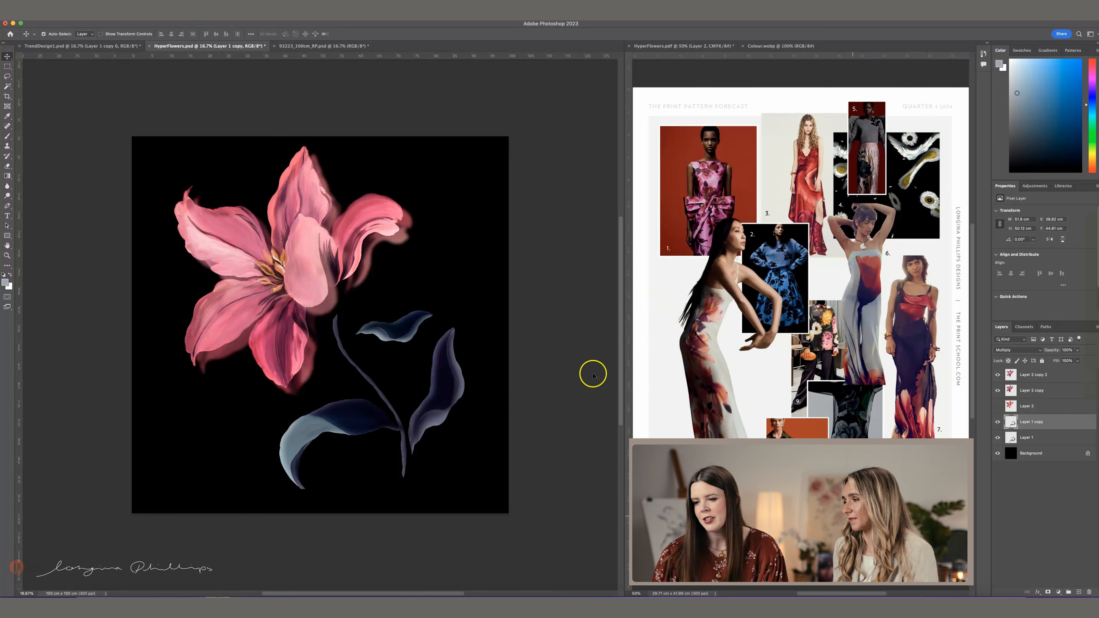
- Duplicate the sharp and blurred leaf layers together to the upper right of the canvas, keeping the copies as separate layers
left_click_drag(467, 402, 475, 217)
key("super+e")
key("super+z")
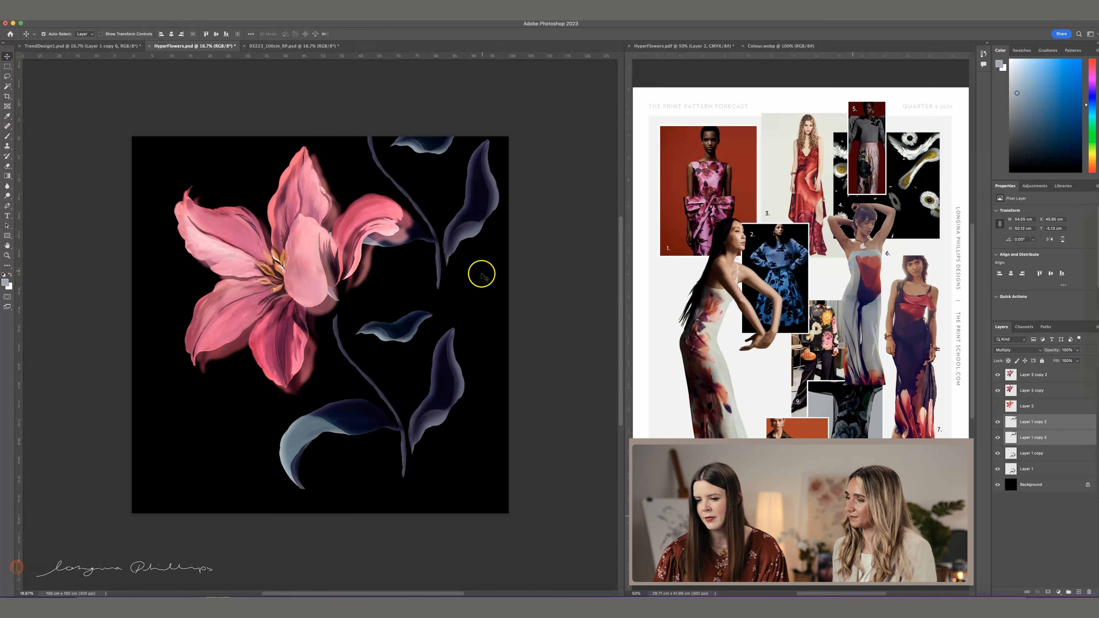
- Set the blend mode of the lower leaves' blurred copy to Lighten and its opacity to about 48%
left_click(447, 406)
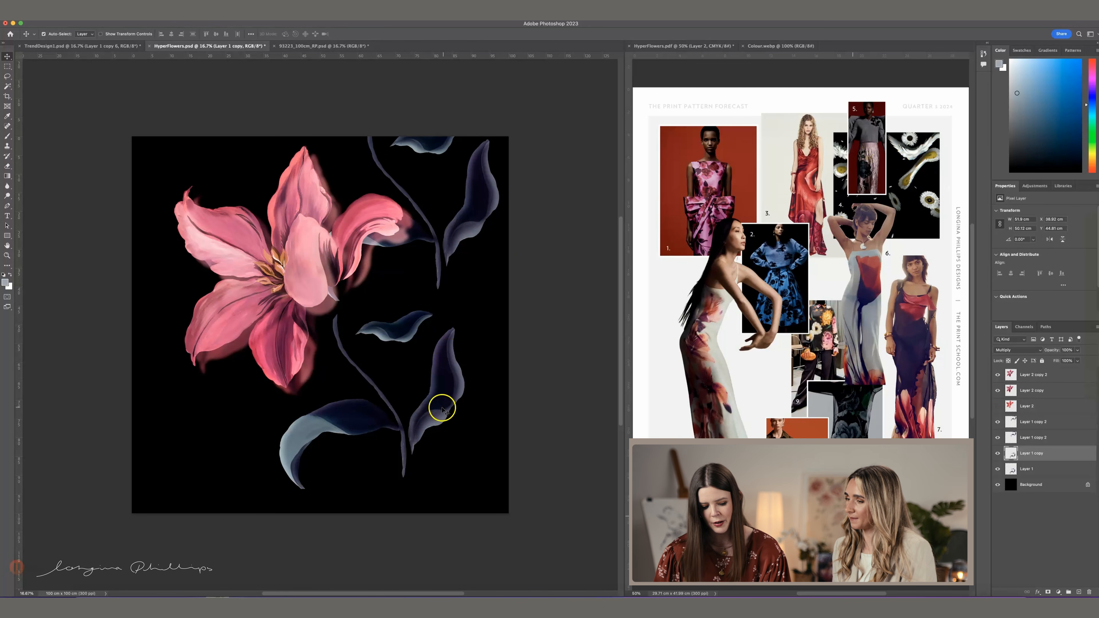
key("shift+plus")
key("shift+plus")
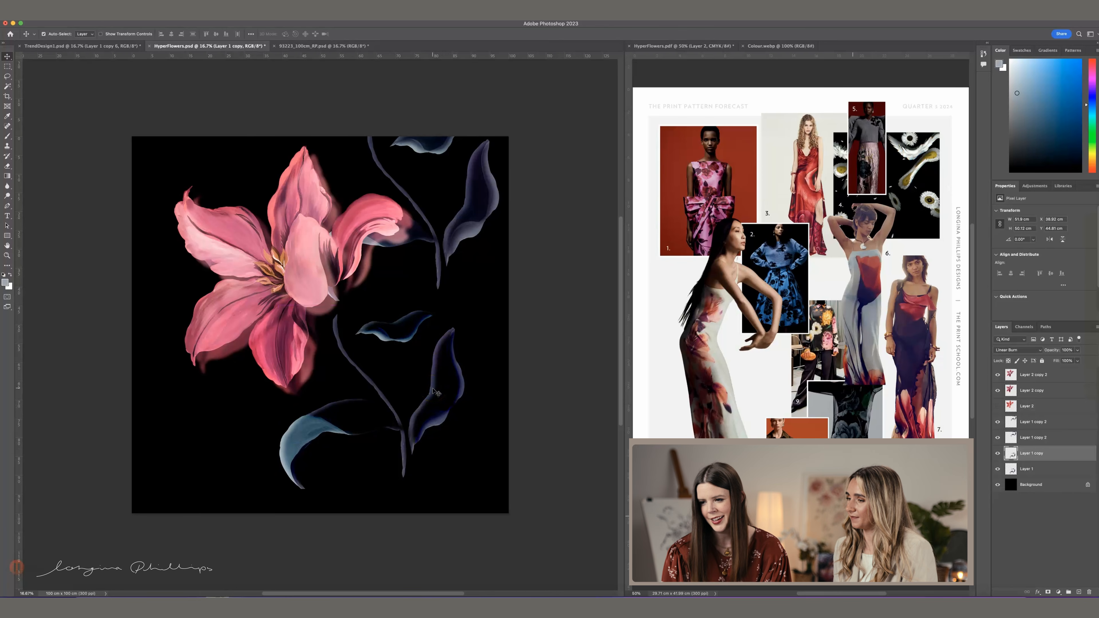
key("shift+plus")
key("shift+plus")
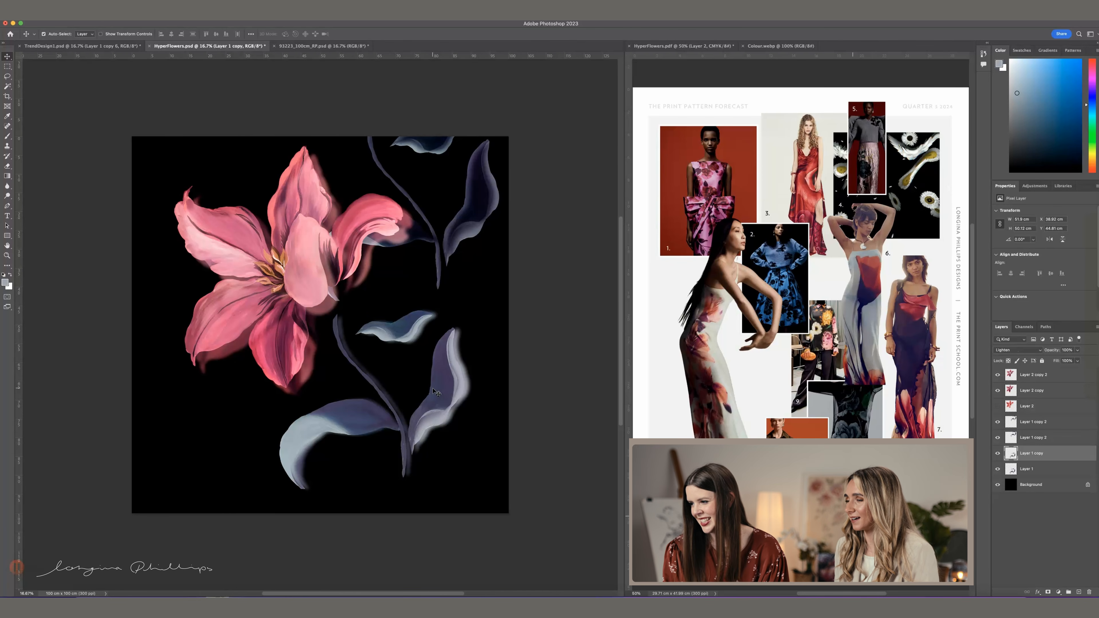
key("shift+plus")
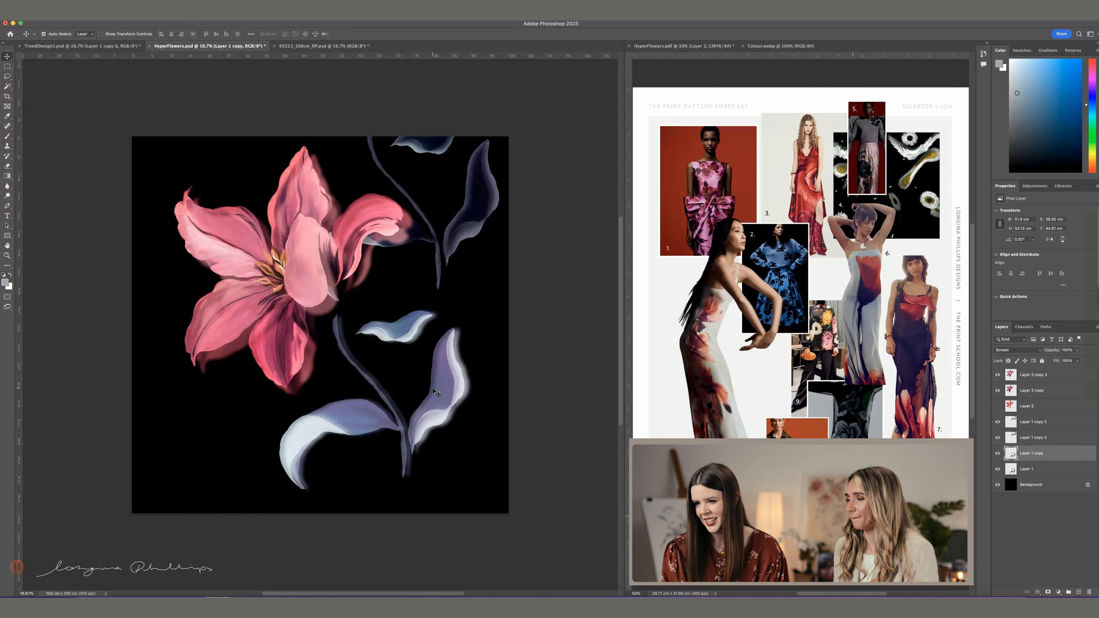
key("shift+minus")
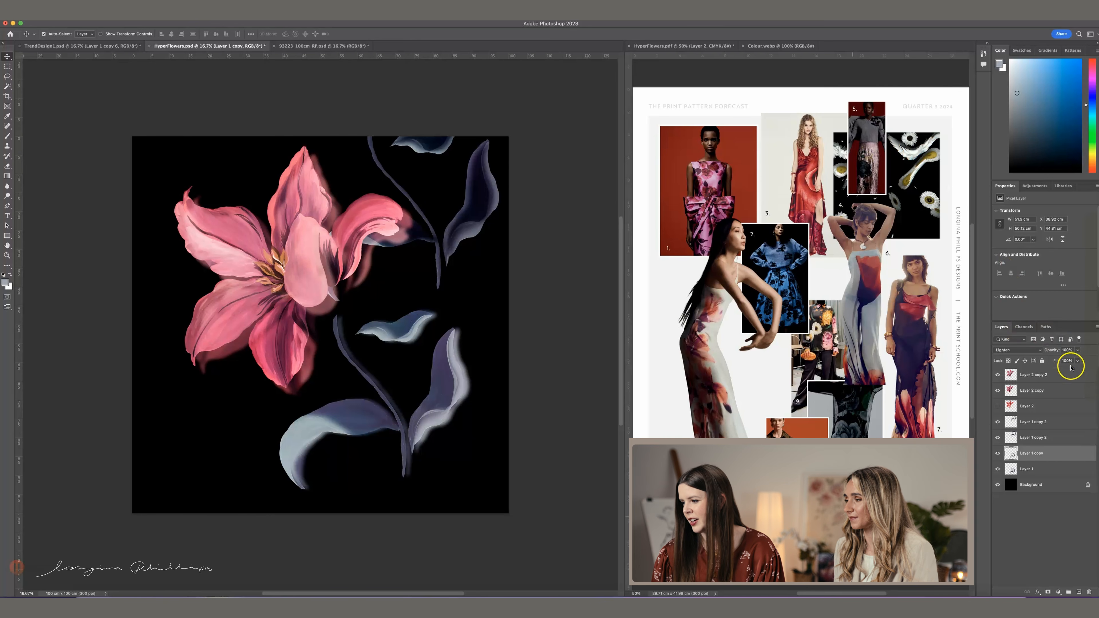
left_click(1077, 350)
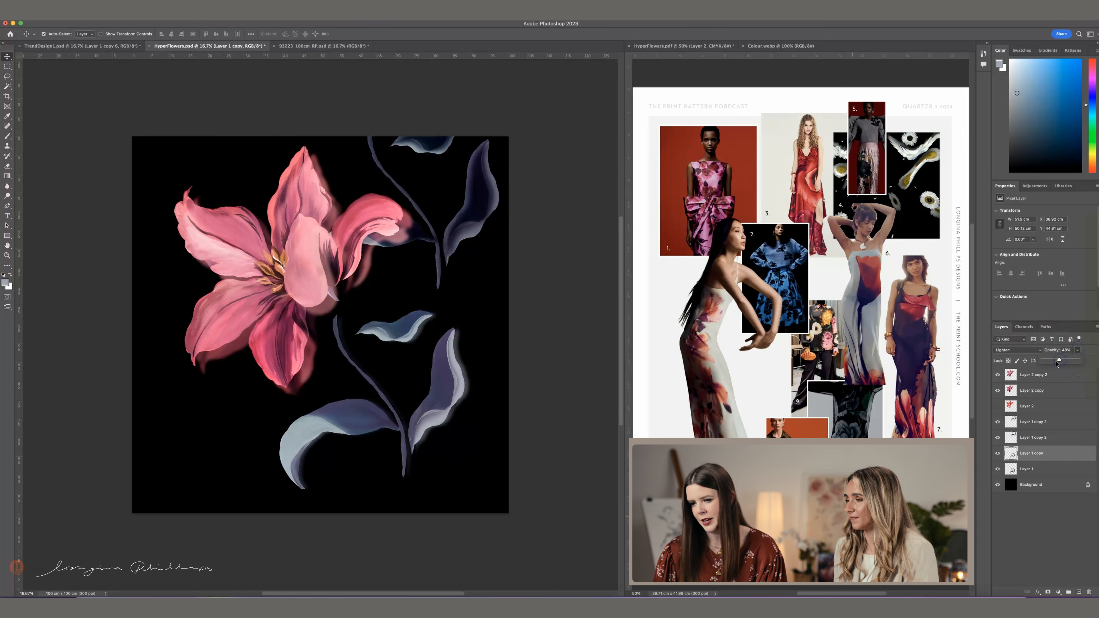
- Set the lower leaves' blurred copy to 70% opacity and change its blend mode to Screen
left_click(1067, 361)
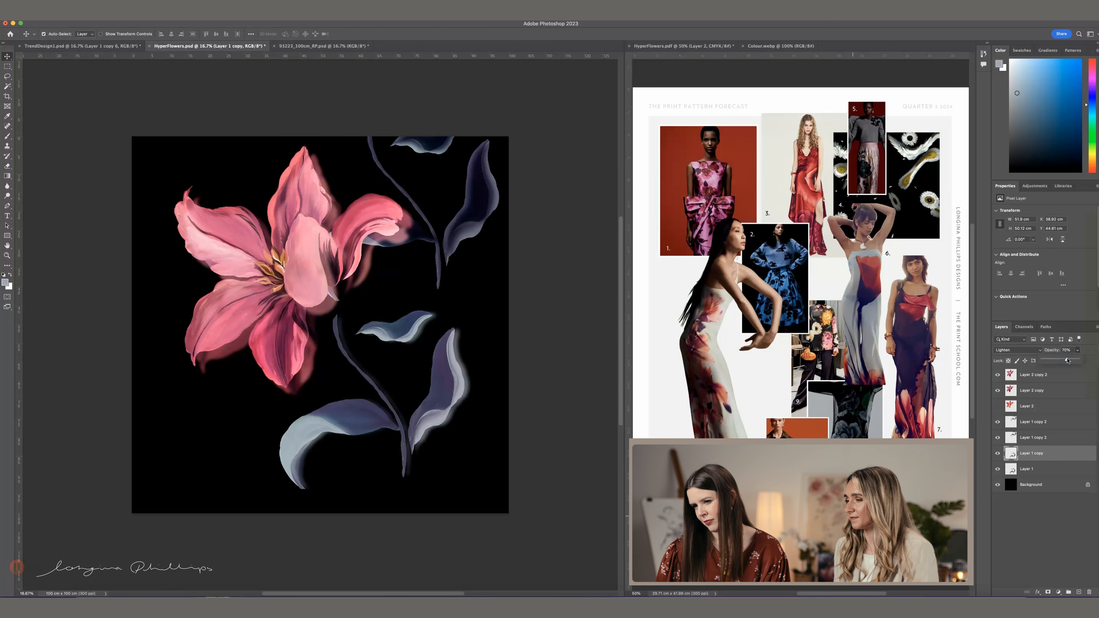
left_click(1025, 354)
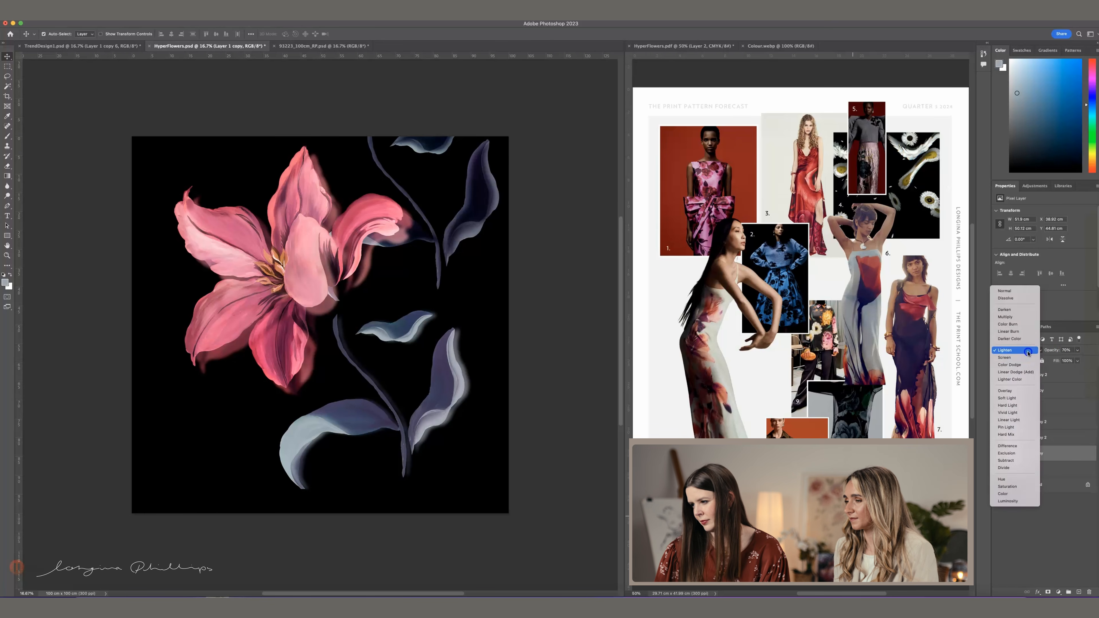
left_click(1026, 357)
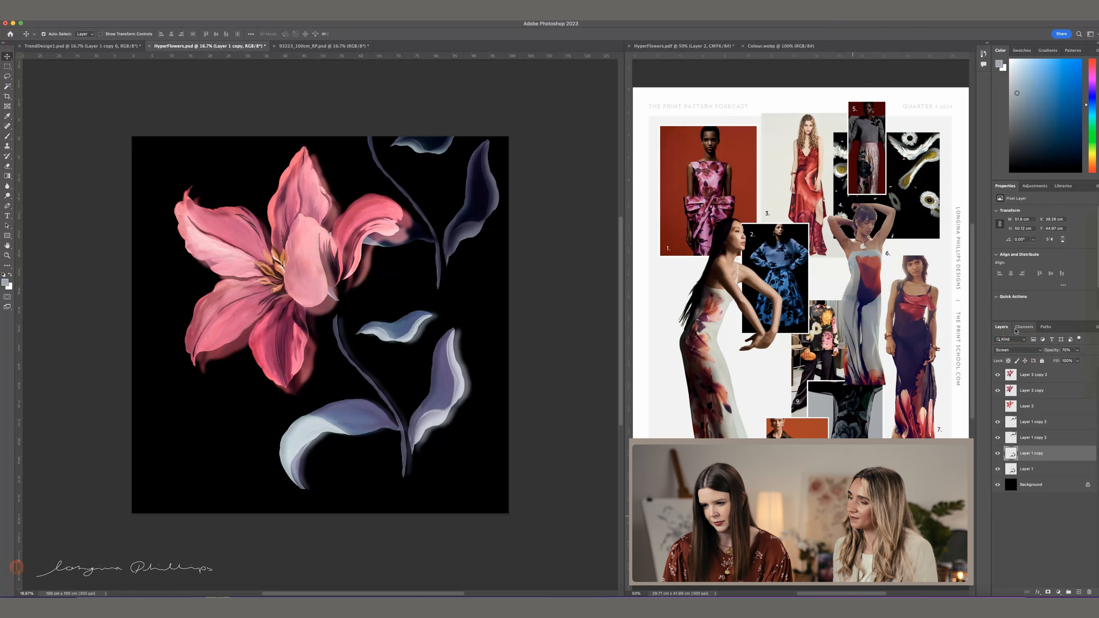
- Nudge the lower leaves' blurred copy down and to the right to widen its offset from the sharp leaves
key("shift+Down")
key("shift+Down")
key("shift+Down")
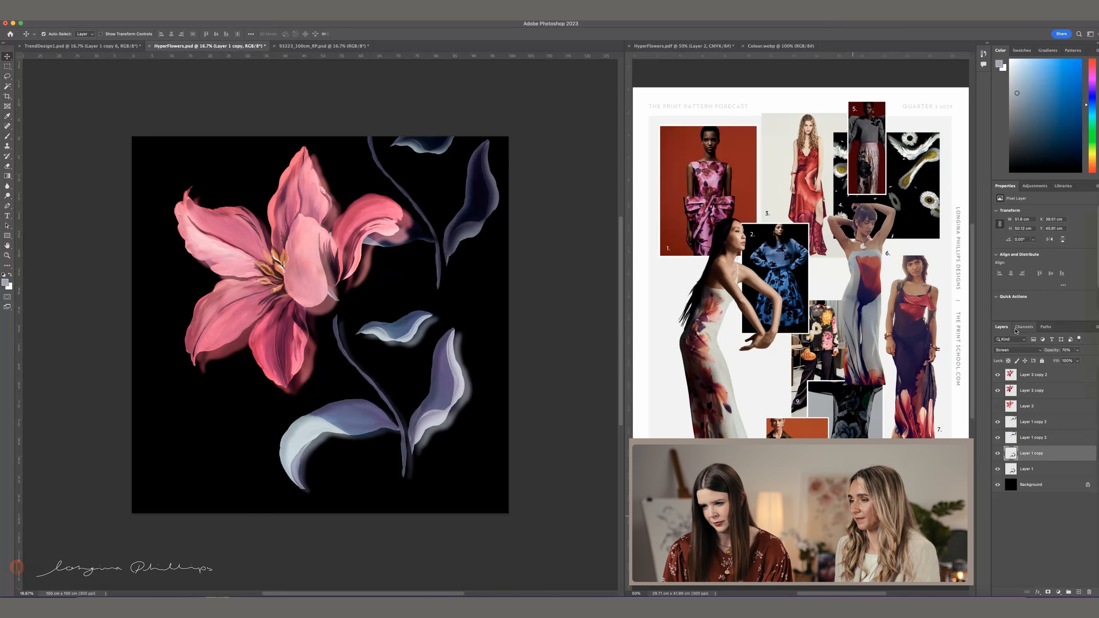
key("shift+Right")
key("shift+Right")
key("shift+Right")
- Softly erase parts of the blurred leaf copy around the stem and leaf edges with the Eraser
key("e")
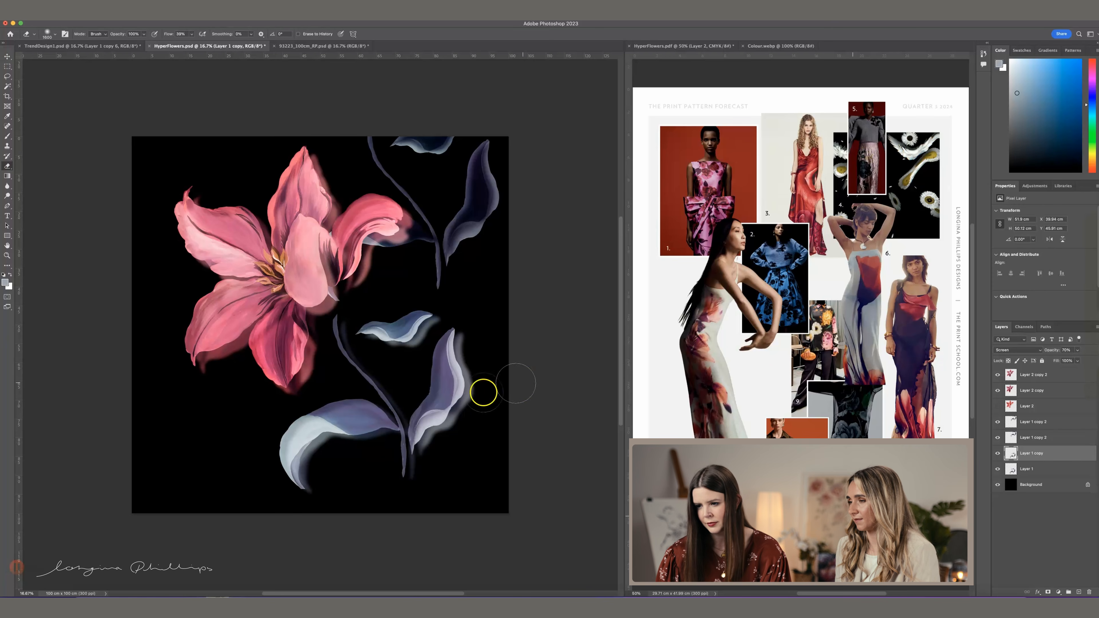
mouse_move(340, 440)
left_mouse_down()
mouse_move(349, 445)
mouse_move(285, 432)
mouse_move(349, 392)
left_mouse_up()
left_click_drag(423, 382, 436, 386)
left_click_drag(411, 309, 385, 305)
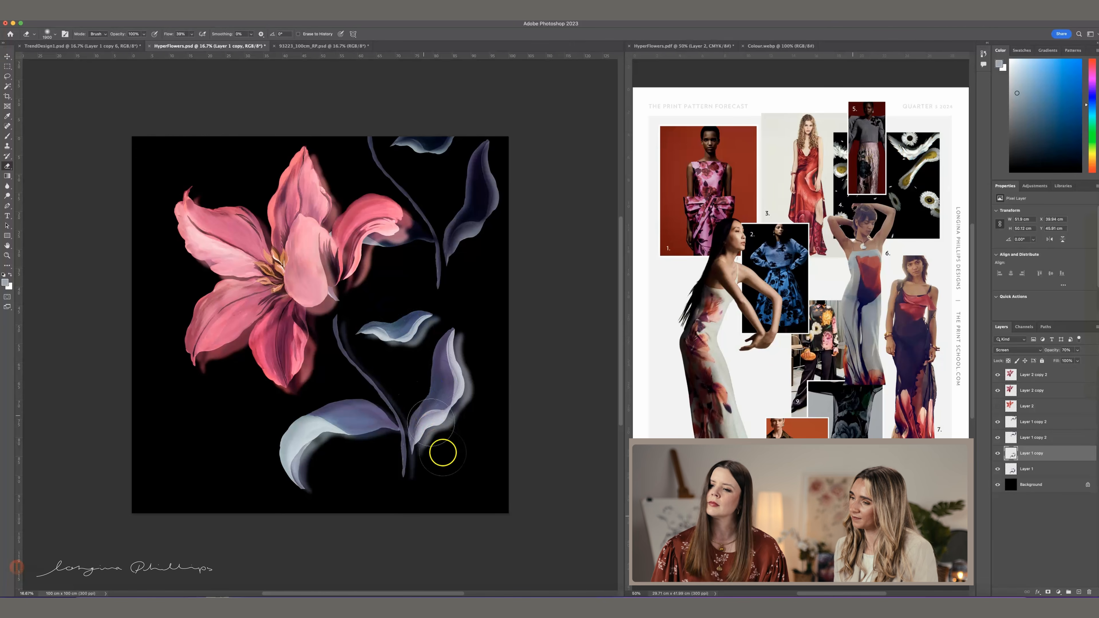
mouse_move(444, 449)
left_mouse_down()
mouse_move(456, 484)
mouse_move(432, 474)
mouse_move(403, 483)
left_mouse_up()
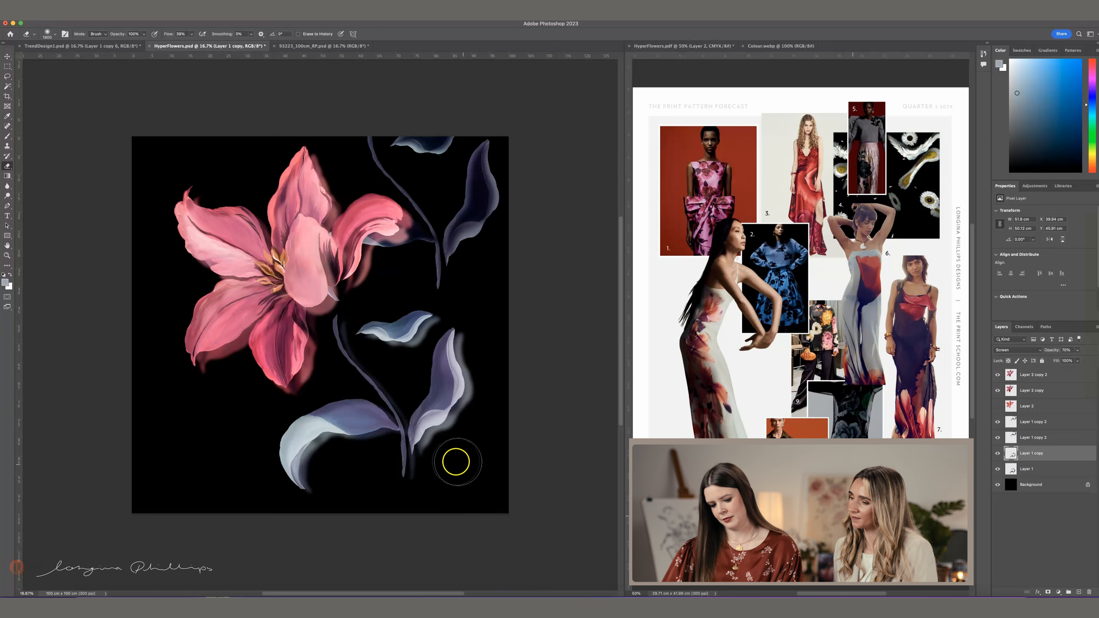
- Shift the hue of the sharp flower layer to about +10 with Hue/Saturation for a warmer coral red
key("v")
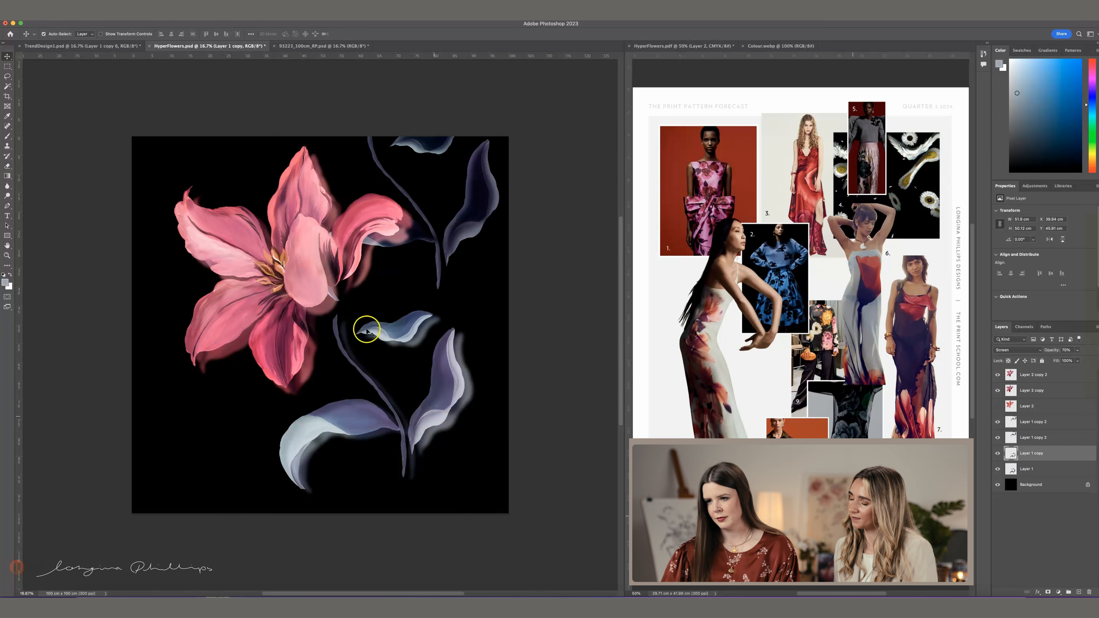
left_click(287, 175)
key("super+u")
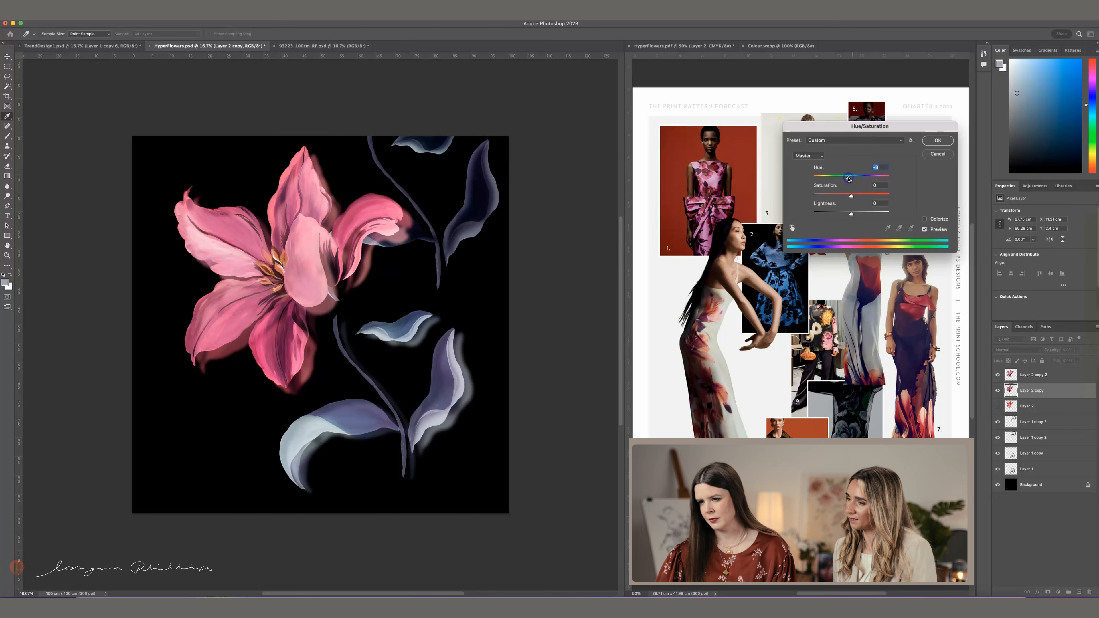
left_click(859, 176)
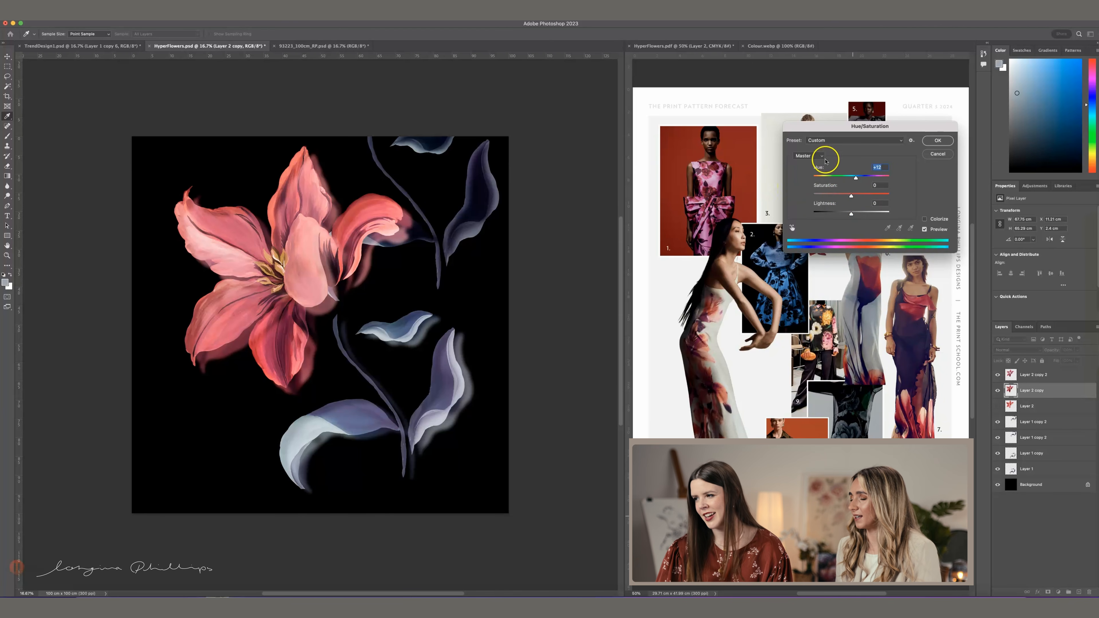
left_click(936, 140)
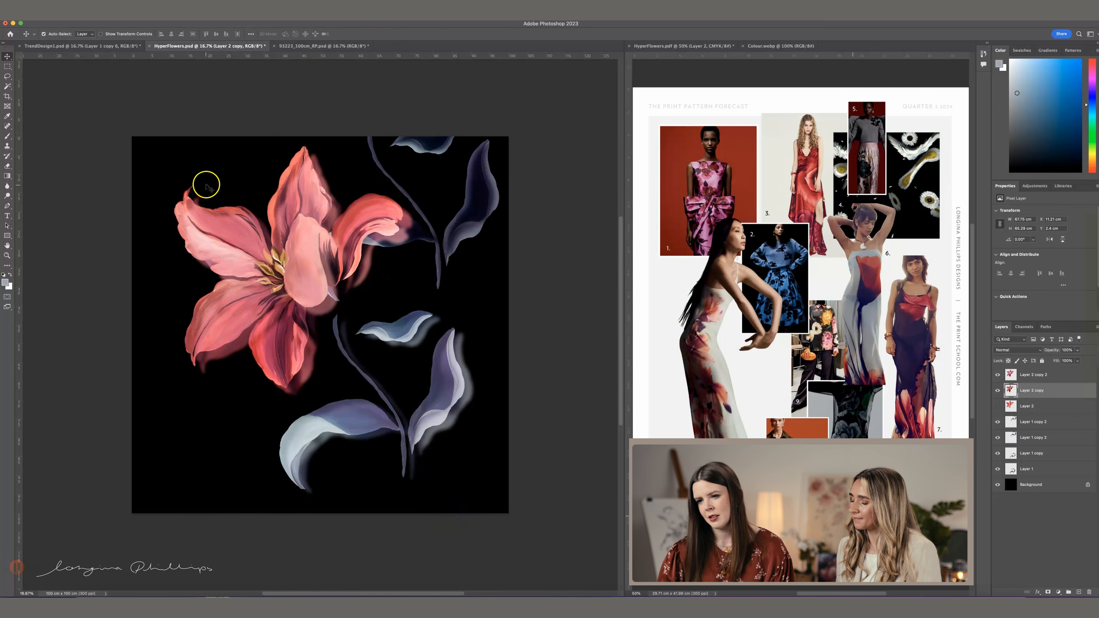
- Move the sharp and blurred flower layers together about 7 cm left and 1 cm down
left_click_drag(213, 180, 260, 402)
left_click_drag(283, 358, 259, 356)
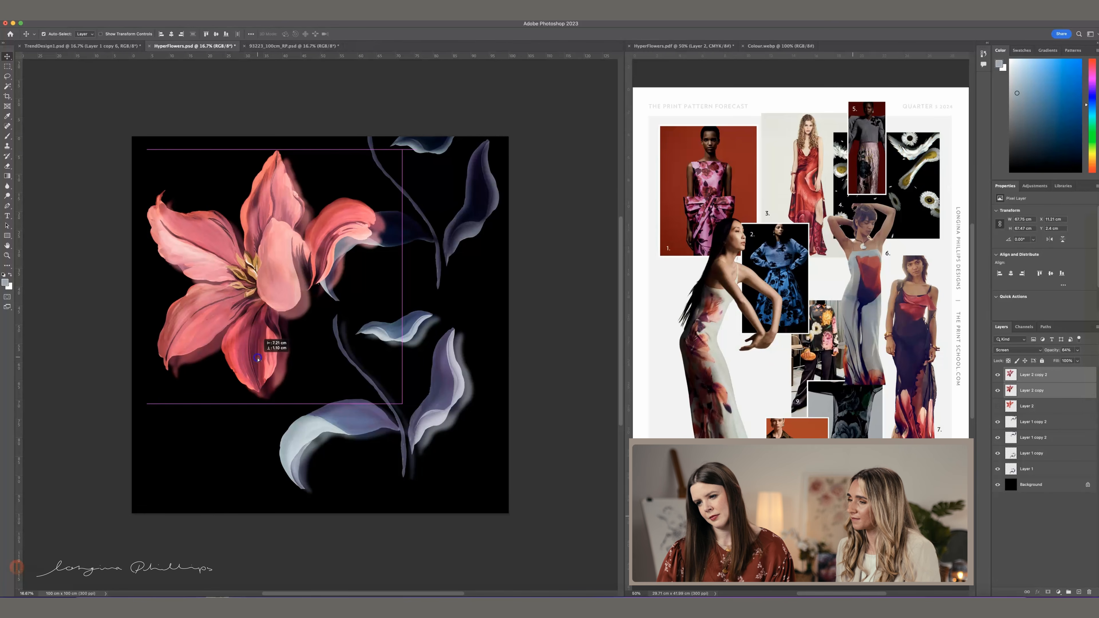
left_click_drag(433, 453, 440, 434)
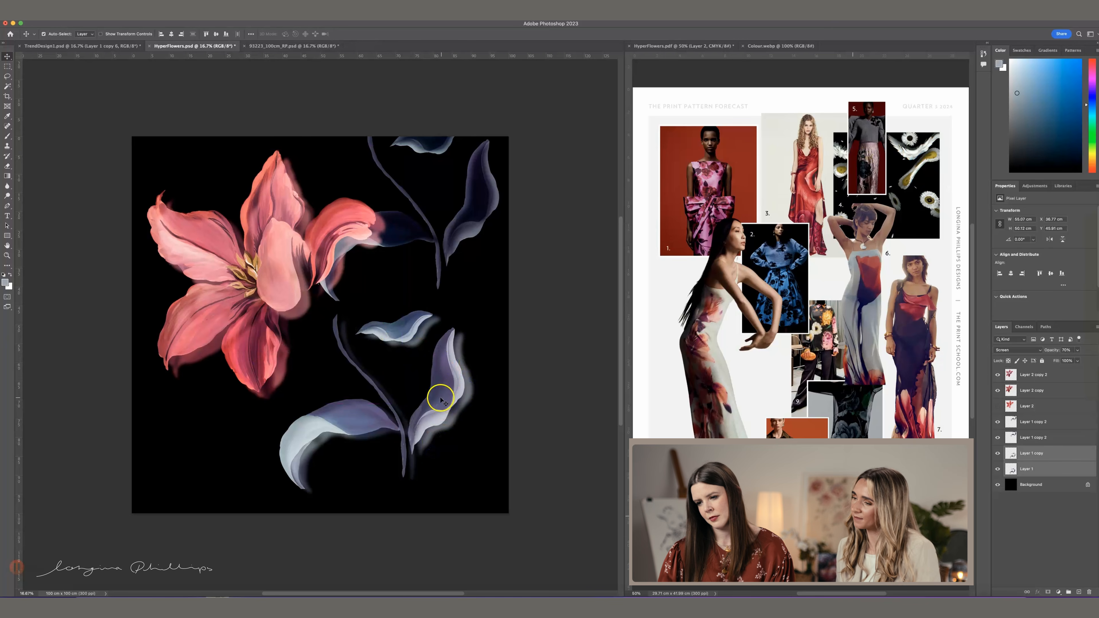
- Lasso the small detached leaf on the sharp lower leaves layer and cut it onto its own layer
left_click(356, 327)
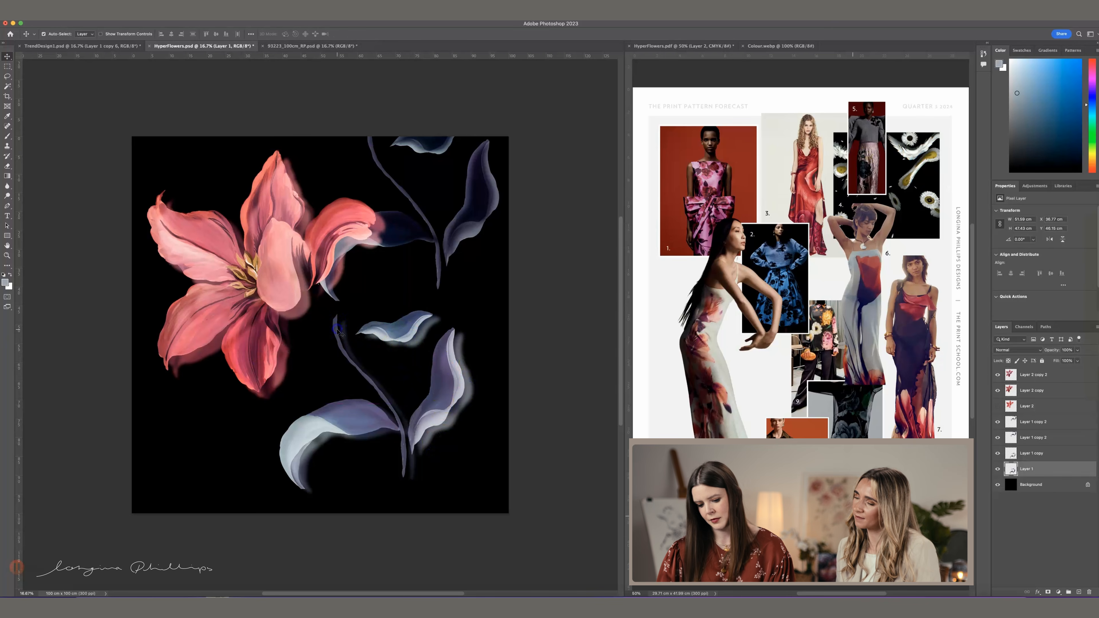
key("l")
left_click_drag(375, 308, 351, 325)
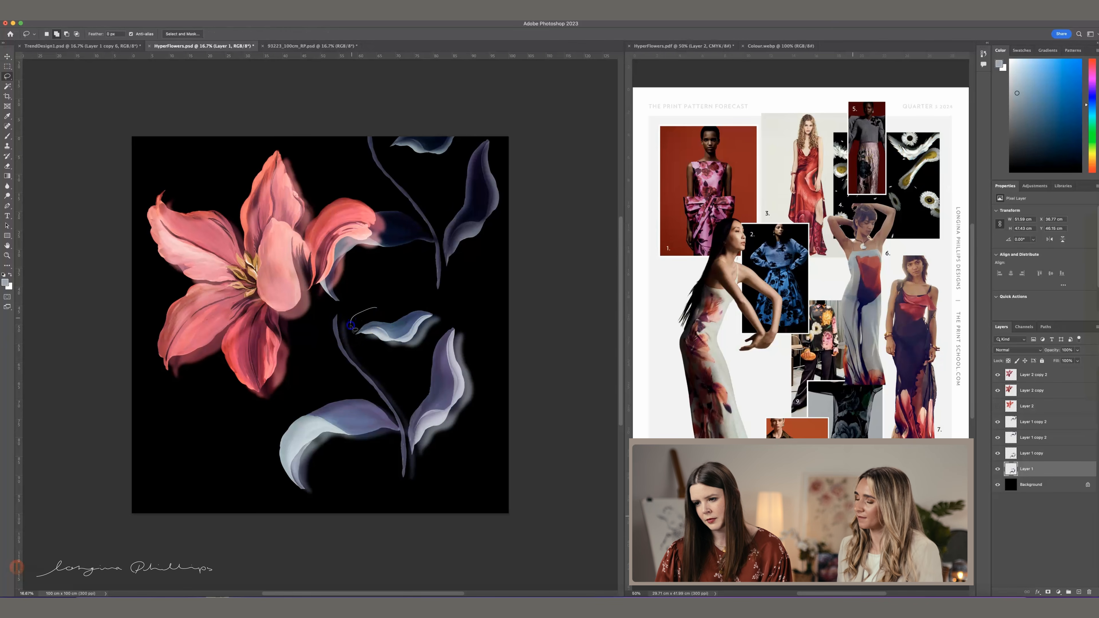
mouse_move(446, 313)
left_mouse_down()
mouse_move(416, 319)
mouse_move(451, 311)
mouse_move(413, 359)
left_mouse_up()
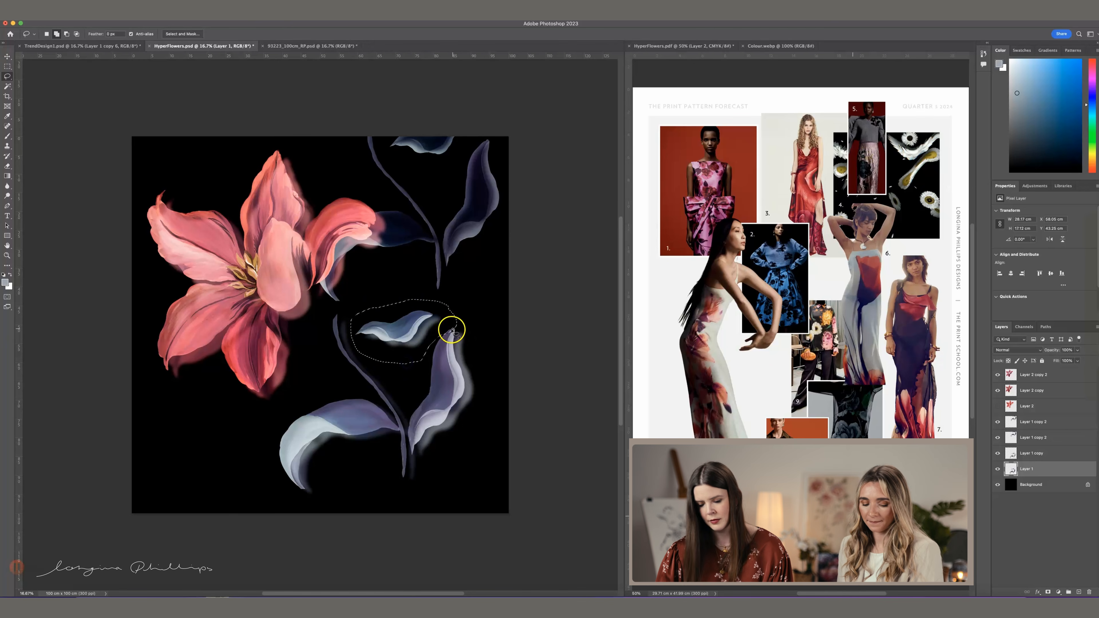
key("alt")
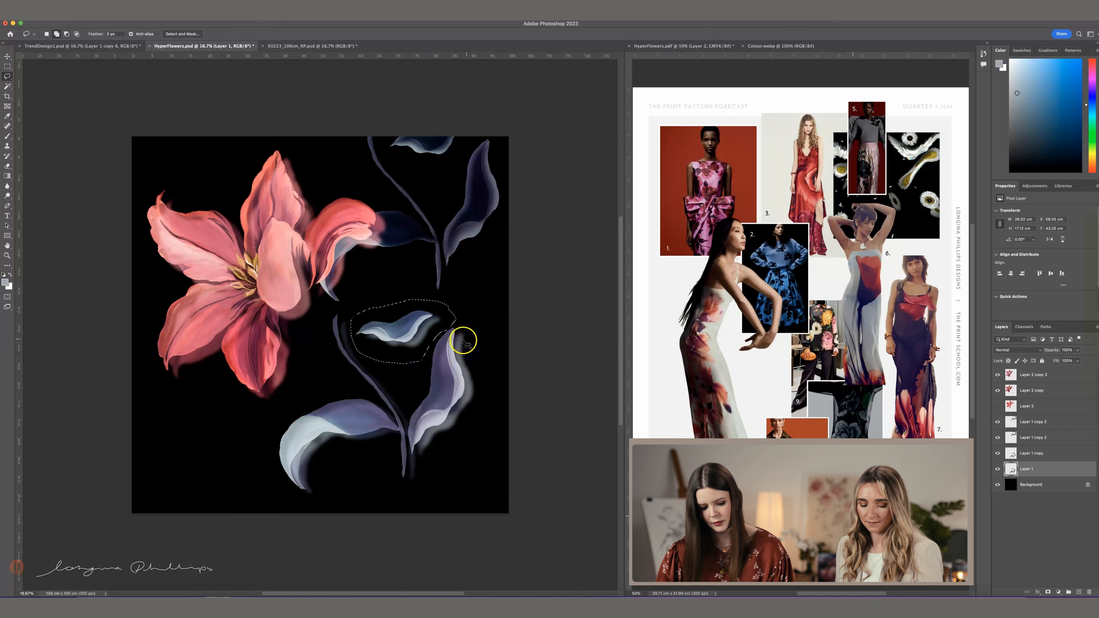
key("ctrl+j")
- Cut the small leaf's blurred shadow from the blurred leaf copy onto its own layer and bring it to the front
key("v")
left_click(419, 335)
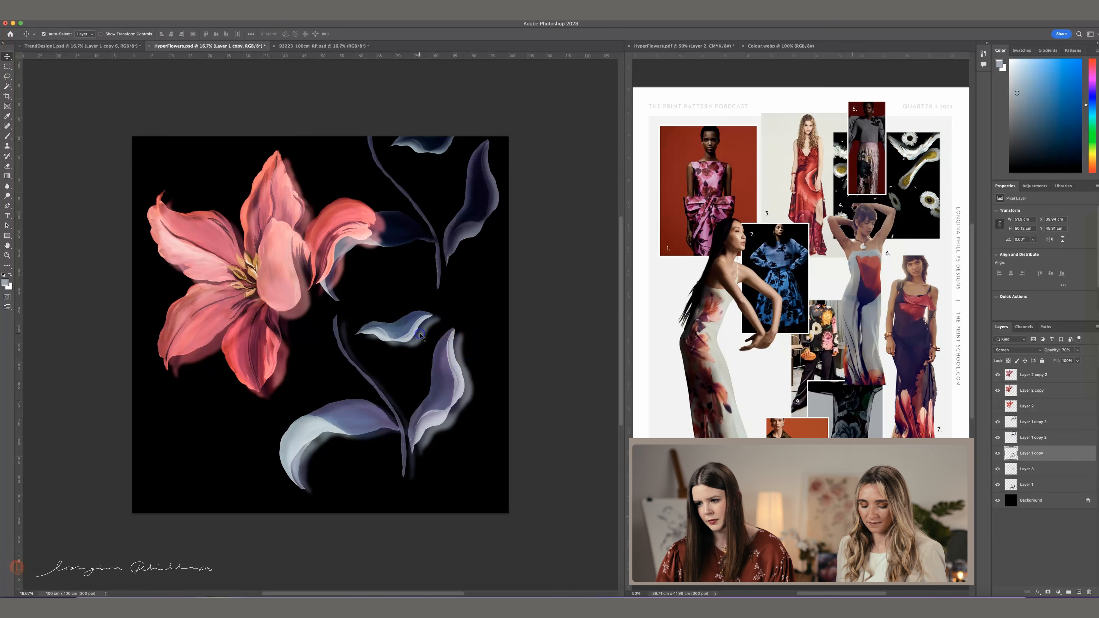
key("l")
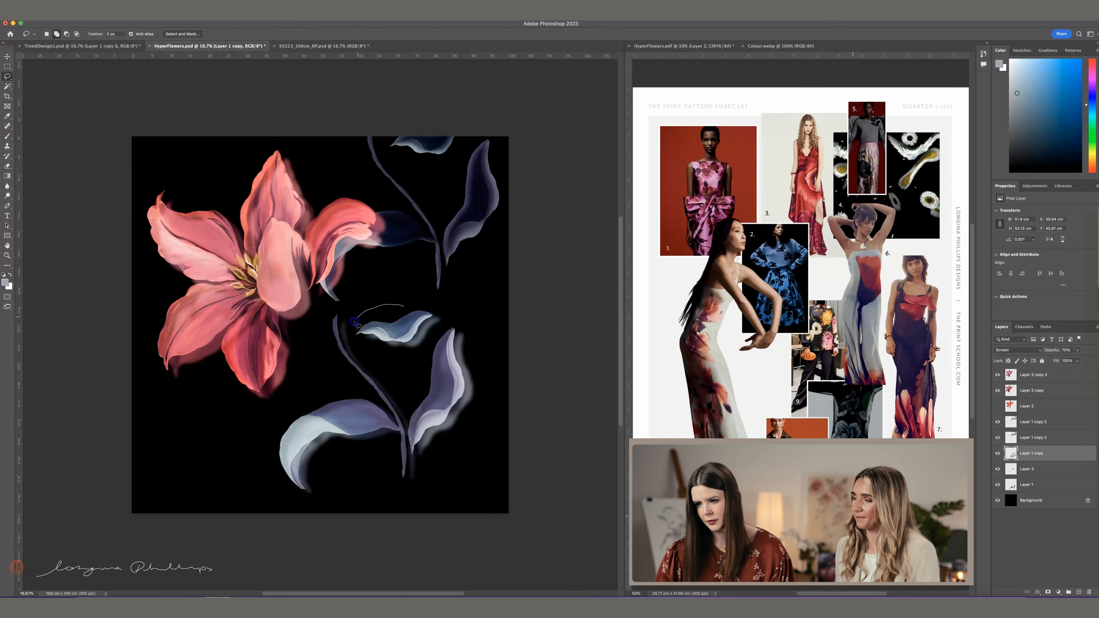
mouse_move(354, 322)
left_mouse_down()
mouse_move(379, 358)
mouse_move(418, 353)
left_mouse_up()
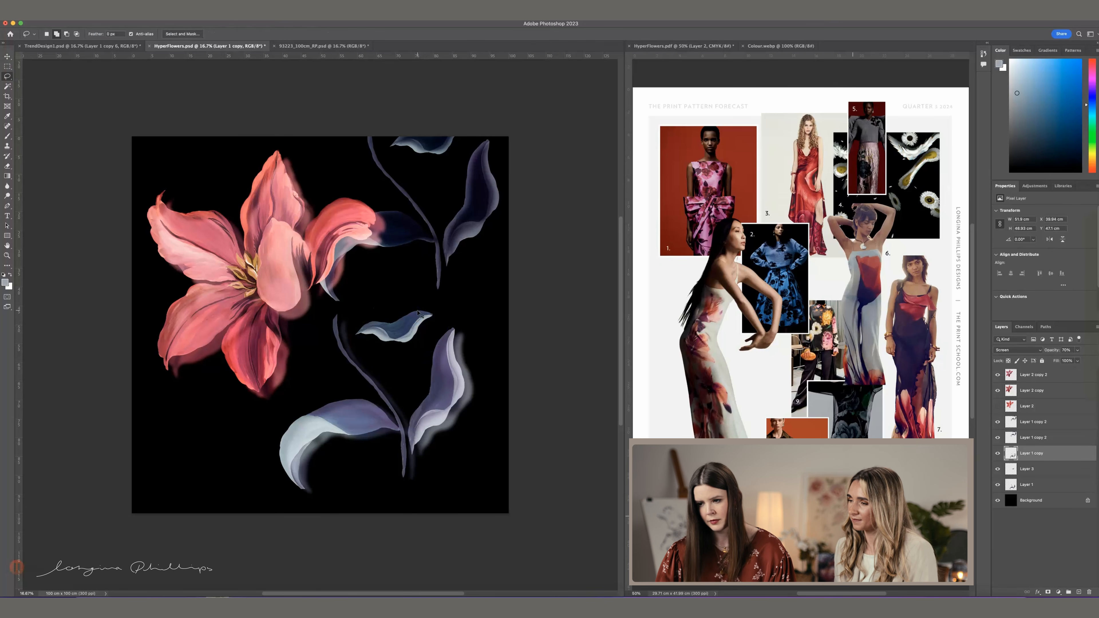
key("ctrl+j")
key("ctrl+shift+bracketright")
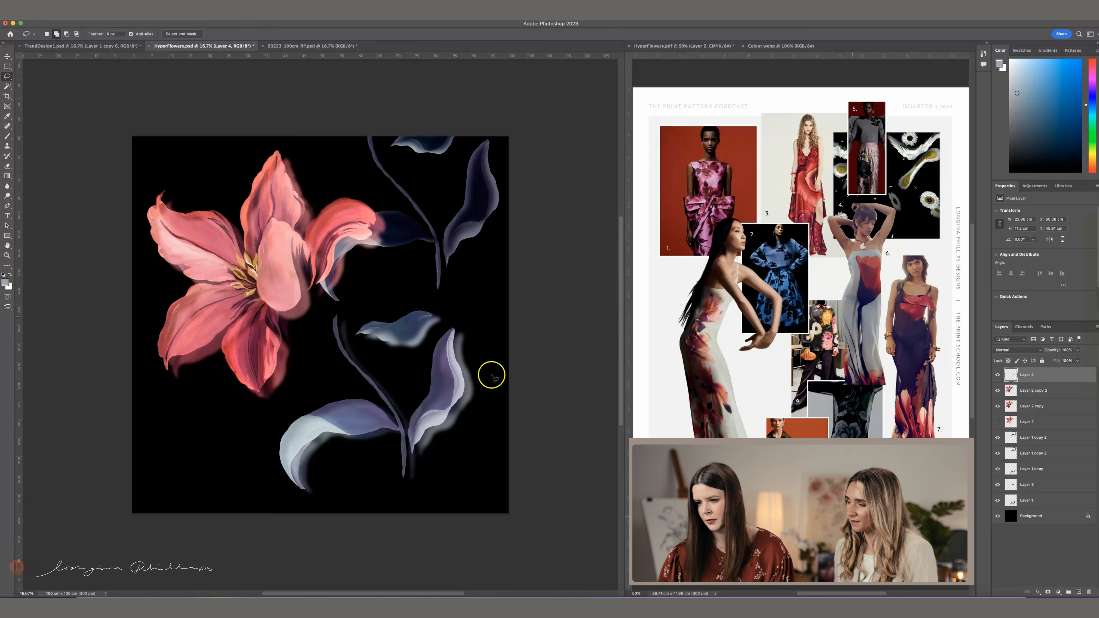
- Set the small leaf's blurred layer to Screen blend mode with about 78% opacity
key("v")
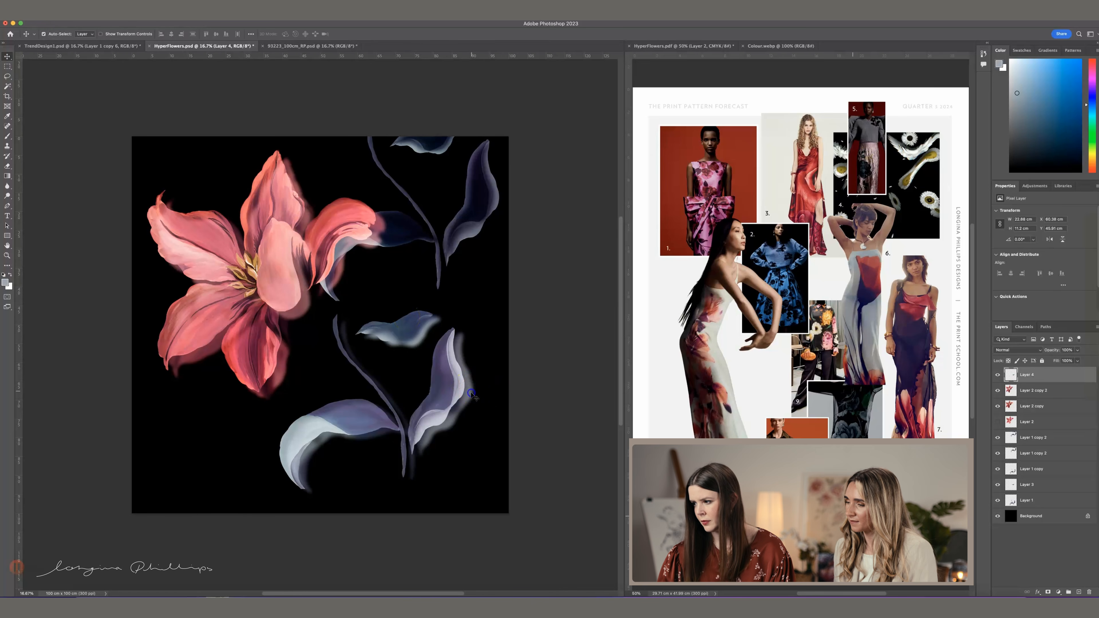
left_click(471, 394)
left_click(416, 335)
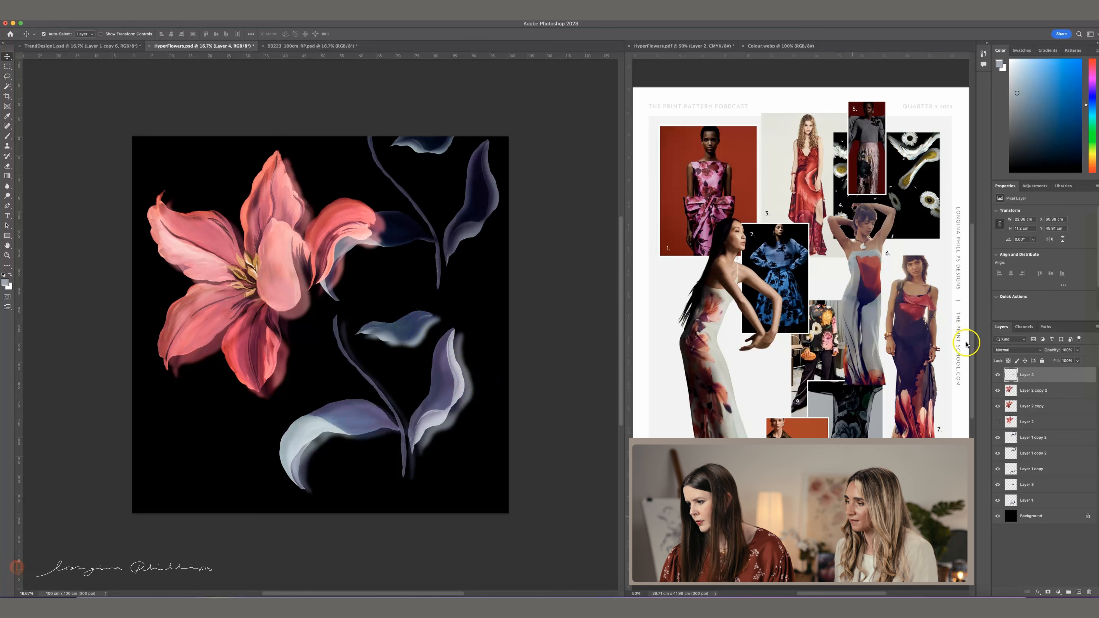
left_click(1006, 351)
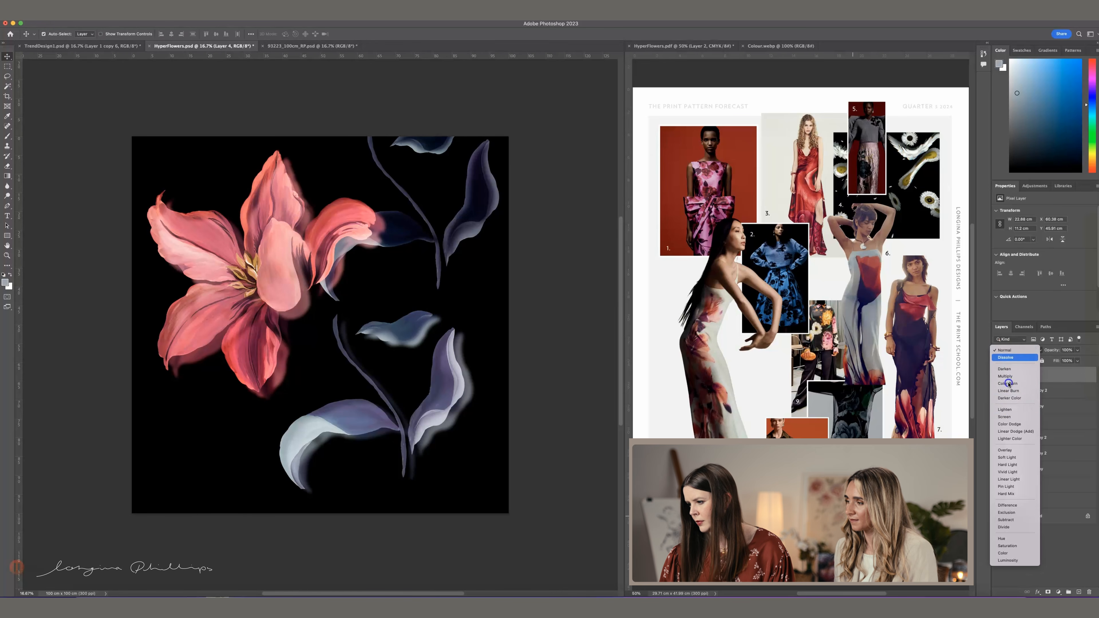
left_click(1009, 420)
left_click(466, 398)
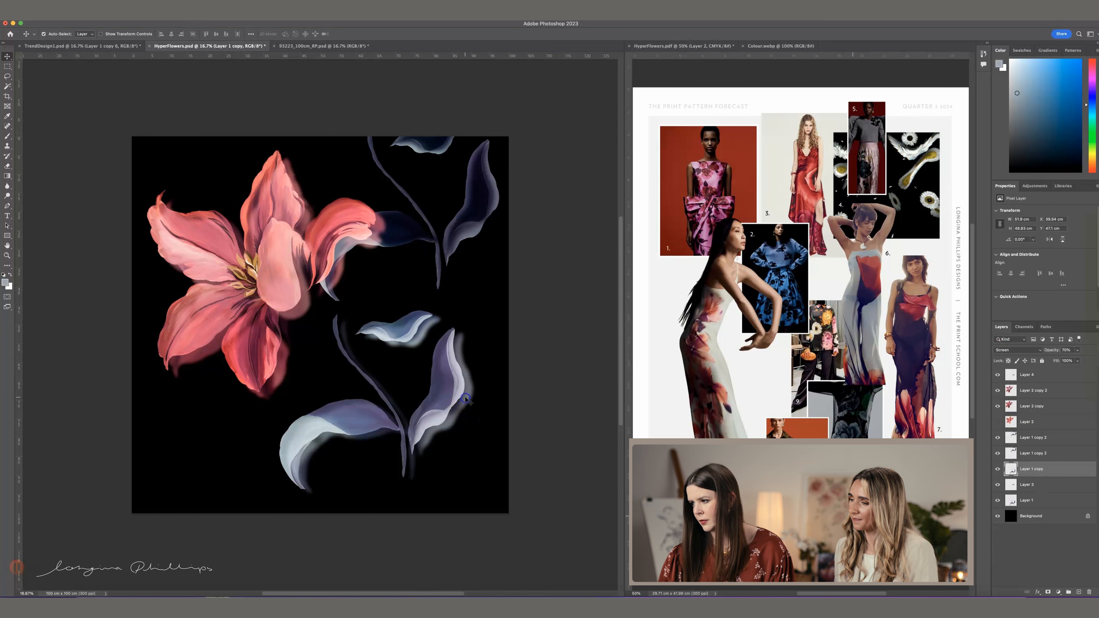
left_click(418, 348)
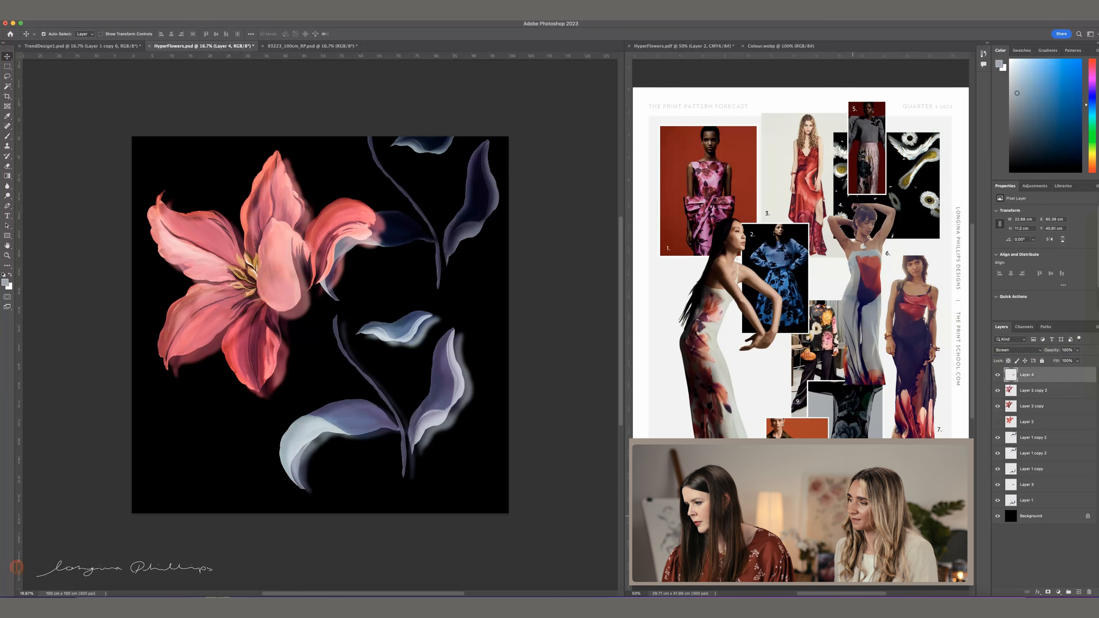
left_click_drag(1063, 361, 1070, 361)
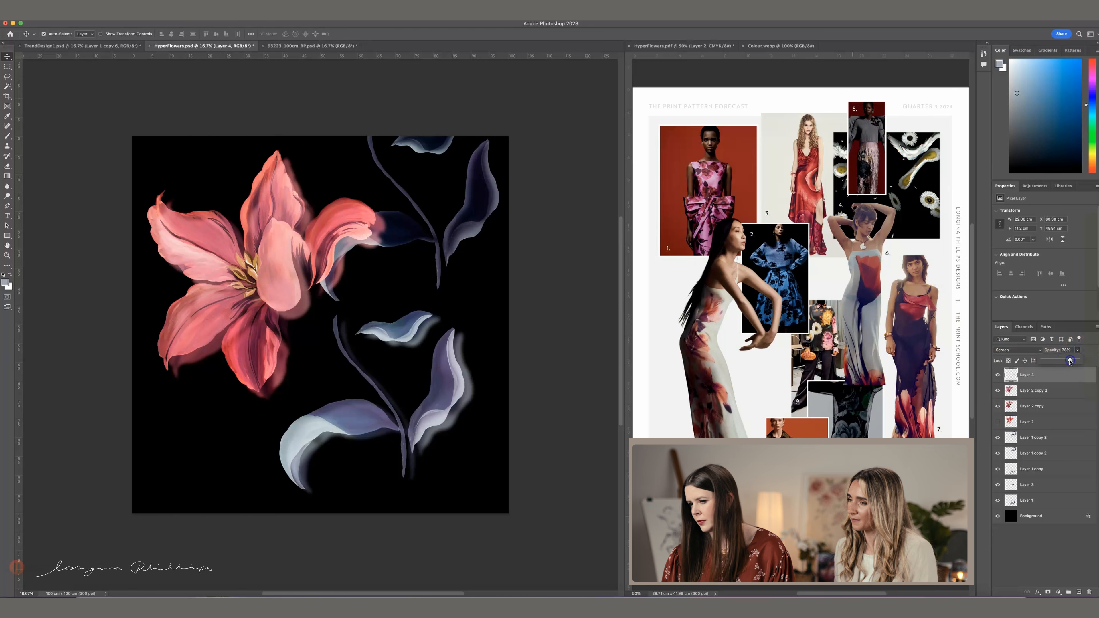
left_click(464, 472)
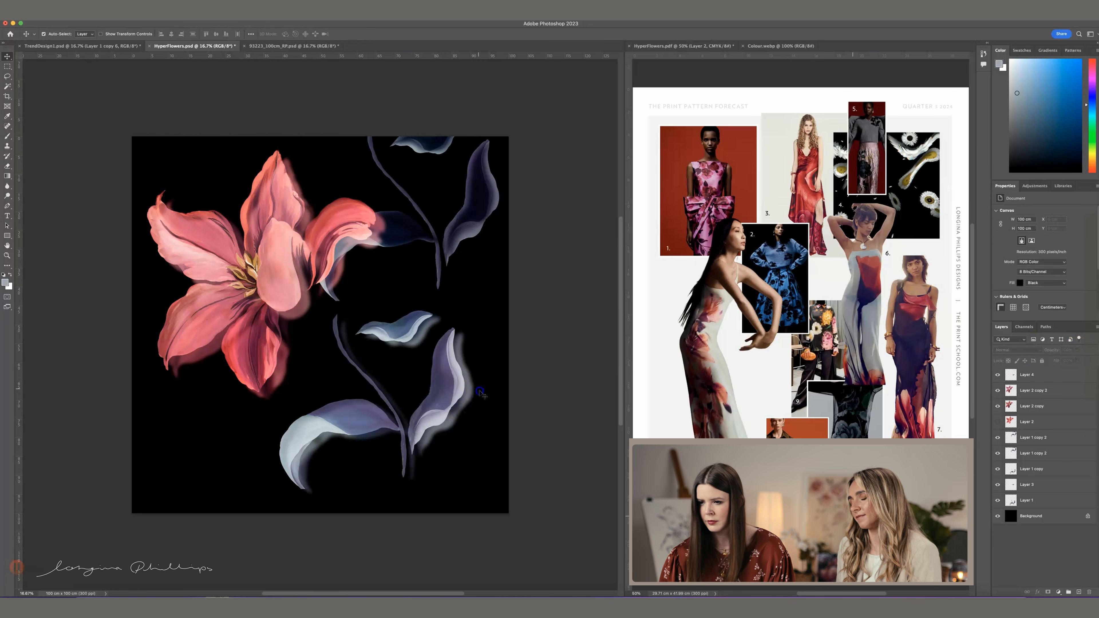
left_click_drag(392, 444, 426, 417)
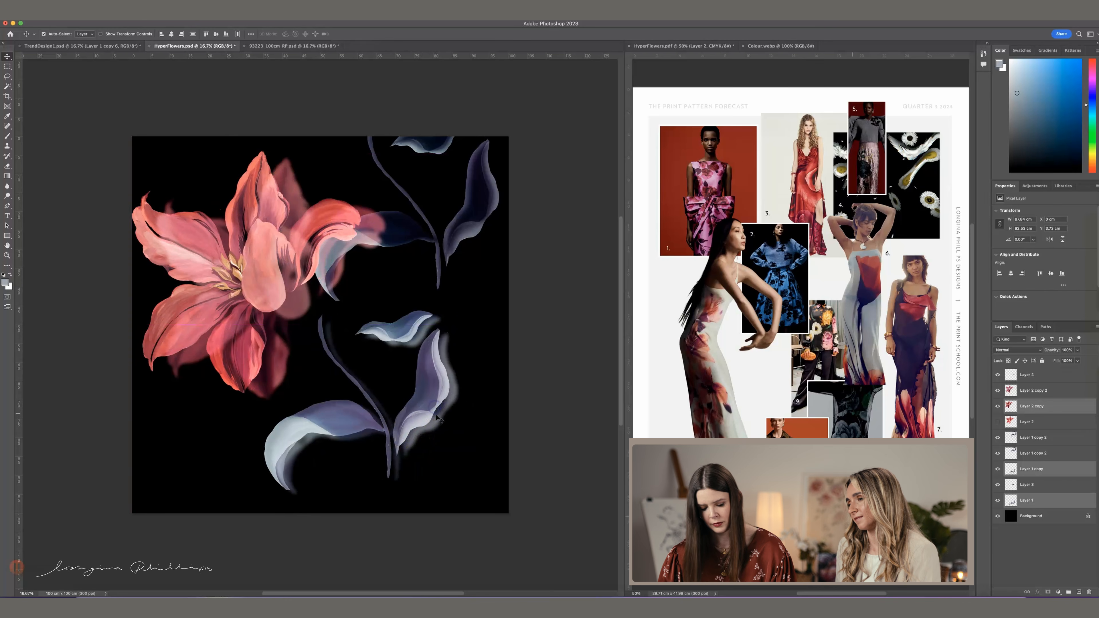
key("super+z")
- Move the lower stemmed leaves' sharp and blurred layers up and left so the stem meets the flower
left_click(279, 176, "shift")
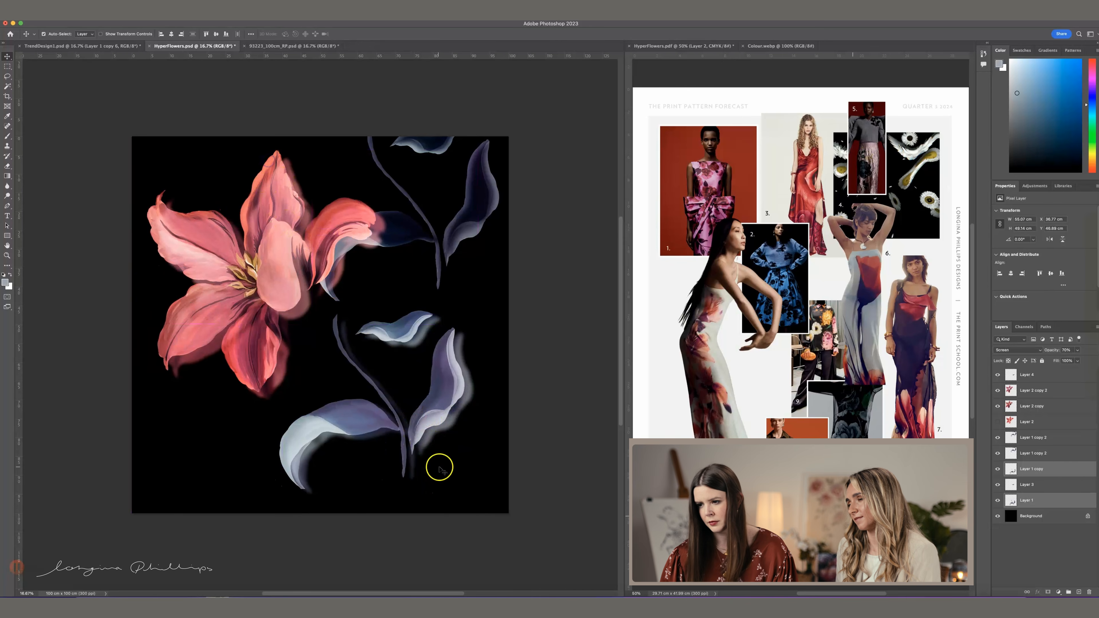
left_click_drag(446, 405, 400, 381)
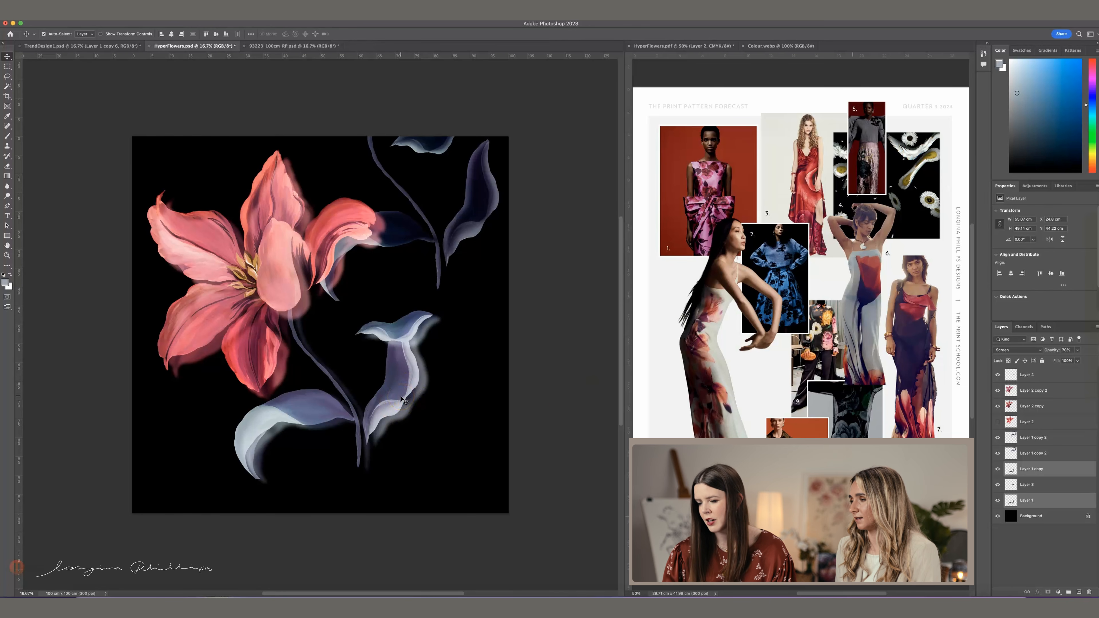
- Rotate the flower and lower leaves together about 9 degrees clockwise and shift them to the canvas's left edge
left_click_drag(453, 385, 364, 443)
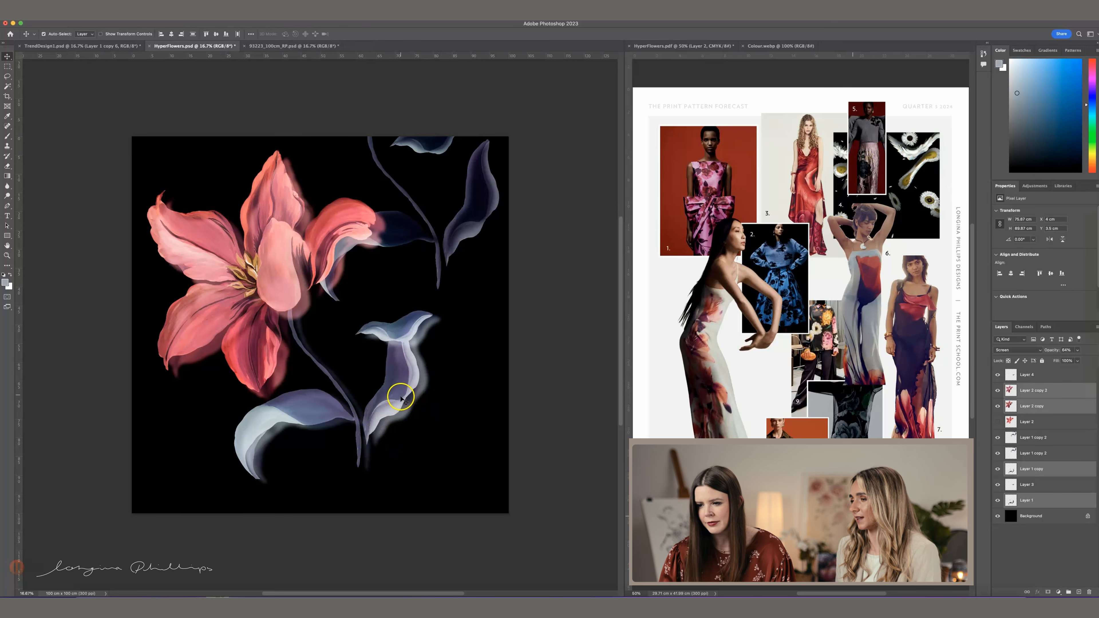
left_click_drag(402, 399, 380, 378)
key("ctrl+t")
left_click_drag(426, 142, 451, 173)
mouse_move(259, 288)
left_mouse_down()
mouse_move(265, 261)
mouse_move(257, 267)
left_mouse_up()
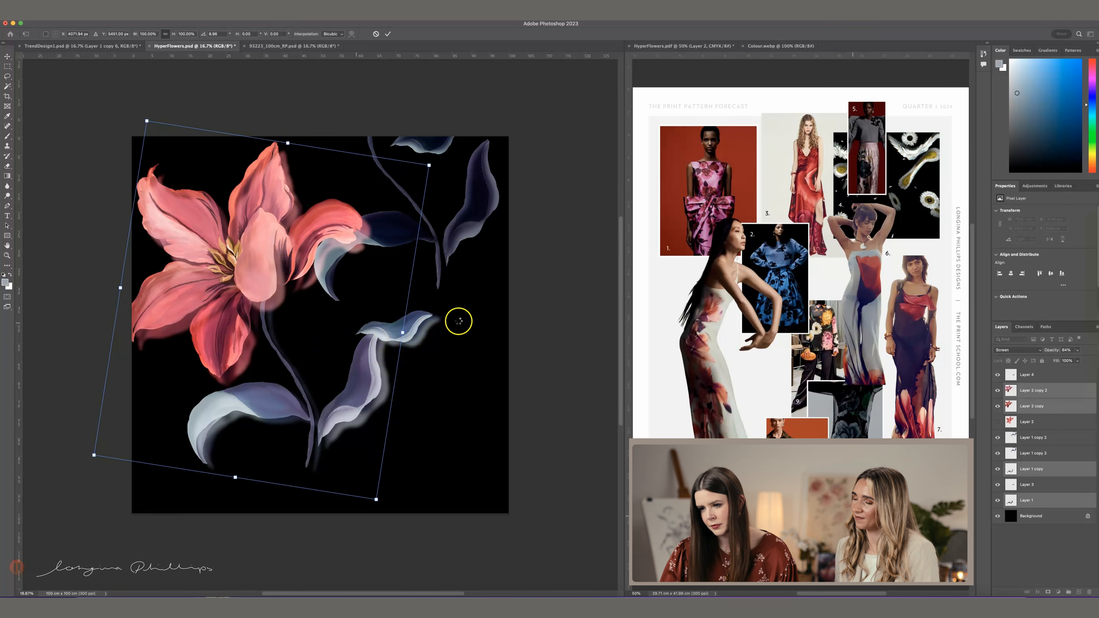
key("Return")
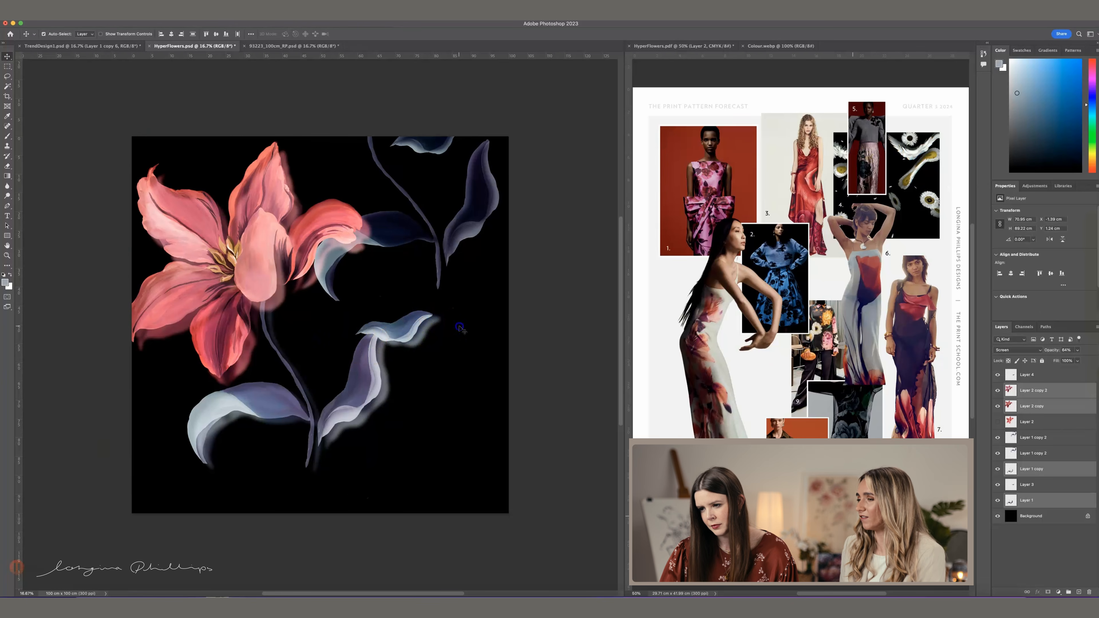
- Move the small leaf's sharp and blurred layers to the flower's upper edge and send both behind the other artwork
left_click(420, 313)
left_click(407, 324, "shift")
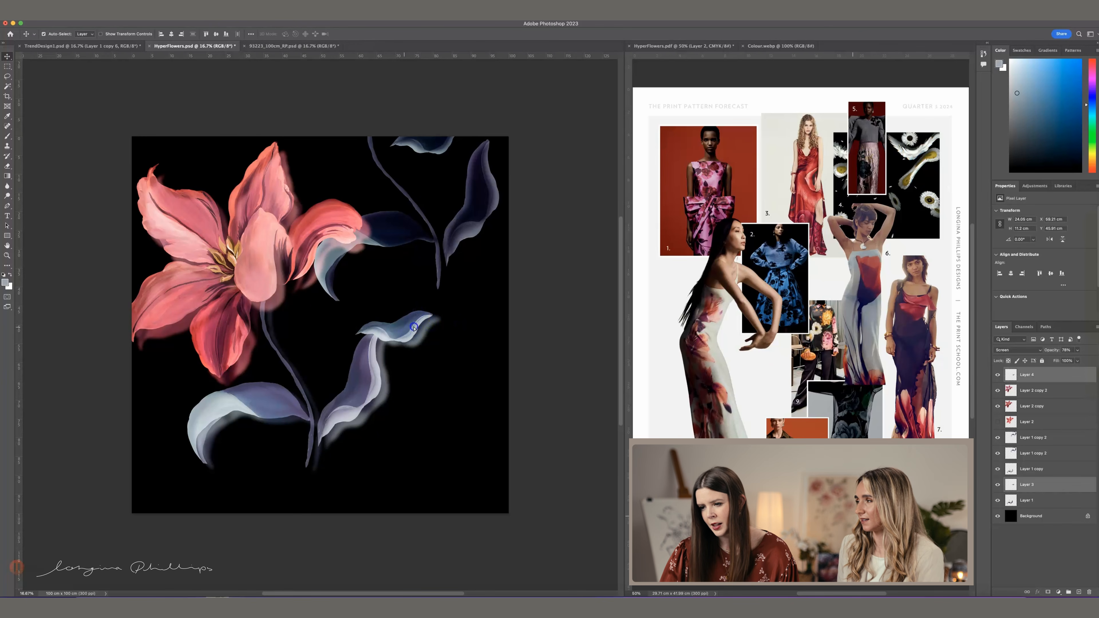
left_click_drag(398, 320, 232, 164)
key("ctrl+shift+bracketleft")
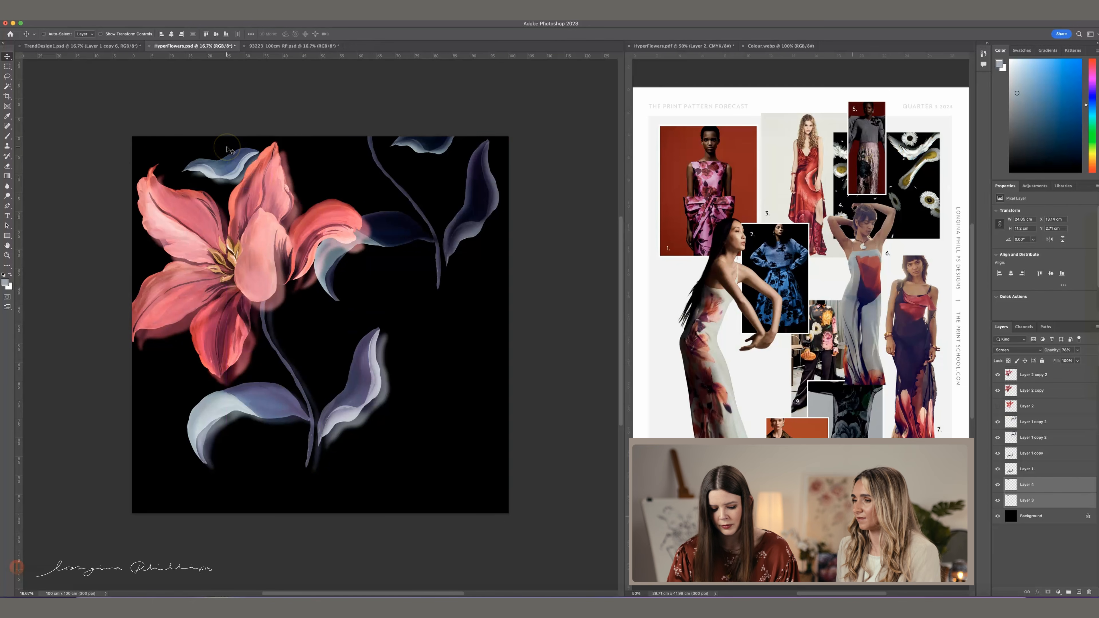
- Rotate the small leaf's two layers about 90 degrees counterclockwise and tuck them behind the flower's top petal
key("ctrl+t")
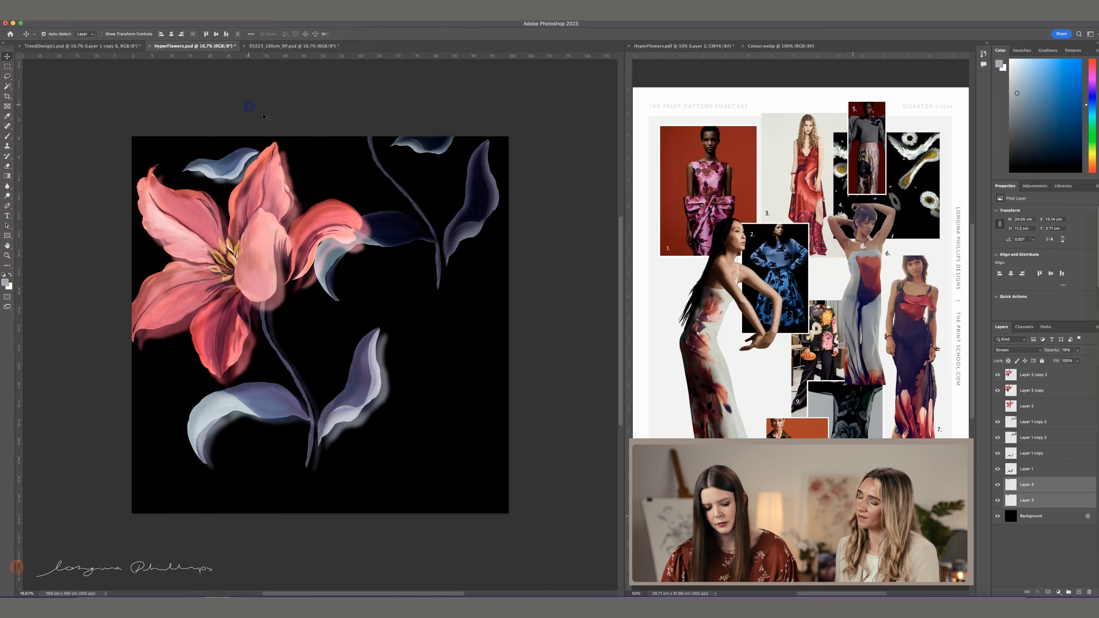
left_click_drag(297, 133, 238, 121)
mouse_move(231, 171)
left_mouse_down()
mouse_move(231, 144)
mouse_move(242, 154)
left_mouse_up()
key("Return")
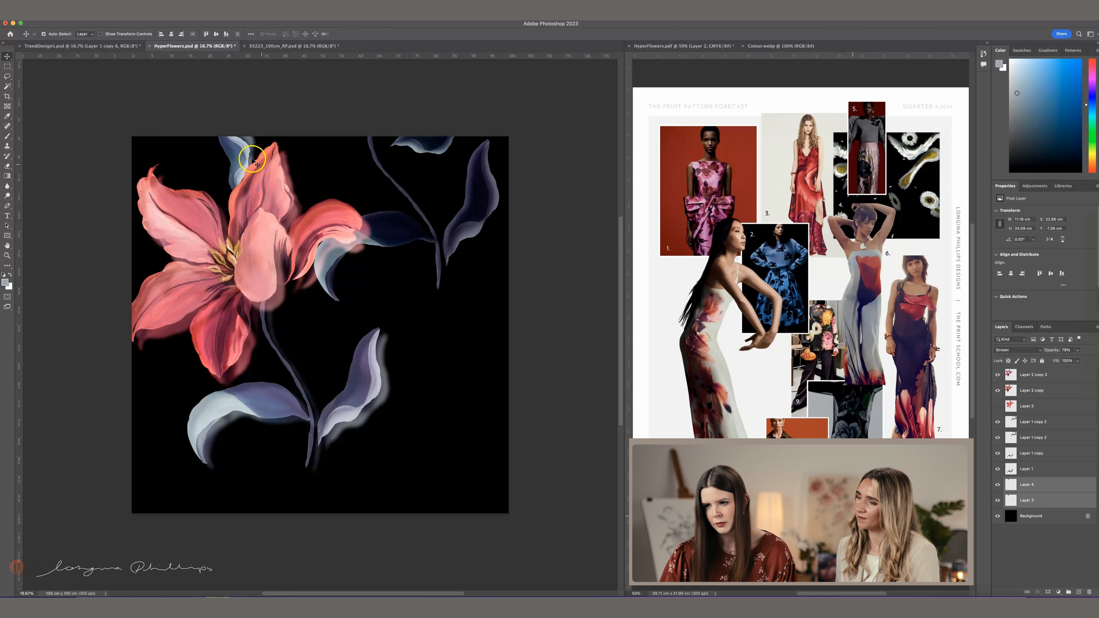
- Bring the small leaf's blurred layer to the front and reposition it slightly over the leaf and petal edge
left_click(261, 143)
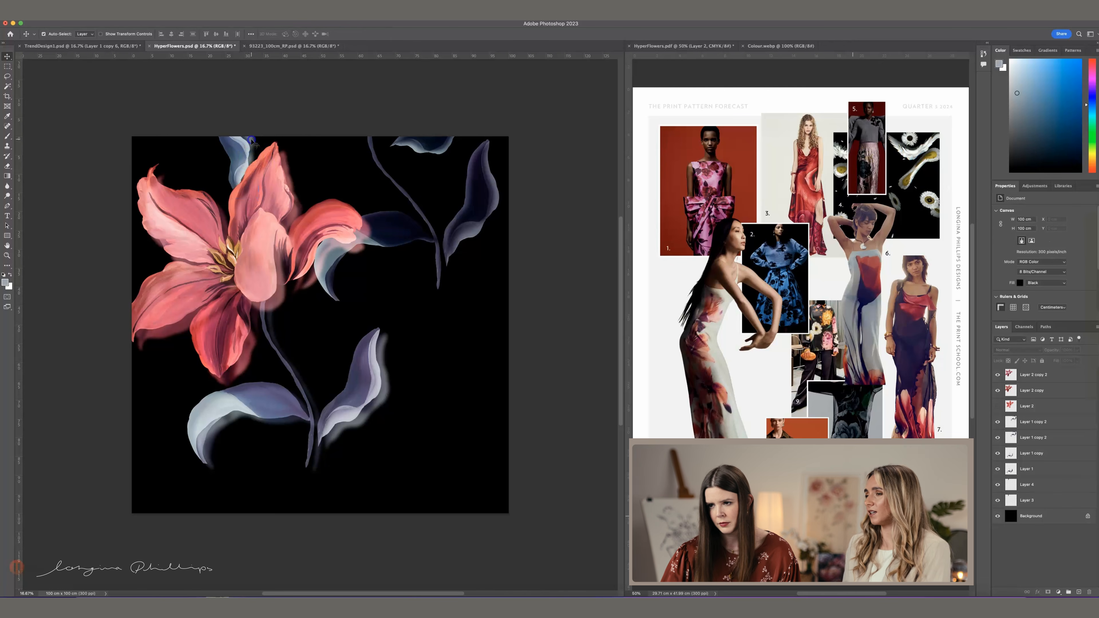
left_click(243, 145)
key("super+shift+bracketright")
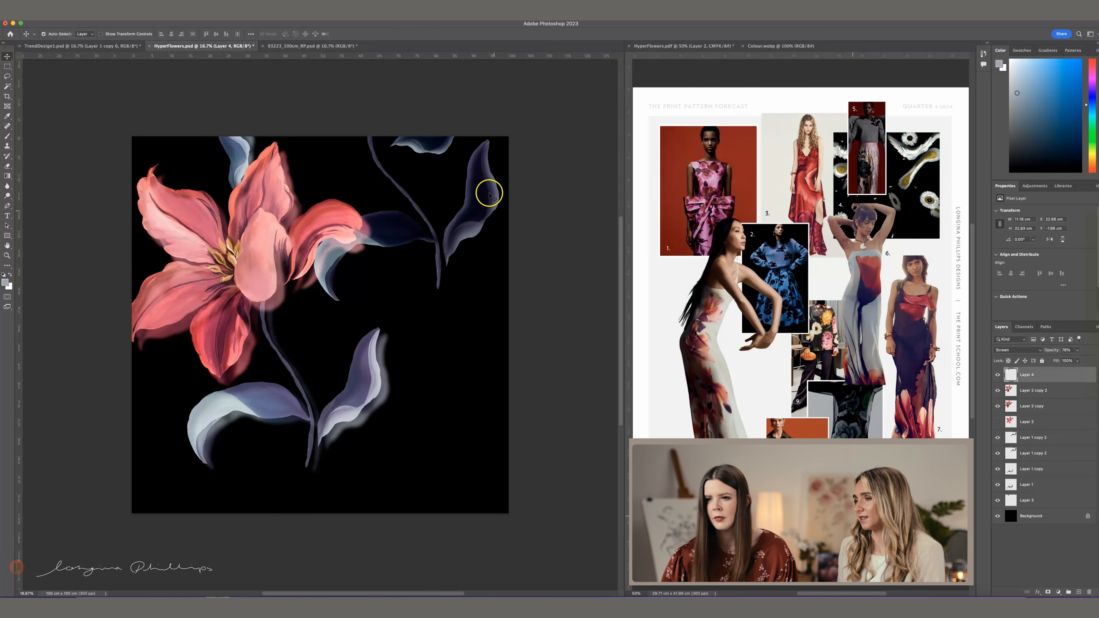
left_click_drag(250, 141, 271, 155)
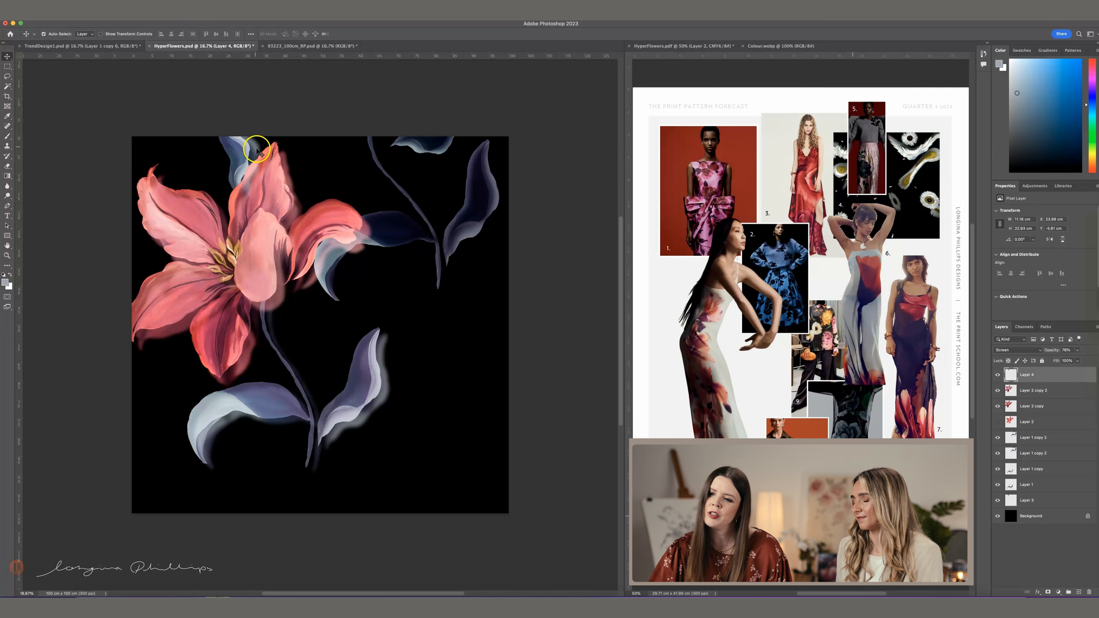
mouse_move(257, 150)
left_mouse_down()
mouse_move(268, 184)
mouse_move(258, 184)
mouse_move(252, 150)
left_mouse_up()
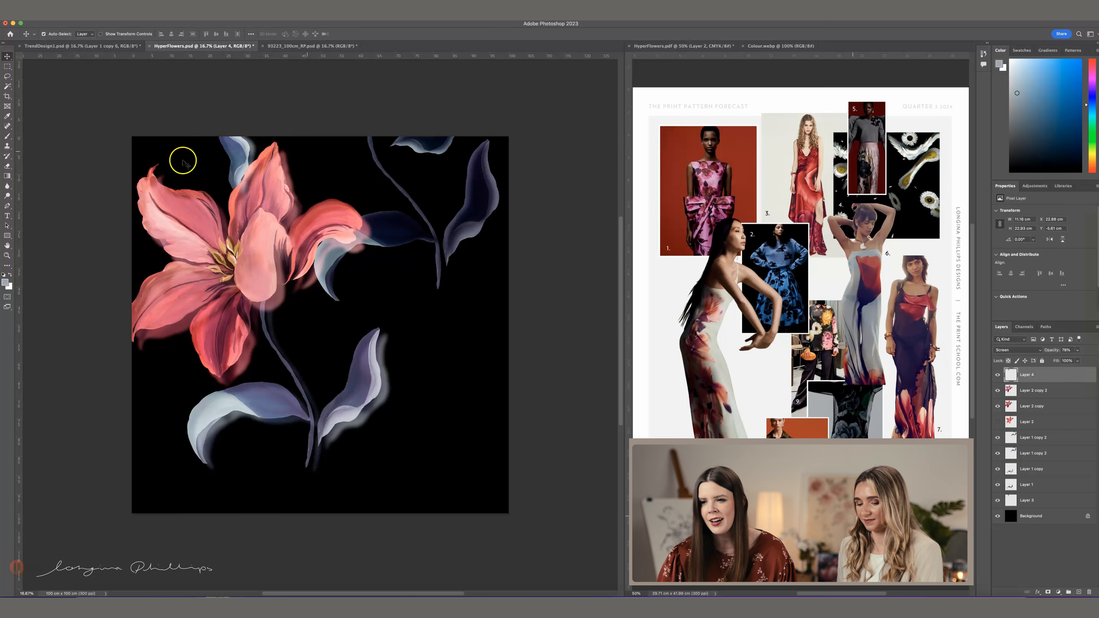
mouse_move(221, 150)
left_mouse_down()
mouse_move(230, 165)
mouse_move(212, 168)
mouse_move(224, 155)
mouse_move(315, 139)
mouse_move(312, 169)
mouse_move(247, 174)
mouse_move(312, 298)
mouse_move(318, 361)
mouse_move(260, 299)
mouse_move(234, 139)
mouse_move(235, 154)
left_mouse_up()
- Move the dark stemmed leaves' sharp and blurred layers down and slightly left, fully inside the canvas
left_click(540, 284)
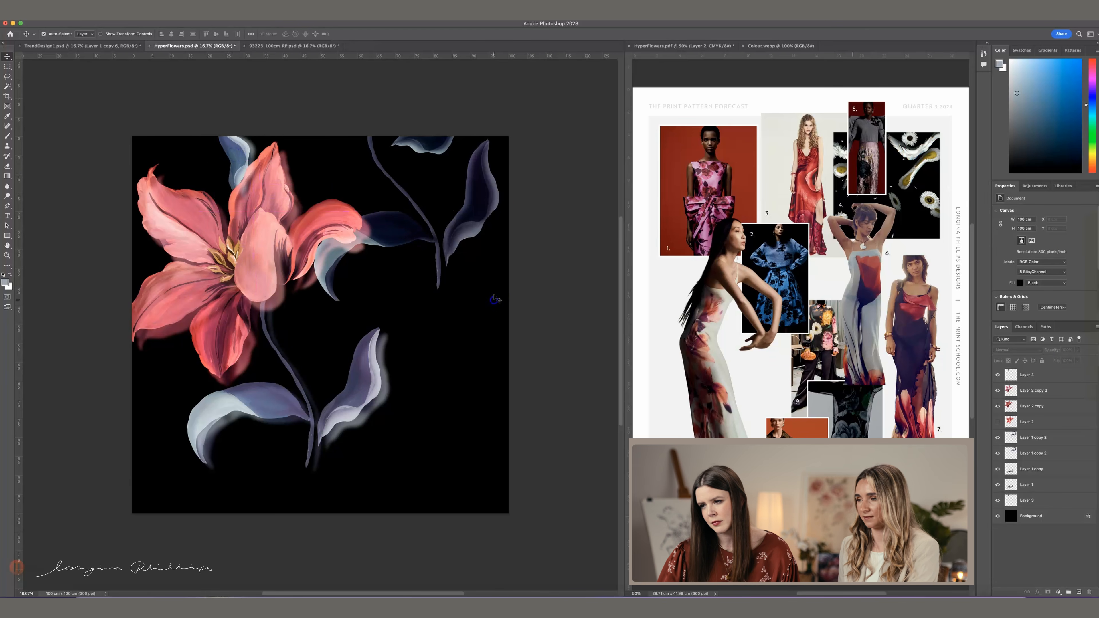
left_click_drag(521, 133, 472, 246)
left_click(503, 353)
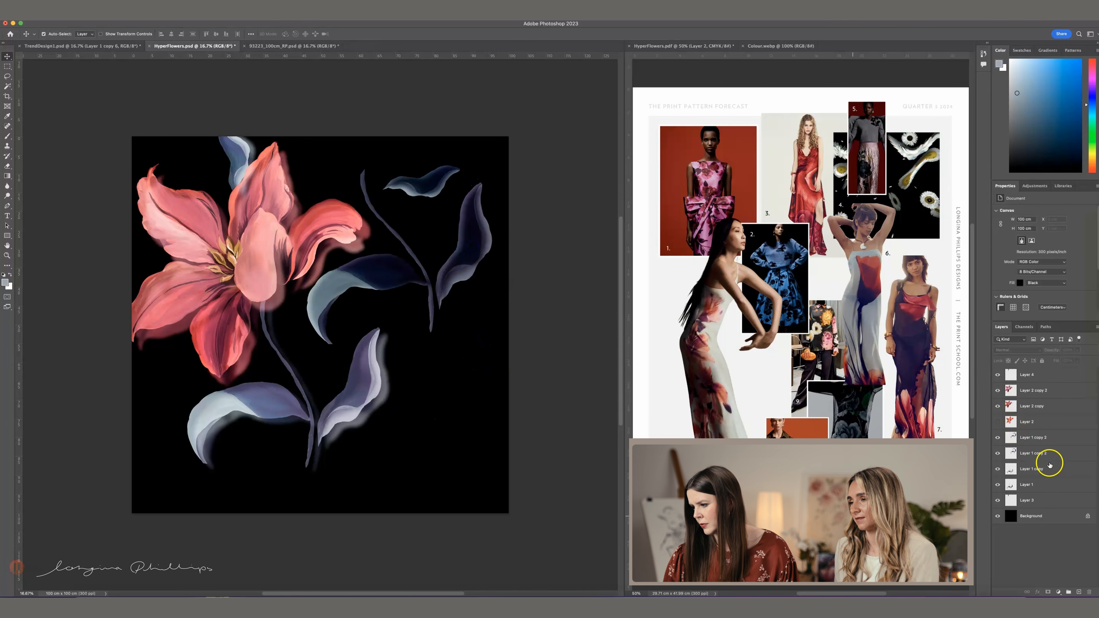
- Duplicate the dark stemmed leaves' sharp layer and make the lower one a black-filled backing with locked transparency
left_click(1043, 453)
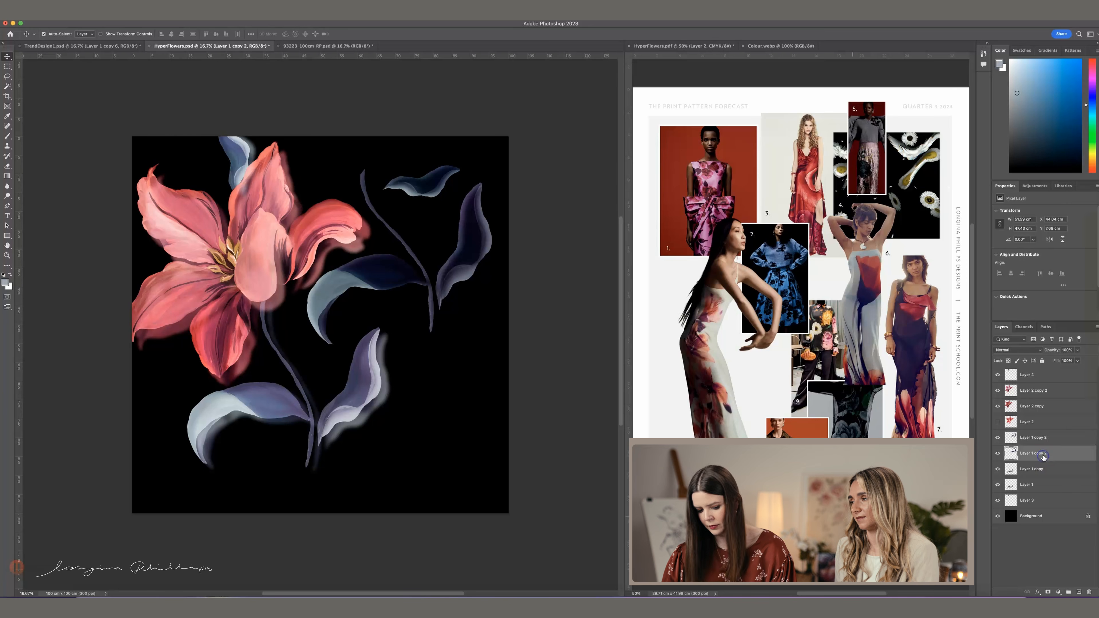
key("super+j")
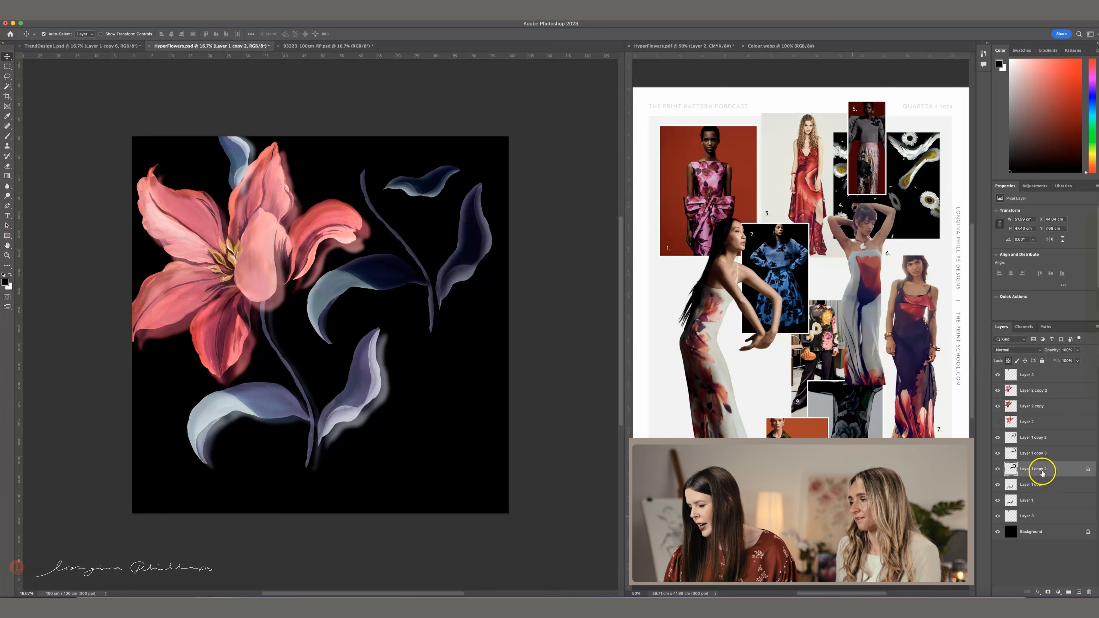
- Try merging the dark leaves' blurred, sharp and black backing layers into one, then undo the merge
left_click(1041, 438, "shift")
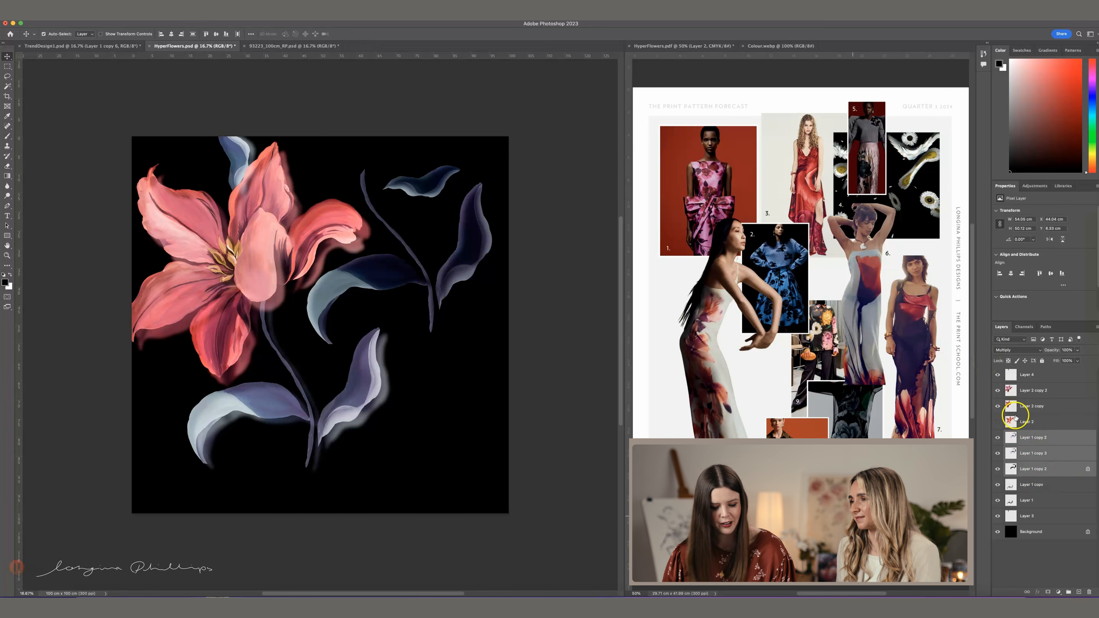
left_click(997, 421)
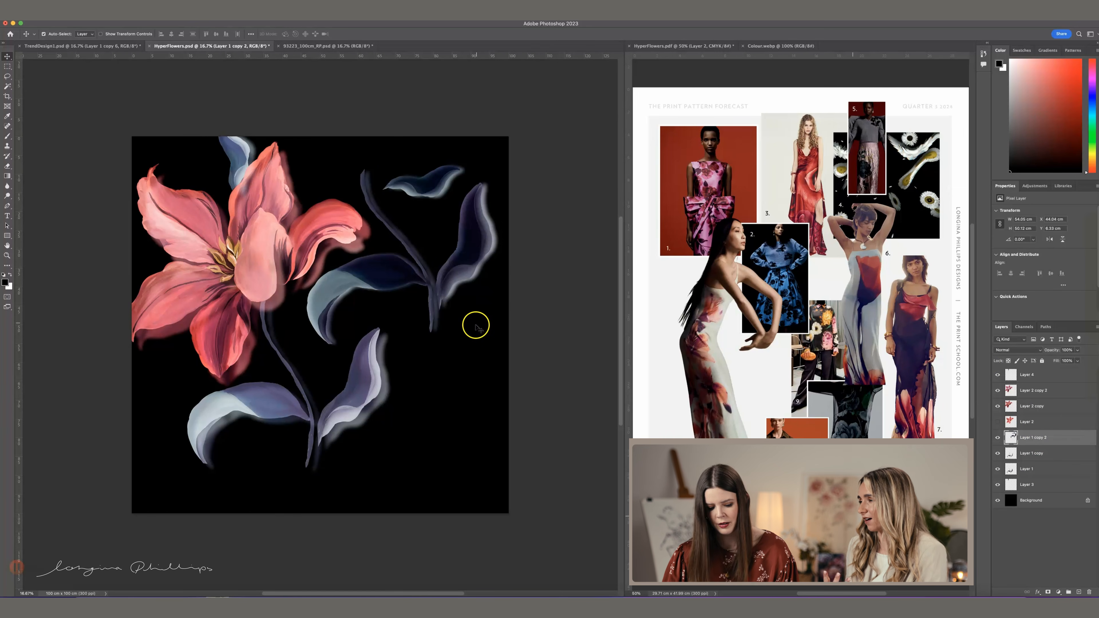
key("super")
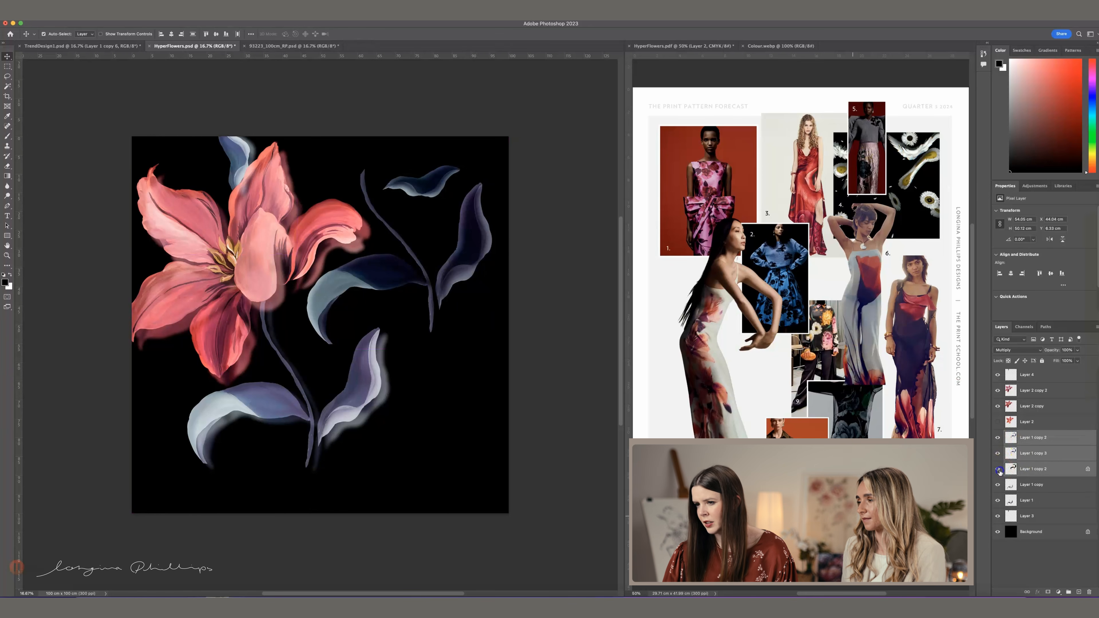
- Duplicate the dark leaves' blurred Multiply layer and place the copy with locked transparency beneath the black backing layer
left_click(1032, 469)
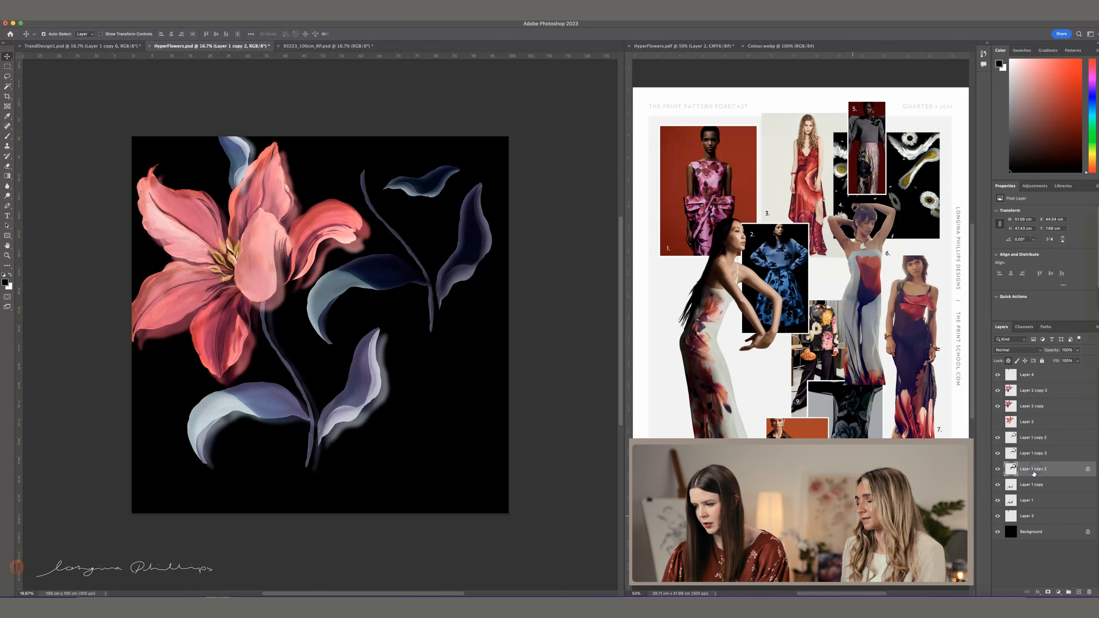
left_click(1032, 441)
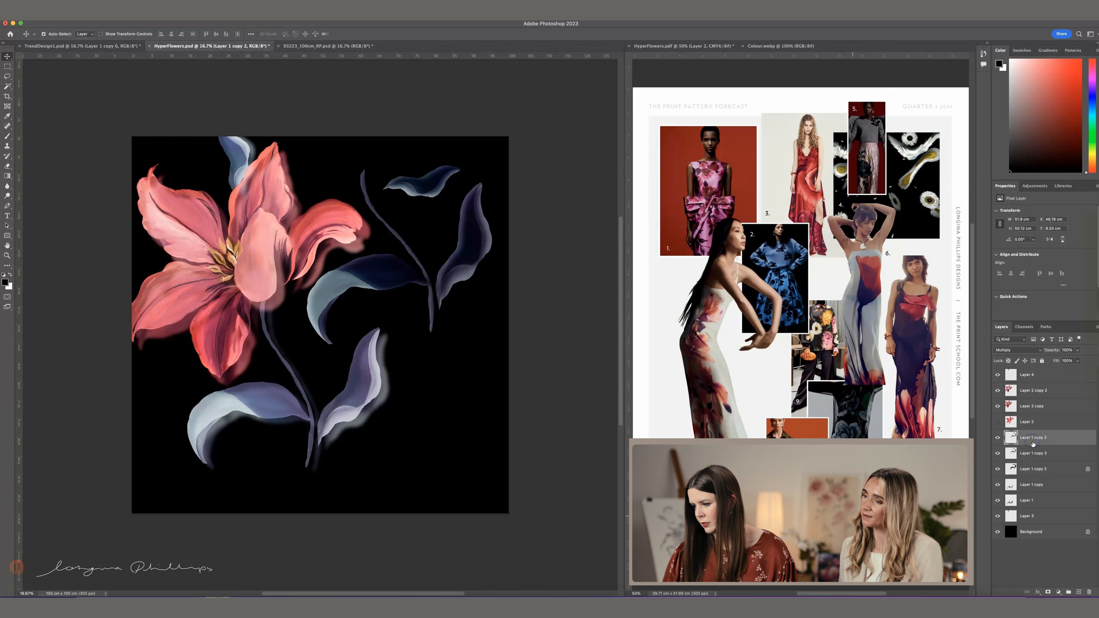
key("super+j")
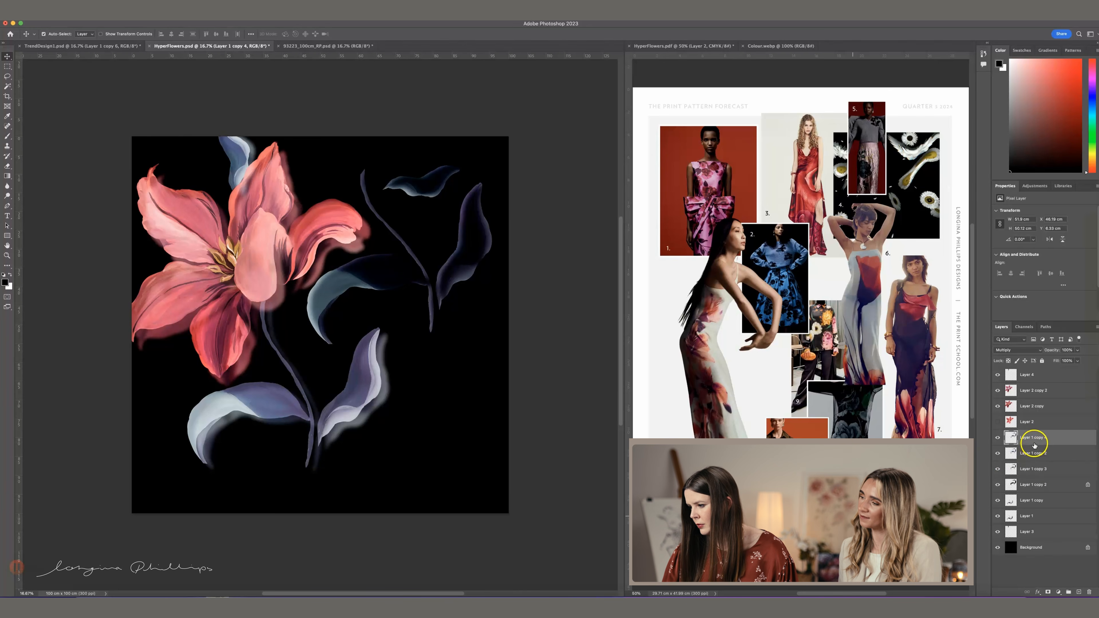
left_click_drag(1033, 441, 1039, 485)
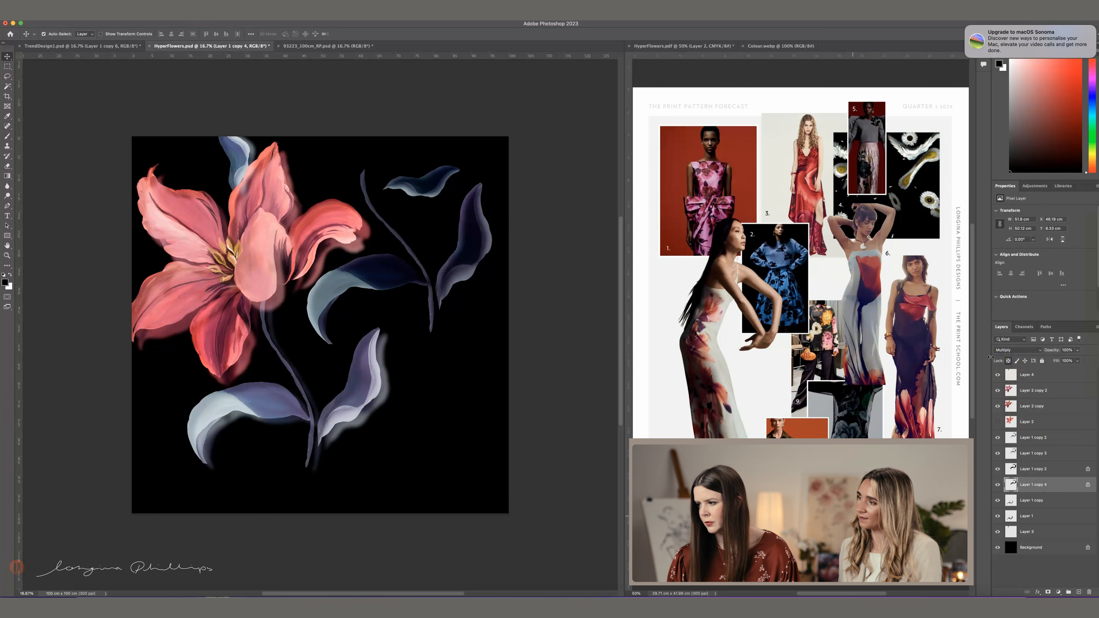
- Try merging the four dark leaf layers and shifting the result, then undo the move and merge
left_click(1037, 439, "shift")
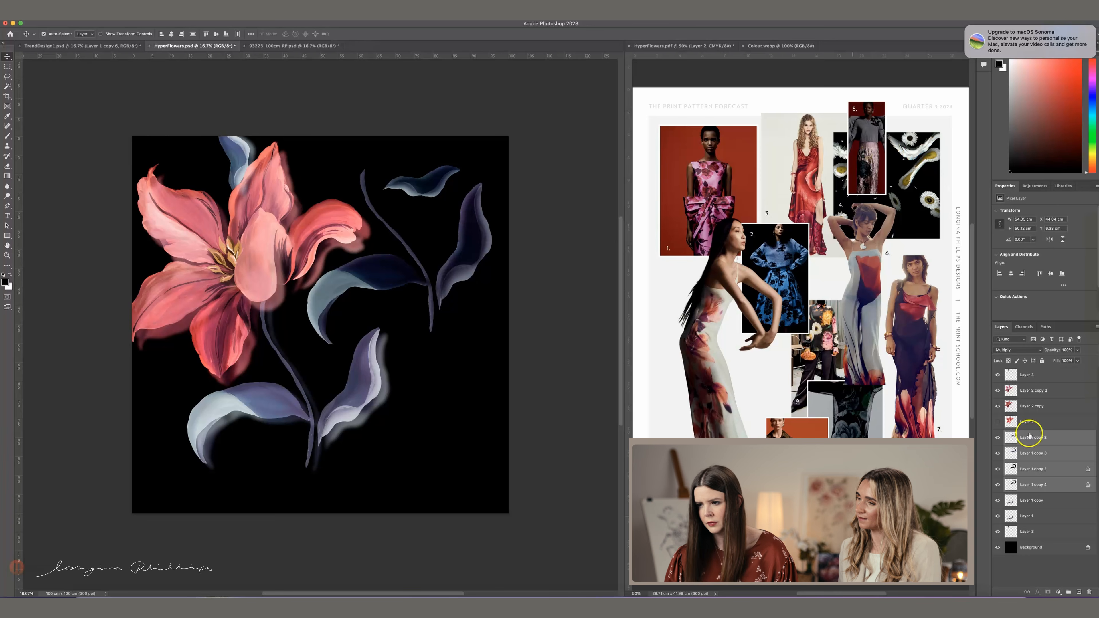
key("super+e")
left_click_drag(462, 274, 457, 269)
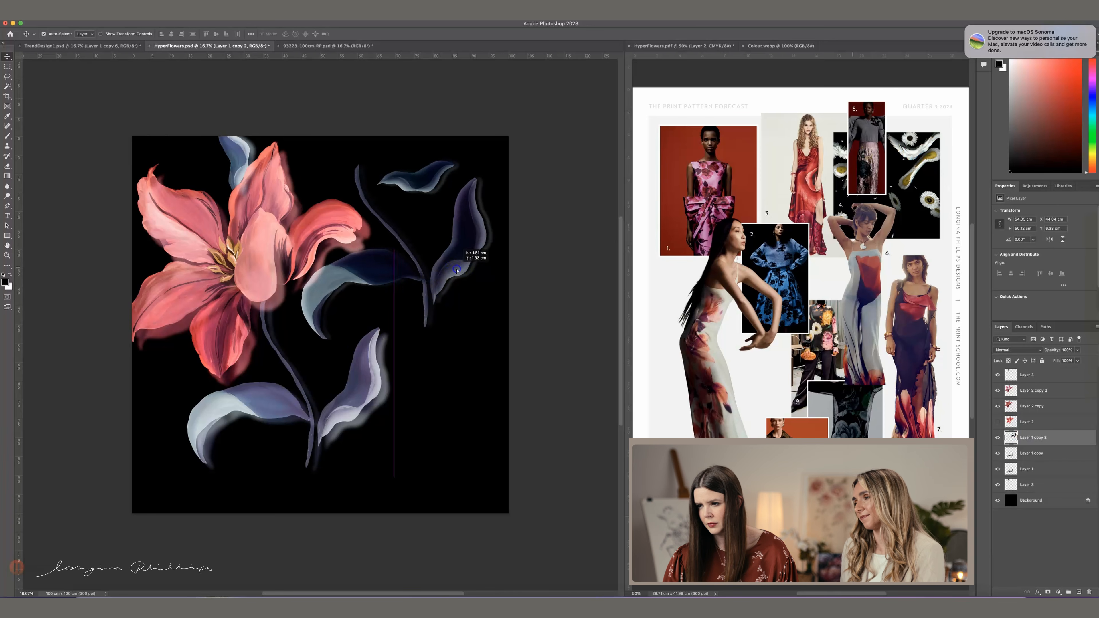
key("super+z")
key("super+z")
key("super+z")
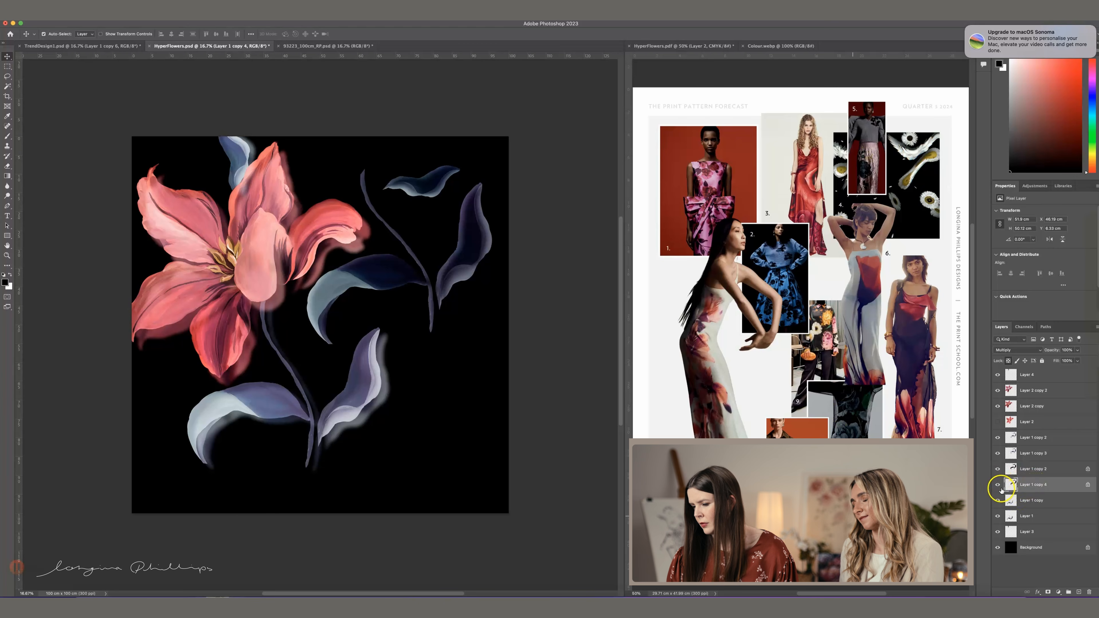
- Try clipping the upper three dark leaf layers to the lowest copy, then undo the clipping mask
left_click(1036, 469)
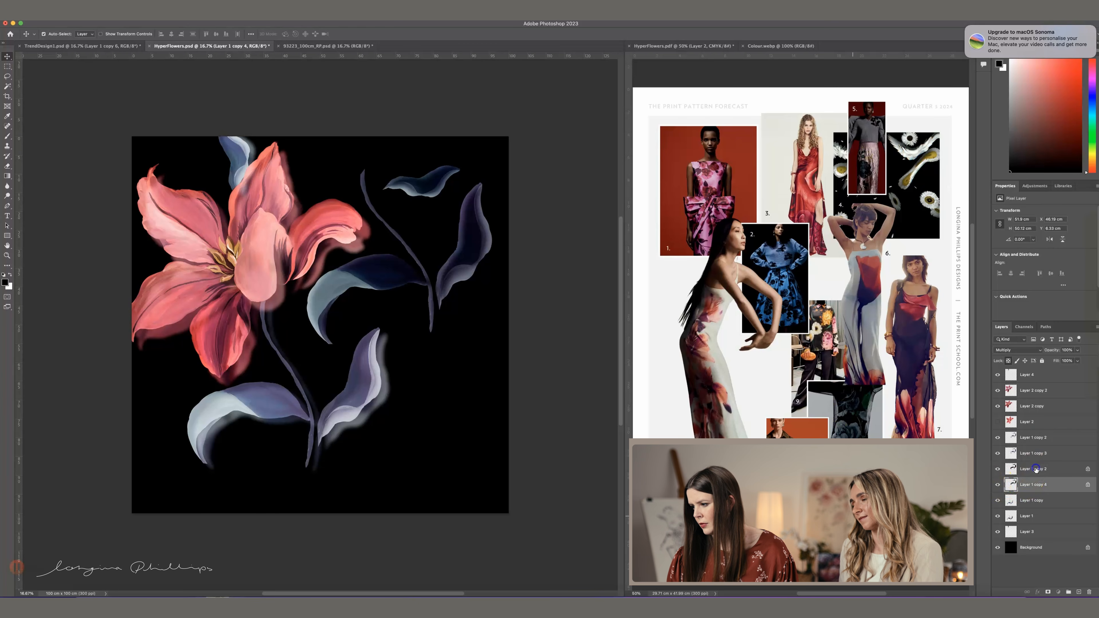
left_click(1035, 436, "shift")
right_click(1033, 468)
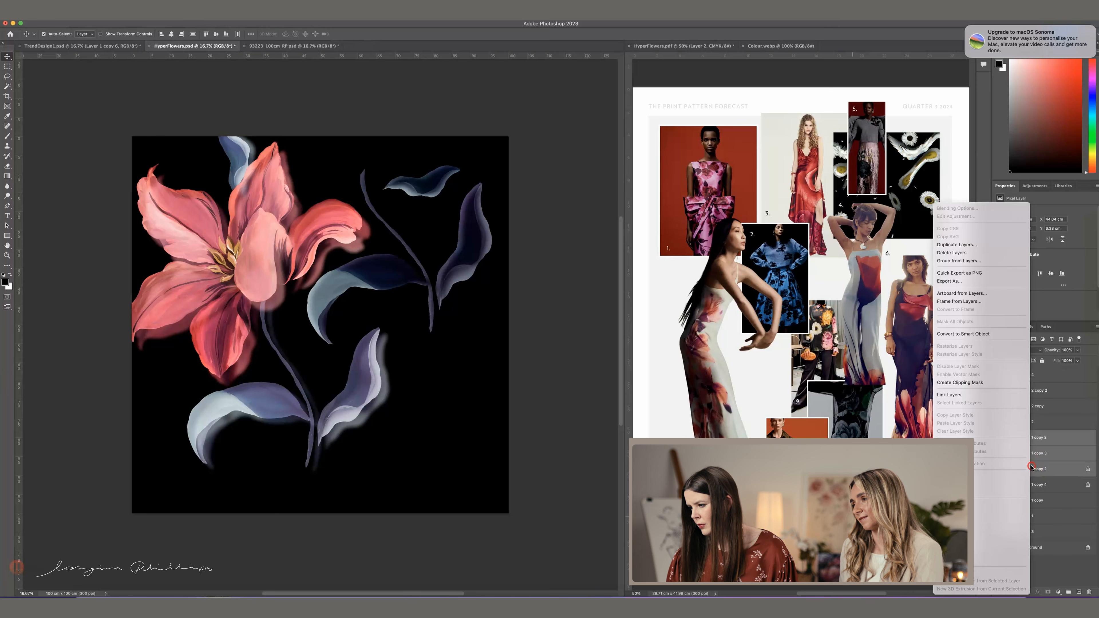
left_click(977, 383)
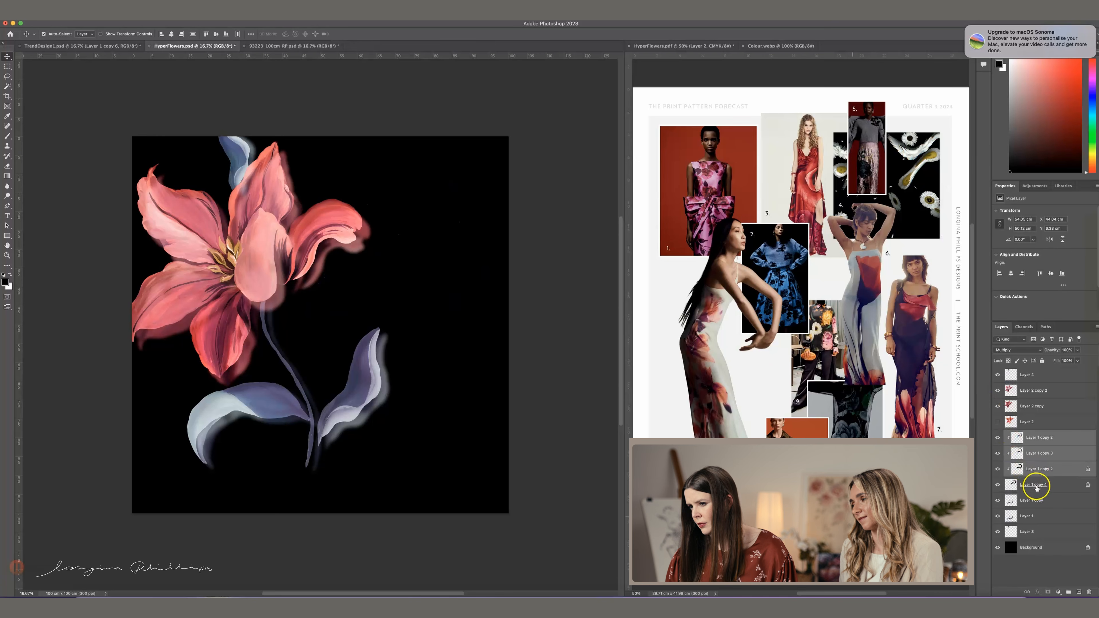
key("super+z")
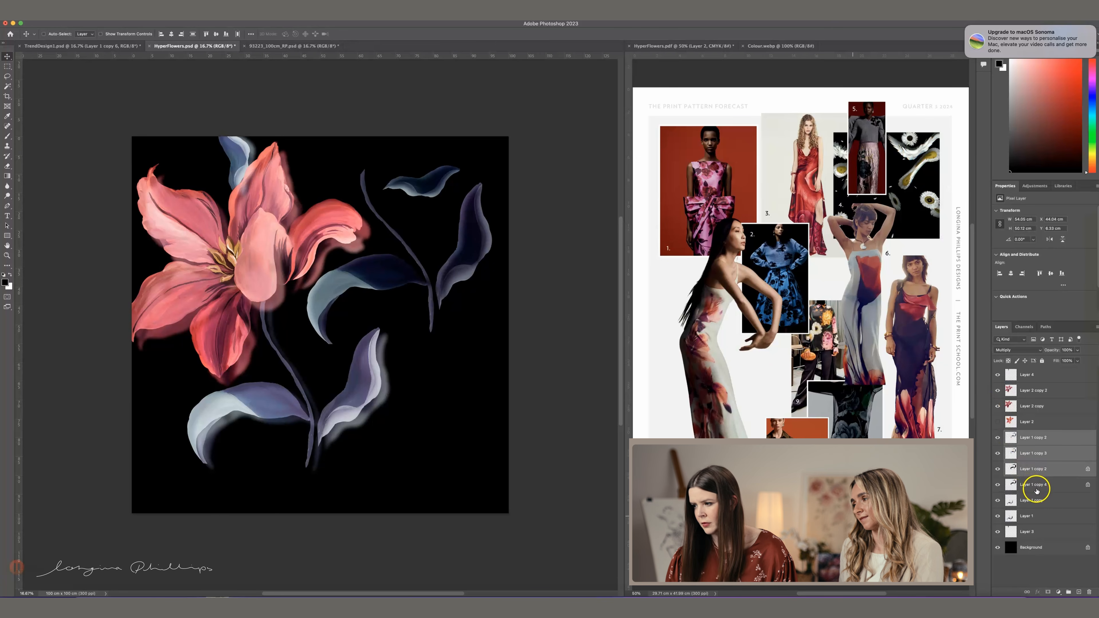
- Delete the extra blurred copy, Layer 1 copy 4, from beneath the dark leaves' backing layer
left_click(1044, 474)
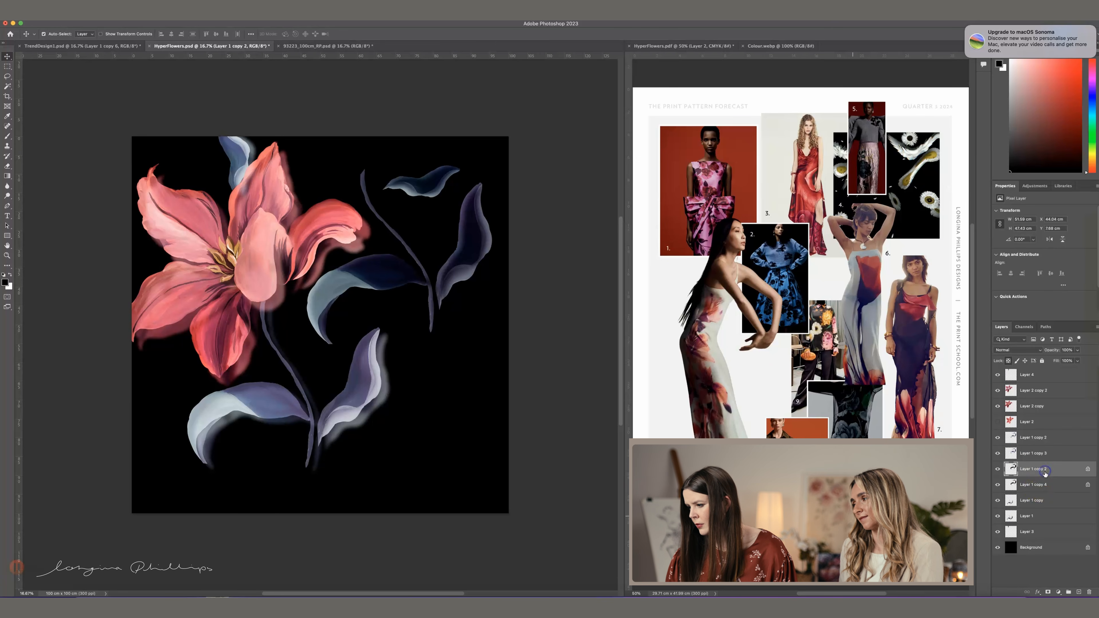
left_click(1048, 488)
key("BackSpace")
- Shift the three dark stemmed leaf layers about 2 cm right and send them to the back, just above Background
left_click_drag(504, 185, 430, 250)
mouse_move(472, 254)
left_mouse_down()
mouse_move(493, 260)
mouse_move(355, 264)
mouse_move(359, 168)
mouse_move(484, 272)
mouse_move(346, 416)
mouse_move(237, 471)
mouse_move(259, 487)
mouse_move(417, 355)
mouse_move(472, 394)
mouse_move(452, 498)
mouse_move(406, 461)
mouse_move(388, 349)
mouse_move(368, 314)
mouse_move(352, 312)
mouse_move(480, 247)
left_mouse_up()
key("super+shift+bracketleft")
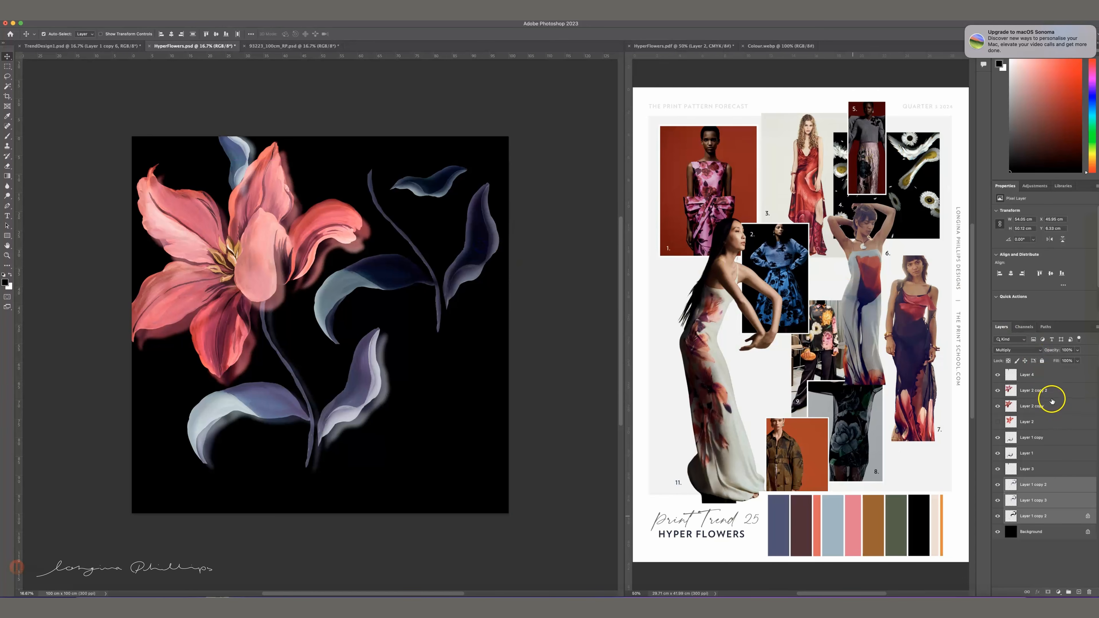
- Stamp all visible artwork onto a new top layer and copy the lassoed dark stemmed leaves from it onto their own layer
left_click(1051, 378)
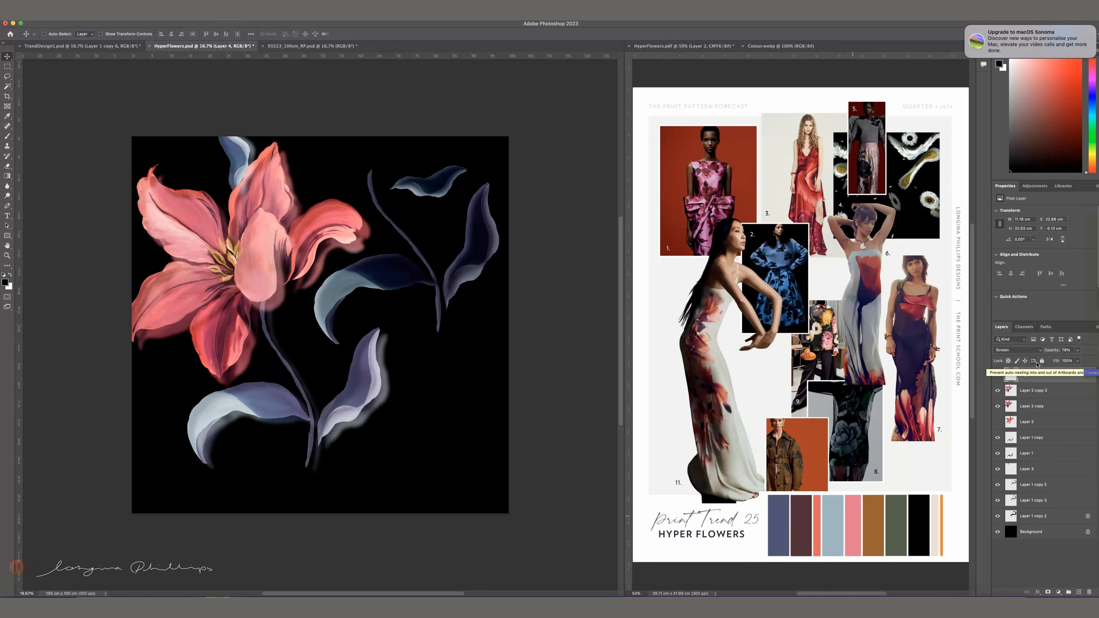
key("super+alt+shift+e")
key("l")
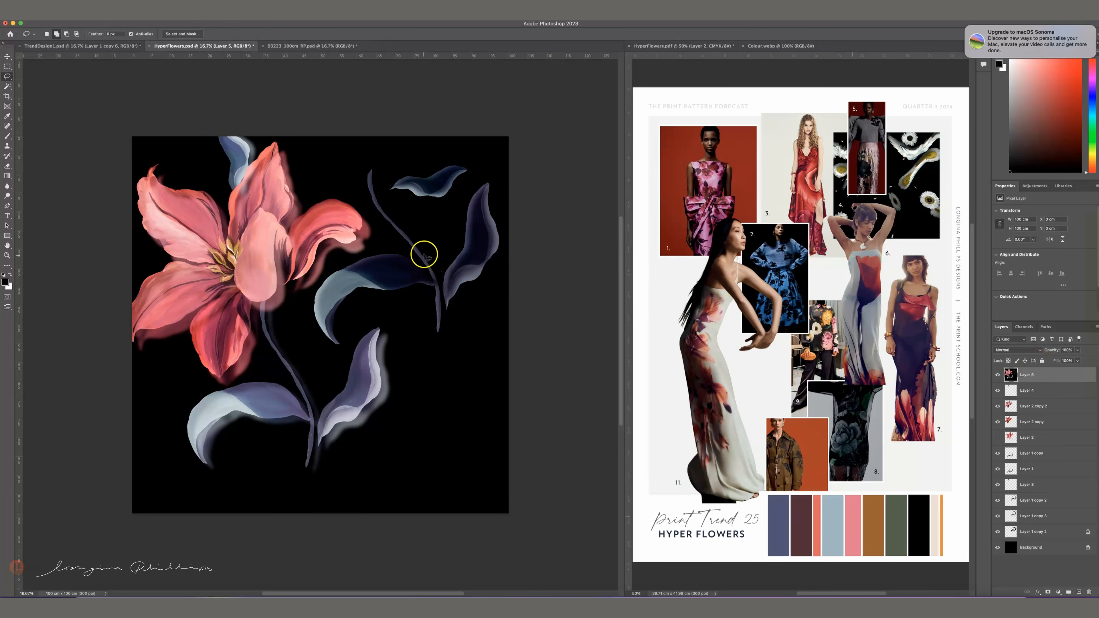
mouse_move(384, 199)
left_mouse_down()
mouse_move(358, 184)
mouse_move(383, 235)
left_mouse_up()
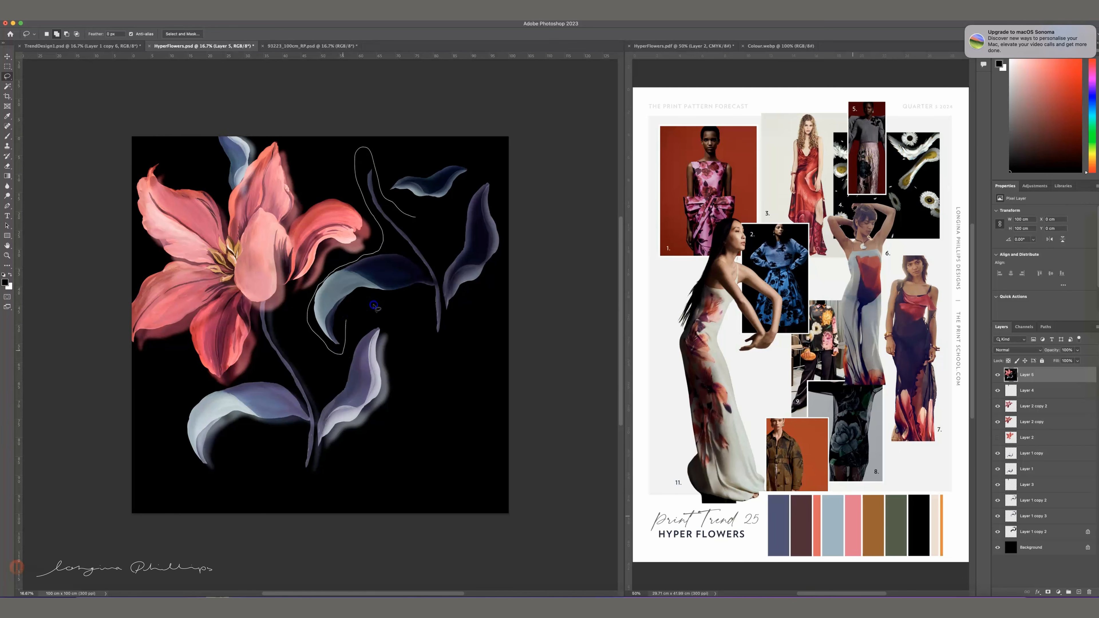
mouse_move(504, 266)
left_mouse_down()
mouse_move(491, 147)
mouse_move(433, 154)
mouse_move(387, 179)
mouse_move(391, 197)
mouse_move(461, 251)
left_mouse_up()
key("ctrl+j")
- Delete the stamped full-canvas layer and hide the three original dark stemmed leaf layers
left_click(1045, 390)
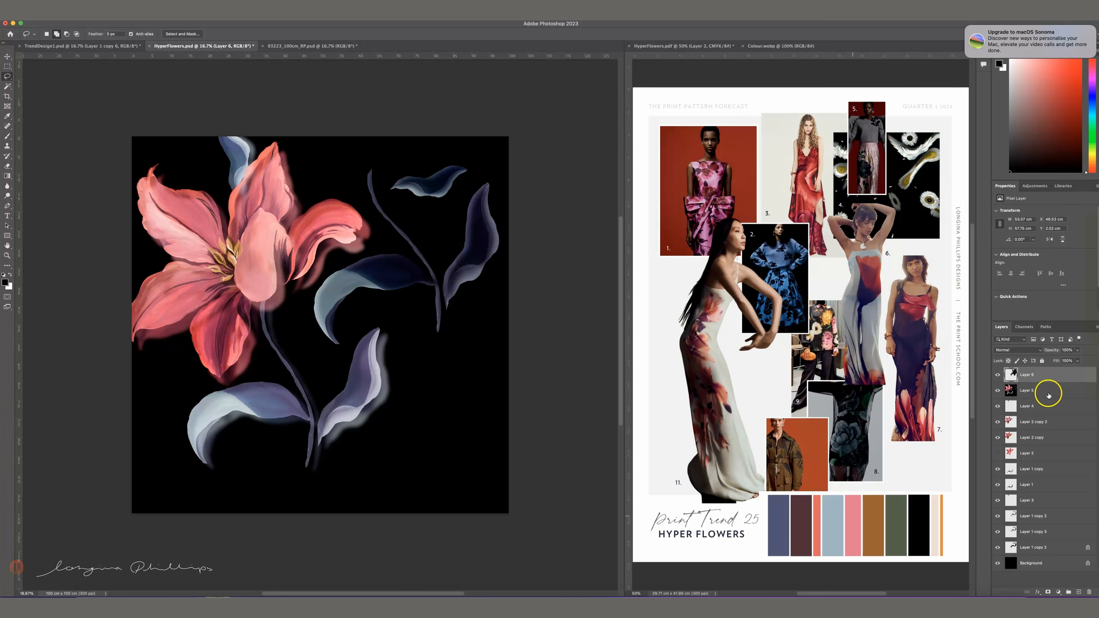
key("Delete")
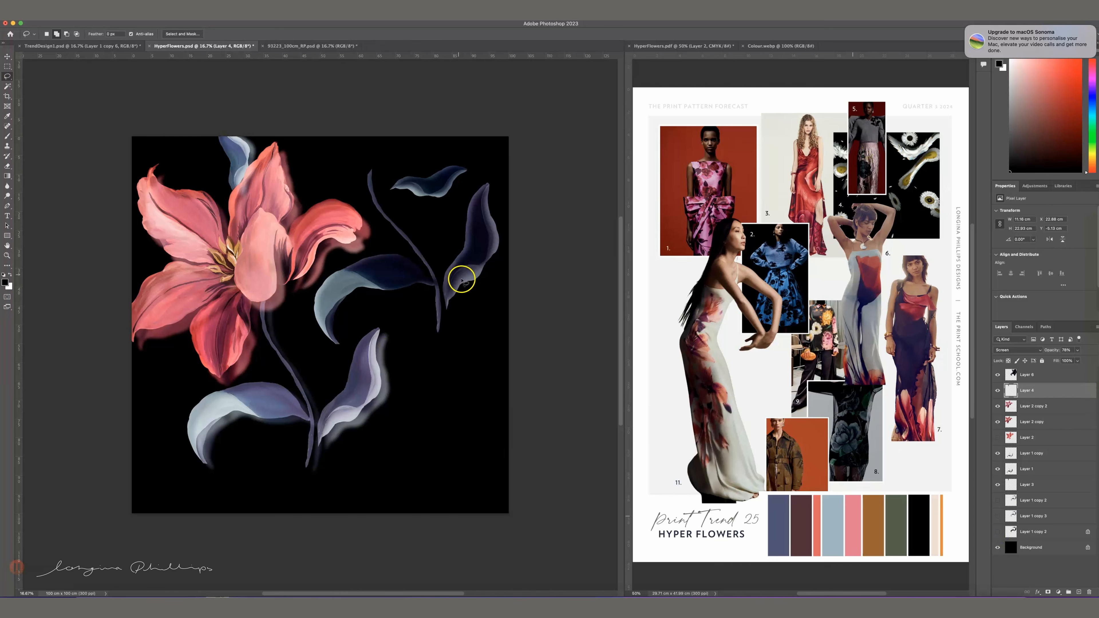
- Remove the black surround from the copied dark leaves with the Magic Wand at tolerance 5, and shift the leaves down and left
key("v")
left_click_drag(455, 285, 457, 287)
key("w")
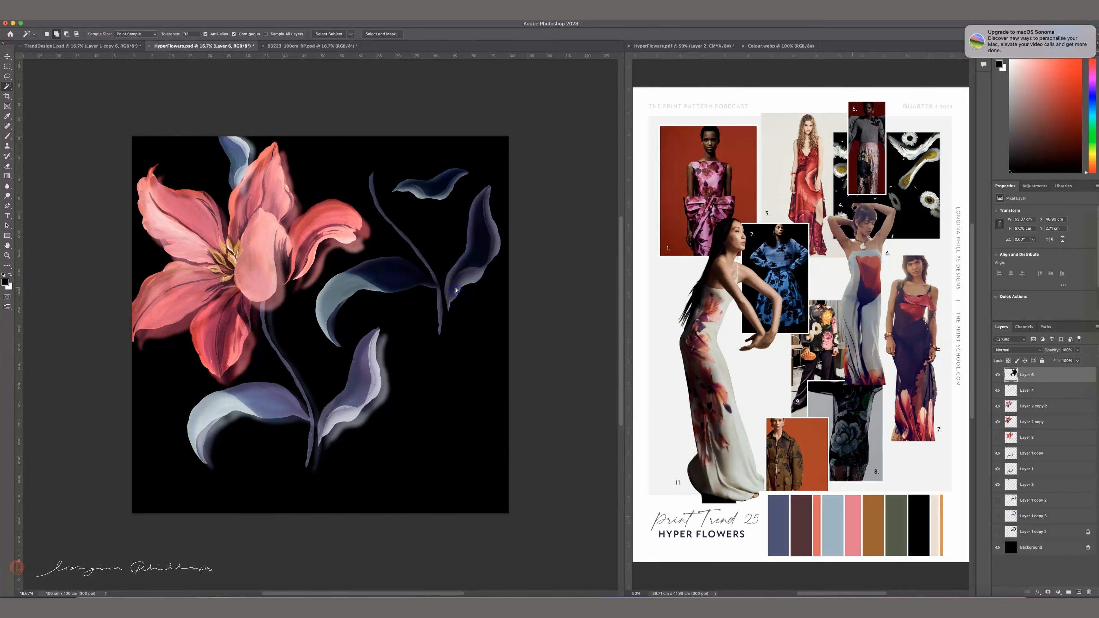
left_click(442, 253)
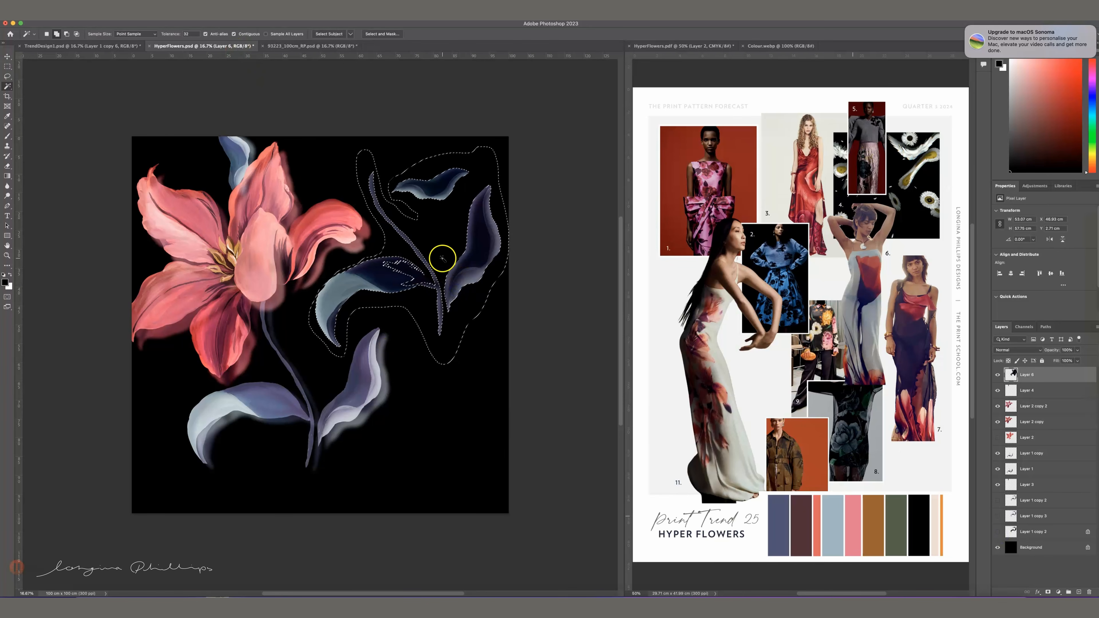
key("super+d")
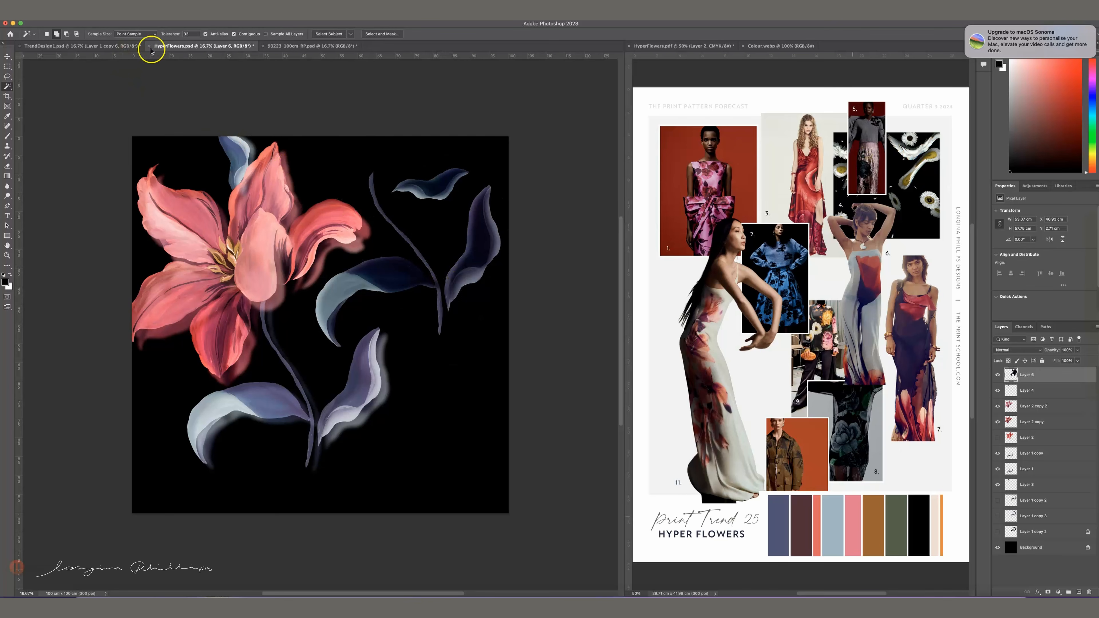
left_click(186, 34)
type("5")
left_click(445, 256)
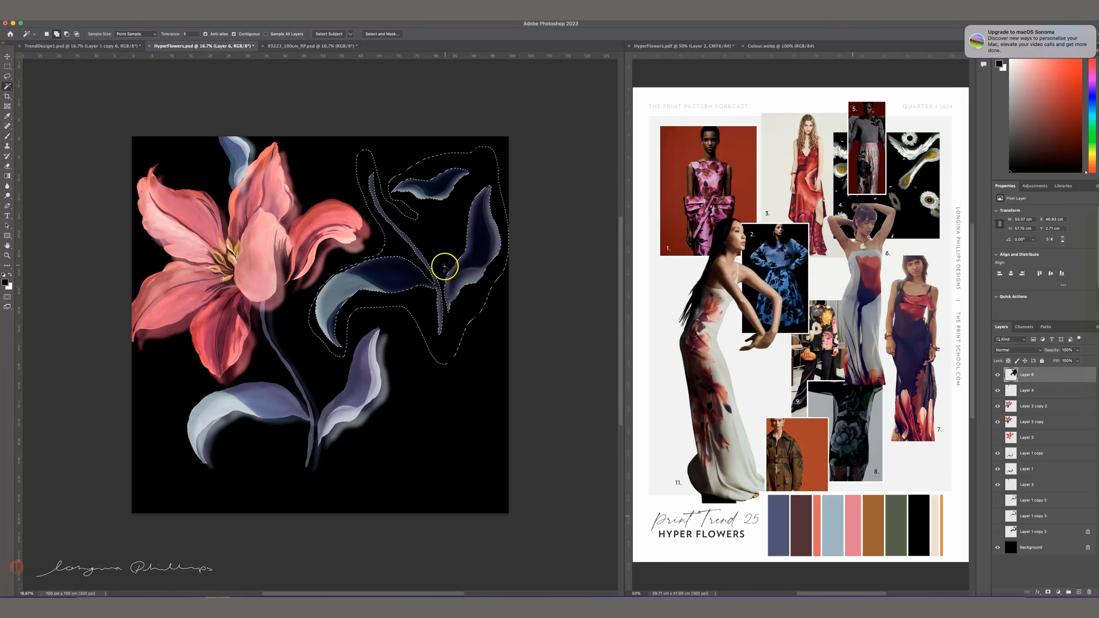
left_click_drag(469, 275, 465, 371)
left_click_drag(474, 330, 458, 297)
- Lasso the upright right-hand leaf of the dark leaves and copy it onto its own layer
key("l")
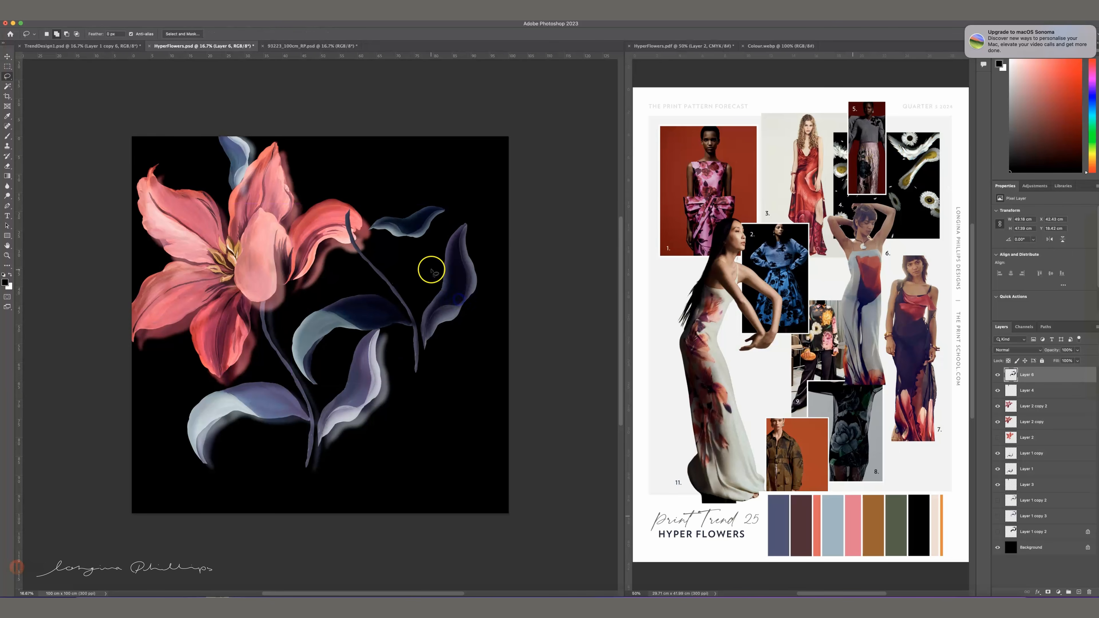
mouse_move(462, 202)
left_mouse_down()
mouse_move(498, 319)
mouse_move(445, 382)
left_mouse_up()
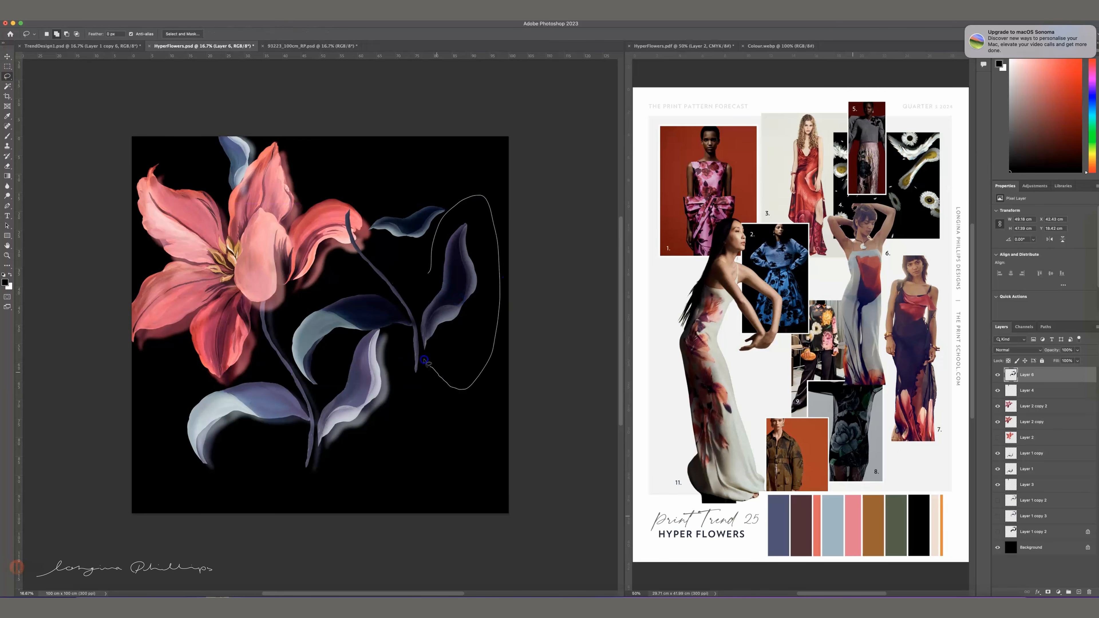
left_click_drag(416, 321, 415, 314)
key("ctrl+j")
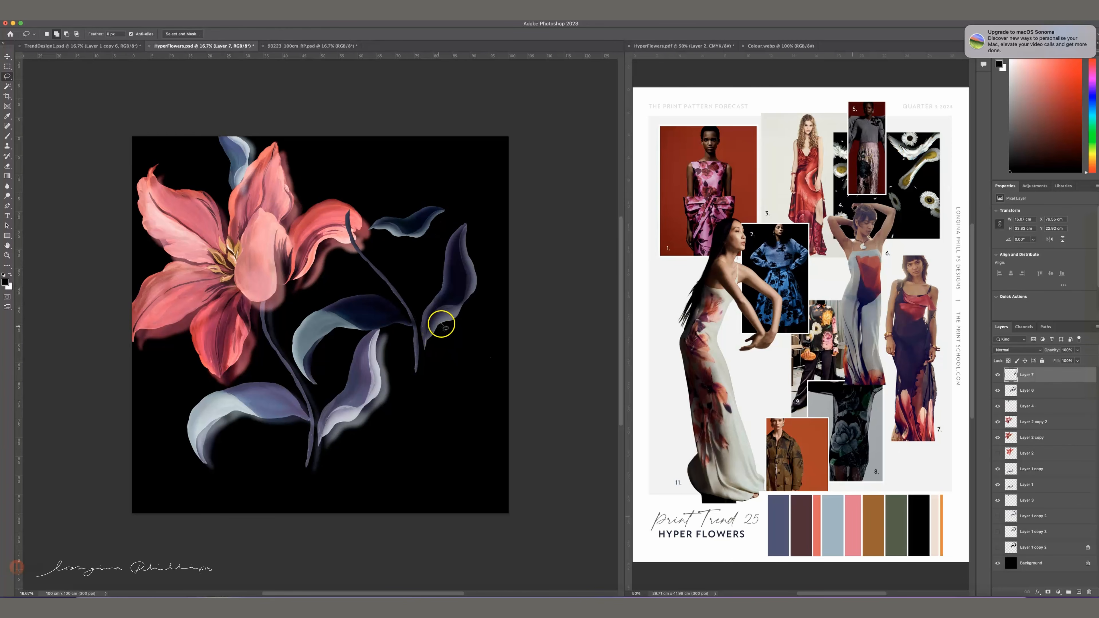
- Move the remaining dark leaves to the lower right of the canvas and the copied single leaf over the flower's left stem leaf
key("v")
left_click_drag(441, 319, 471, 328)
left_click_drag(410, 221, 471, 478)
left_click_drag(475, 303, 320, 435)
- Rotate the copied dark leaf until it lies nearly horizontal and place it over the flower's left stem leaf
key("ctrl+t")
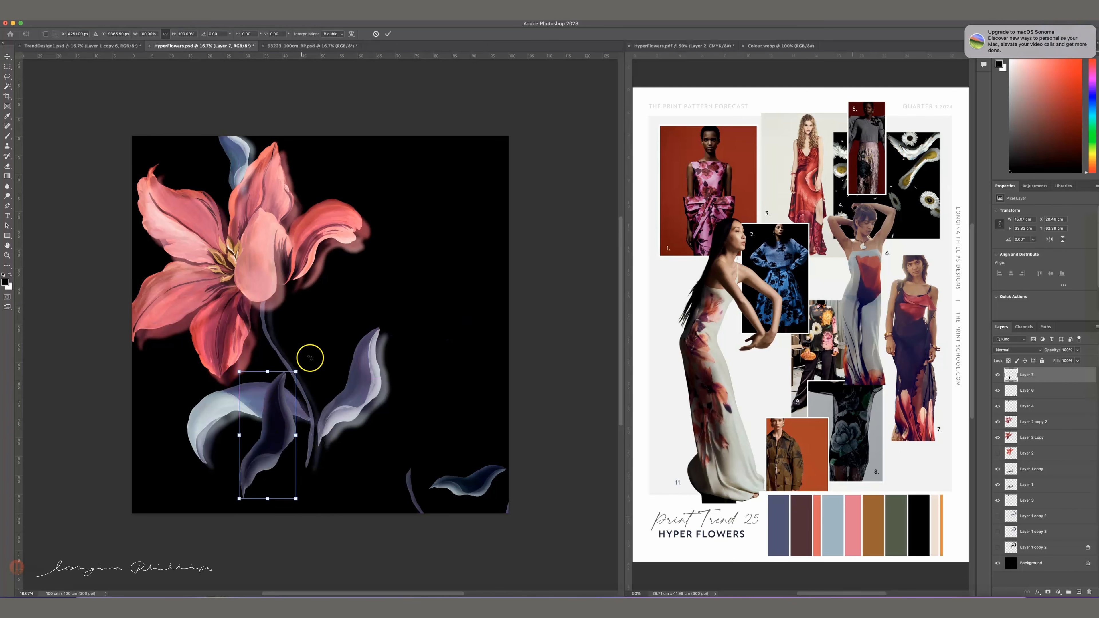
left_click_drag(303, 362, 326, 520)
left_click_drag(288, 452, 257, 442)
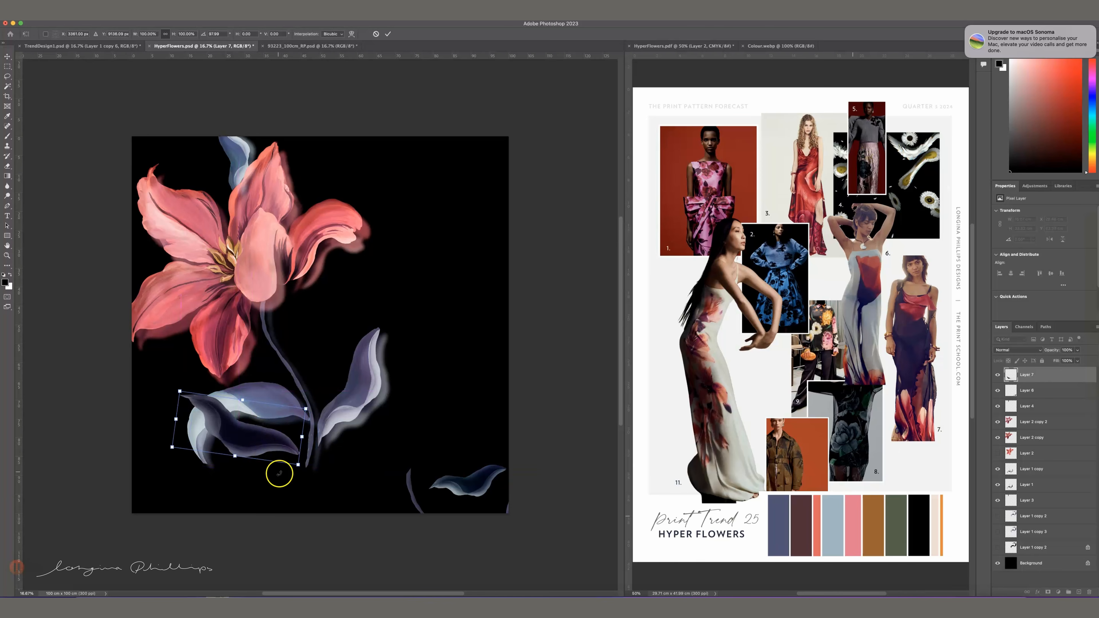
double_click(279, 432)
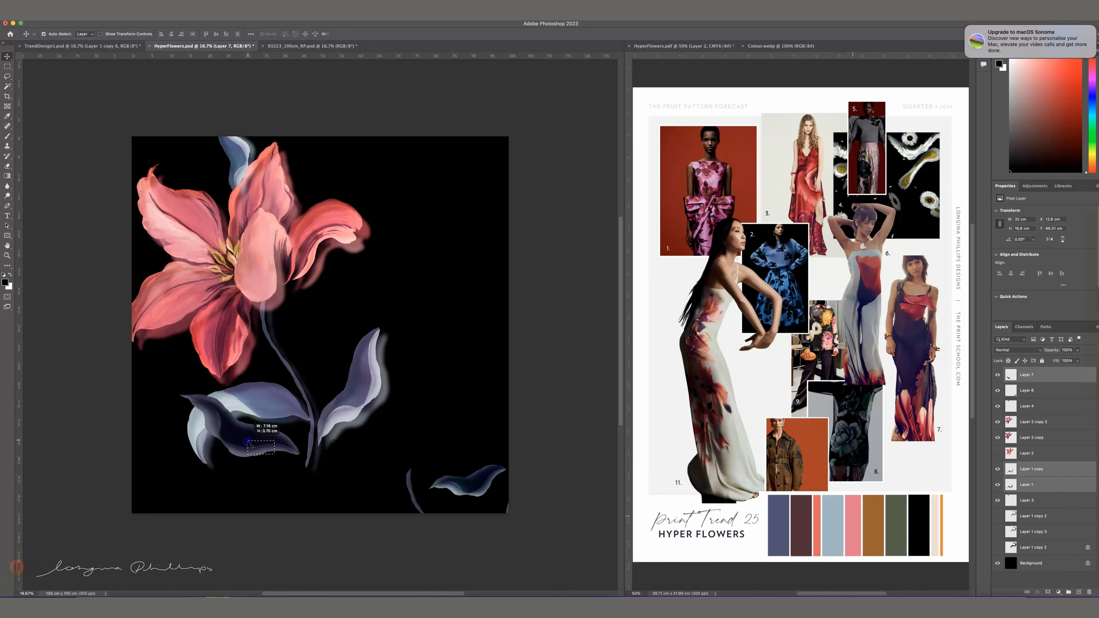
left_click_drag(262, 437, 233, 416)
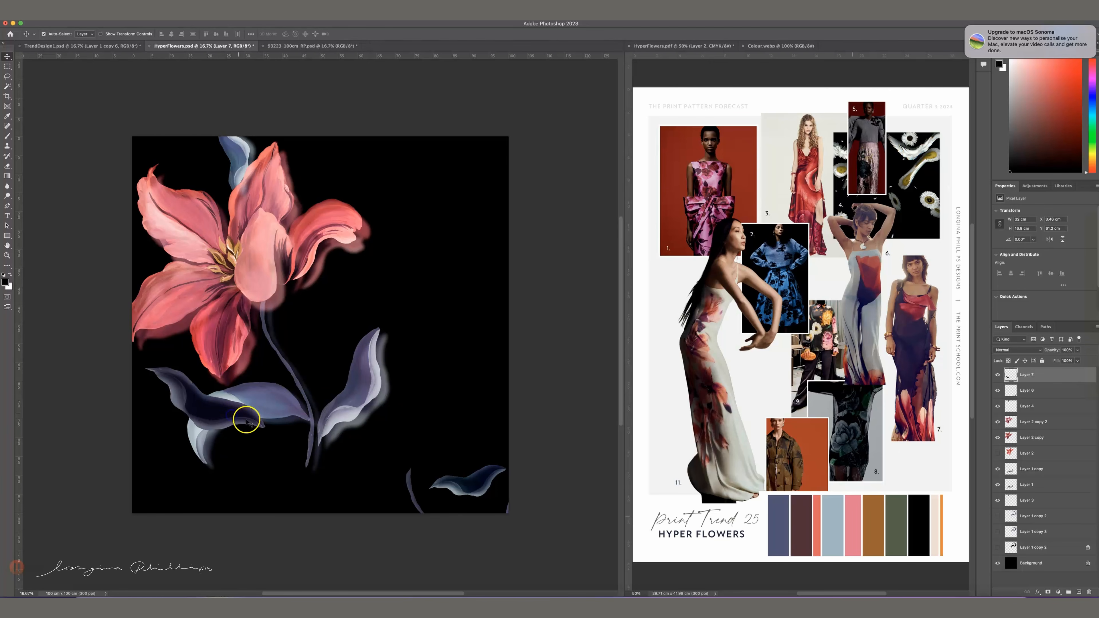
- Rotate the dark leaf about 6° counterclockwise and position it just below the left stem leaf, close to the stem
key("ctrl+t")
left_click_drag(260, 322, 249, 317)
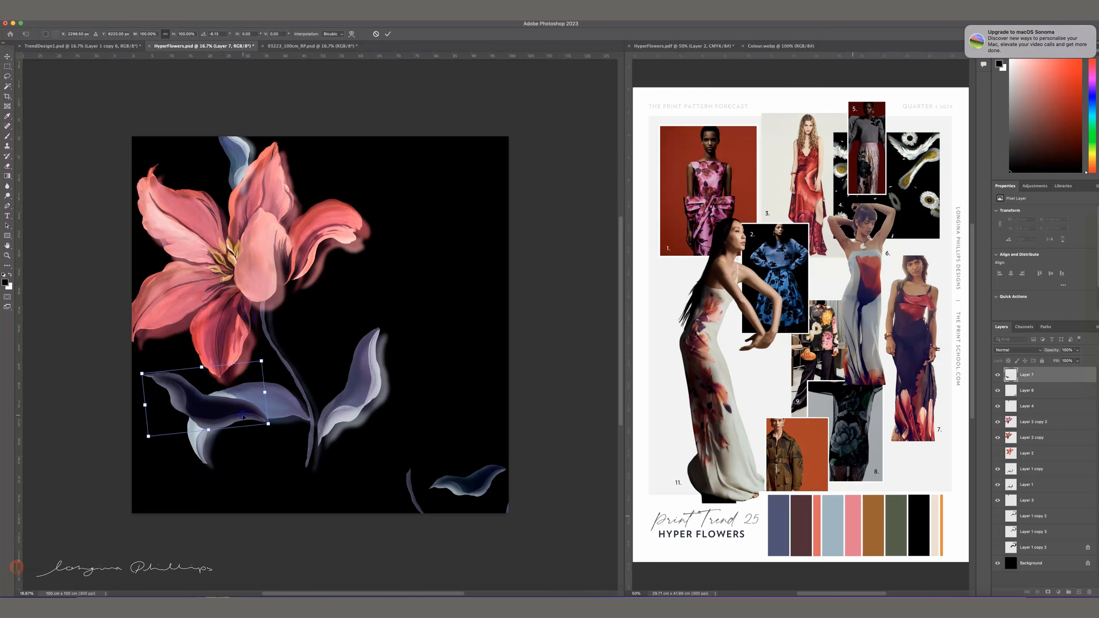
left_click_drag(243, 416, 245, 425)
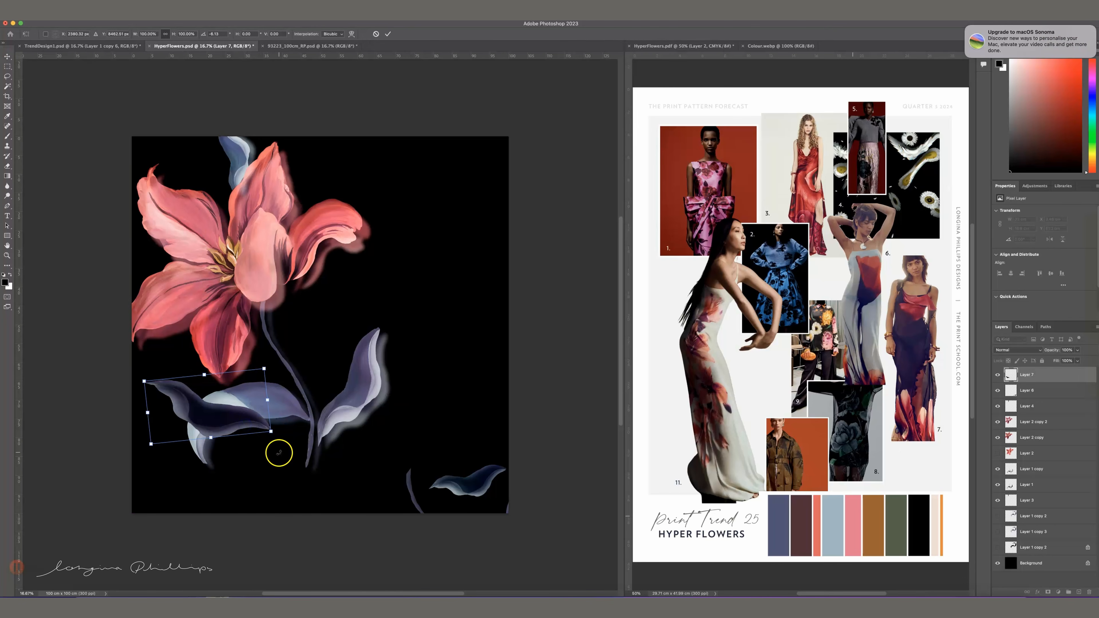
key("Return")
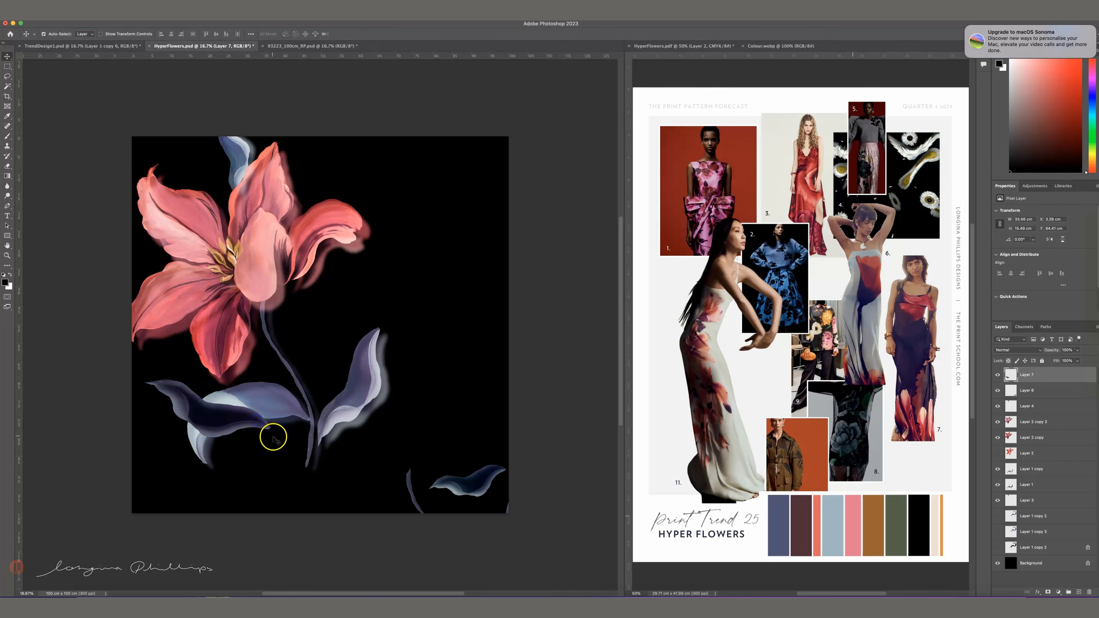
left_click_drag(253, 426, 285, 439)
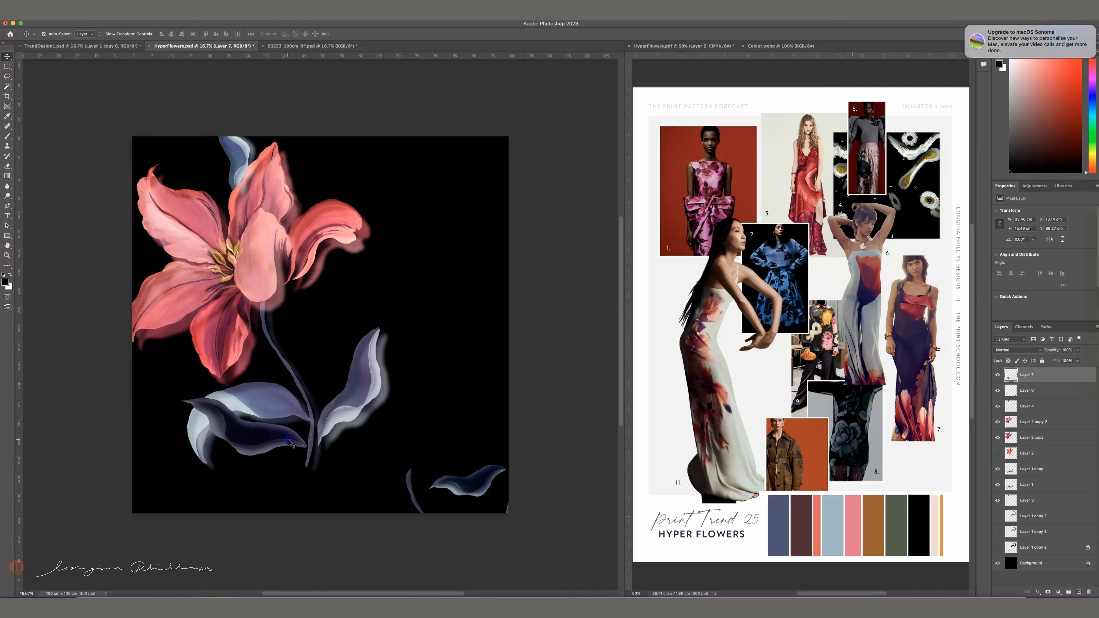
- Open the flower's stemmed leaves, Layer 1, in Liquify and push waves into the edges of the left leaf's pale curl
left_click(260, 396)
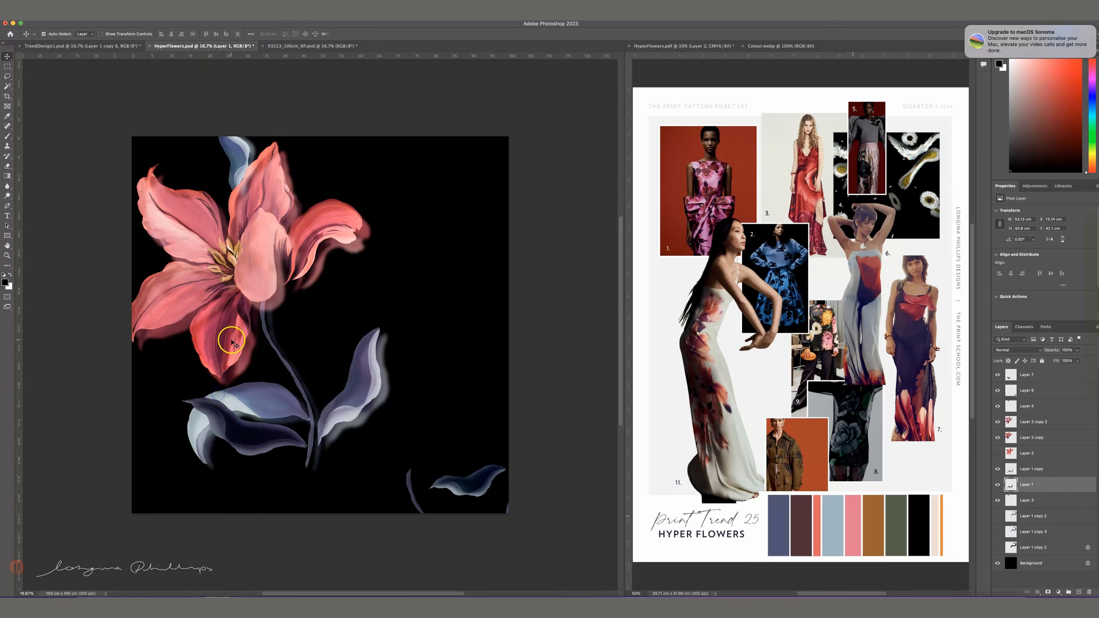
left_click(180, 10)
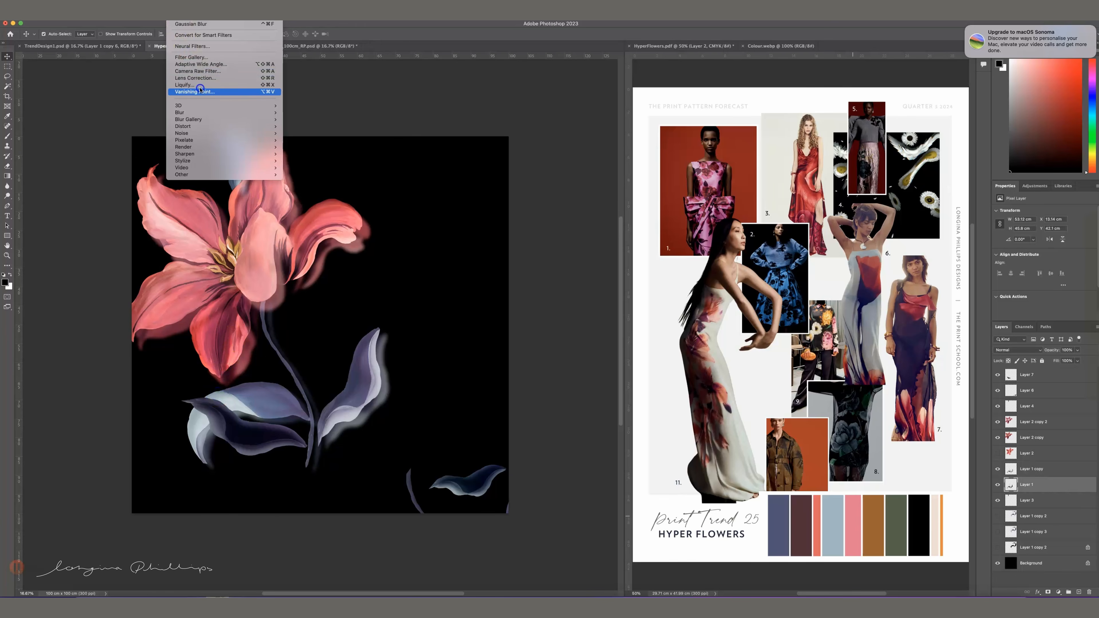
left_click(263, 181)
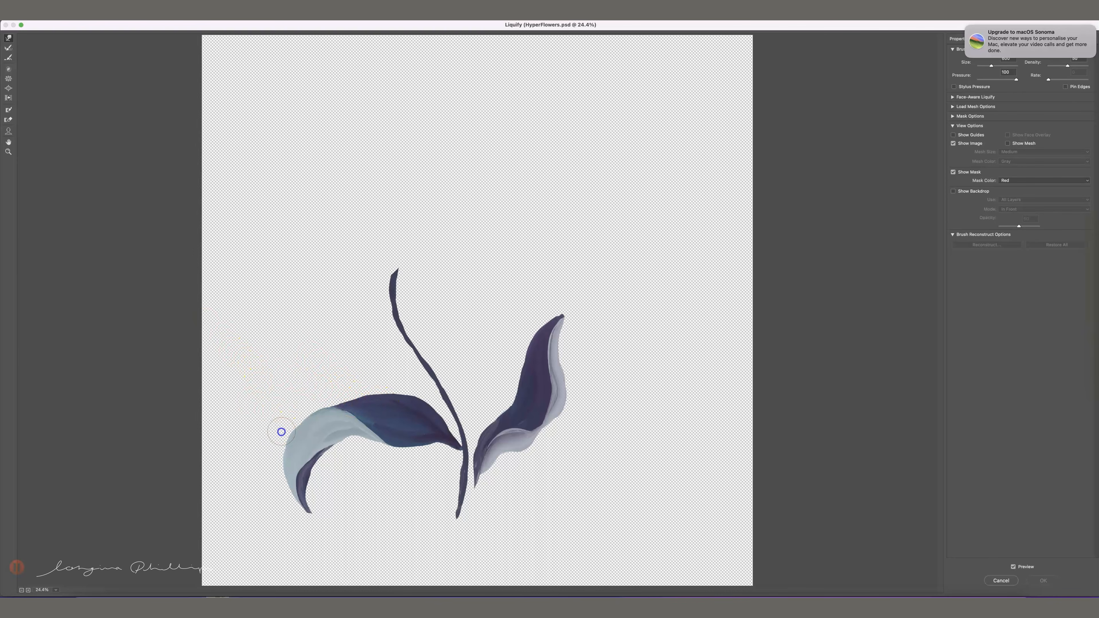
left_click_drag(296, 429, 318, 415)
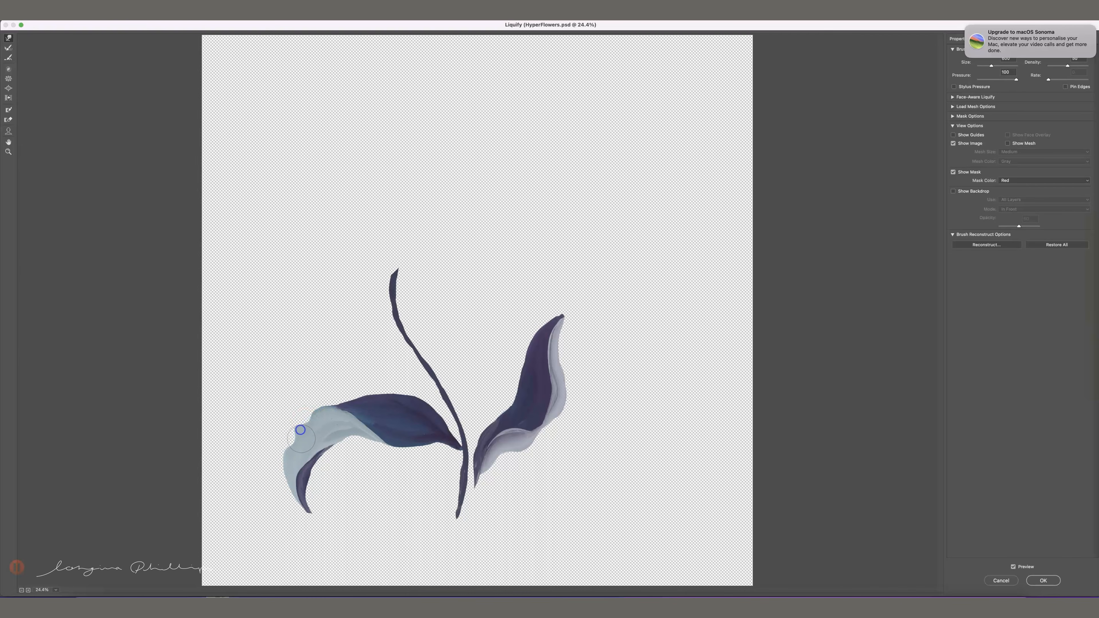
left_click(288, 423)
mouse_move(298, 425)
left_mouse_down()
mouse_move(295, 478)
mouse_move(282, 487)
left_mouse_up()
left_click_drag(330, 446, 344, 440)
- Set the Liquify brush pressure to 42 and add subtle waves to the left leaf's upper edge and the right leaf's edges and tip
left_click(992, 83)
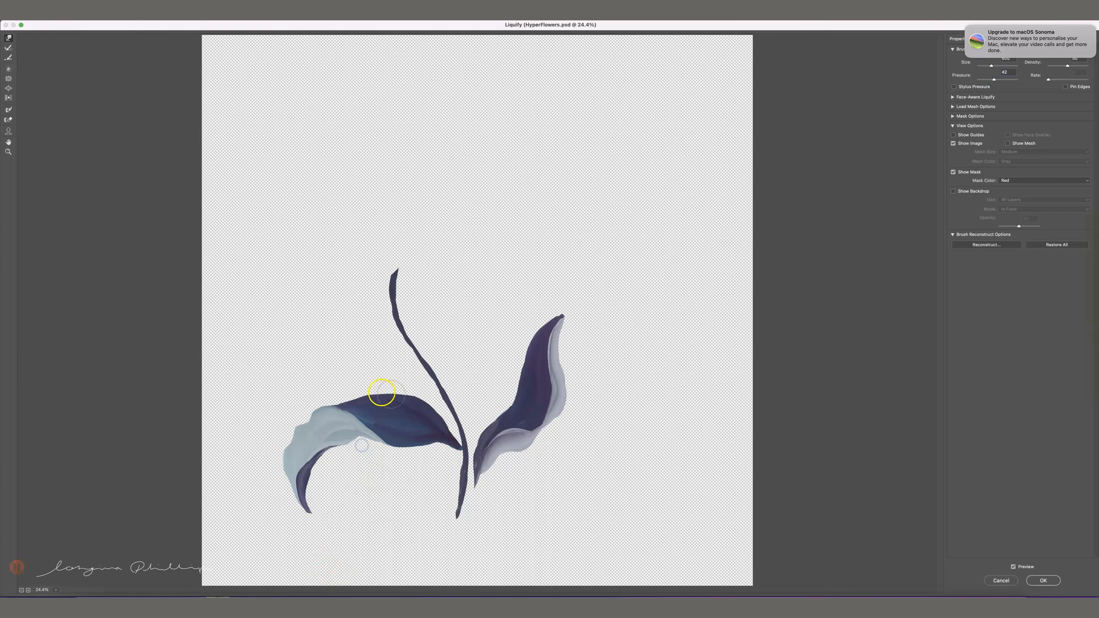
left_click_drag(360, 398, 409, 390)
mouse_move(492, 404)
left_mouse_down()
mouse_move(538, 426)
mouse_move(560, 394)
left_mouse_up()
left_click_drag(573, 393, 567, 410)
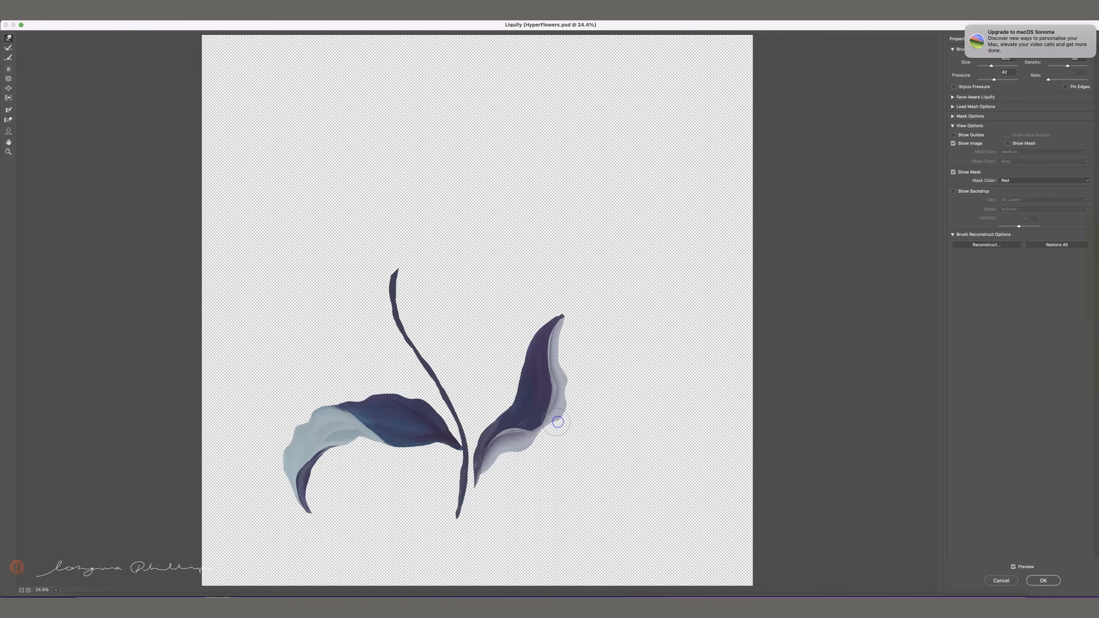
mouse_move(557, 427)
left_mouse_down()
mouse_move(534, 426)
mouse_move(552, 448)
mouse_move(522, 456)
left_mouse_up()
mouse_move(528, 373)
left_mouse_down()
mouse_move(517, 368)
mouse_move(505, 388)
mouse_move(530, 388)
mouse_move(519, 392)
left_mouse_up()
left_click_drag(528, 349, 567, 306)
- Pull the left leaf's tip outward, refine its lower and outer edges, and apply the Liquify changes
left_click_drag(318, 515, 321, 521)
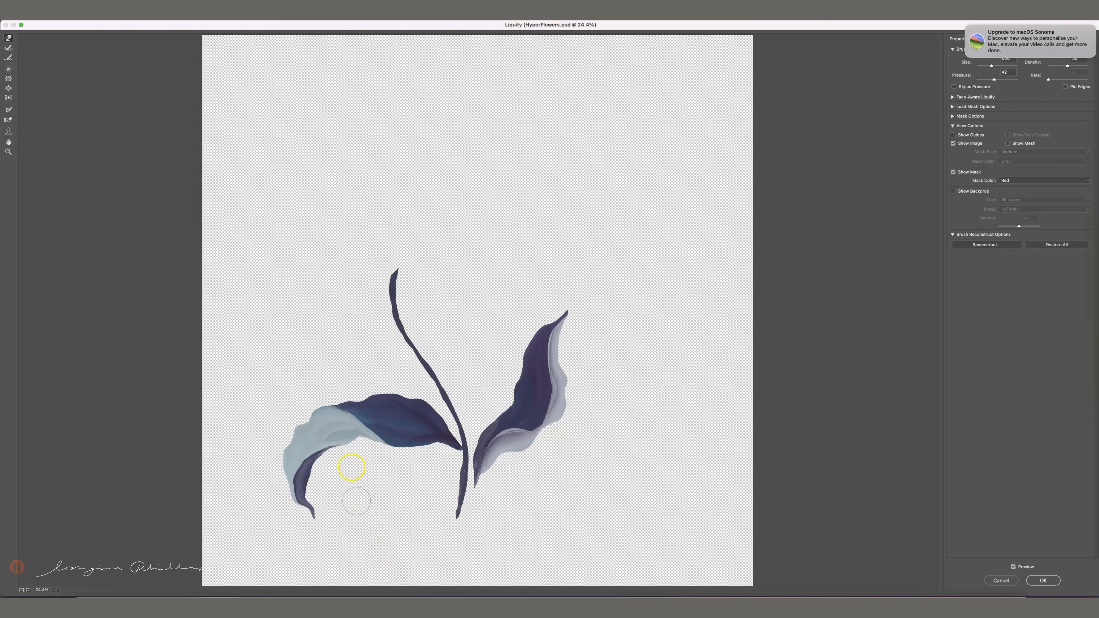
left_click(439, 448)
left_click_drag(446, 455, 435, 449)
left_click_drag(286, 489, 283, 487)
left_click(1042, 580)
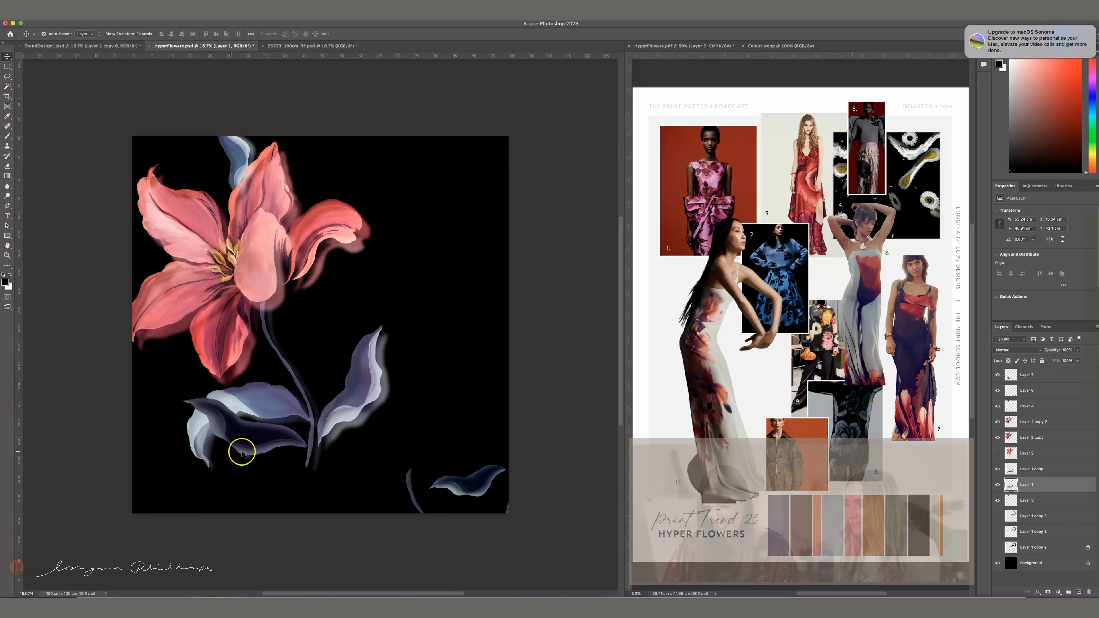
- Flip the single dark leaf vertically and try it rotated against the flower's right stem leaf
mouse_move(255, 440)
left_mouse_down()
mouse_move(277, 496)
mouse_move(264, 424)
mouse_move(268, 450)
mouse_move(270, 442)
left_mouse_up()
key("ctrl+t")
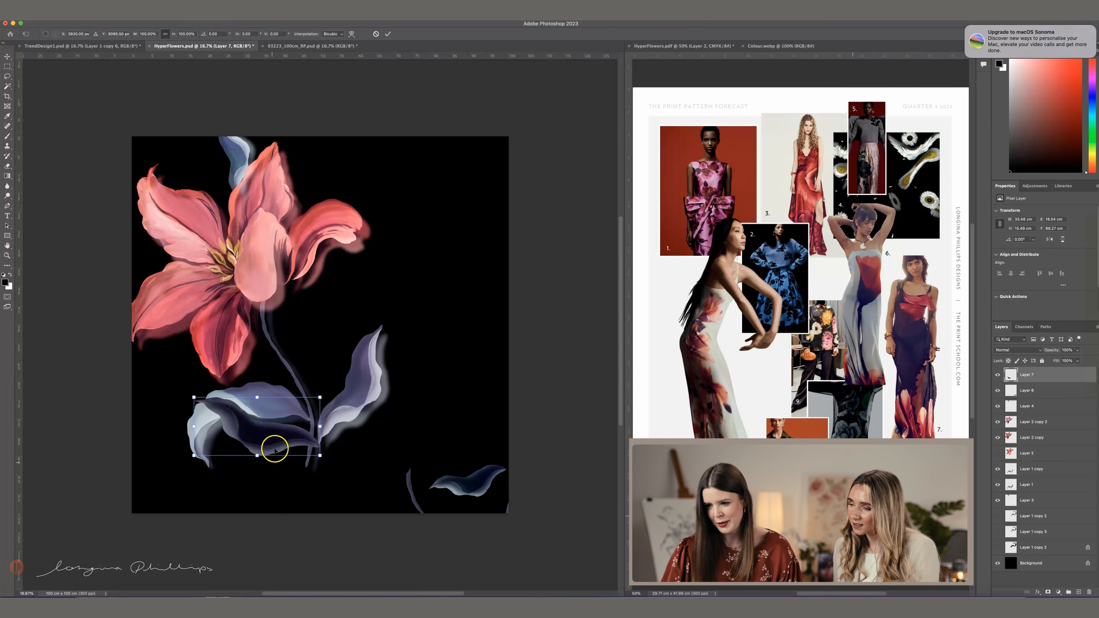
right_click(267, 438)
left_click(308, 581)
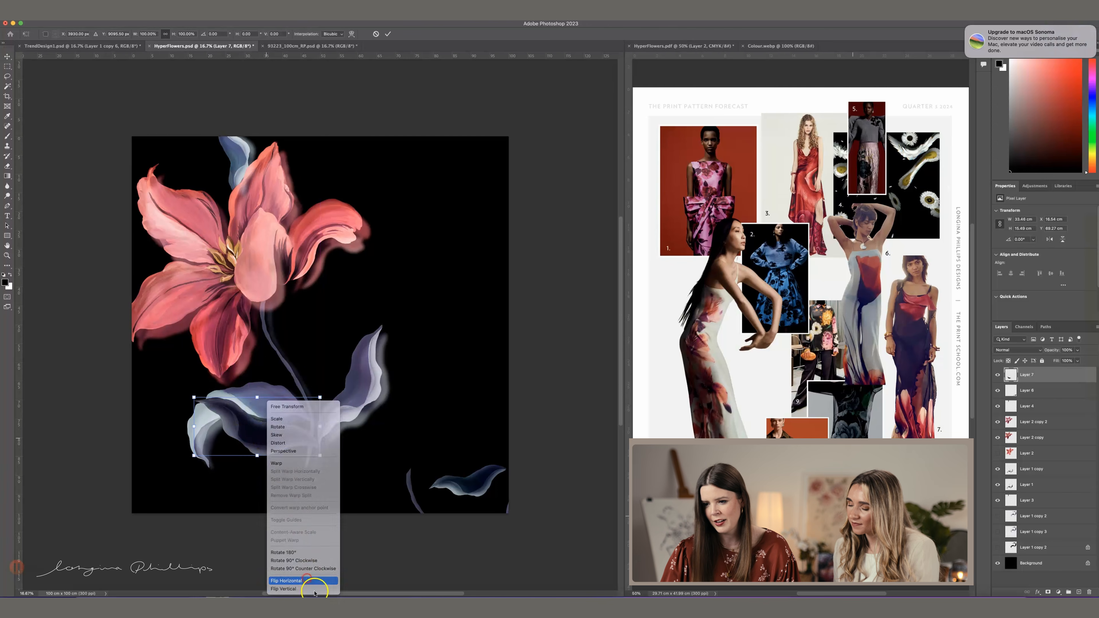
left_click_drag(300, 380, 174, 395)
left_click_drag(270, 446, 335, 371)
left_click_drag(369, 261, 337, 296)
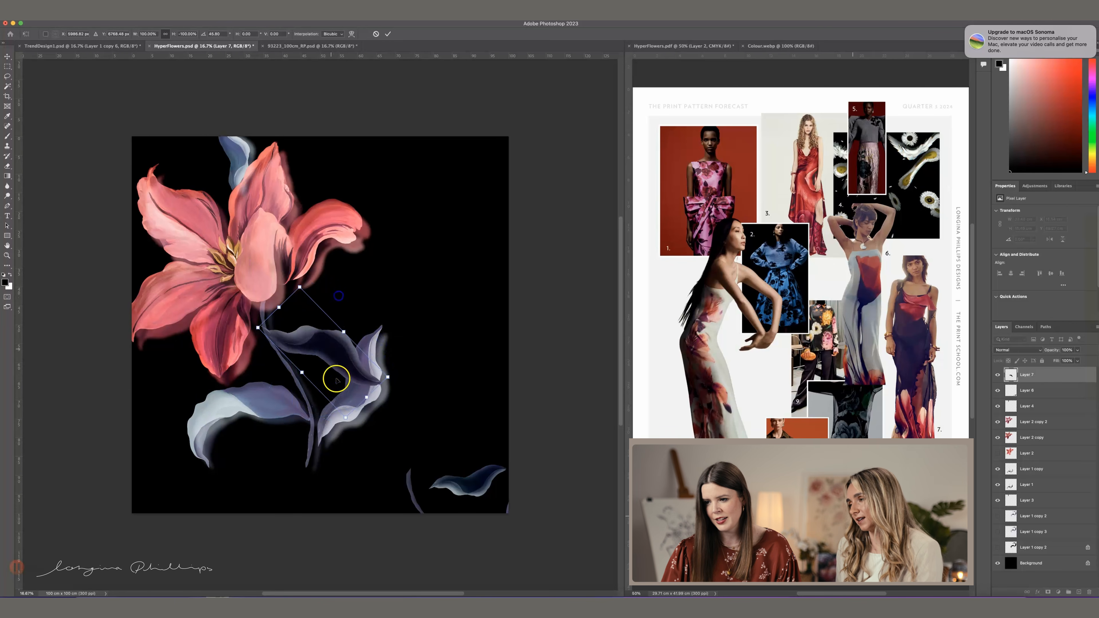
- Move the flipped leaf back below the left stem leaf, rotate it to about -135° and apply the transform
left_click_drag(331, 375, 261, 424)
left_click_drag(232, 324, 259, 497)
left_click_drag(274, 426, 277, 430)
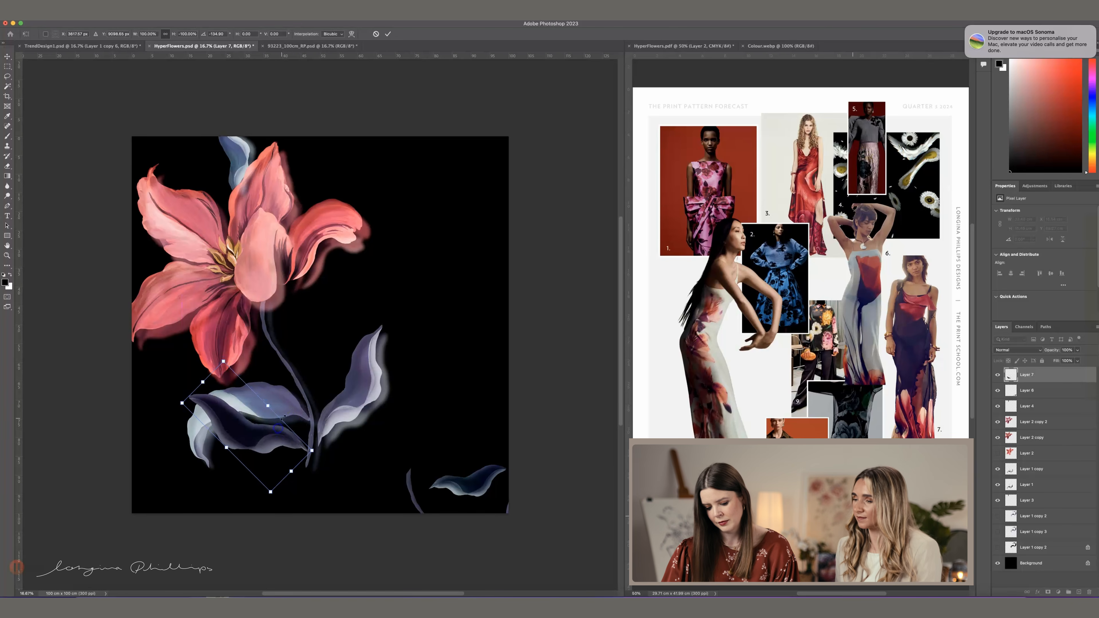
key("Return")
- Select all visible artwork layers together, rotate them slightly counterclockwise and shift them a little to the right
left_click_drag(370, 147, 228, 495)
key("ctrl+t")
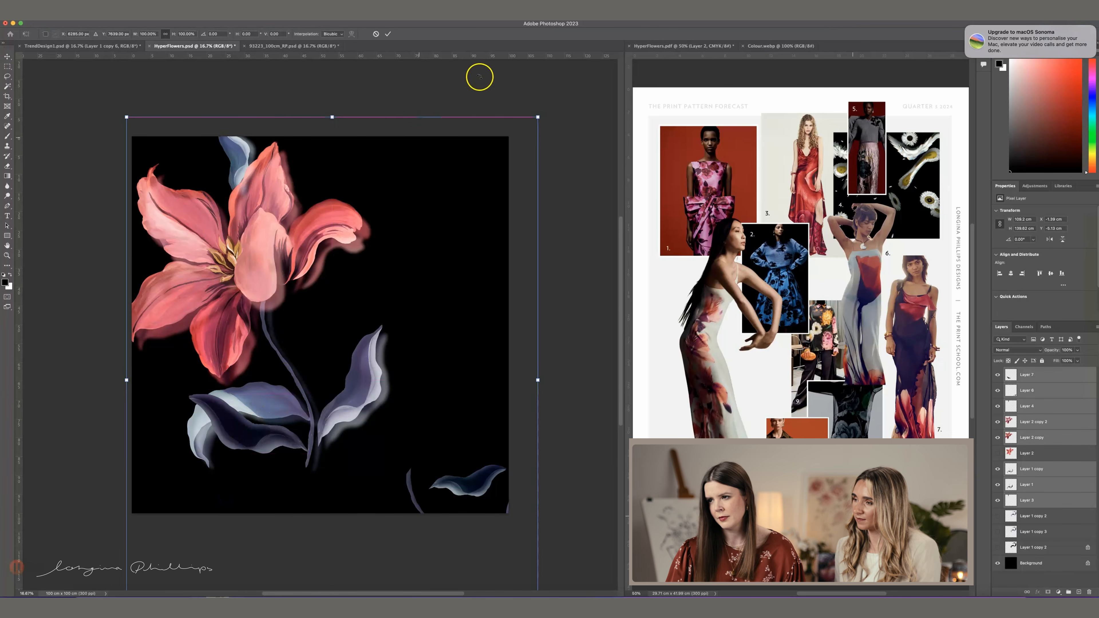
left_click_drag(480, 77, 400, 149)
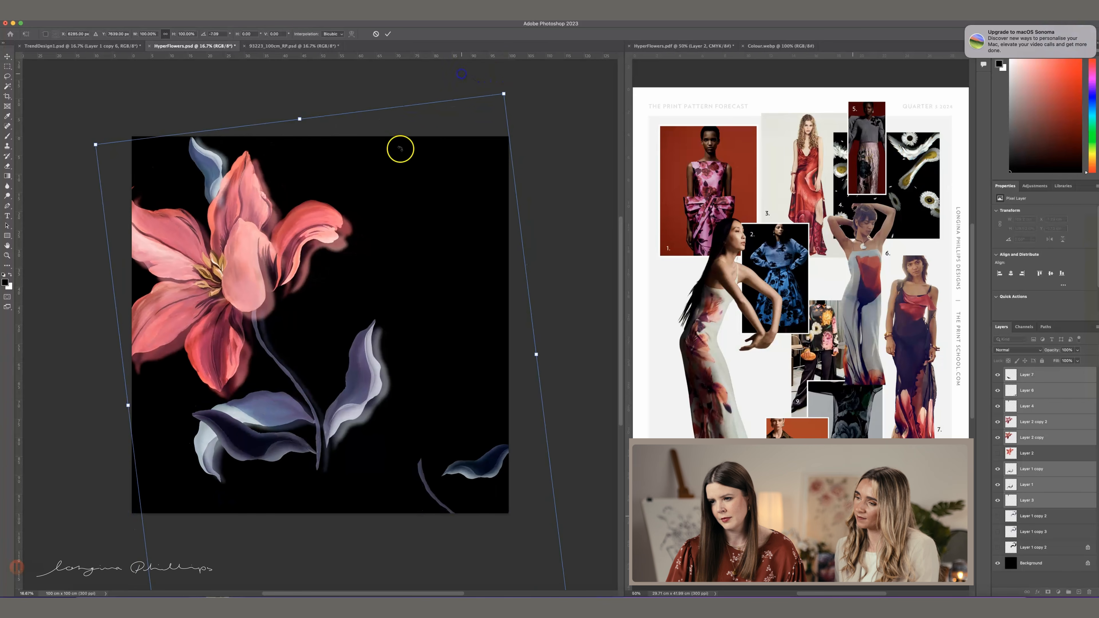
left_click_drag(280, 257, 289, 253)
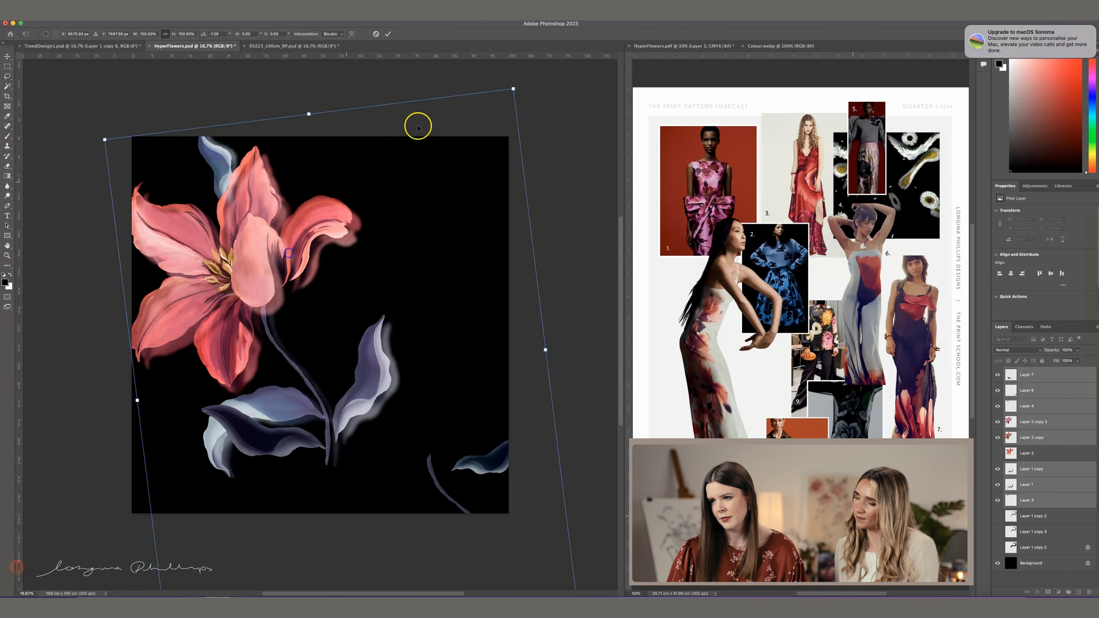
left_click_drag(532, 84, 522, 82)
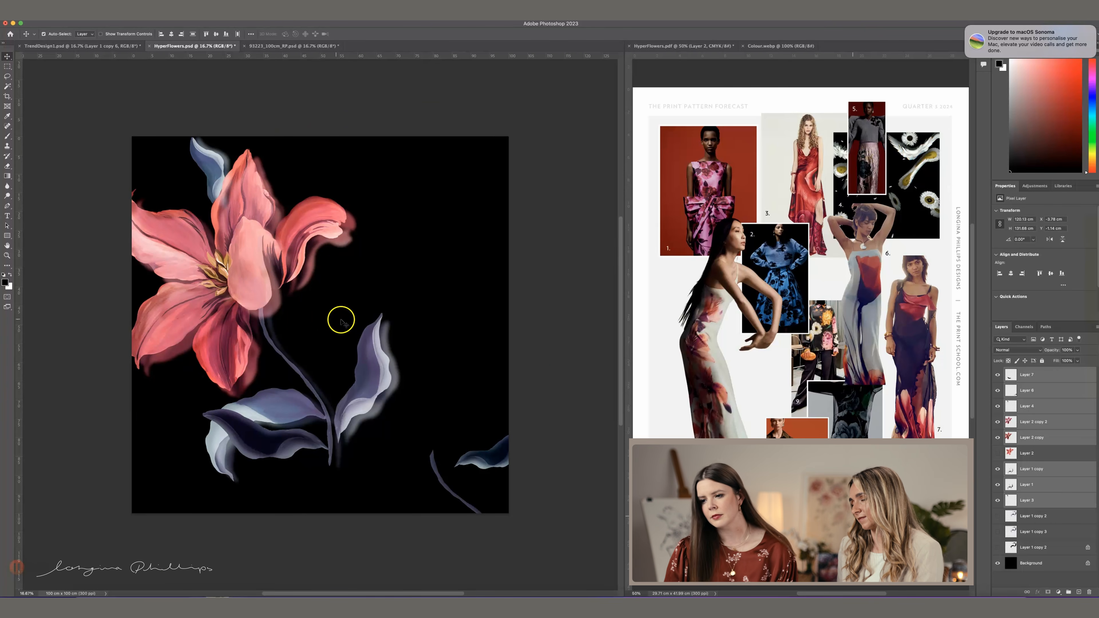
- Move the remaining dark leaves on Layer 6 up about 15 cm, hide the layer and give it a red colour label
left_click_drag(493, 450, 491, 392)
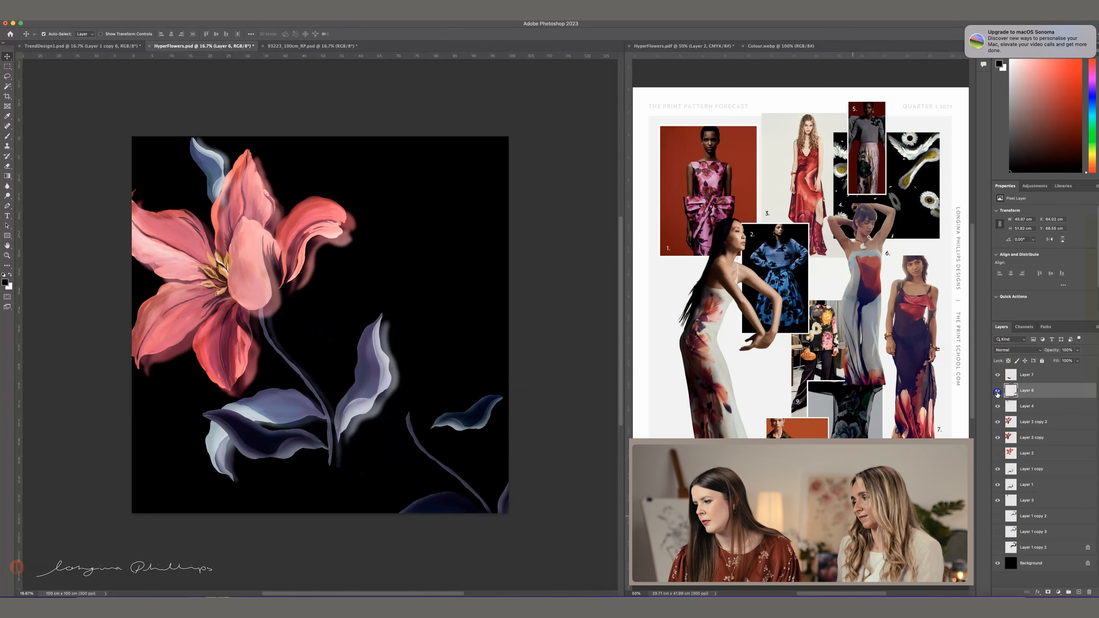
left_click(997, 392)
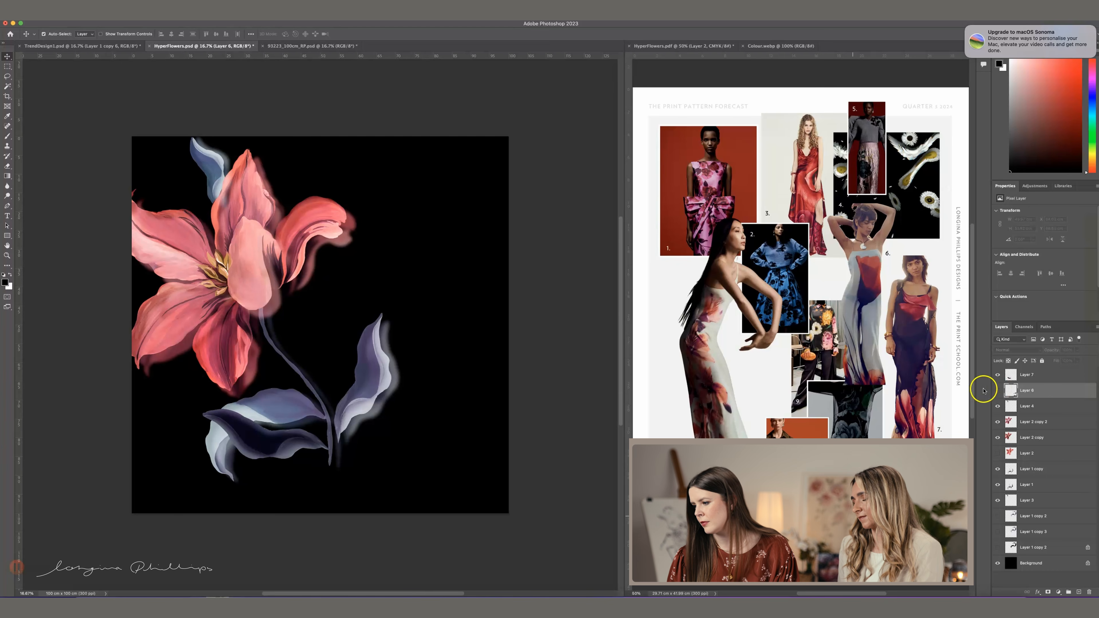
right_click(998, 390)
left_click(1017, 424)
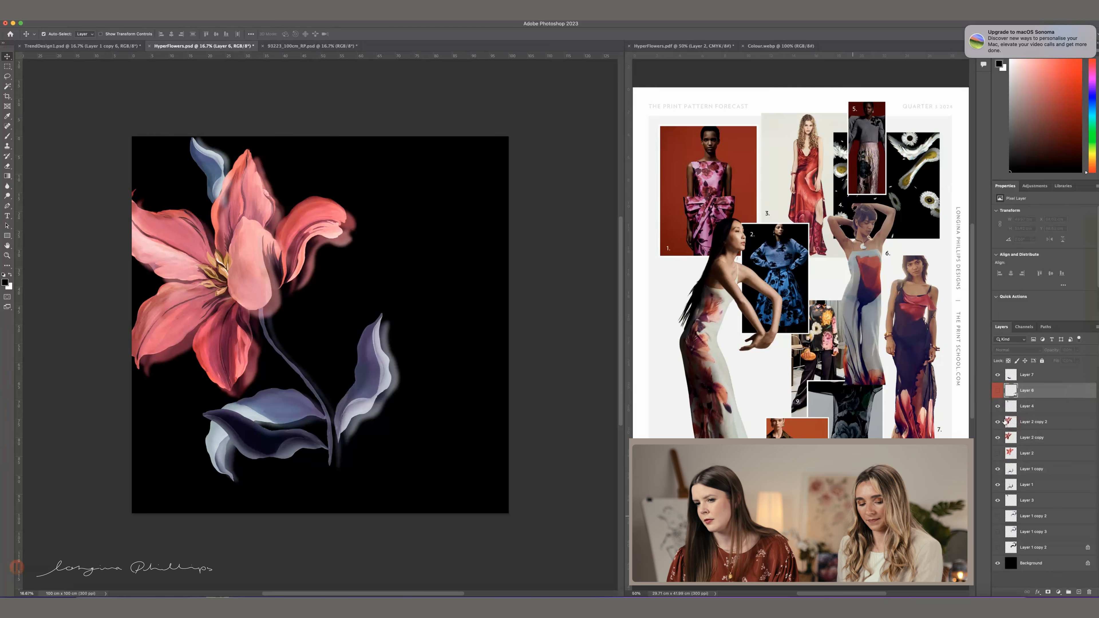
- Duplicate the sharp flower layer, Layer 2 copy, and place the copy to the lower right, overlapping the stem leaves
left_click(319, 305)
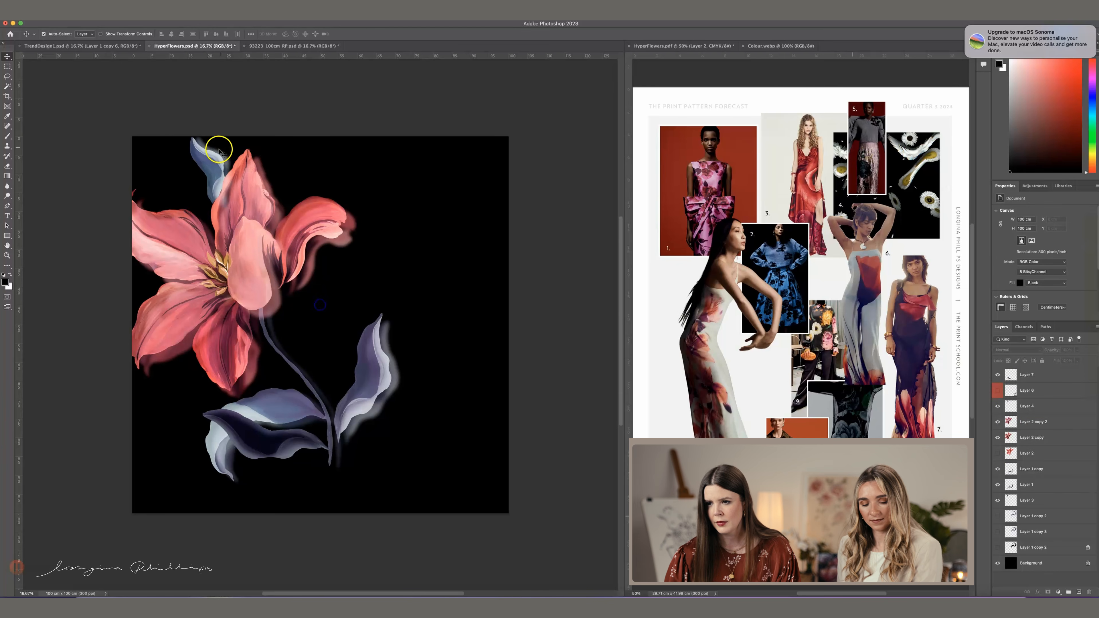
left_click_drag(234, 165, 402, 286, "alt")
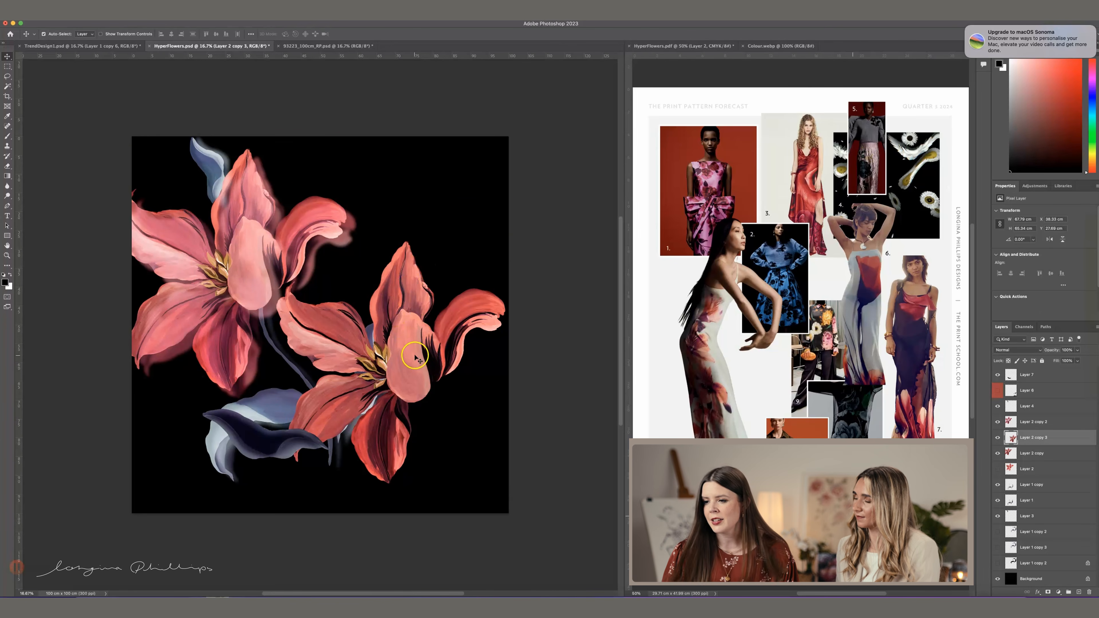
- Nudge the lower flower slightly up and left, and lasso and delete its curled petal on the right
left_click_drag(416, 356, 405, 350)
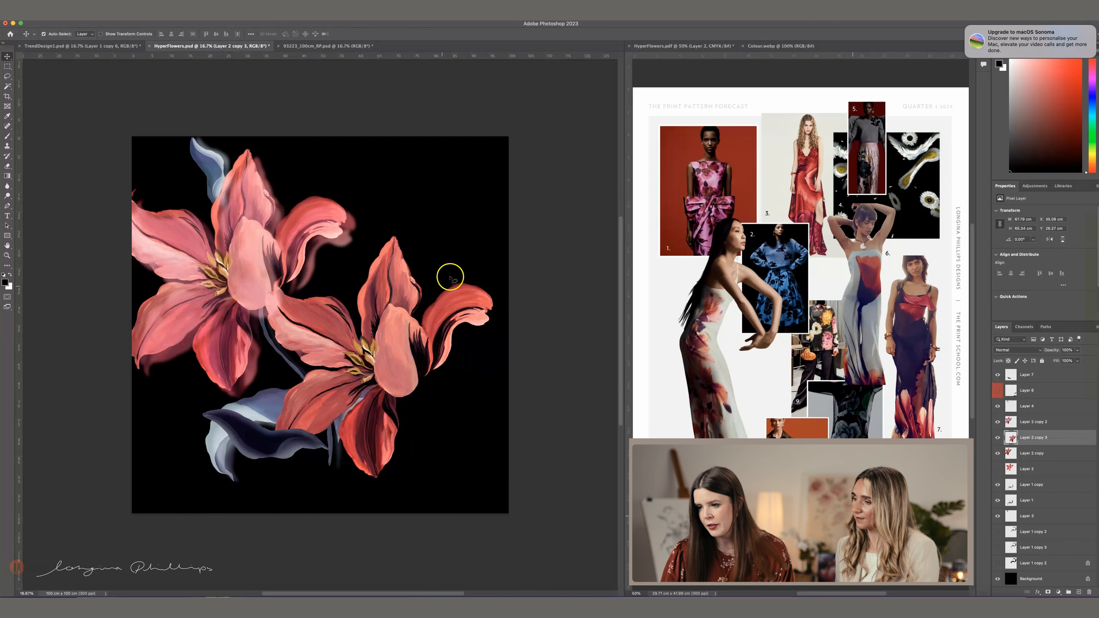
key("l")
left_click_drag(466, 248, 450, 274)
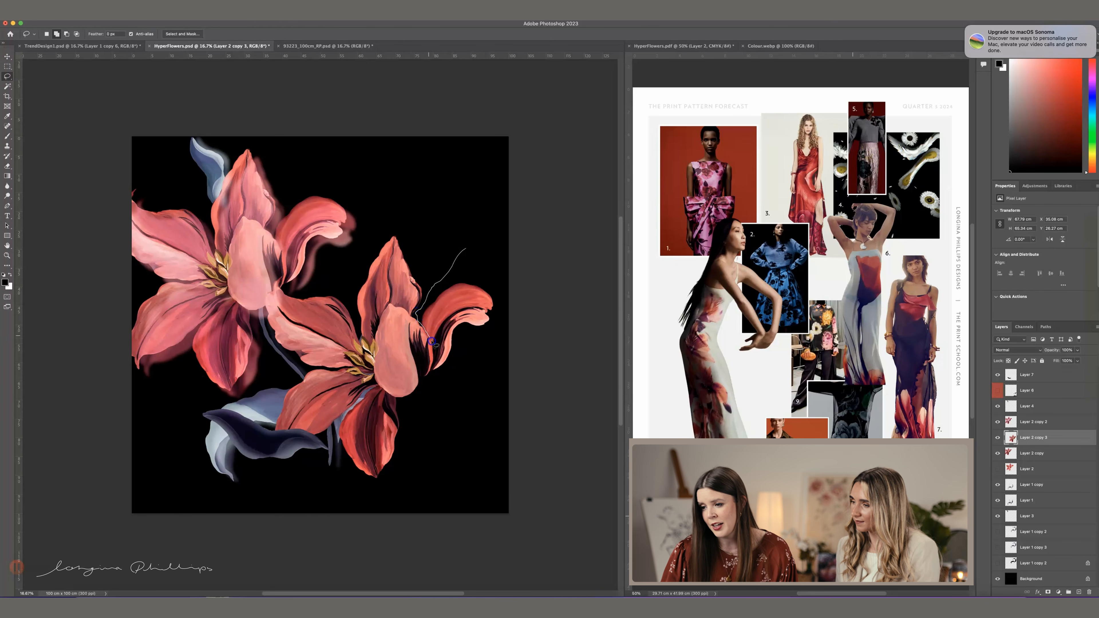
mouse_move(420, 399)
left_mouse_down()
mouse_move(498, 306)
mouse_move(476, 260)
left_mouse_up()
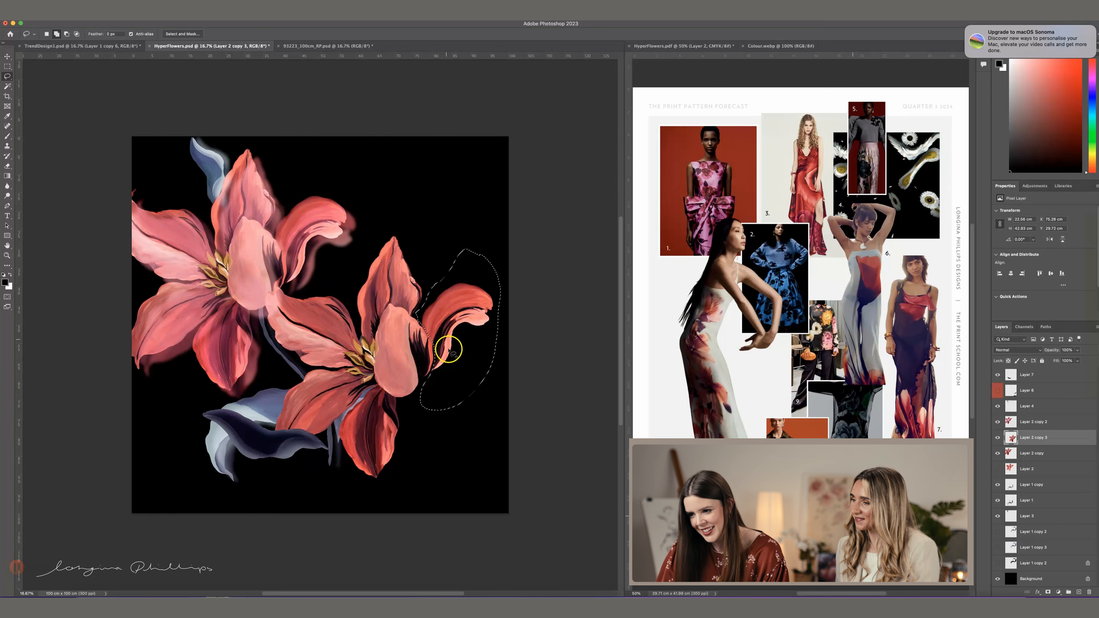
key("Delete")
left_click(430, 307)
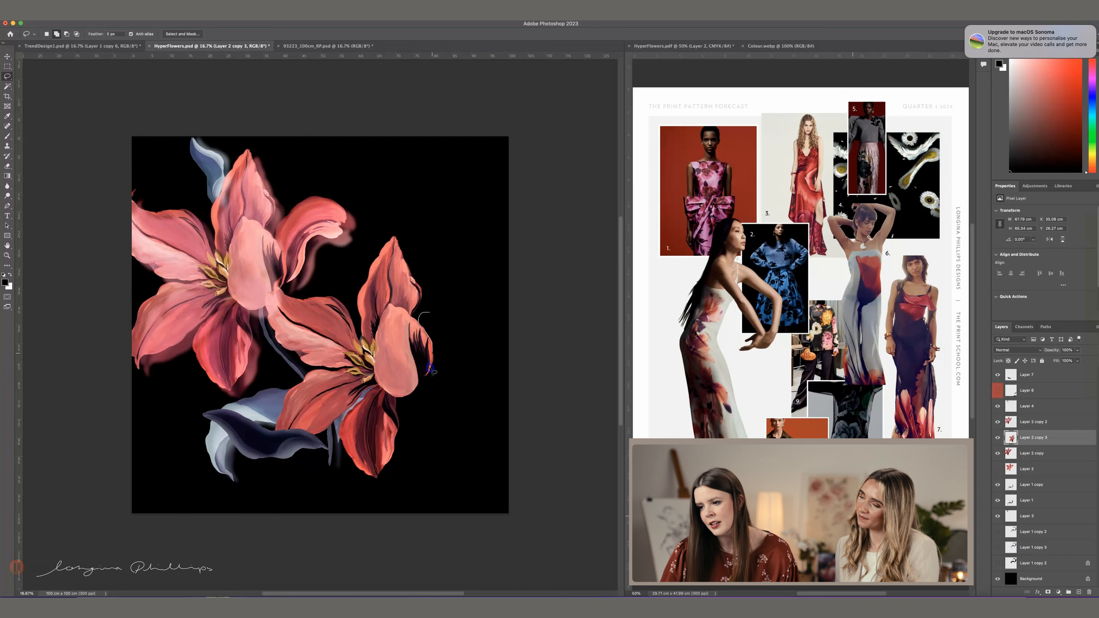
- Trim the leftover edge beside the lower flower's rounded front petal and shift the flower to the right
mouse_move(430, 368)
left_mouse_down()
mouse_move(454, 344)
mouse_move(439, 376)
mouse_move(434, 356)
left_mouse_up()
key("super+d")
key("v")
left_click(400, 356)
- Lasso and delete the lower flower's rounded front petal, and move the flower slightly up and right
key("l")
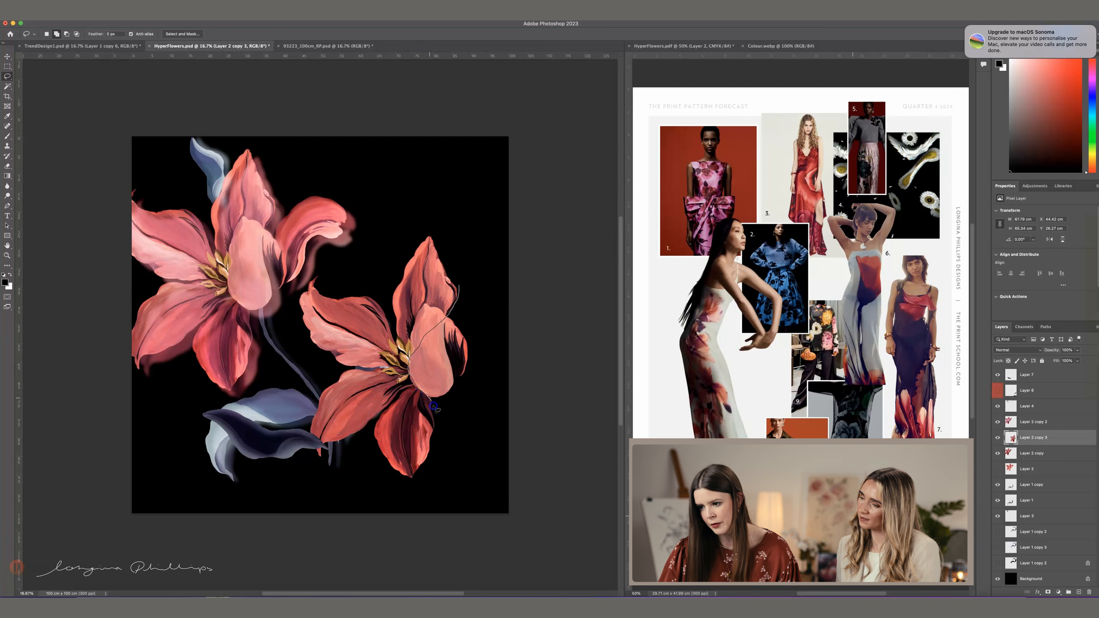
mouse_move(486, 430)
left_mouse_down()
mouse_move(493, 321)
mouse_move(461, 287)
left_mouse_up()
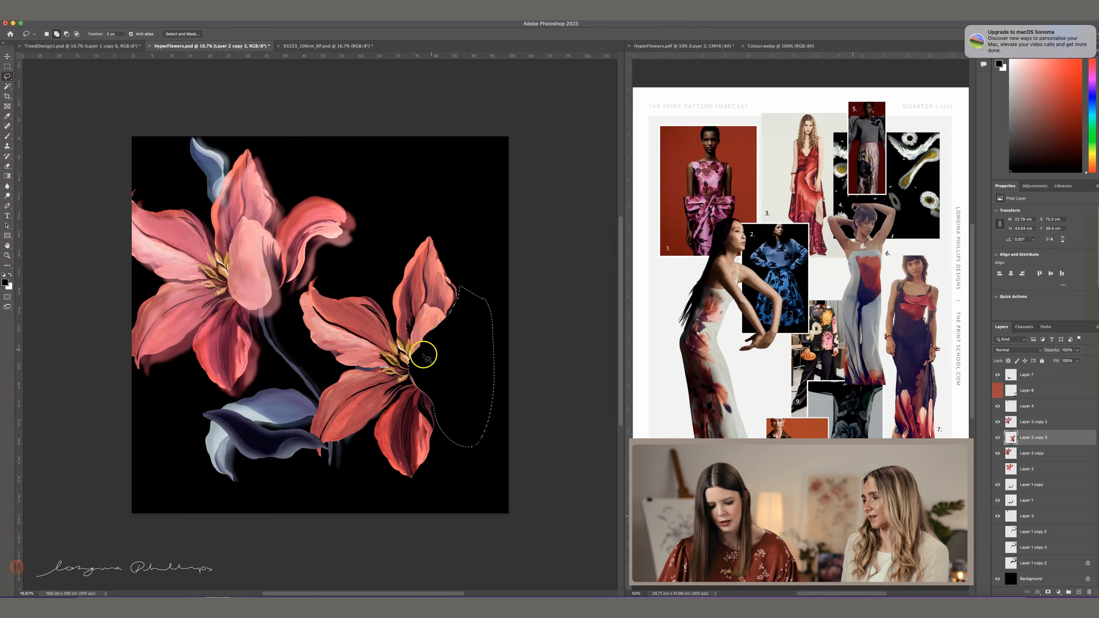
key("super+d")
key("v")
left_click_drag(423, 327, 439, 299)
- Lasso and delete the remaining fragments of the front petal at the lower flower's right side, and clear the selection
key("l")
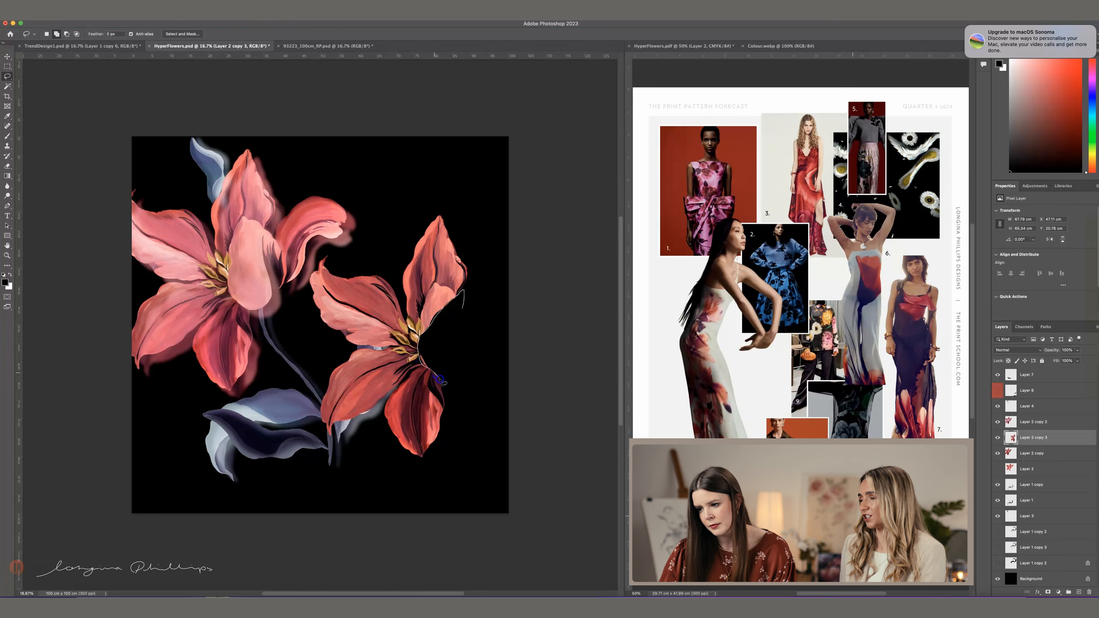
left_click_drag(448, 419, 466, 364)
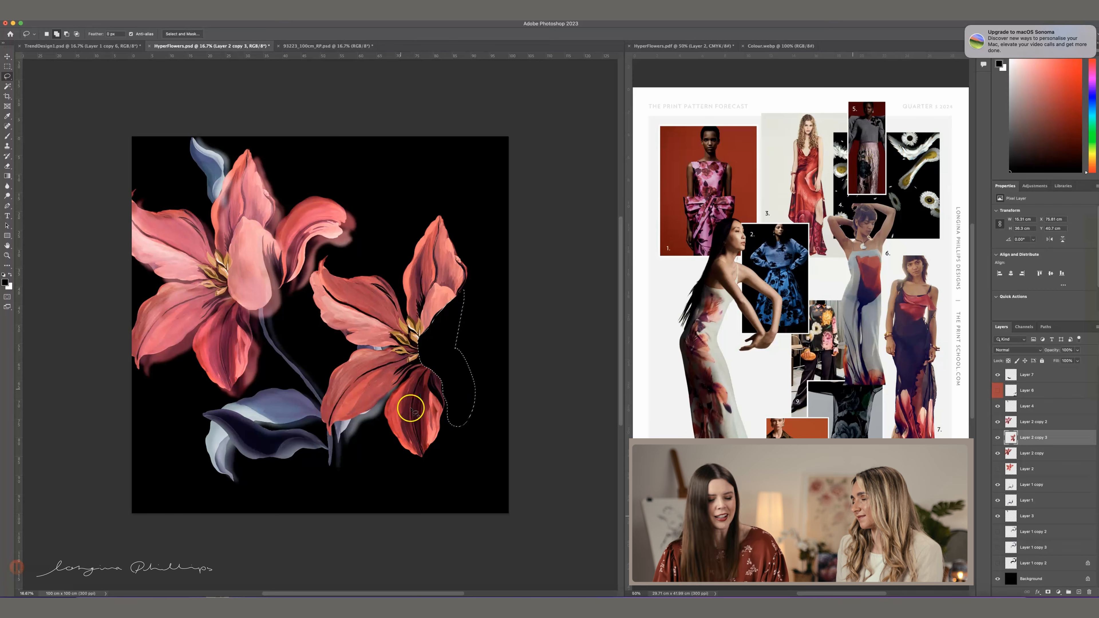
key("super+d")
- Reposition the trimmed lower flower so it sits over the blue leaf, within the right half of the canvas
key("v")
left_click_drag(420, 316, 430, 331)
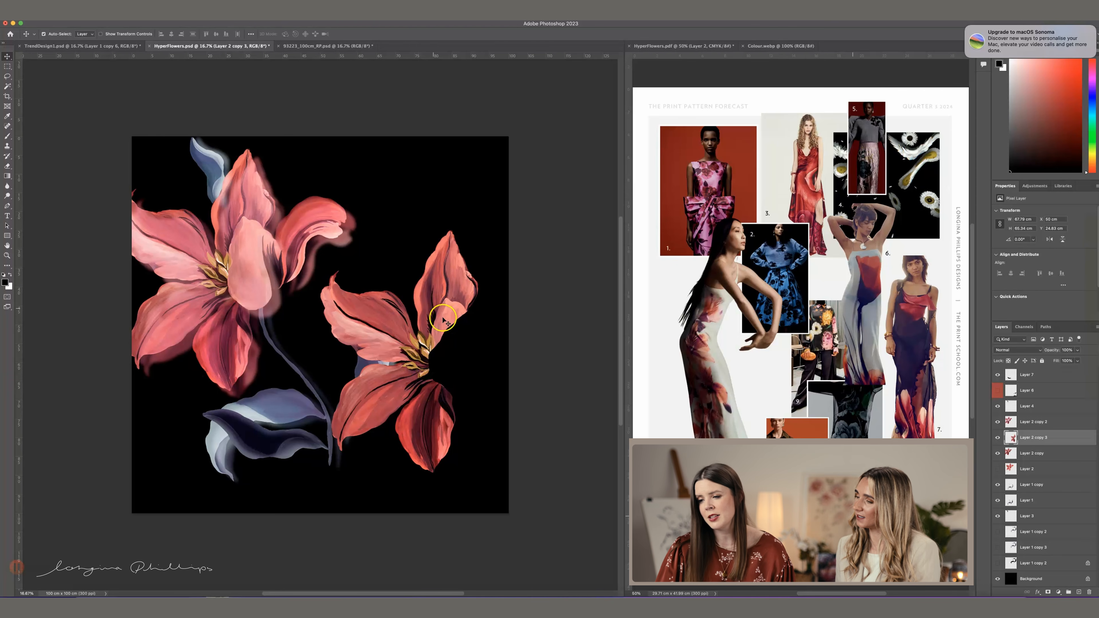
mouse_move(443, 334)
left_mouse_down()
mouse_move(474, 353)
mouse_move(479, 339)
mouse_move(463, 338)
left_mouse_up()
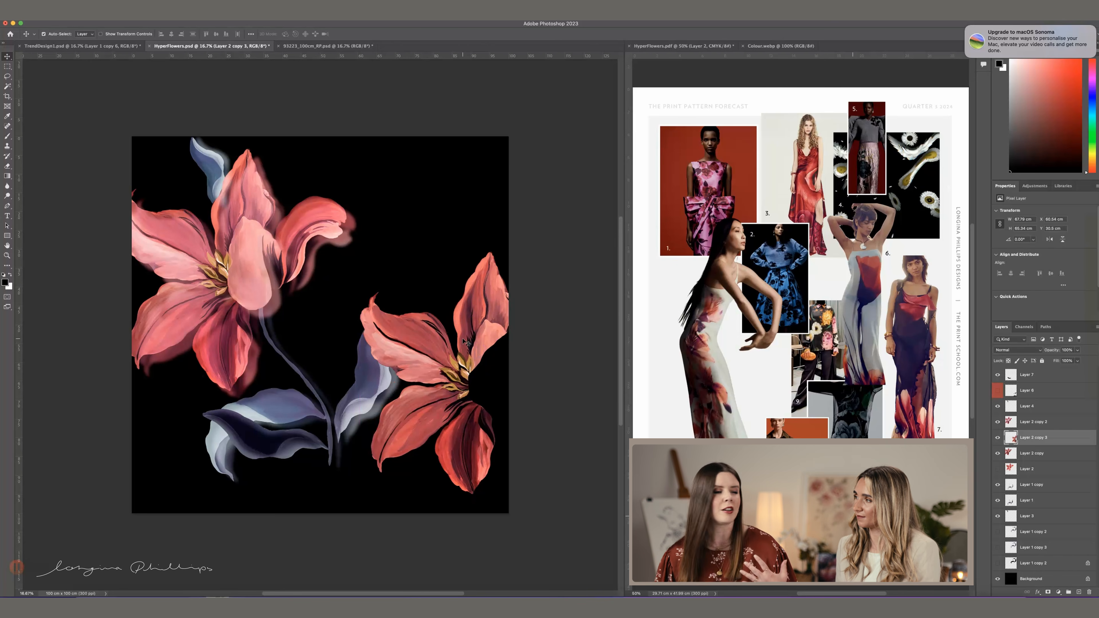
left_click_drag(489, 329, 456, 313)
left_click_drag(454, 439, 448, 435)
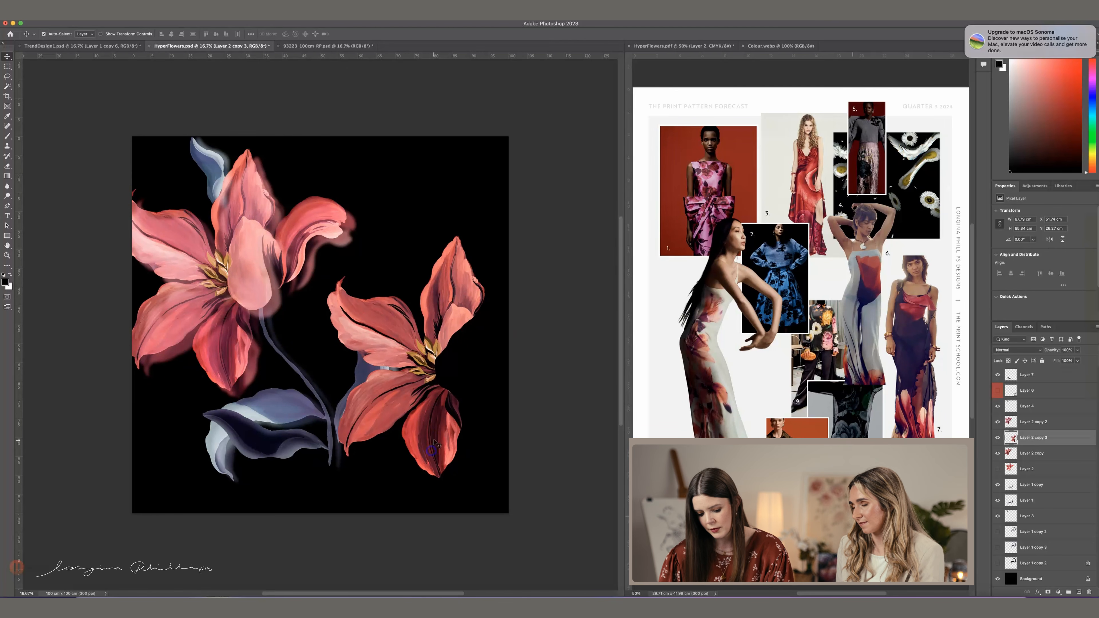
- Copy the lower flower's dark red bottom petal to a new layer and move the copy up over the gap
key("l")
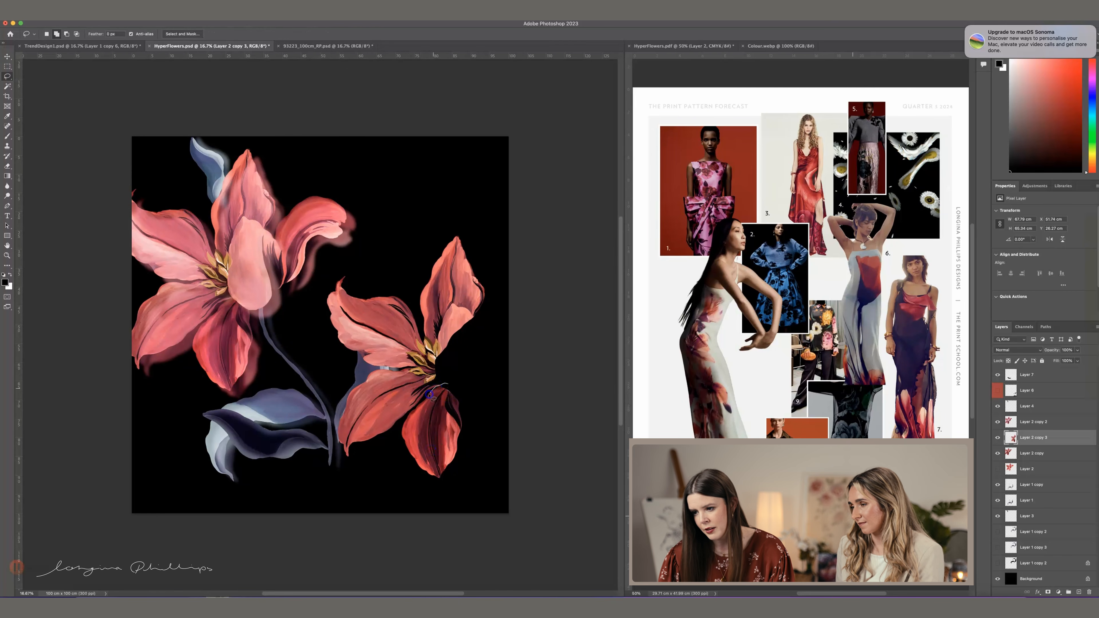
mouse_move(402, 426)
left_mouse_down()
mouse_move(480, 407)
mouse_move(438, 394)
left_mouse_up()
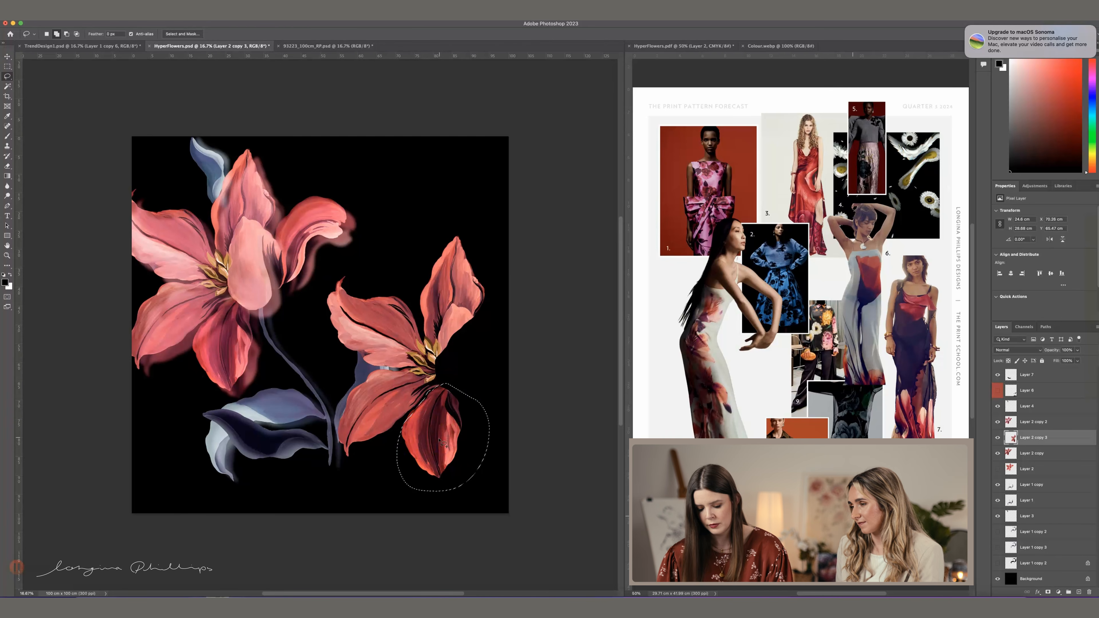
key("super+j")
left_click_drag(441, 435, 450, 372)
- Try filling the gap by flipping the dark petal copy horizontally and rotating it, and delete the copy
key("super+t")
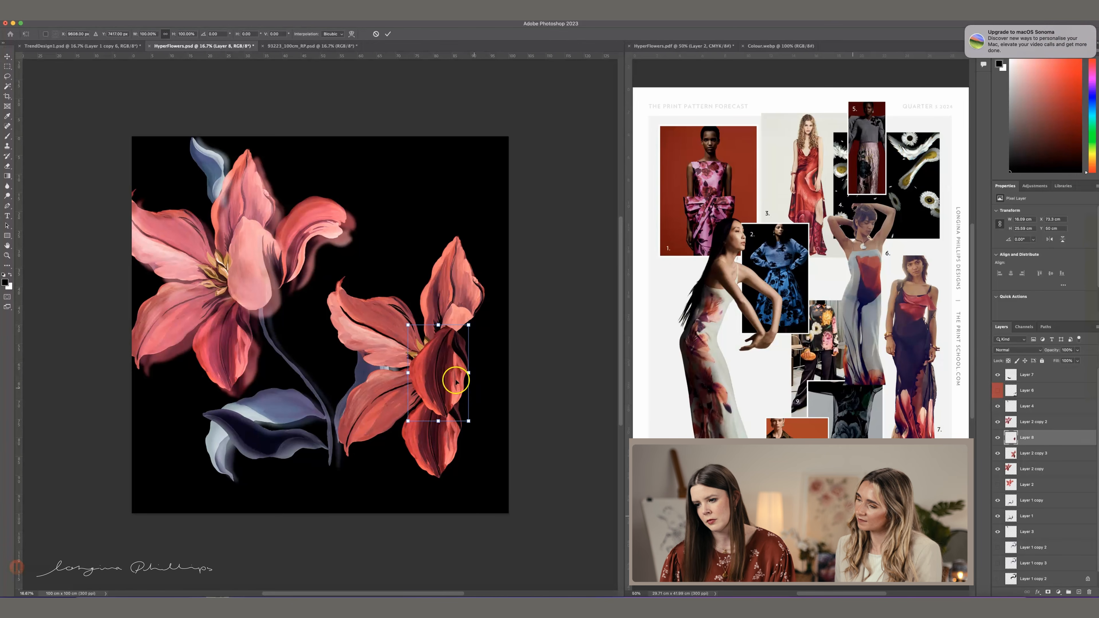
right_click(434, 378)
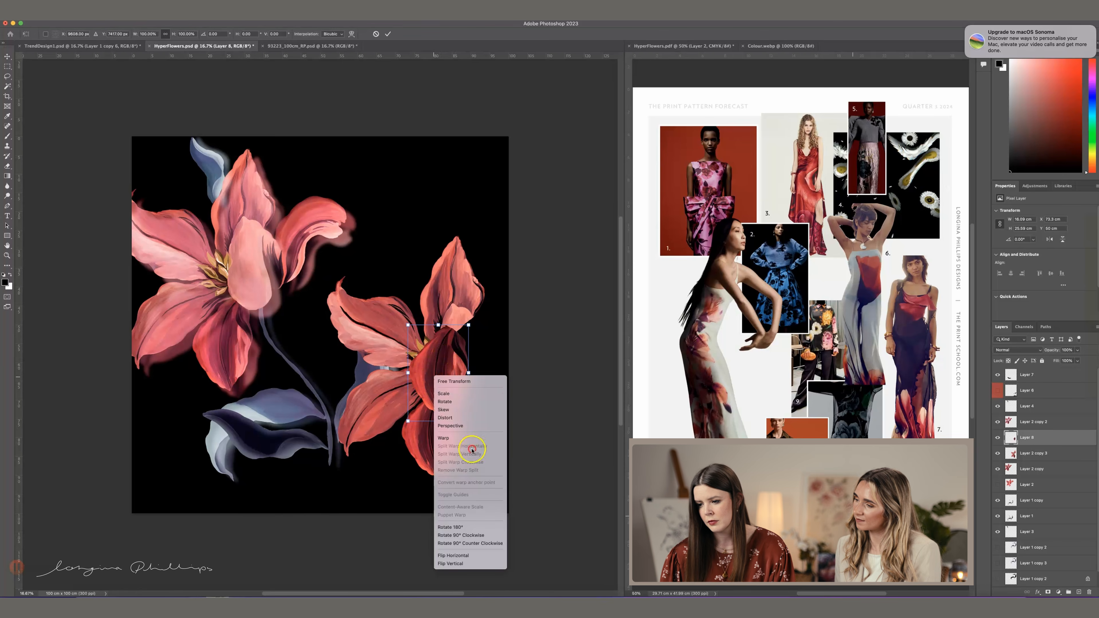
left_click(474, 555)
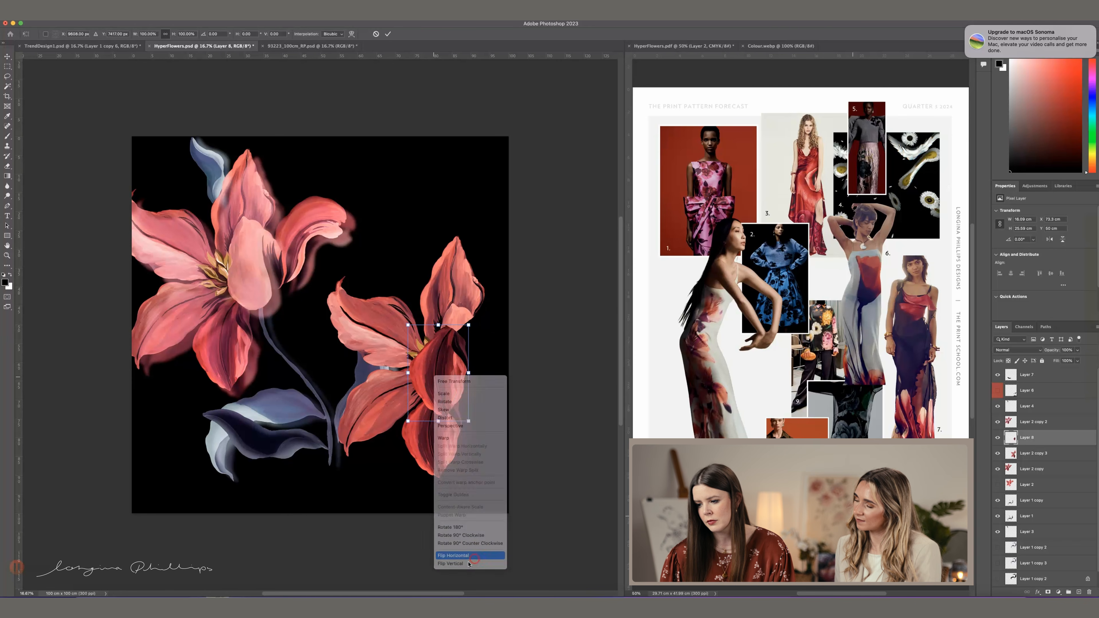
left_click_drag(446, 279, 478, 470)
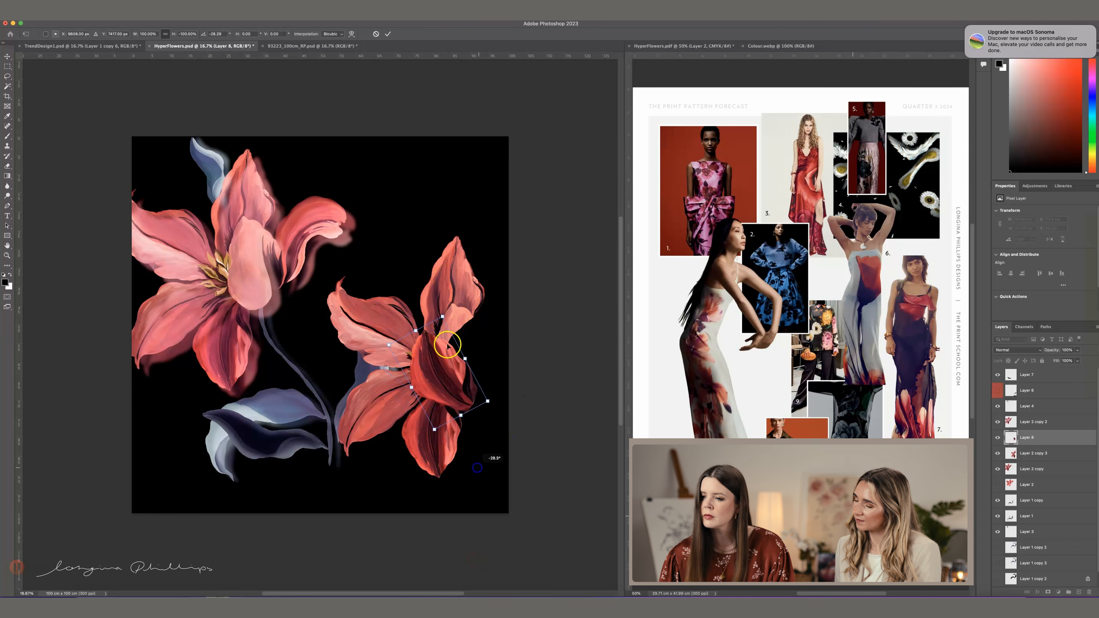
left_click_drag(442, 352, 440, 325)
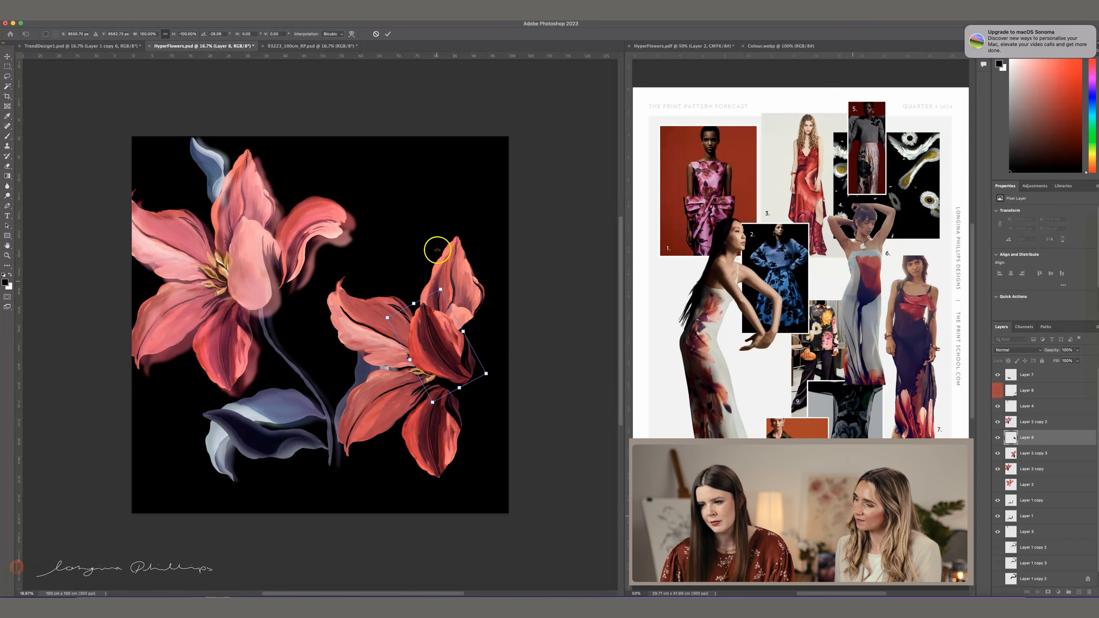
right_click(441, 329)
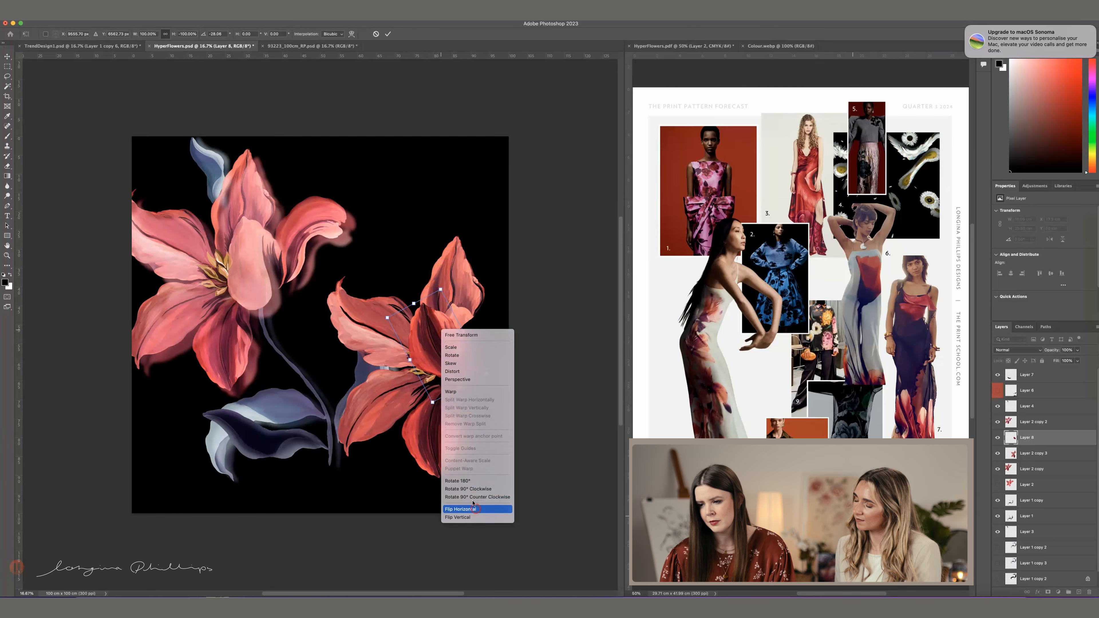
left_click(474, 510)
left_click_drag(354, 272, 350, 276)
left_click_drag(453, 340, 472, 323)
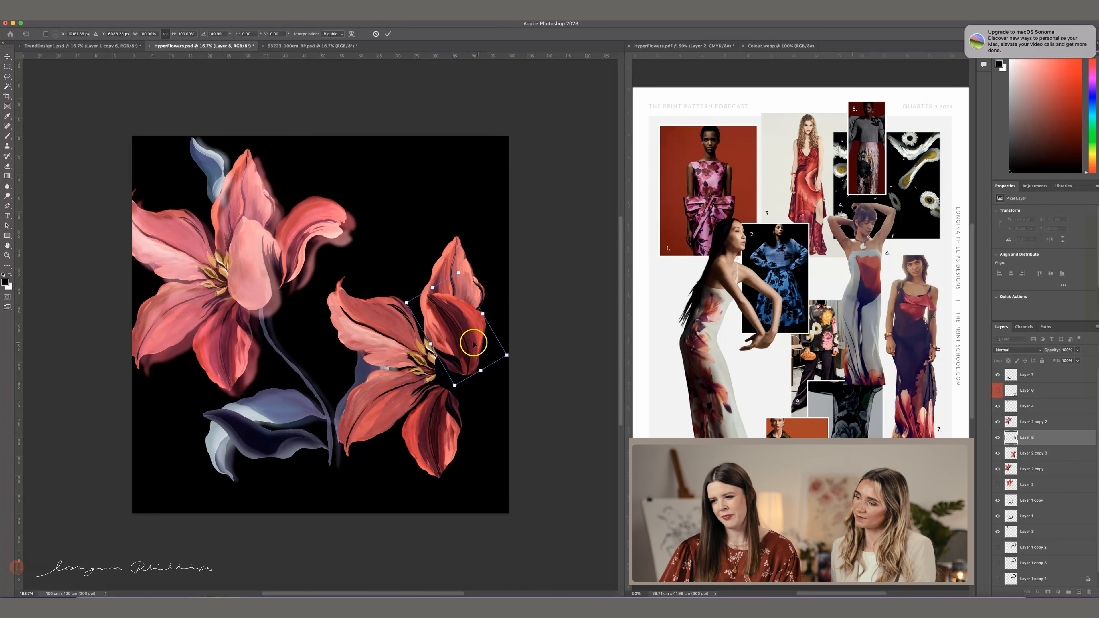
key("Return")
key("Delete")
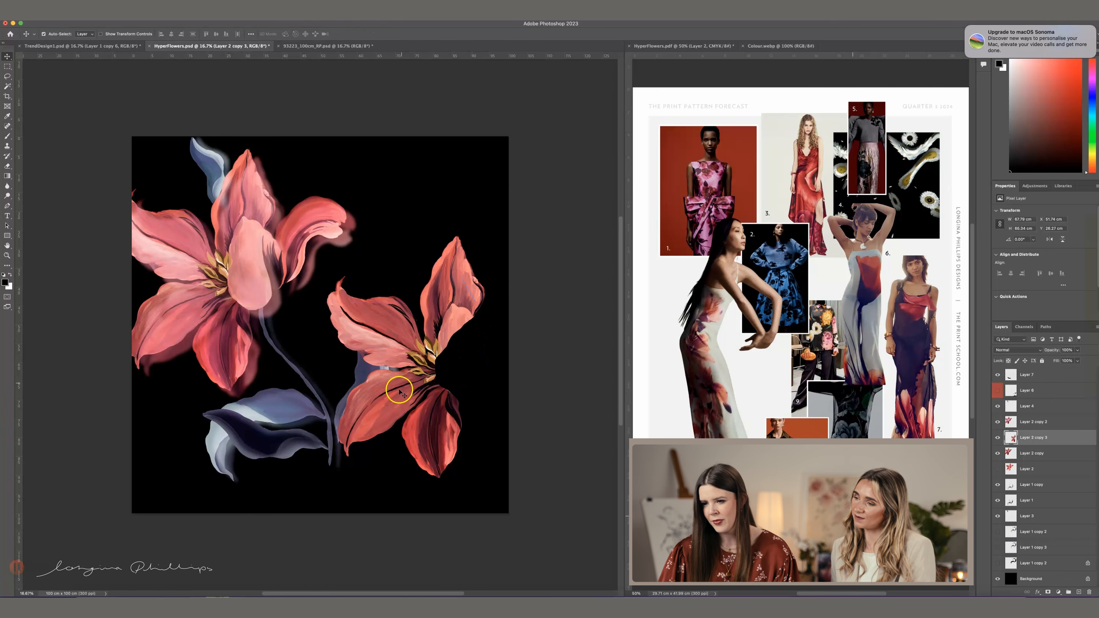
- Shift the lower flower slightly to the right, leaving the blue leaves in their original place
left_click_drag(389, 397, 395, 402)
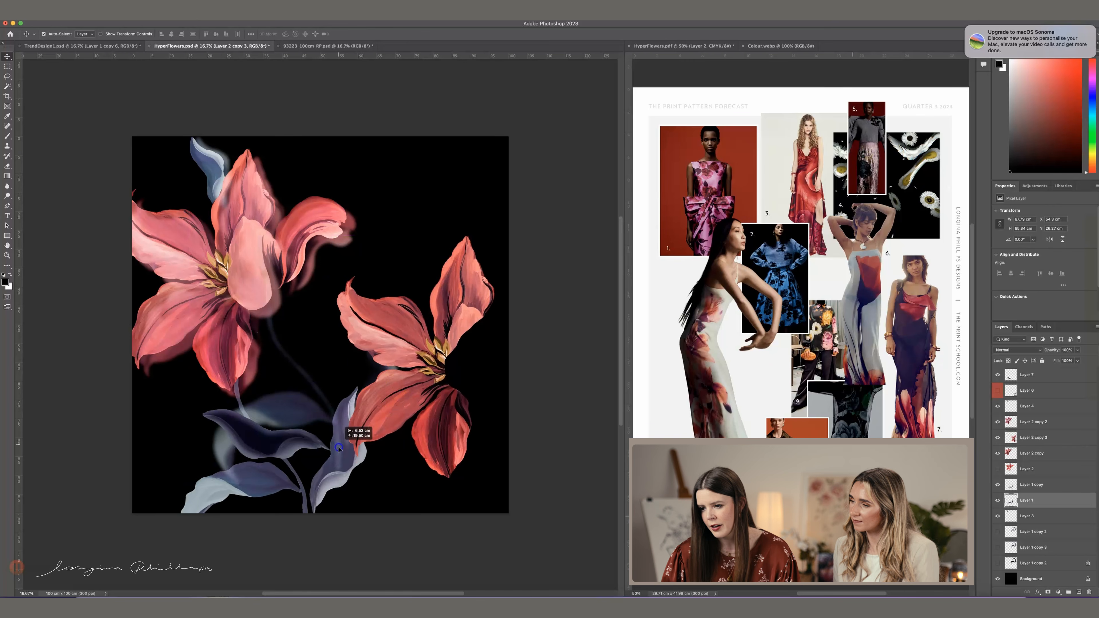
left_click(375, 424, "super")
left_click(391, 408)
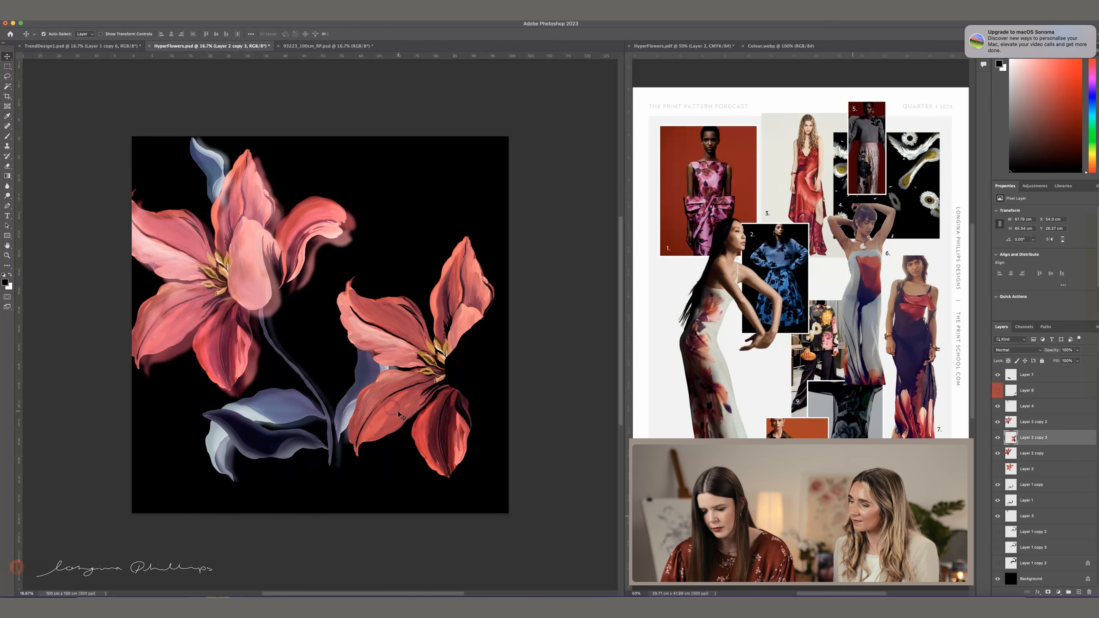
- Copy the lower flower's lower-left petal to a new layer and place the copy over the gap on the right
key("l")
mouse_move(362, 373)
left_mouse_down()
mouse_move(347, 459)
mouse_move(396, 446)
left_mouse_up()
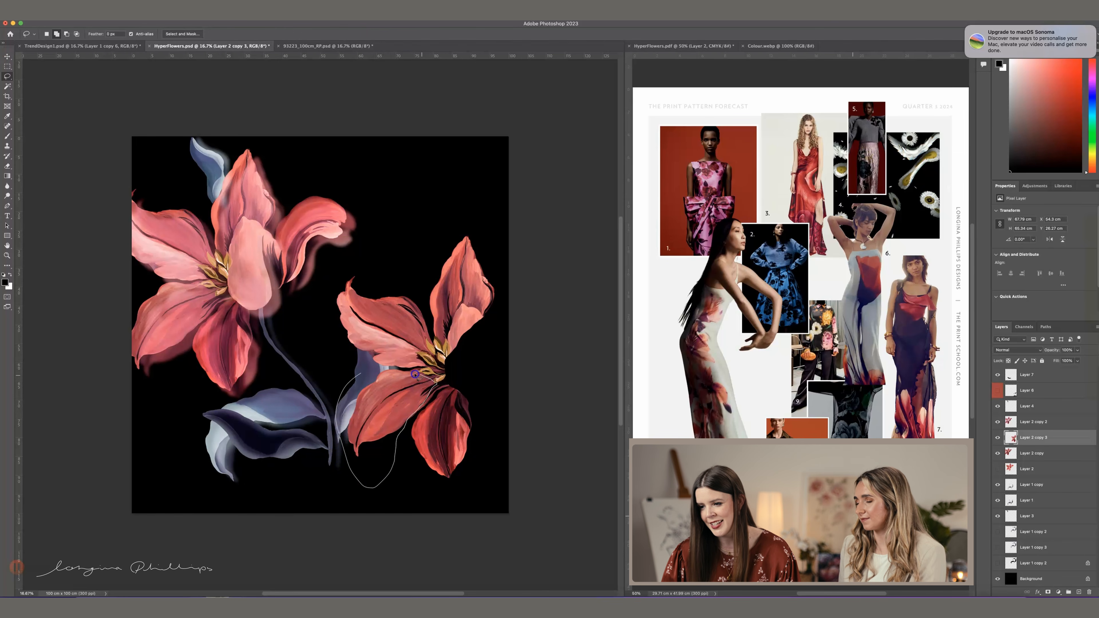
left_click_drag(357, 391, 456, 352)
key("super+j")
key("v")
- Flip the new petal copy horizontally and apply the transformation
key("super+t")
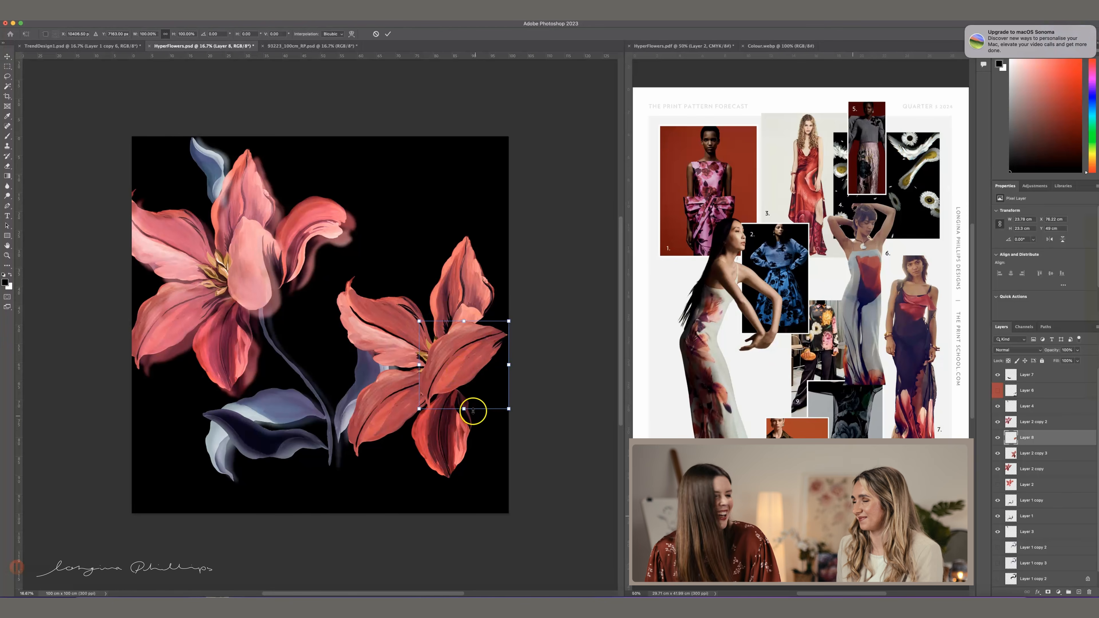
right_click(461, 362)
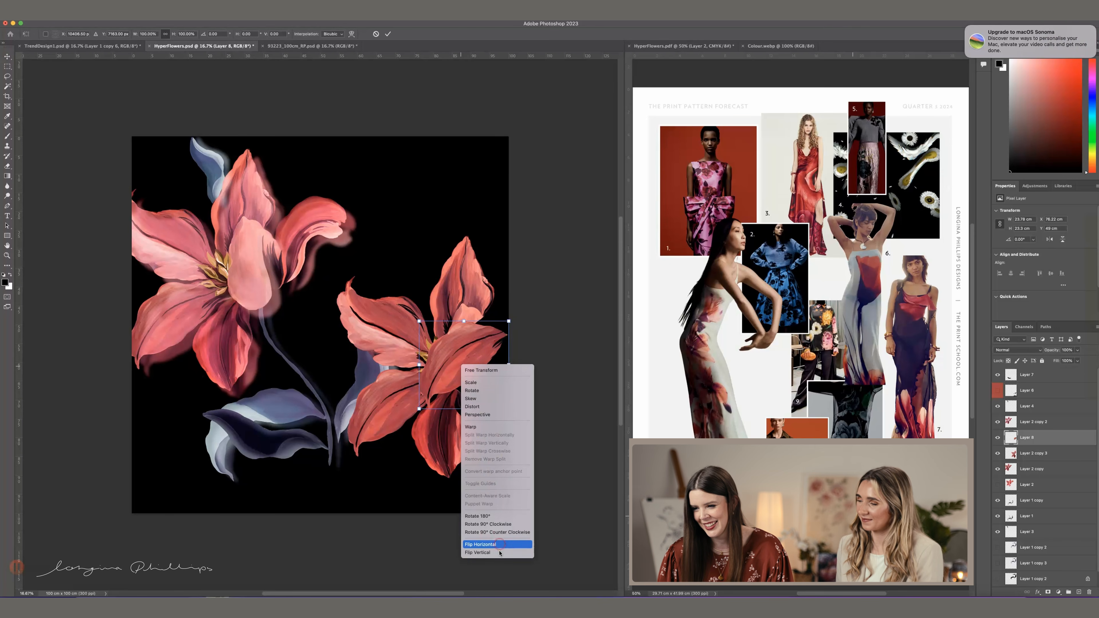
left_click(480, 544)
key("Return")
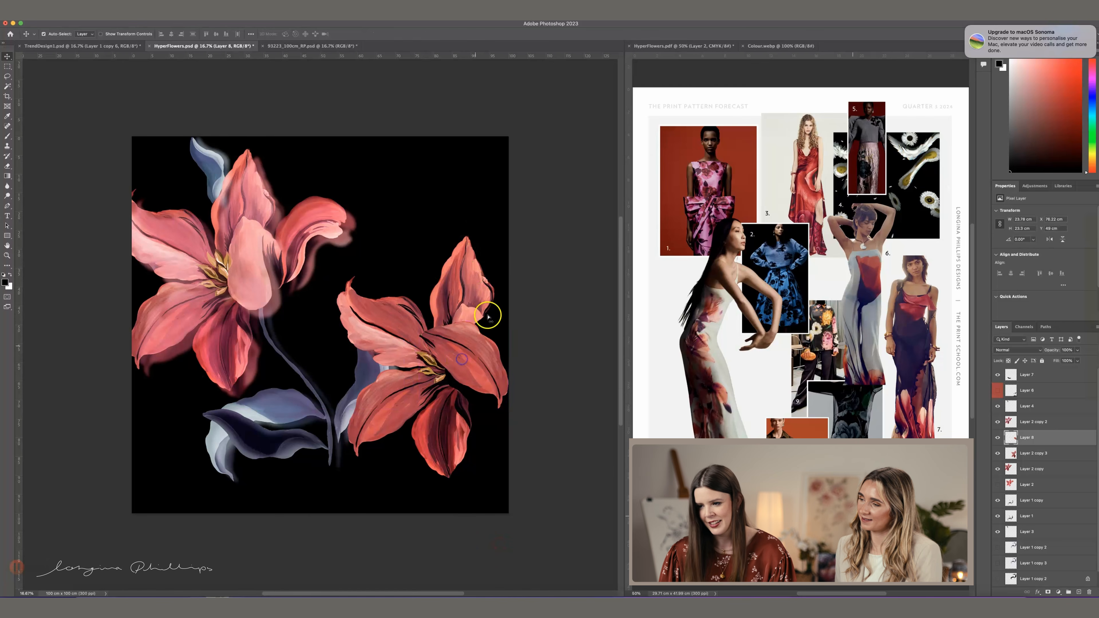
- Rotate the petal copy by about -159°, move it up to the flower centre and scale it to about 91%
key("super+t")
left_click_drag(480, 280, 403, 471)
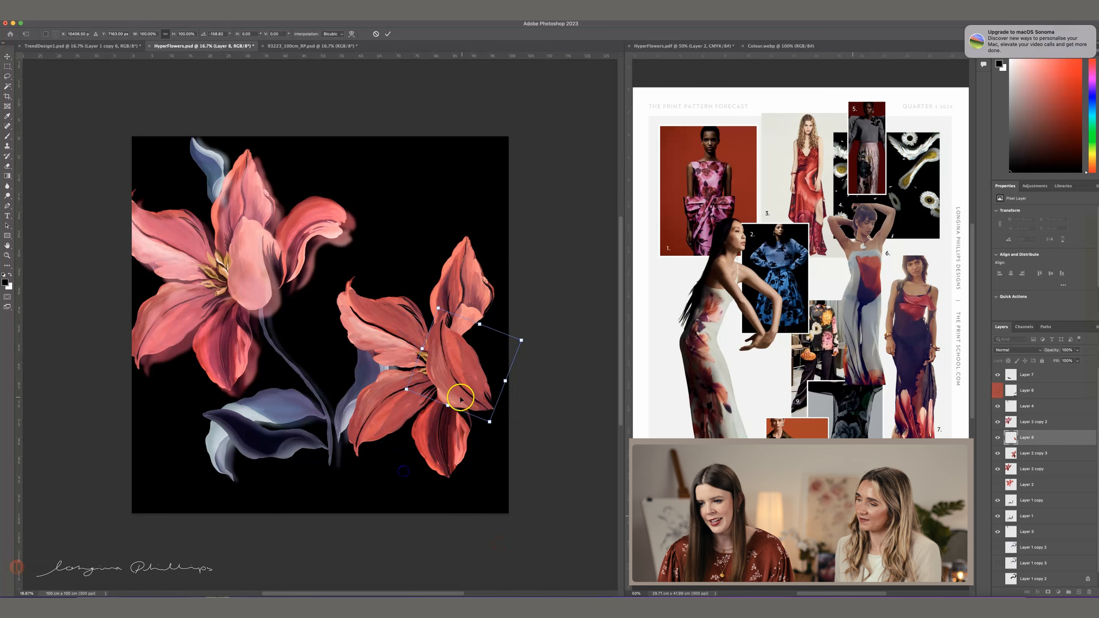
left_click_drag(461, 398, 460, 371)
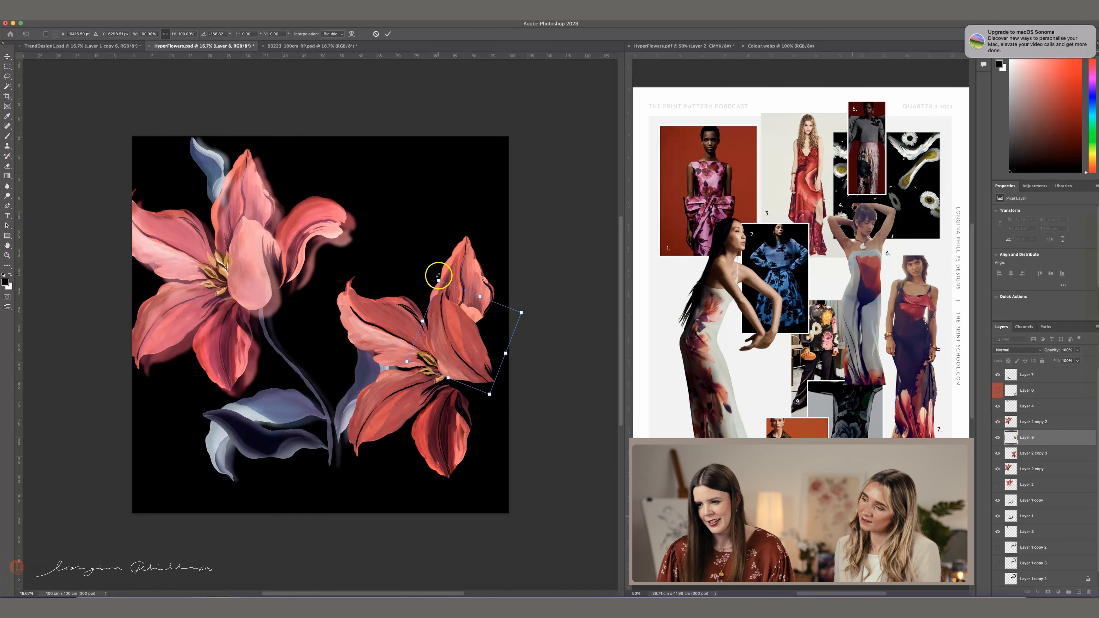
left_click_drag(436, 282, 443, 291)
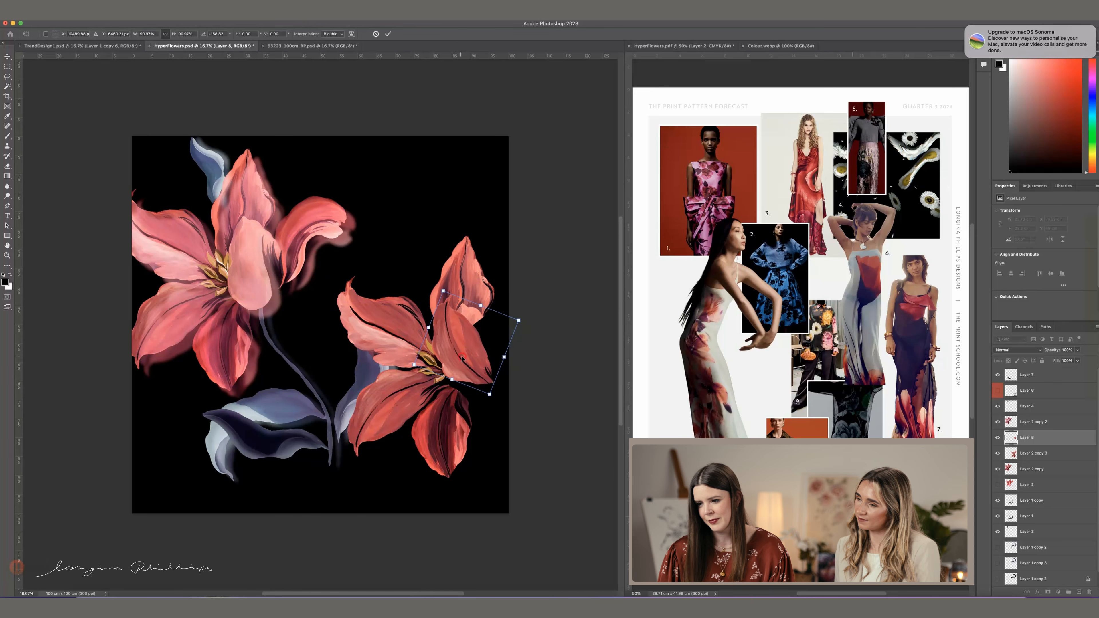
- Flip the petal copy horizontally, rotate it to point down and right, and enlarge it slightly
right_click(462, 357)
left_click(497, 536)
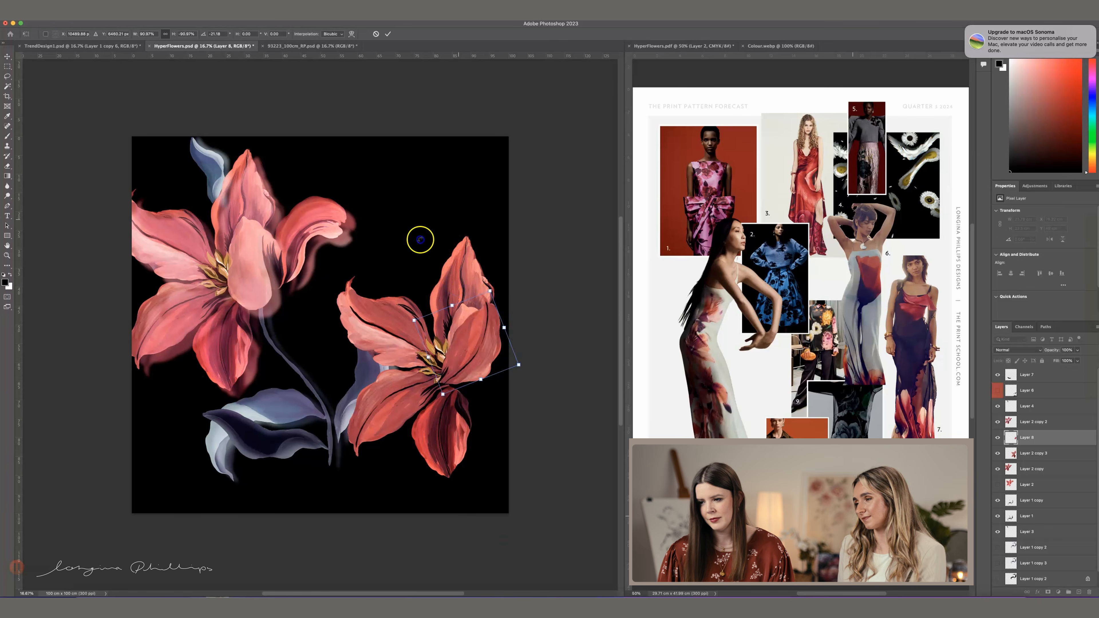
left_click_drag(420, 240, 380, 330)
mouse_move(505, 350)
left_mouse_down()
mouse_move(476, 357)
mouse_move(508, 368)
left_mouse_up()
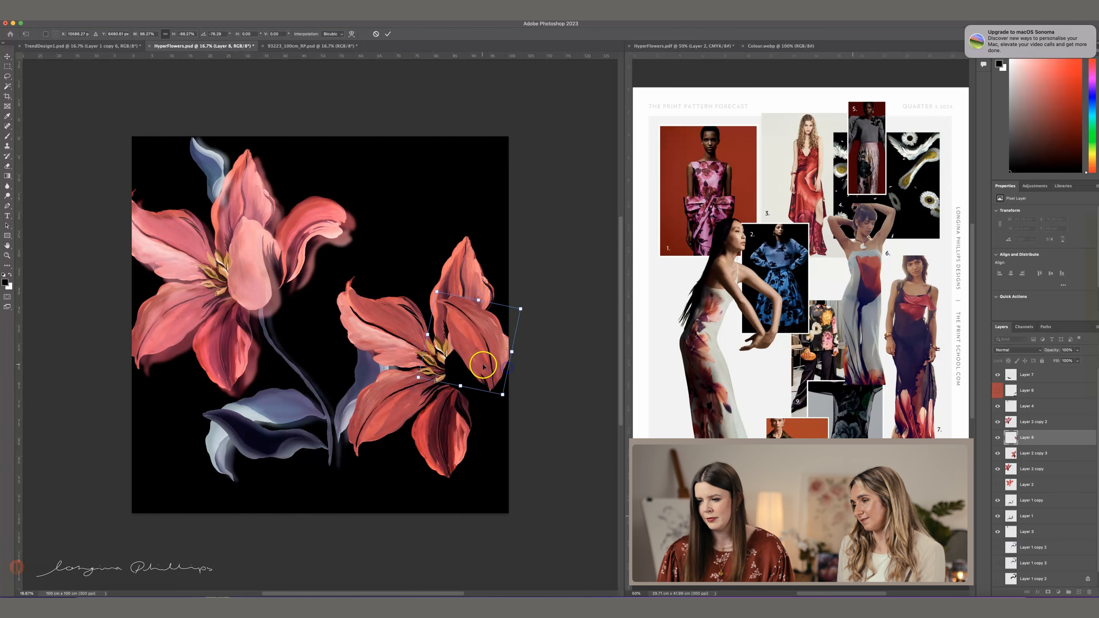
- Flip the petal copy horizontally, rotate and position it pointing upward on the right side of the flower centre, and apply the transformation
right_click(471, 367)
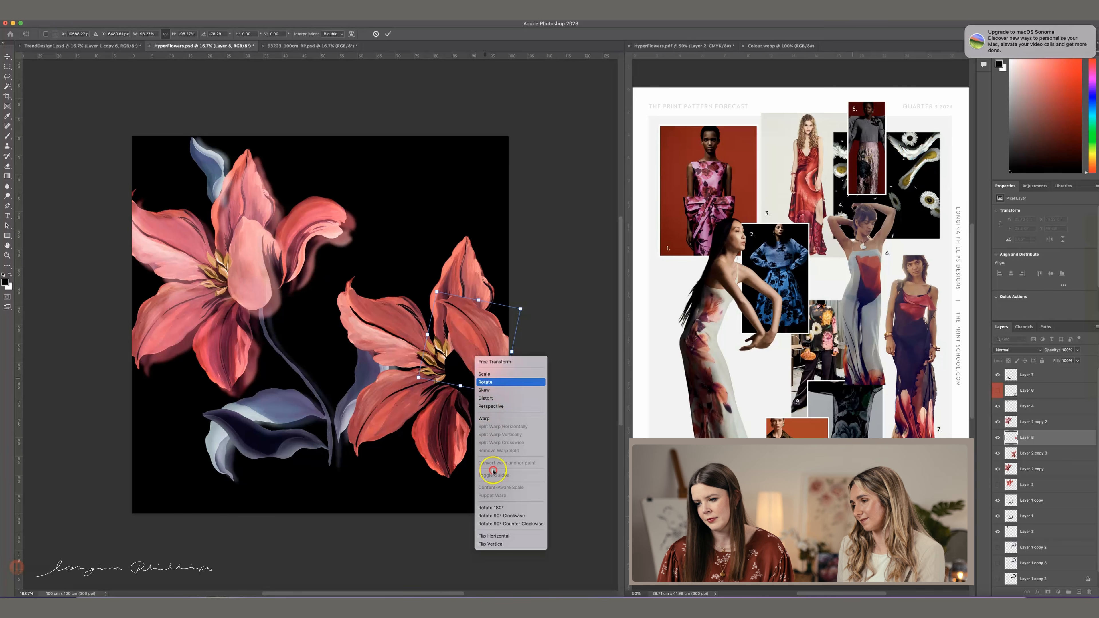
left_click(506, 536)
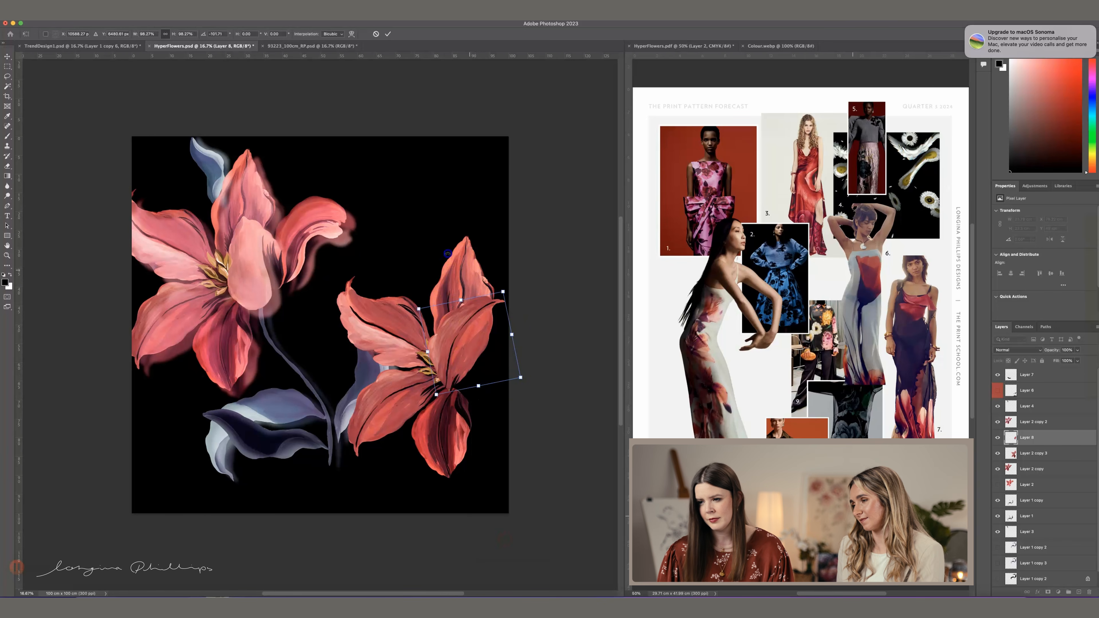
left_click_drag(447, 253, 401, 286)
left_click_drag(472, 345, 462, 340)
left_click_drag(477, 257, 507, 277)
left_click_drag(445, 355, 475, 341)
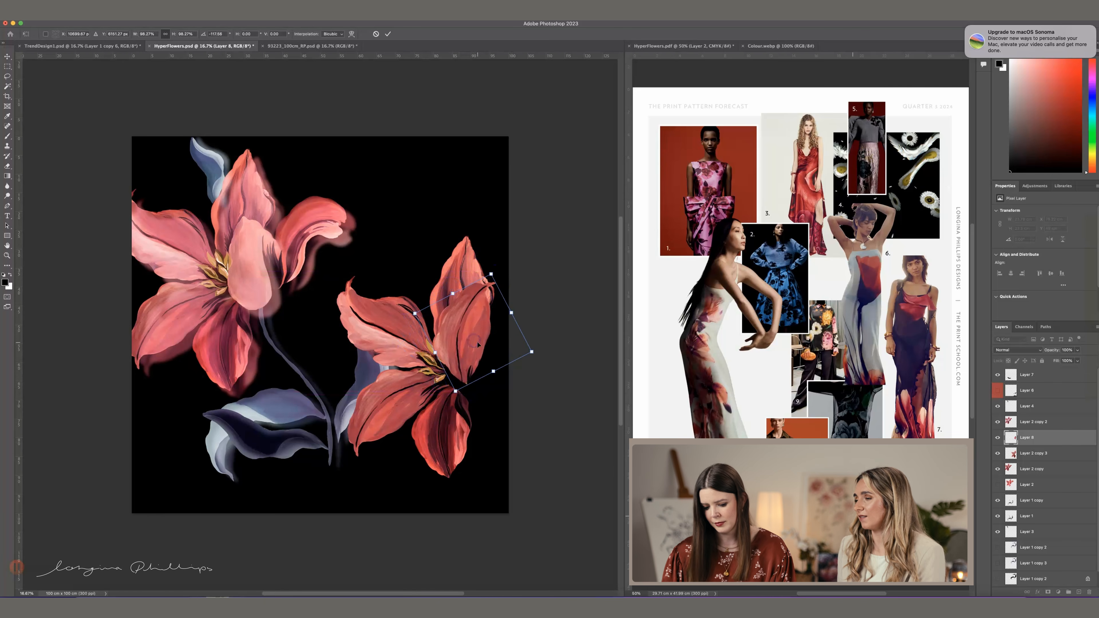
key("Return")
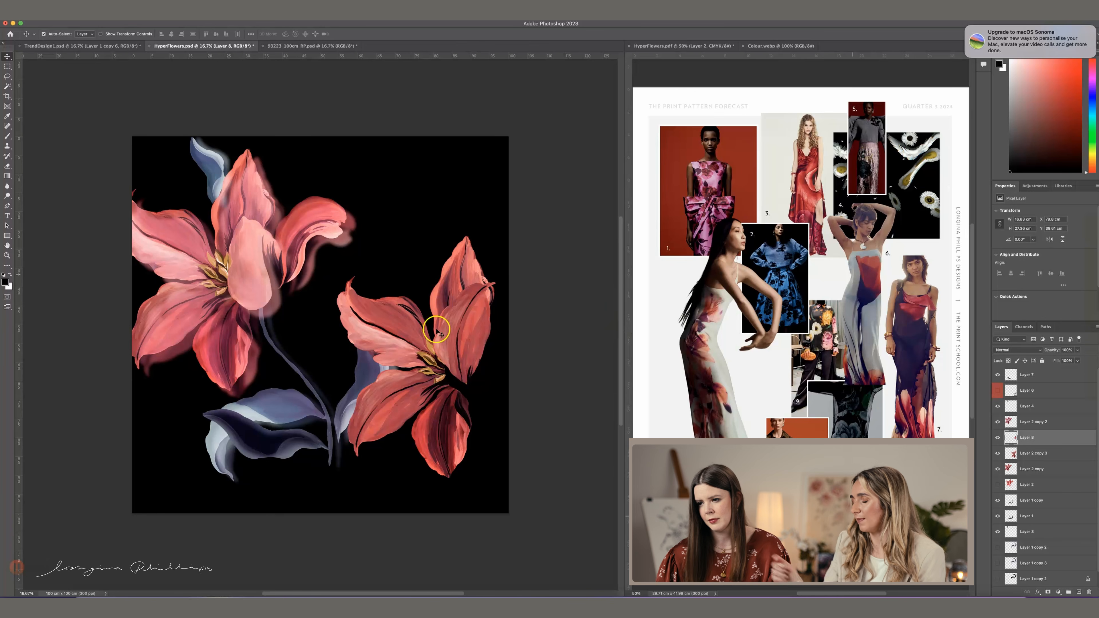
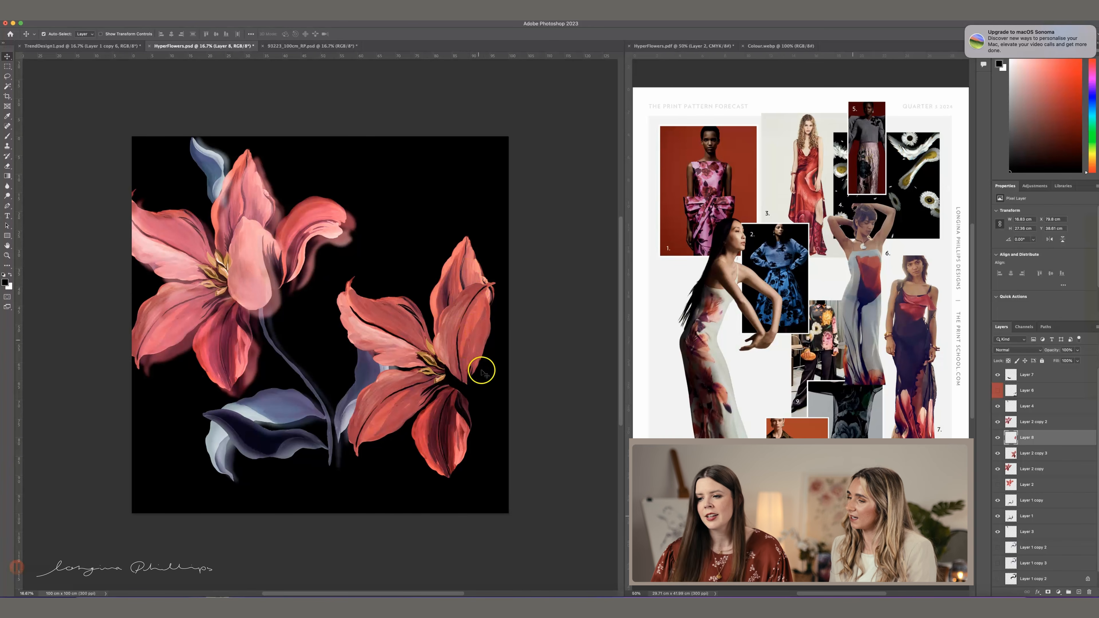
left_click(493, 374)
left_click_drag(478, 349, 479, 351)
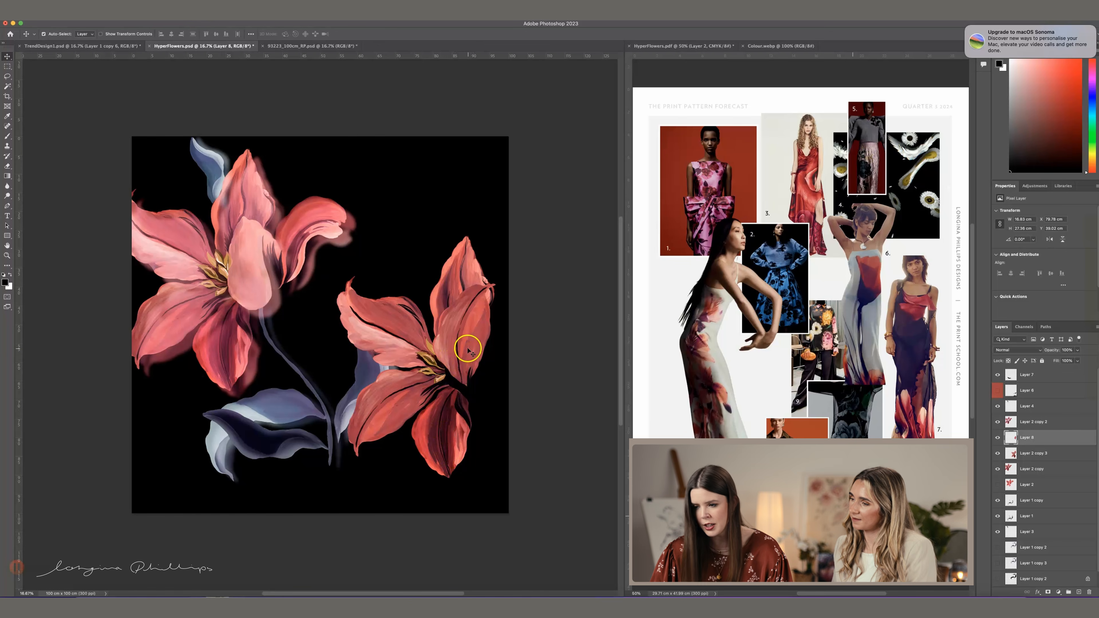
- Adjust the petal copy's Hue/Saturation with a slightly lower hue, saturation +24 and lightness about -16
key("super+u")
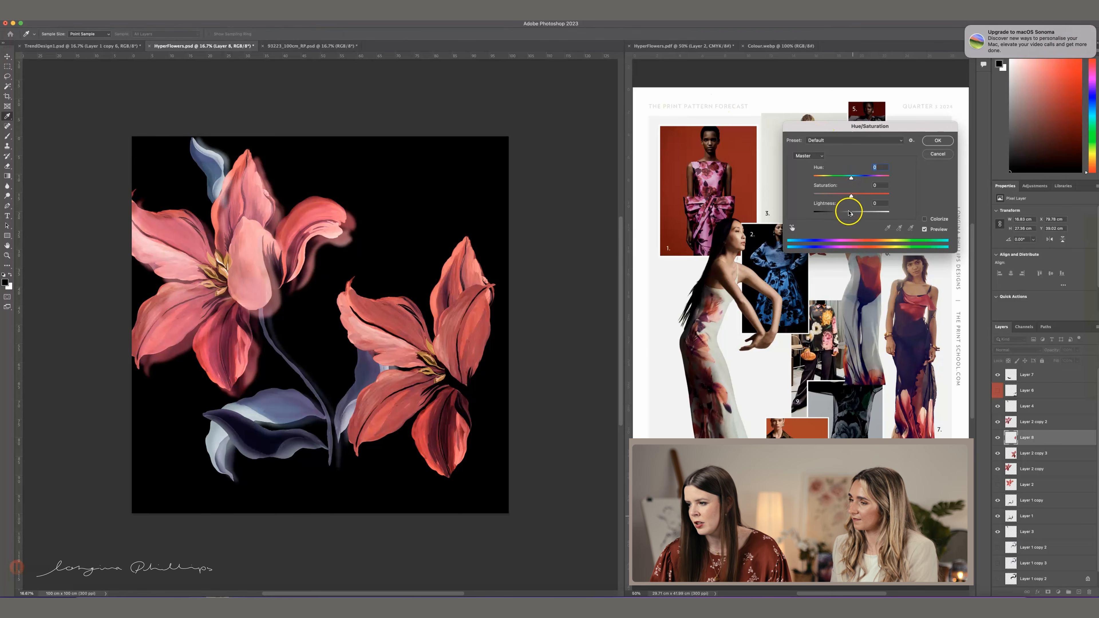
mouse_move(850, 215)
left_mouse_down()
mouse_move(856, 195)
mouse_move(846, 217)
left_mouse_up()
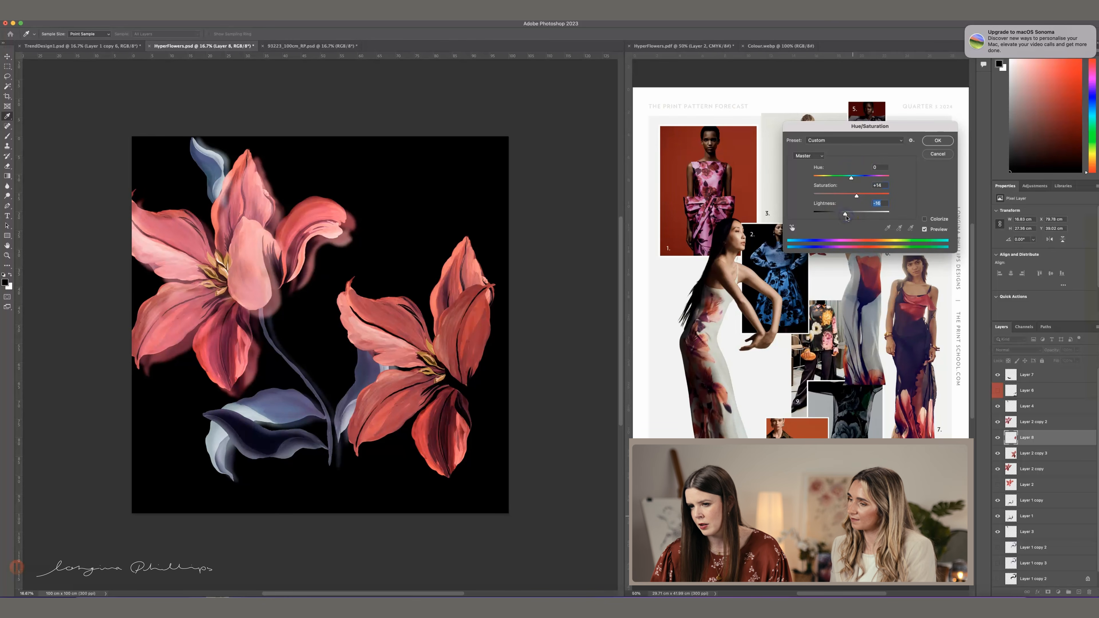
left_click(861, 196)
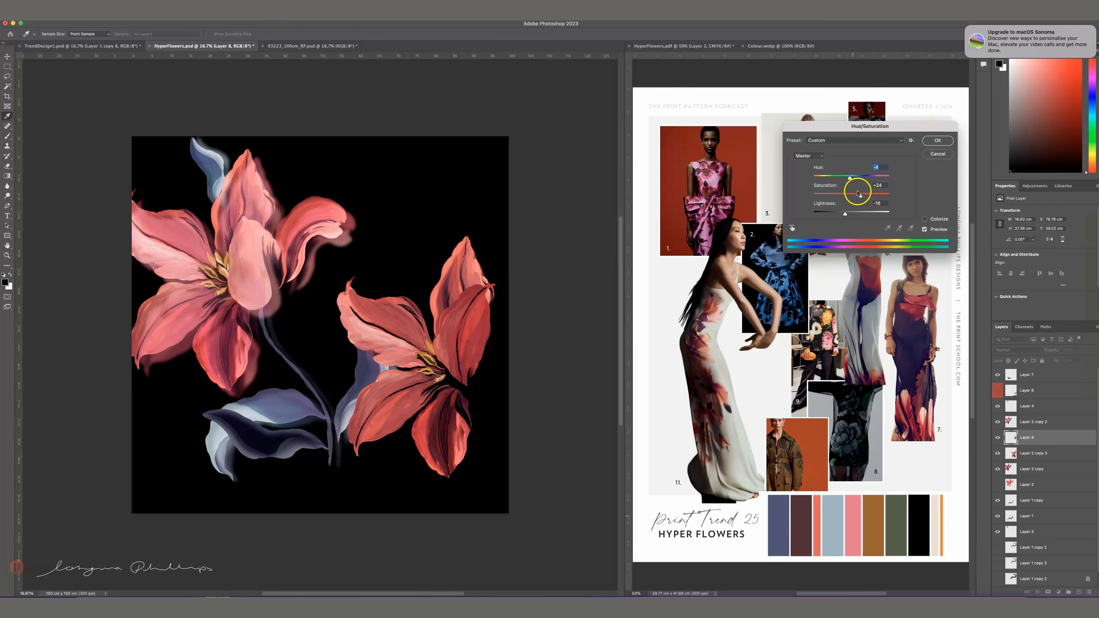
left_click(927, 141)
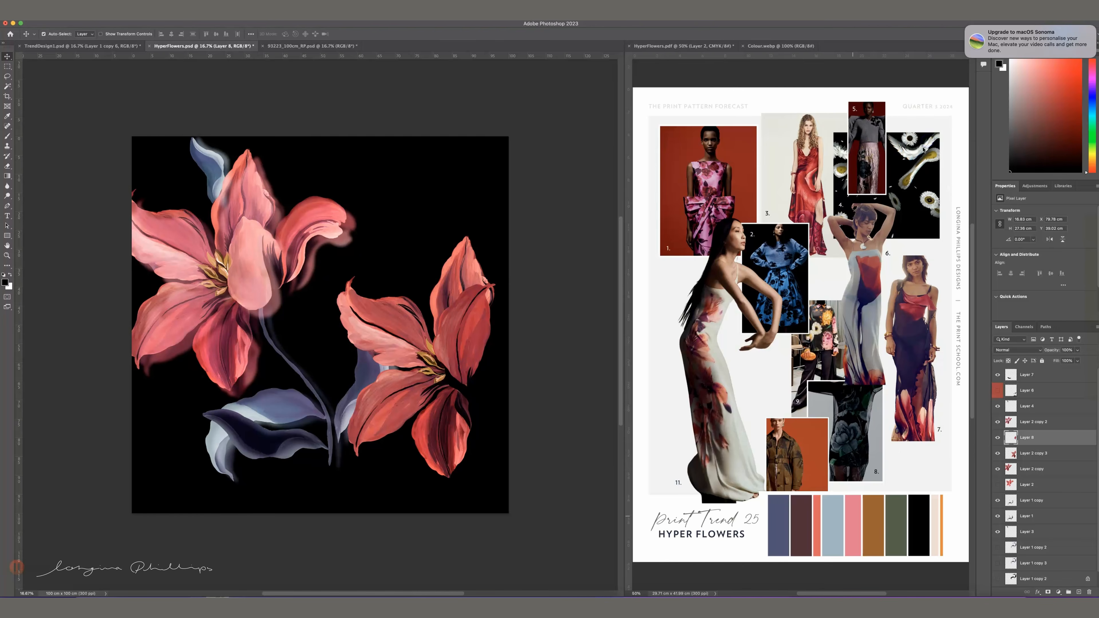
- Open the petal layer in Liquify, enlarge the warp brush to 2300 and push the petal's midrib, base and outer edge into a new curve
left_click(972, 27)
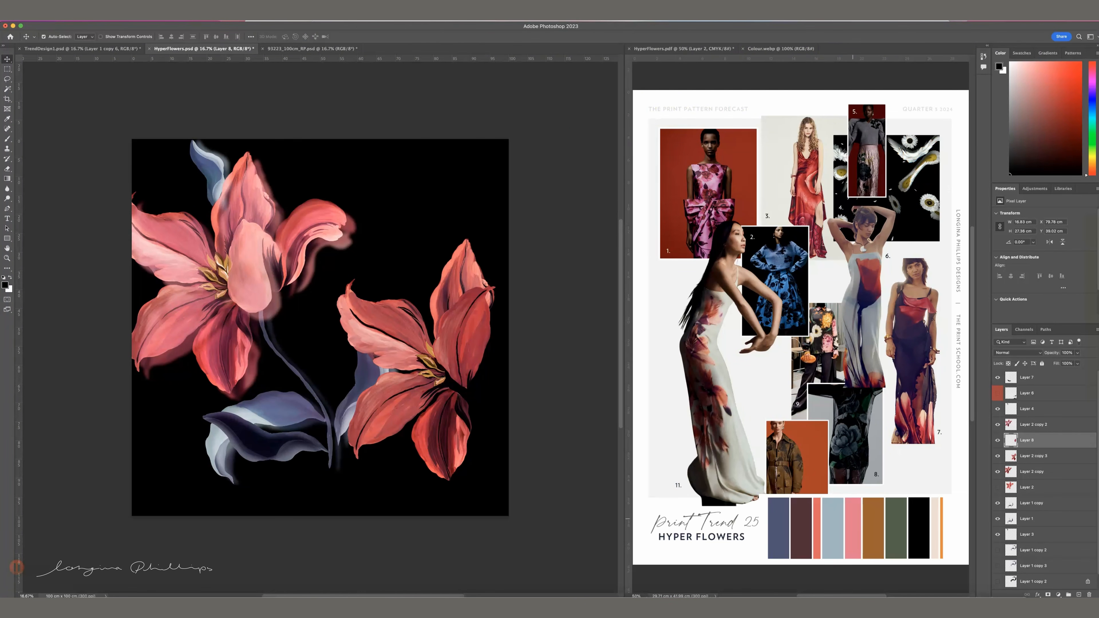
left_click(177, 17)
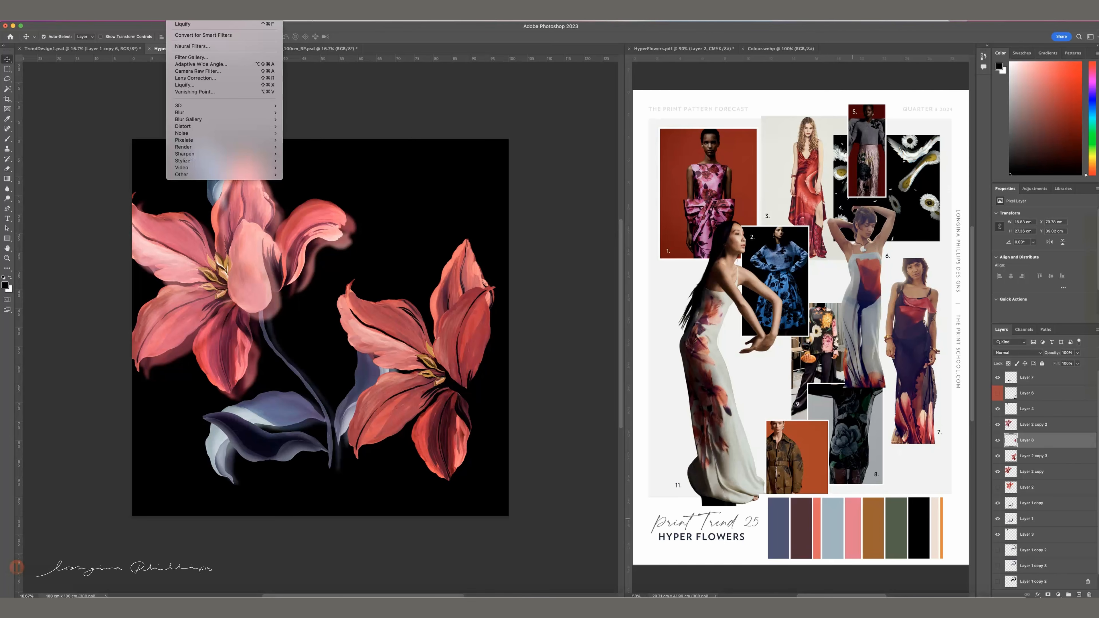
left_click(203, 83)
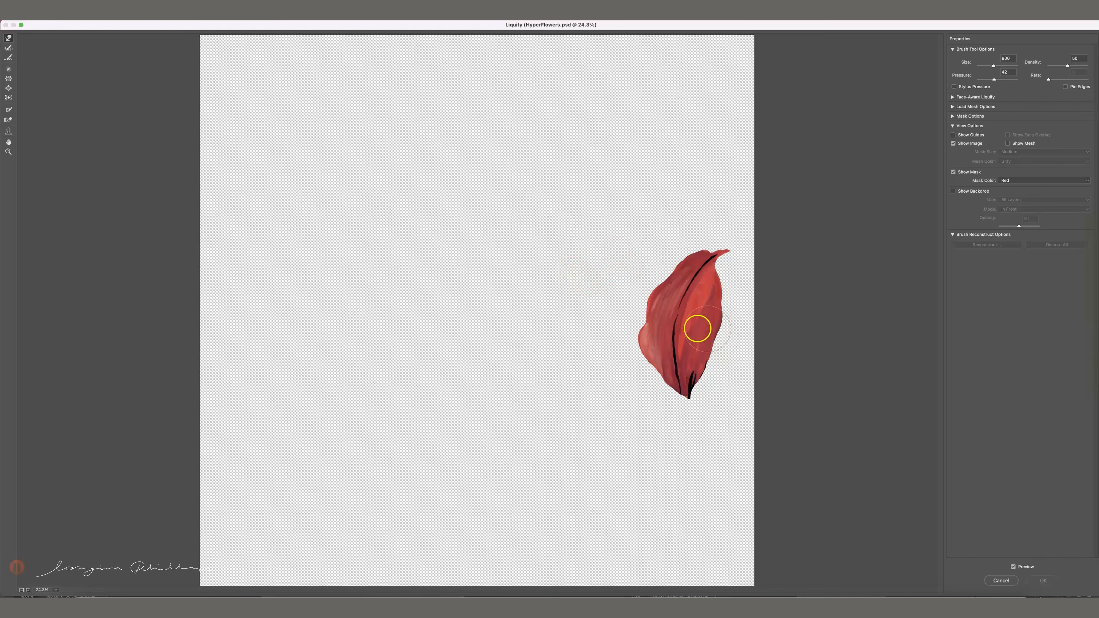
key("]")
key("]")
key("]")
key("]")
key("]")
key("]")
key("]")
key("]")
key("]")
key("]")
key("]")
key("]")
key("]")
key("]")
key("]")
key("]")
mouse_move(674, 319)
left_mouse_down()
mouse_move(689, 386)
mouse_move(680, 408)
left_mouse_up()
mouse_move(684, 285)
left_mouse_down()
mouse_move(694, 303)
mouse_move(706, 299)
mouse_move(673, 339)
mouse_move(687, 291)
left_mouse_up()
mouse_move(626, 358)
left_mouse_down()
mouse_move(636, 355)
mouse_move(623, 344)
left_mouse_up()
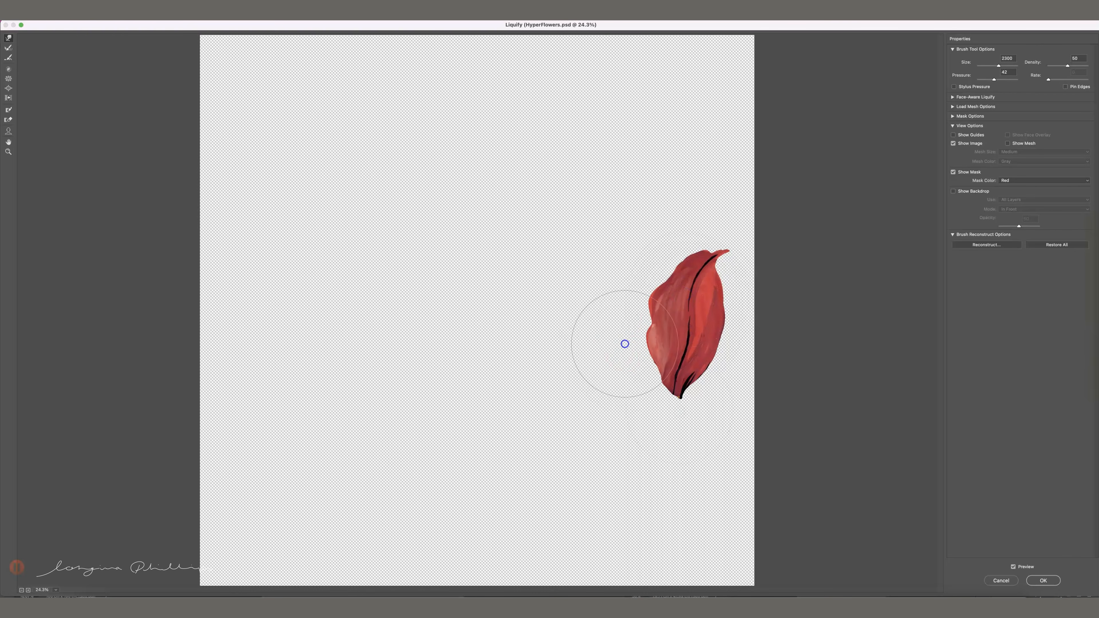
- Warp the petal's tip, base and left edge, reduce the brush size to 1700 for the finishing touch, and apply Liquify
left_click_drag(608, 300, 623, 287)
mouse_move(735, 216)
left_mouse_down()
mouse_move(746, 245)
mouse_move(737, 240)
left_mouse_up()
left_click_drag(691, 385, 668, 391)
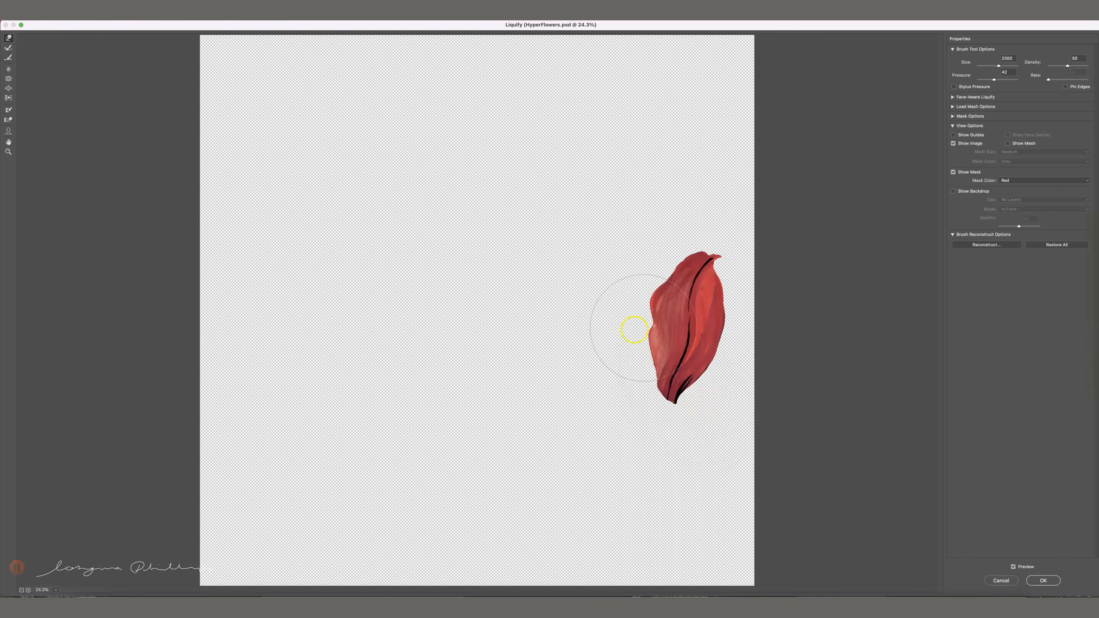
mouse_move(642, 341)
left_mouse_down()
mouse_move(650, 378)
mouse_move(649, 336)
mouse_move(639, 361)
mouse_move(628, 349)
left_mouse_up()
left_click_drag(613, 291, 623, 289)
mouse_move(627, 347)
left_mouse_down()
mouse_move(628, 365)
mouse_move(653, 376)
mouse_move(639, 371)
left_mouse_up()
key("bracketleft")
key("bracketleft")
key("bracketleft")
left_click(667, 354)
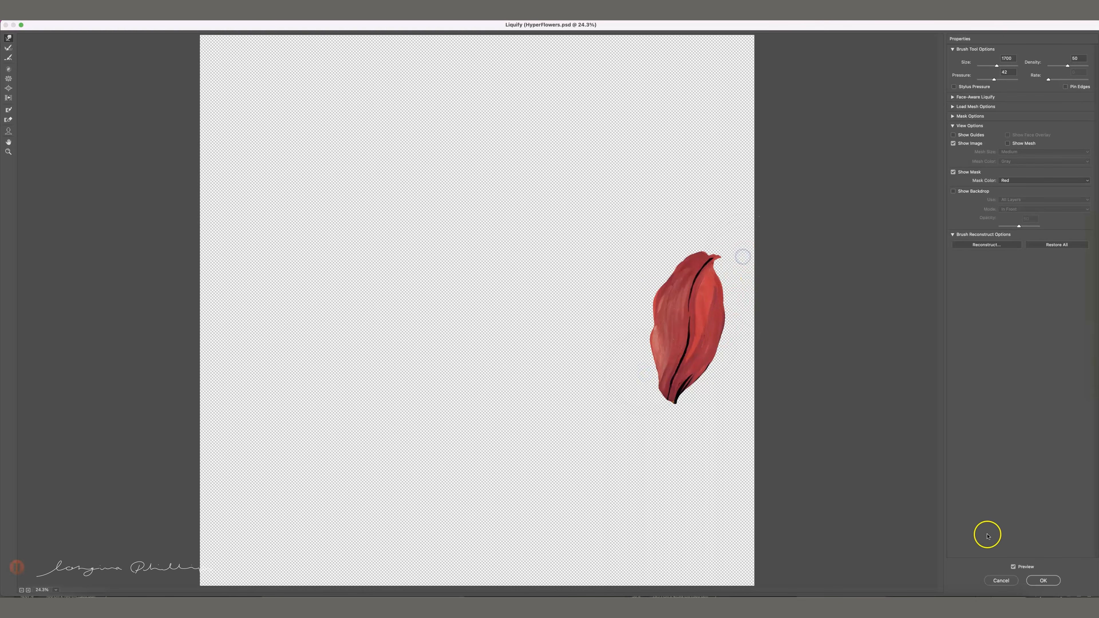
left_click(1051, 580)
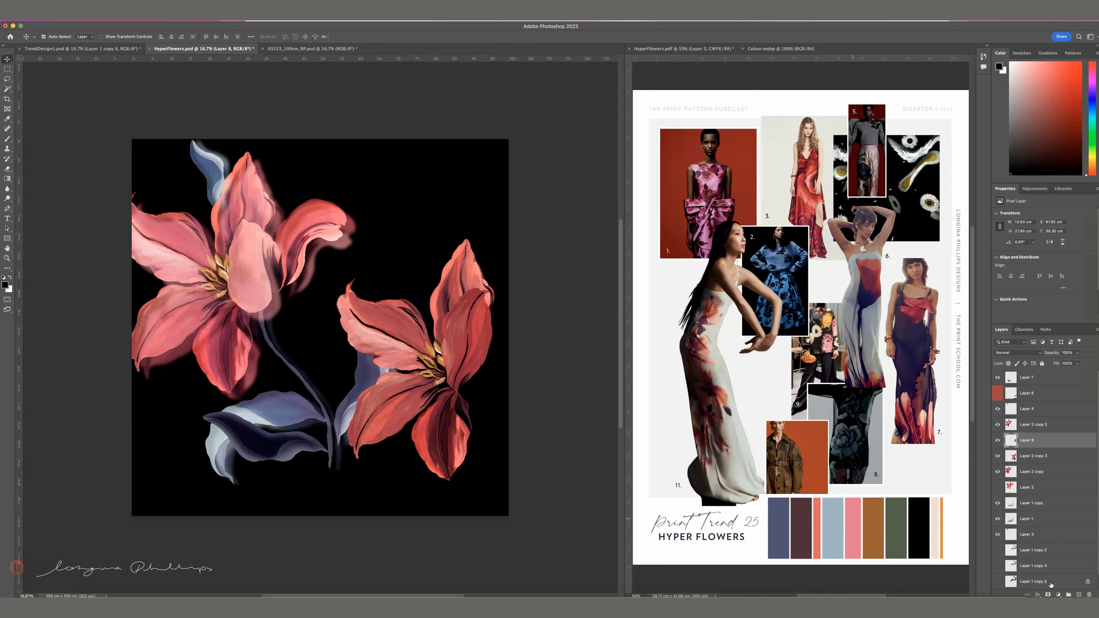
- Fit the warped petal against the flower centre, deleting the part that overlaps the stamens with a Lasso selection
mouse_move(464, 351)
left_mouse_down()
mouse_move(476, 335)
mouse_move(458, 353)
left_mouse_up()
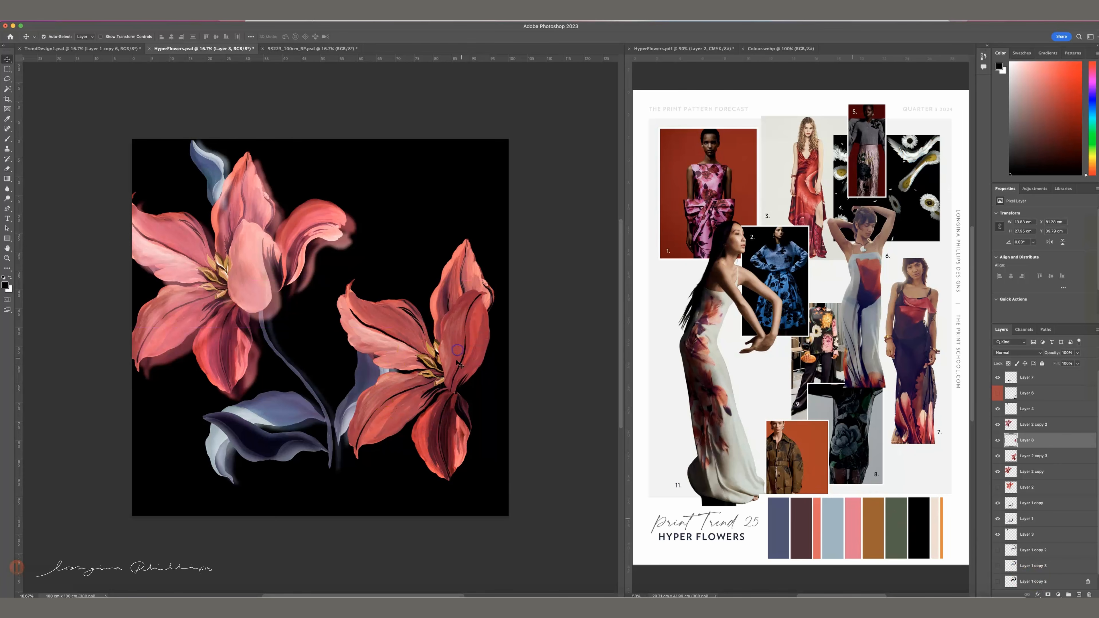
key("l")
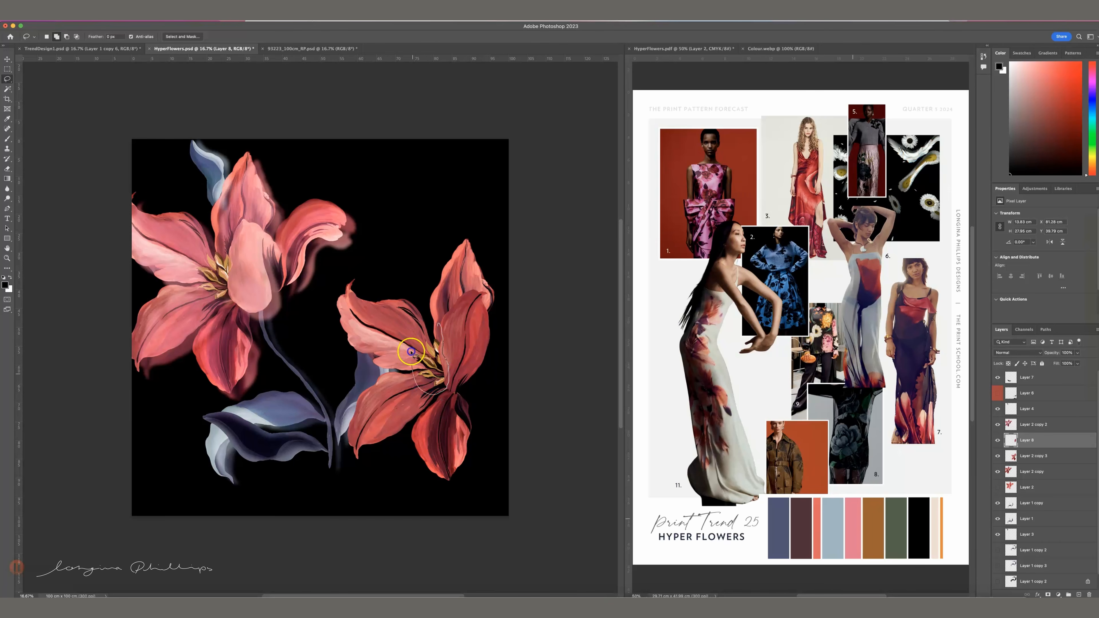
left_click_drag(411, 352, 417, 345)
key("BackSpace")
key("super+d")
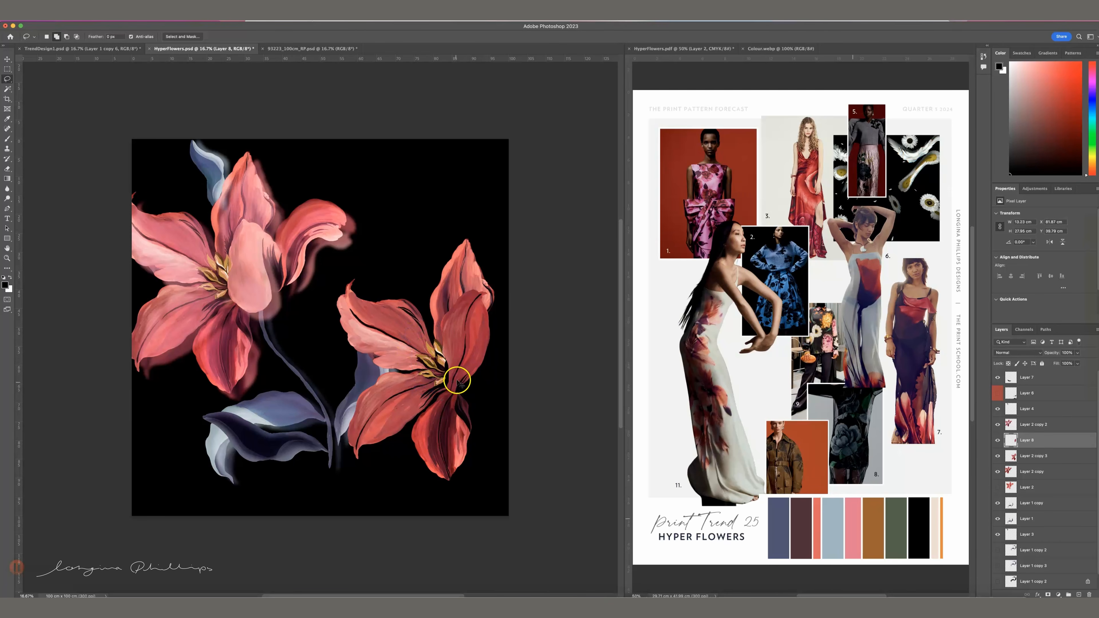
key("v")
left_click_drag(462, 367, 466, 367)
- Lasso the upper part of the flower's bottom petal and copy it to a new layer
left_click(451, 415)
key("l")
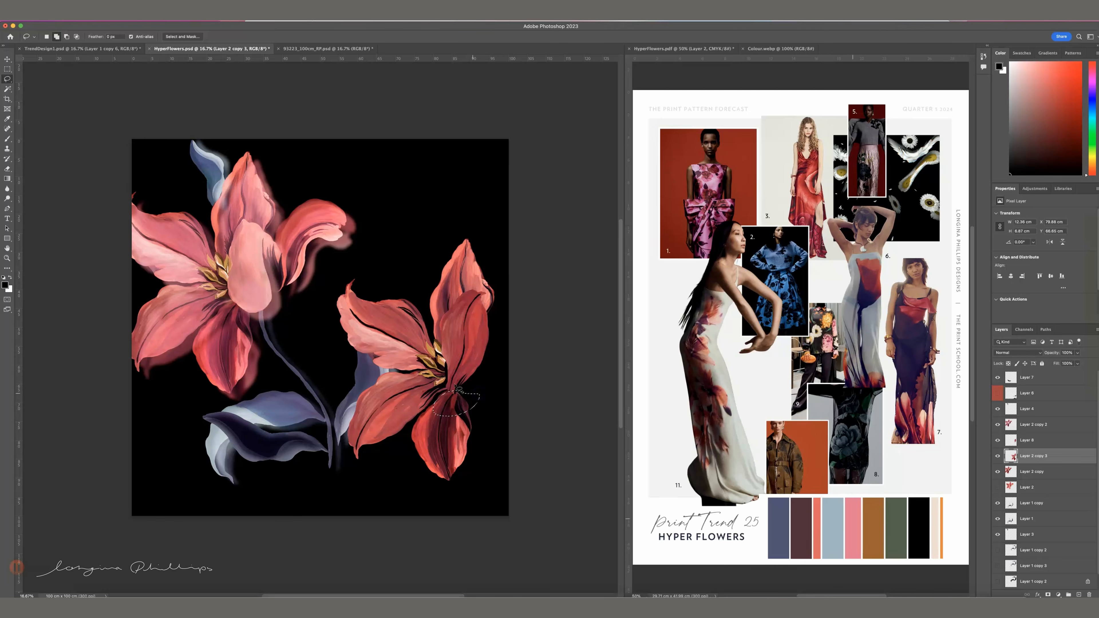
key("super+j")
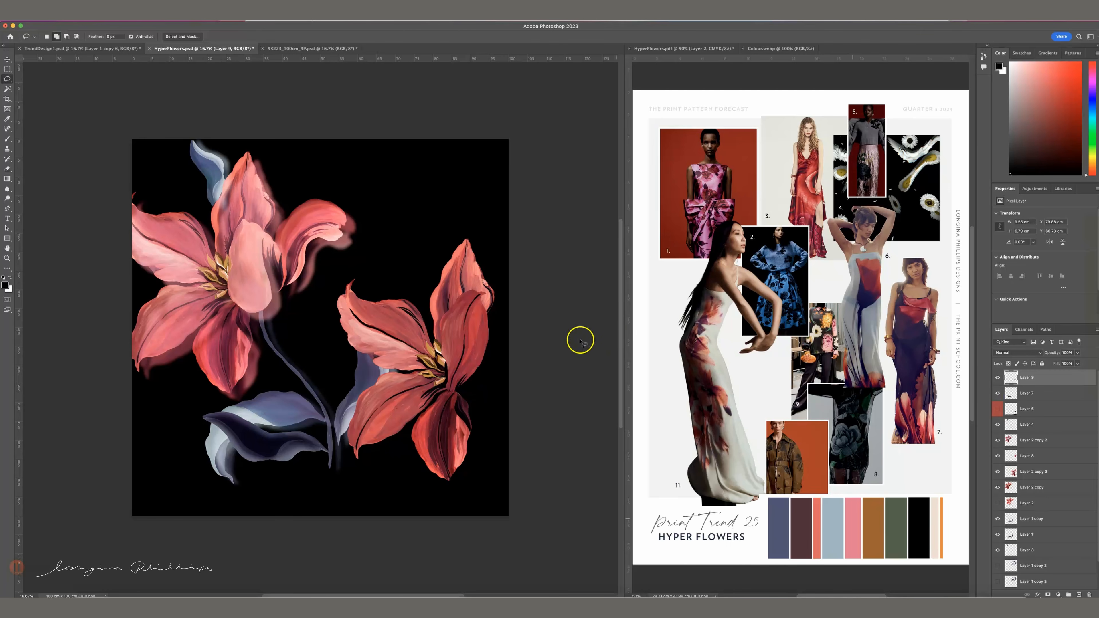
- Nudge the warped right petal slightly, then add a new layer above it and clip it to the petal
key("v")
left_click_drag(474, 351, 478, 352)
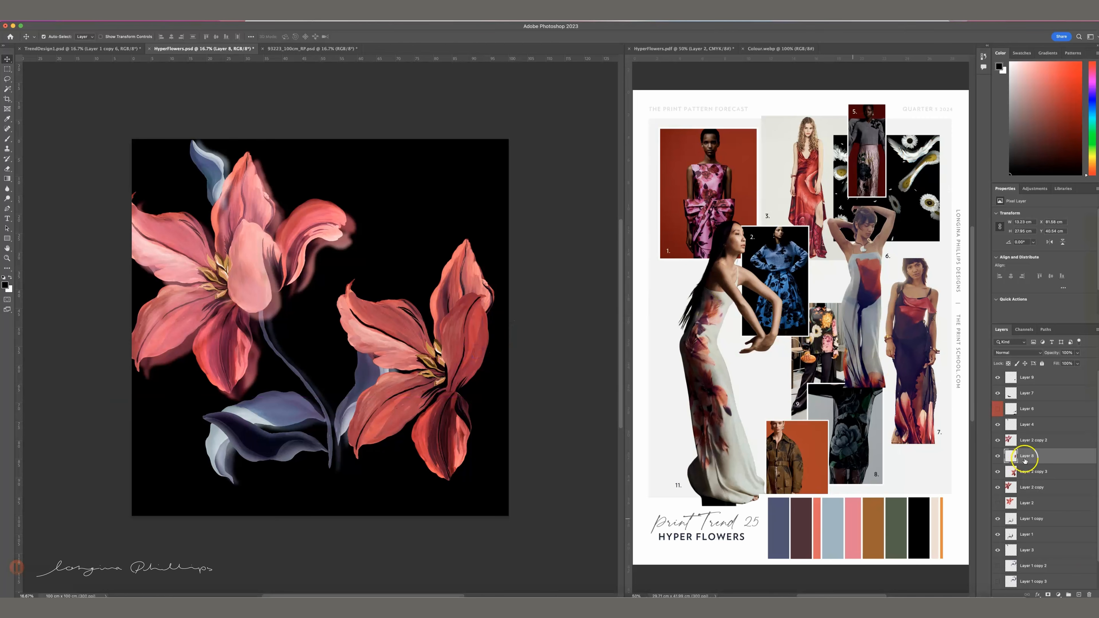
left_click(1079, 594)
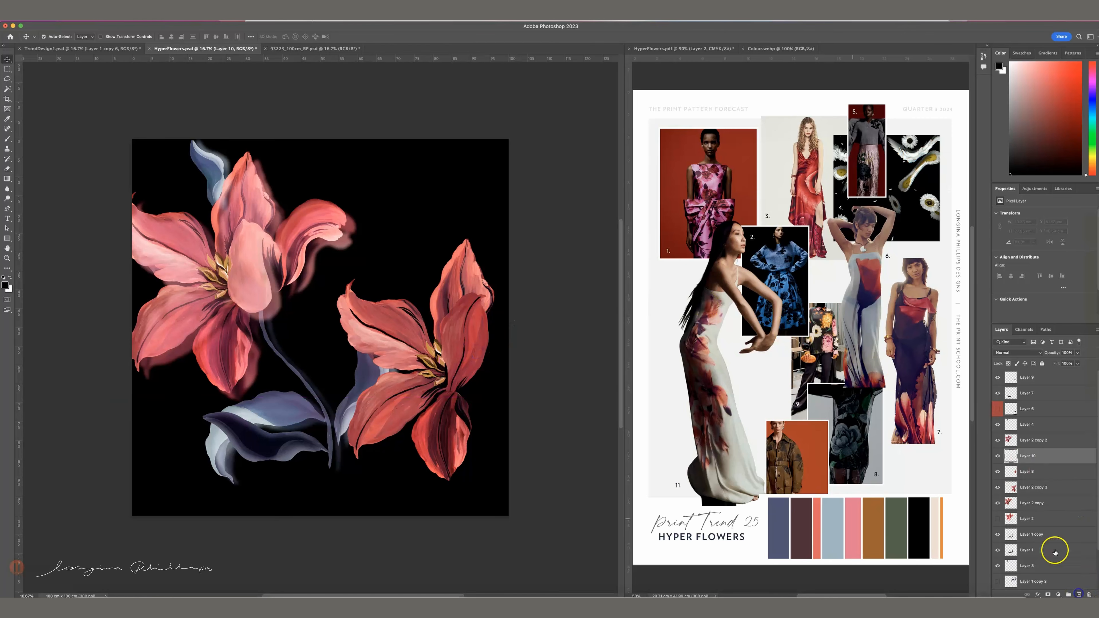
right_click(1035, 459)
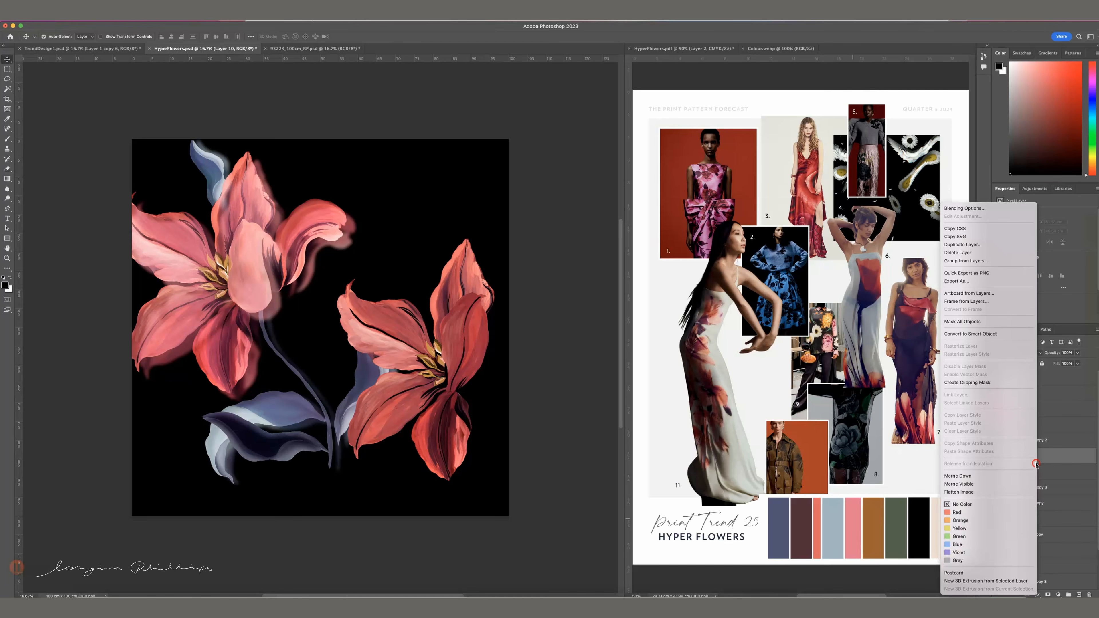
left_click(985, 383)
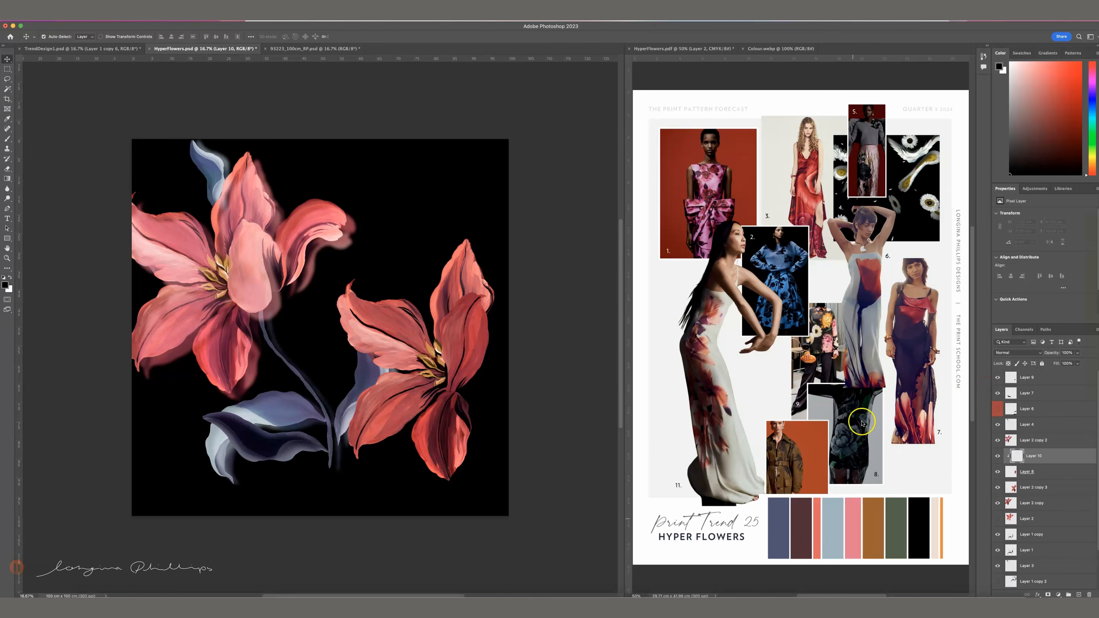
- Sample the petal's red, try a brush stroke over its base and set the clipped layer's blend mode to Multiply
key("i")
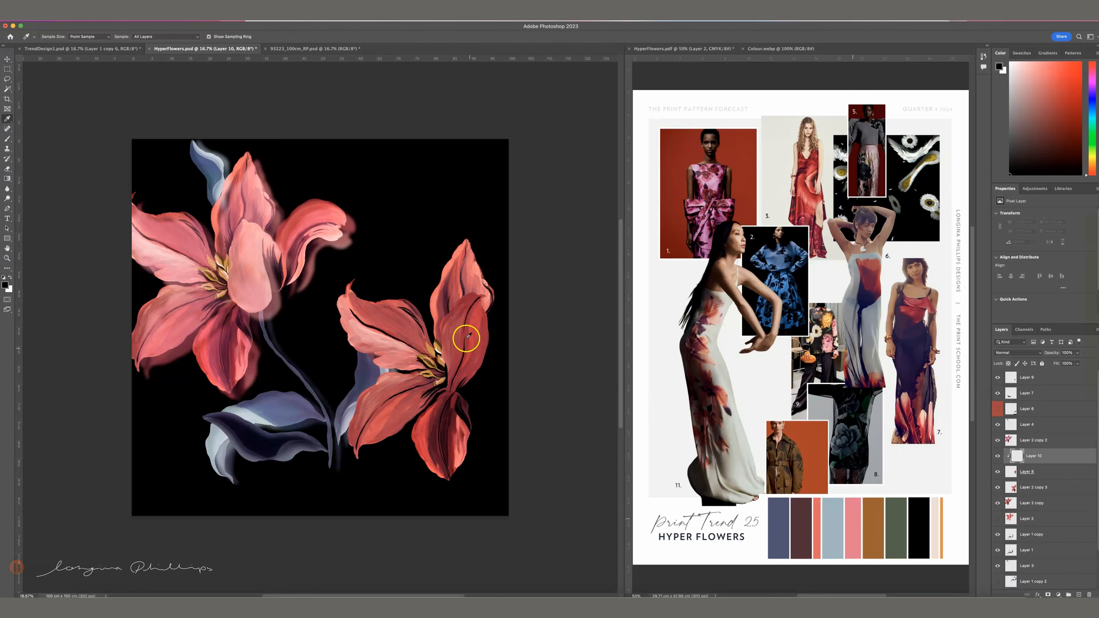
key("b")
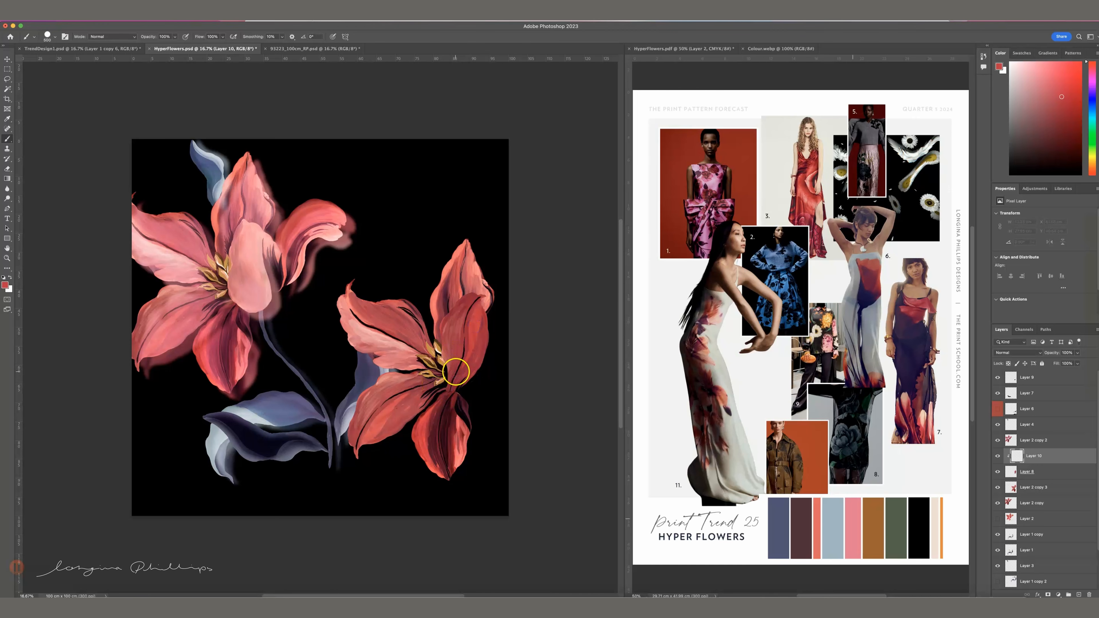
left_click_drag(456, 372, 436, 389)
left_click_drag(1017, 353, 1017, 379)
left_click(1000, 380)
- Soften the brush and choose a lighter pink-red as the foreground colour
left_click(54, 37)
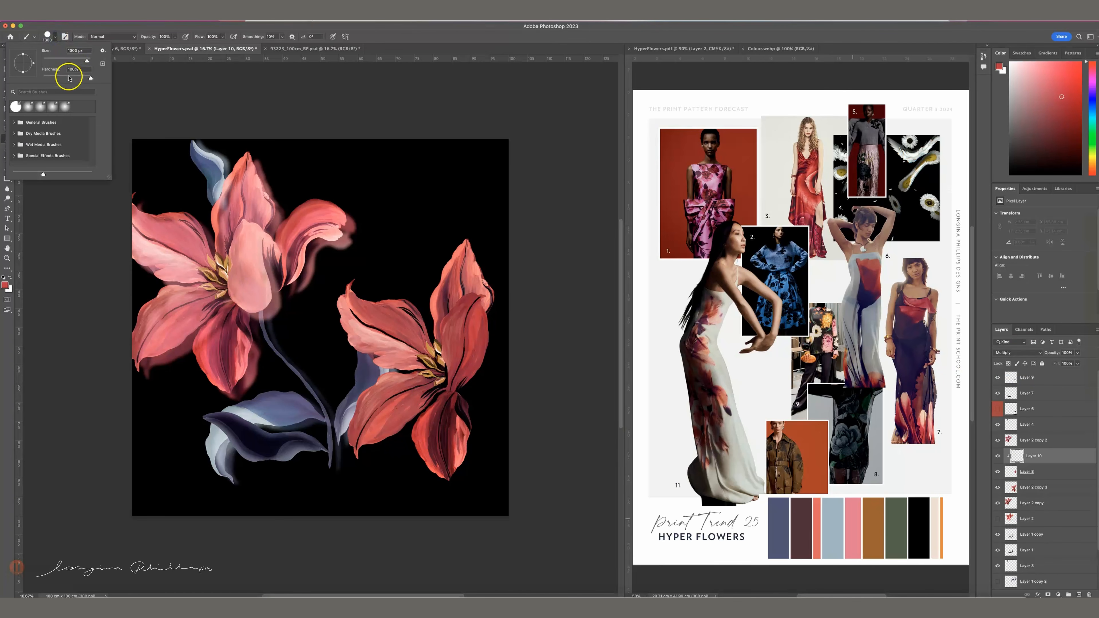
left_click(6, 285)
left_click_drag(699, 370, 690, 373)
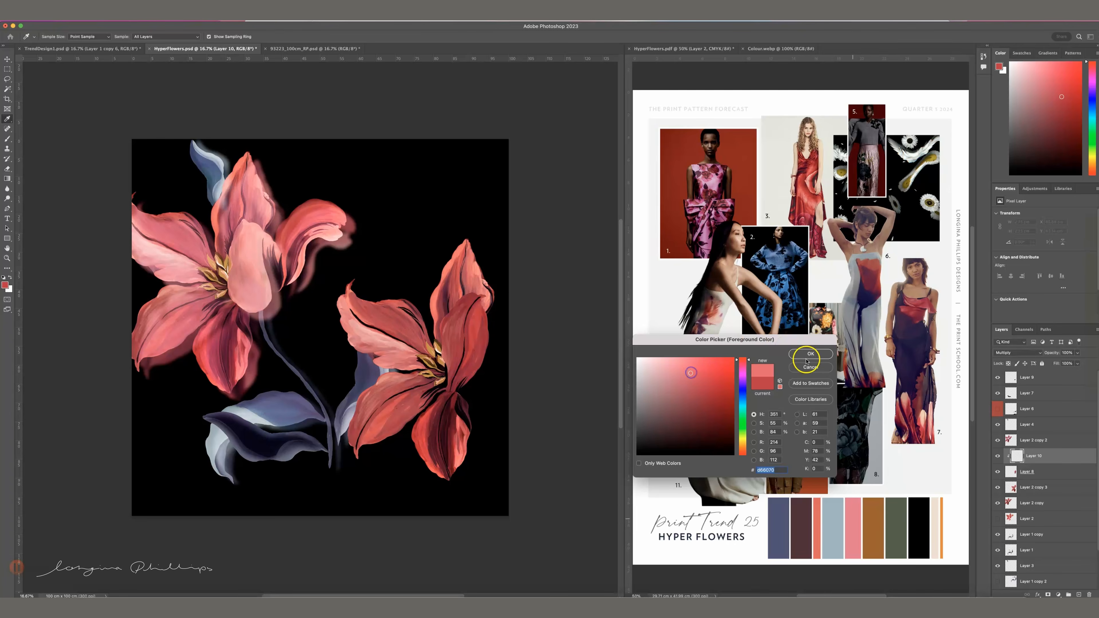
left_click(807, 355)
- Paint soft shading over the right petal's base, top and outer edge on the clipped Multiply layer
left_click_drag(455, 395, 453, 376)
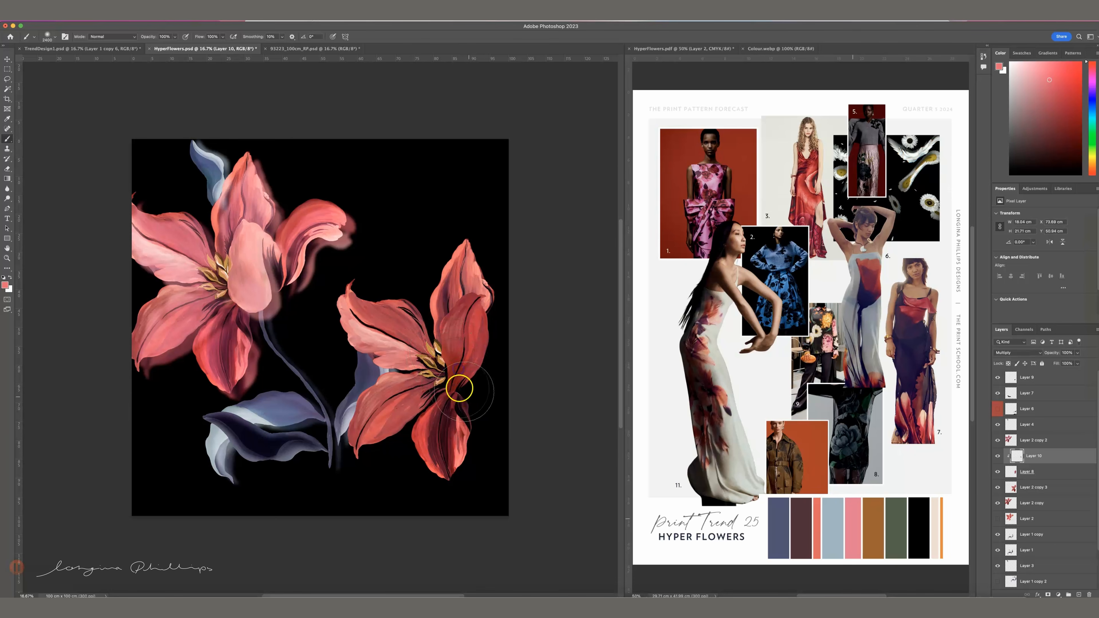
left_click(470, 295)
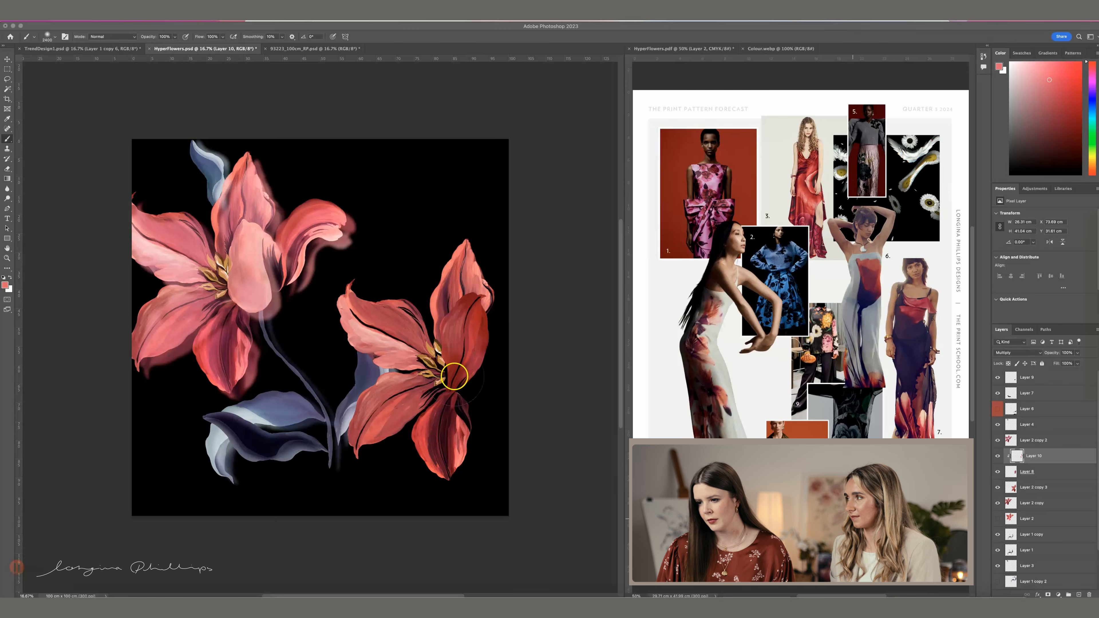
left_click(454, 376)
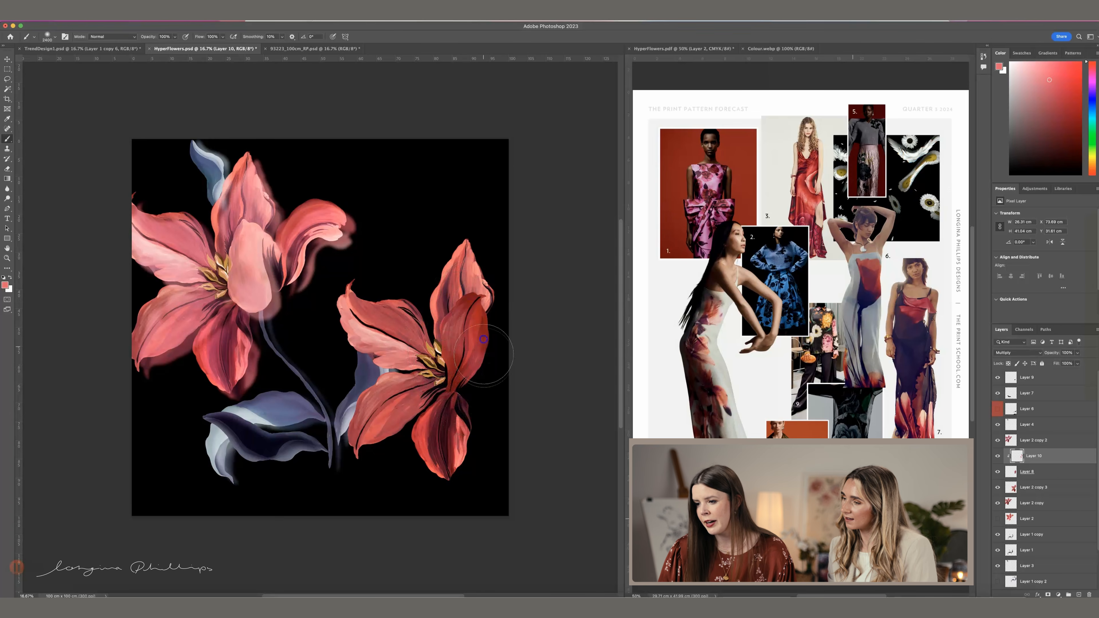
mouse_move(483, 339)
left_mouse_down()
mouse_move(483, 368)
mouse_move(497, 361)
mouse_move(467, 416)
mouse_move(458, 392)
mouse_move(478, 385)
mouse_move(462, 393)
mouse_move(480, 358)
left_mouse_up()
- Shift the petal shading to hue -34, saturation -15 and lightness -25, and merge it down into the right petal
key("ctrl+u")
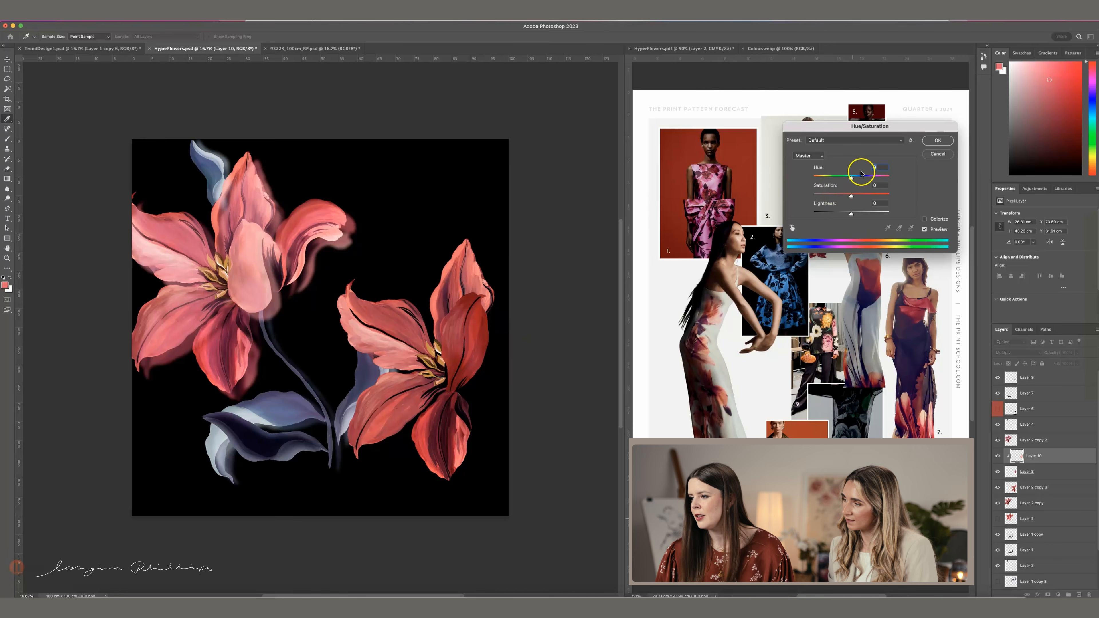
left_click_drag(861, 174, 846, 181)
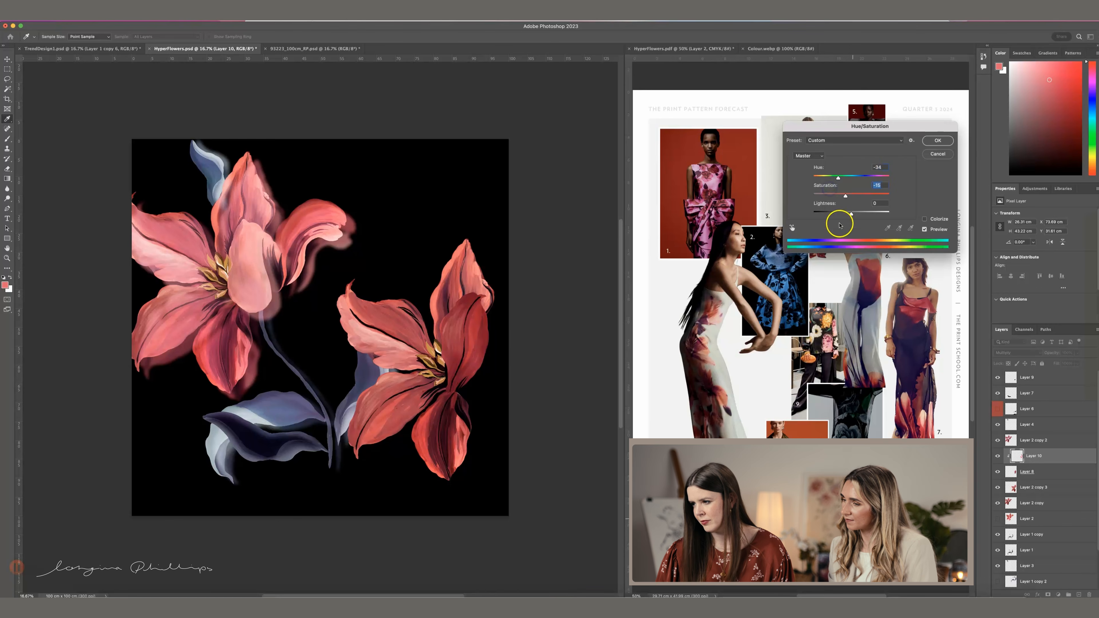
left_click_drag(851, 213, 847, 216)
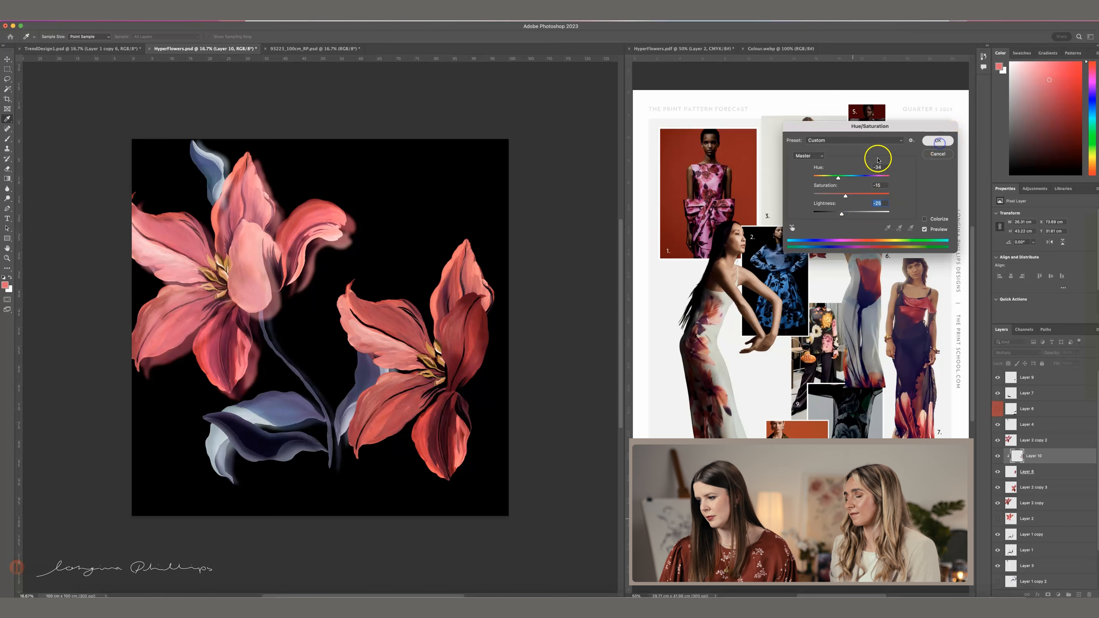
left_click(936, 141)
key("b")
key("super+e")
key("v")
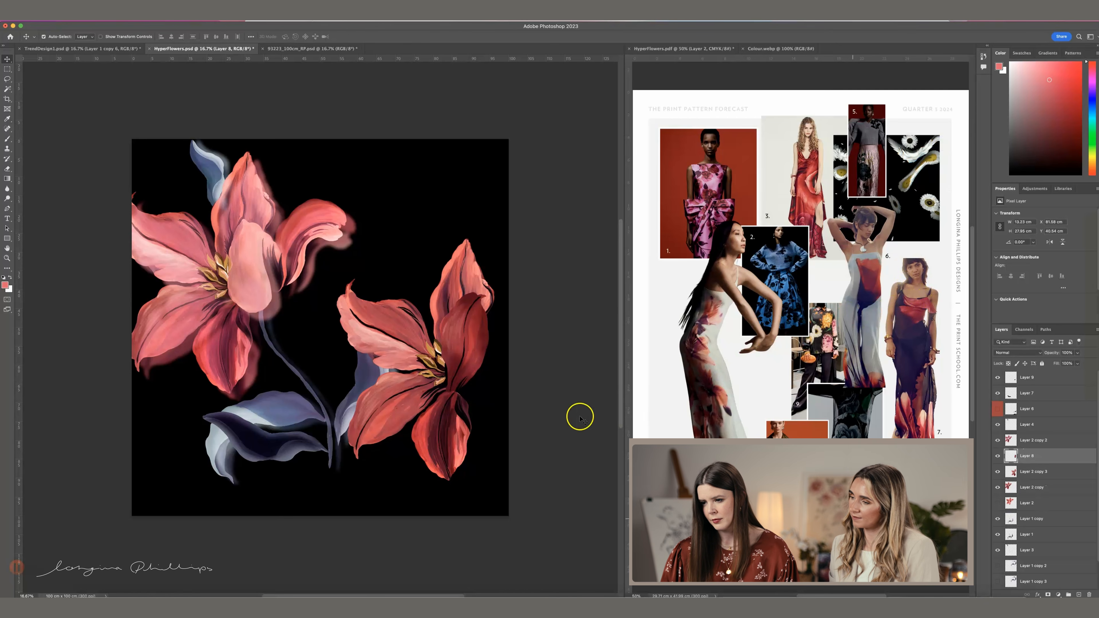
- Merge the shaded right petal and the remaining parts of the lower flower into a single layer
left_click_drag(465, 353, 473, 354)
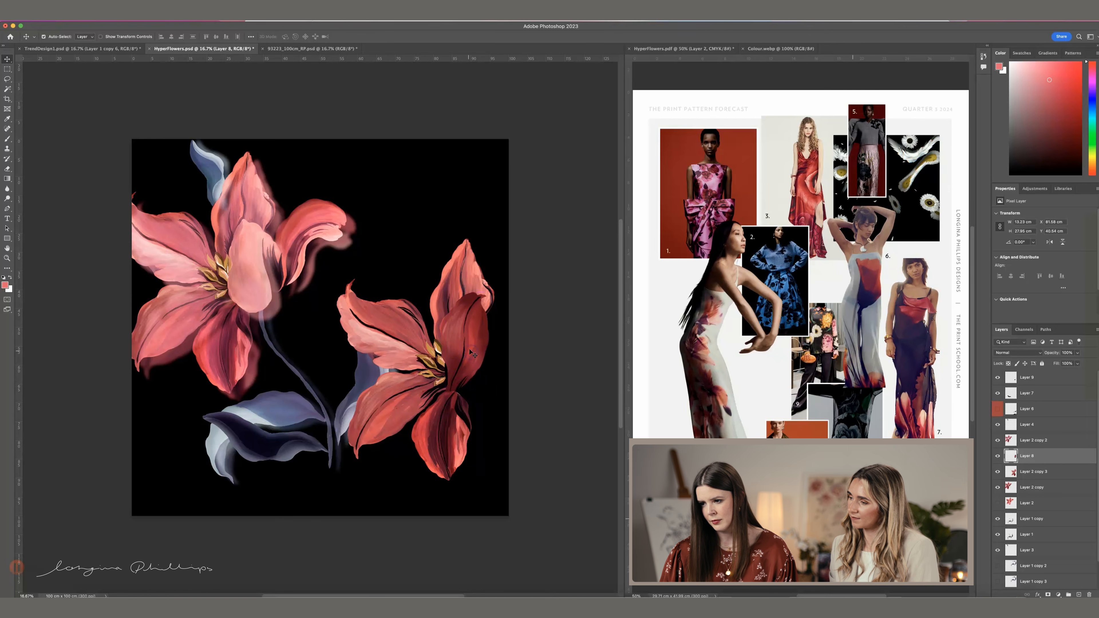
left_click(459, 290, "shift")
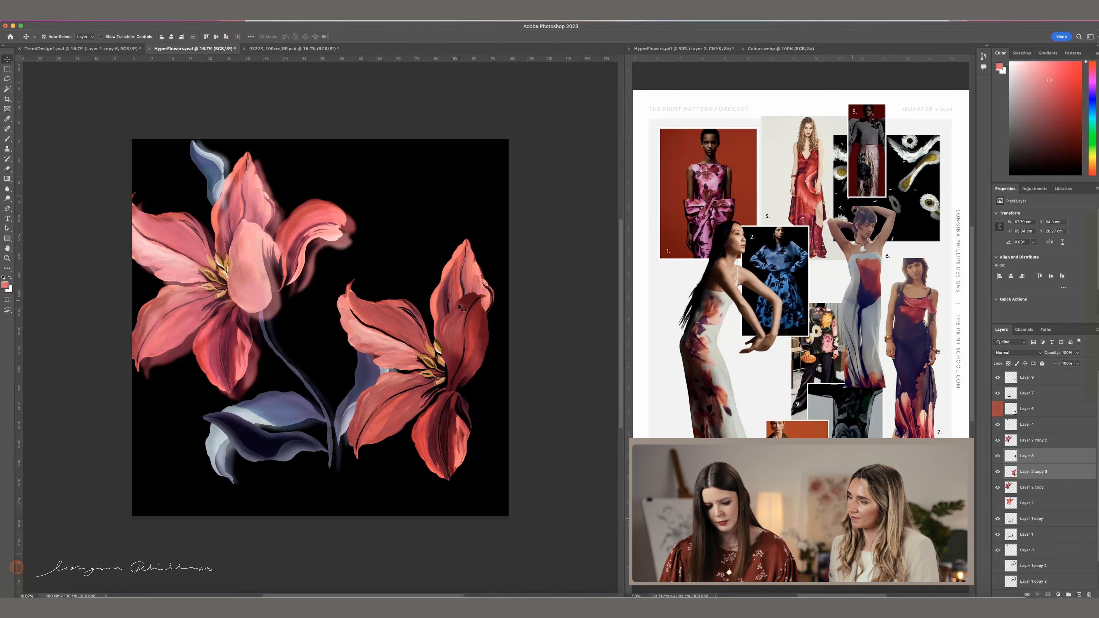
key("ctrl+e")
mouse_move(464, 338)
left_mouse_down()
mouse_move(473, 353)
mouse_move(464, 345)
mouse_move(483, 339)
mouse_move(454, 353)
left_mouse_up()
left_click(451, 407, "shift")
key("ctrl+e")
- Duplicate the upper flower's Screen glow layer over the lower flower and bring the copy to the front
left_click_drag(272, 312, 468, 387)
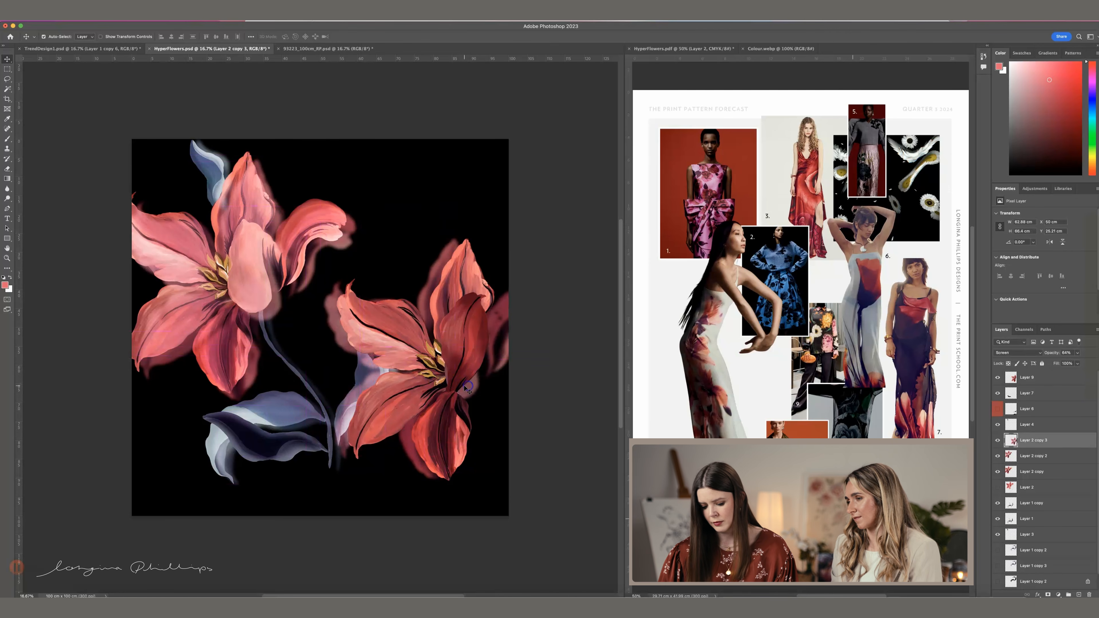
key("super+shift+bracketright")
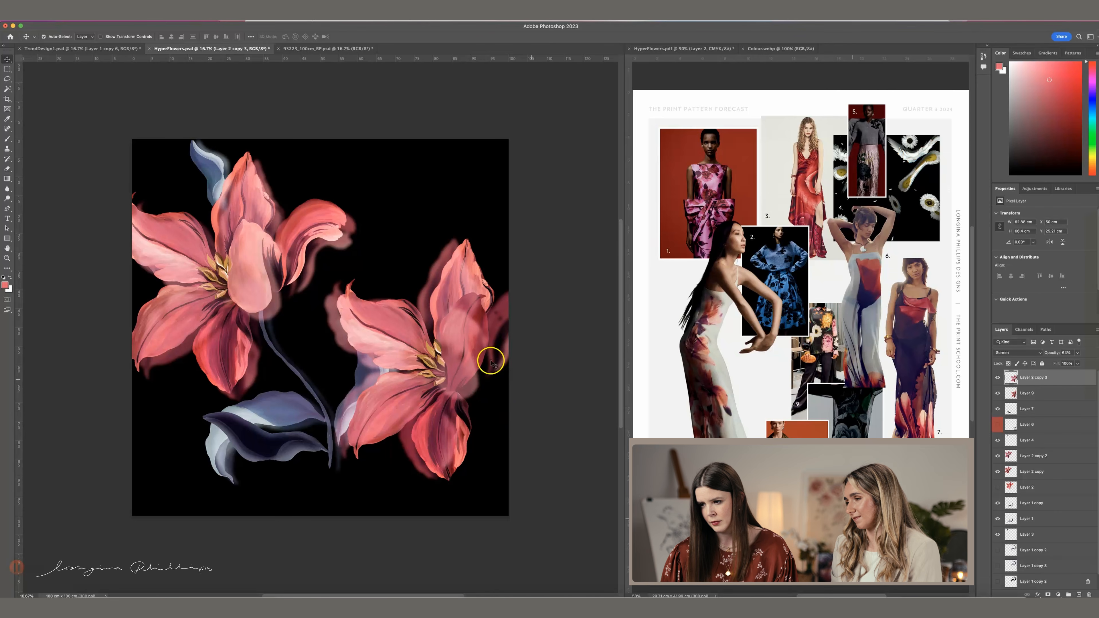
mouse_move(450, 353)
left_mouse_down()
mouse_move(461, 358)
mouse_move(450, 359)
left_mouse_up()
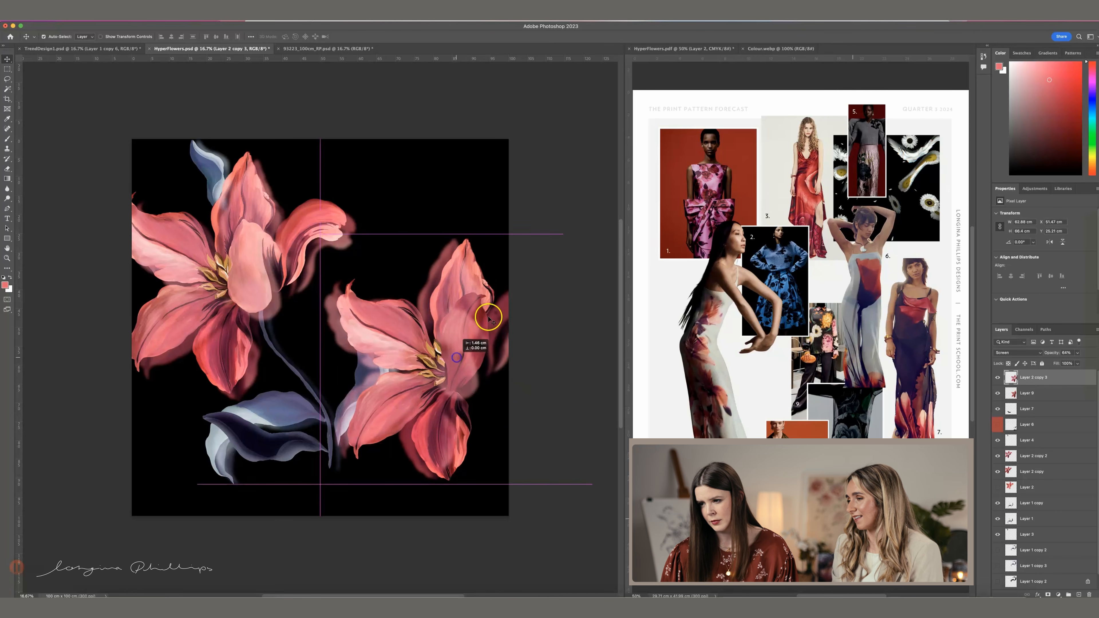
- Flip the lower flower and its glow horizontally together, then move and rotate them counterclockwise near the canvas's lower right corner
left_click(454, 258, "shift")
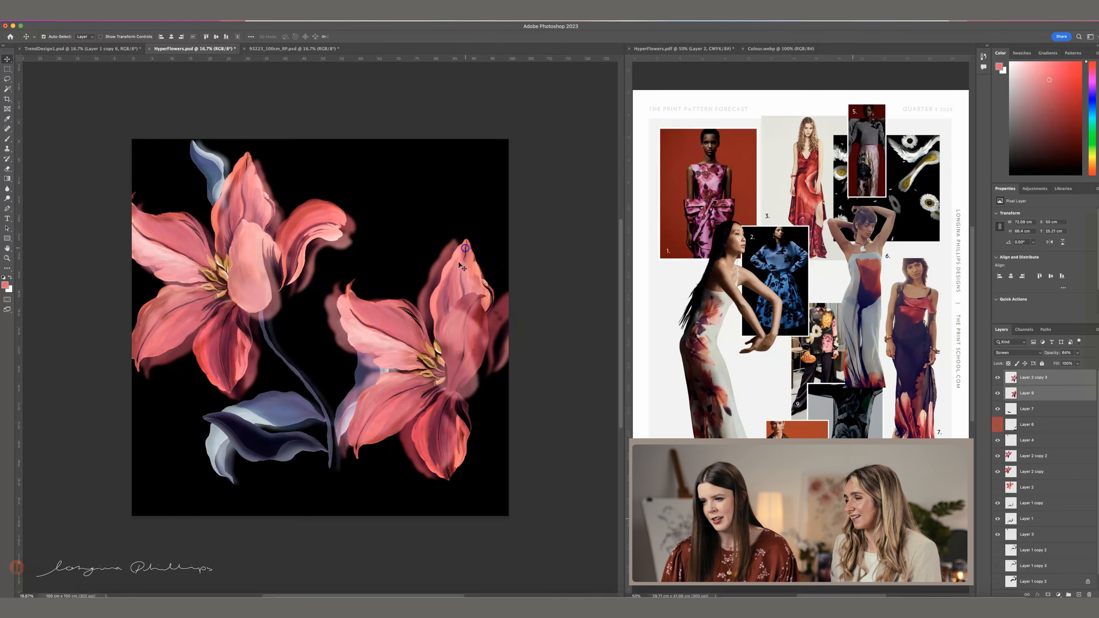
left_click_drag(455, 258, 448, 280)
key("ctrl+t")
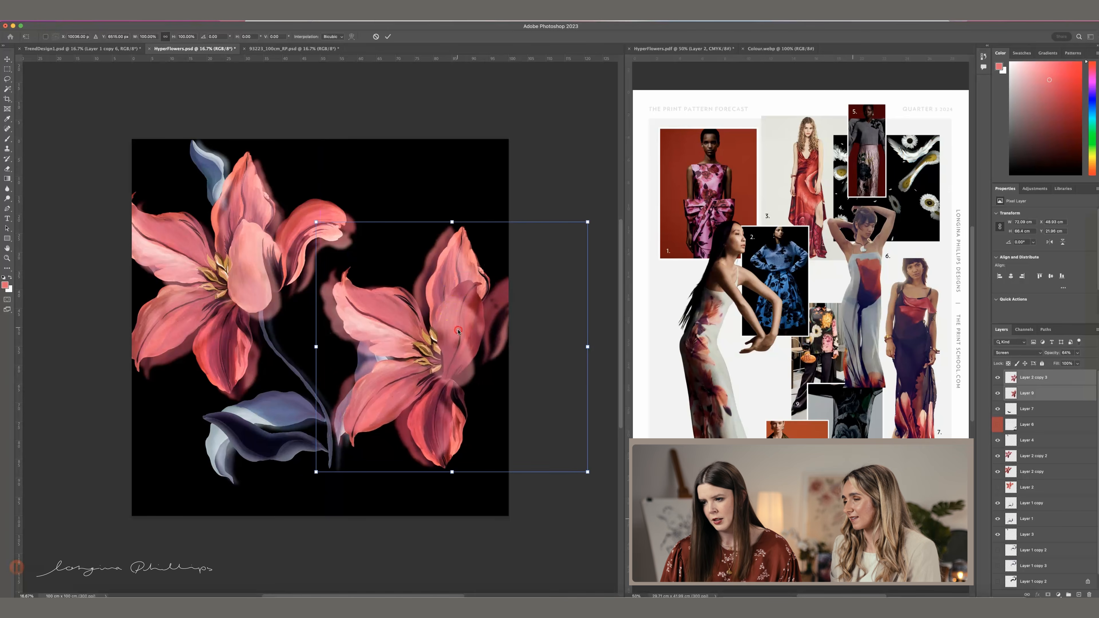
right_click(458, 331)
left_click(488, 466)
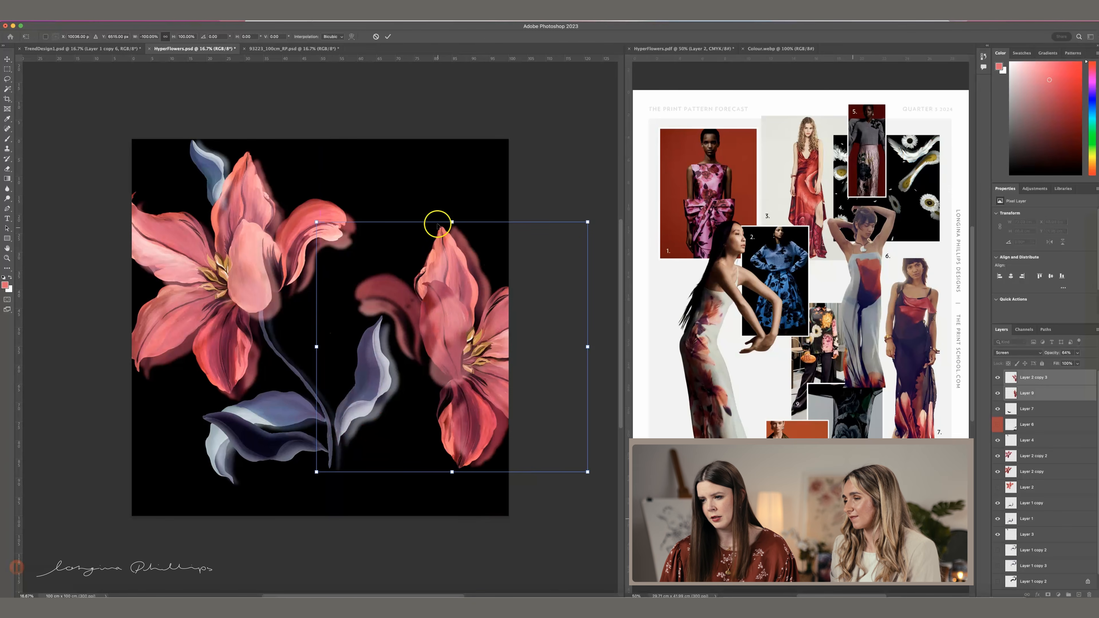
left_click_drag(497, 377, 458, 429)
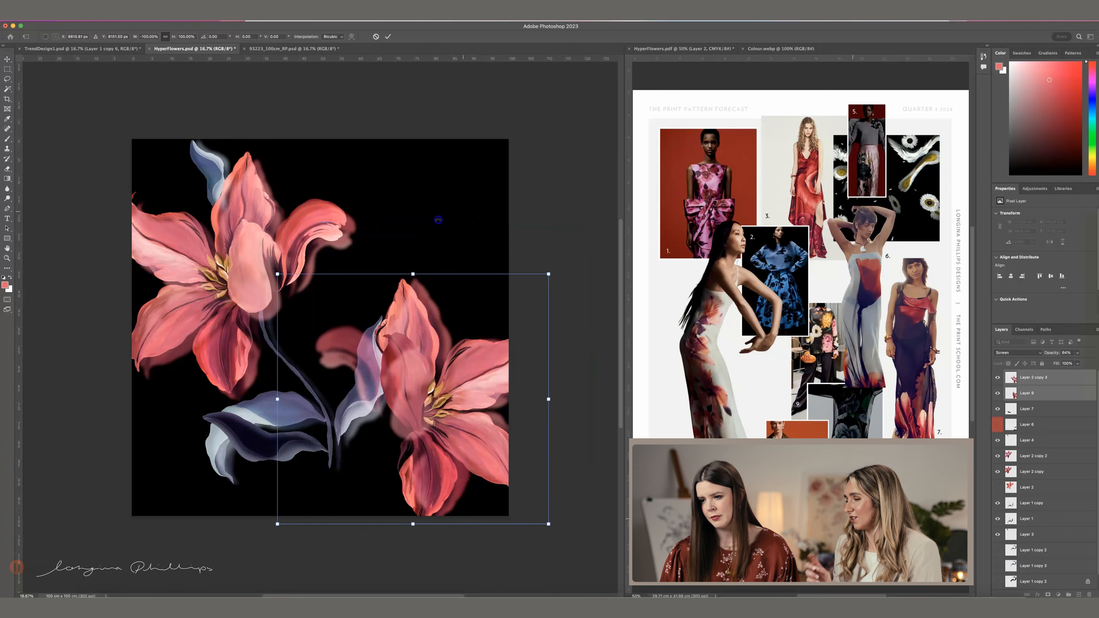
left_click_drag(438, 219, 397, 222)
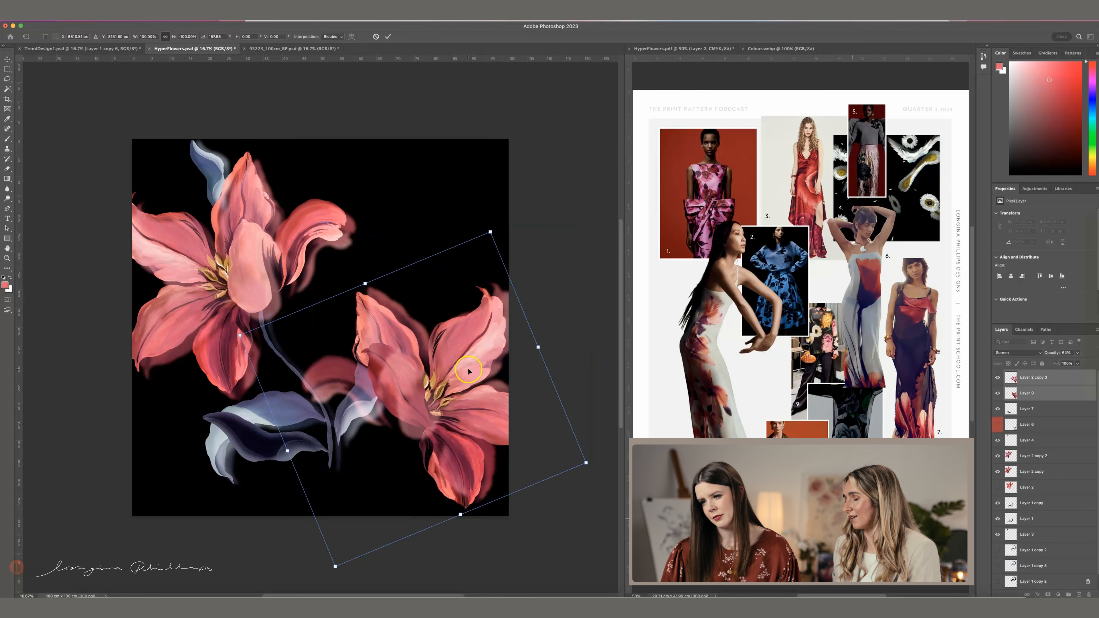
- Scale the flipped flower and glow to about 92% and settle them in the artwork's lower right corner
left_click_drag(470, 381, 472, 379)
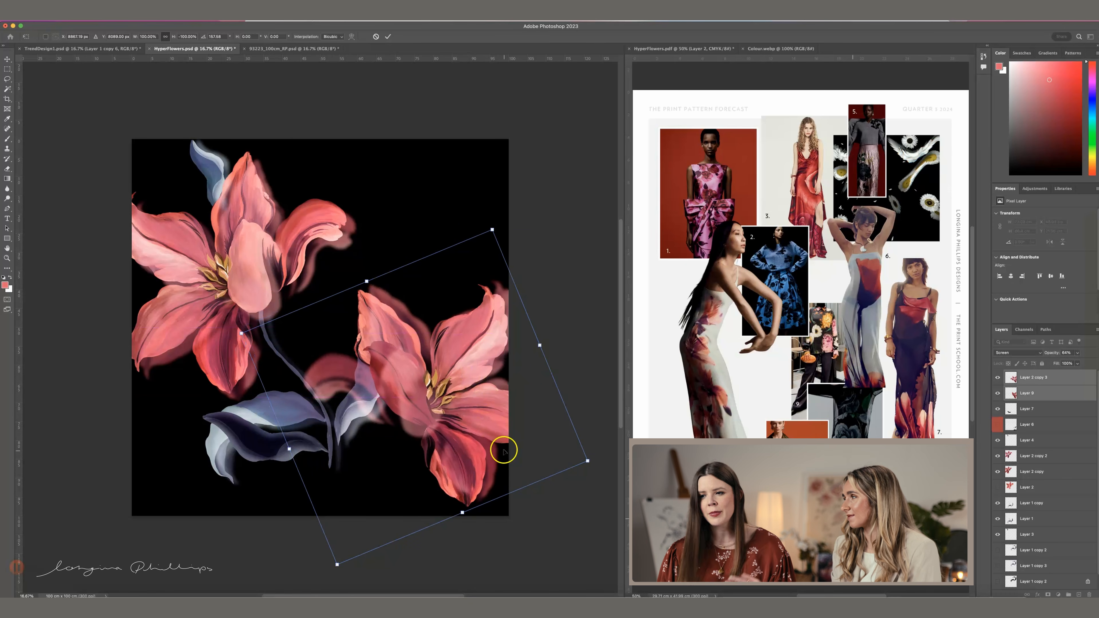
left_click_drag(468, 369, 471, 366)
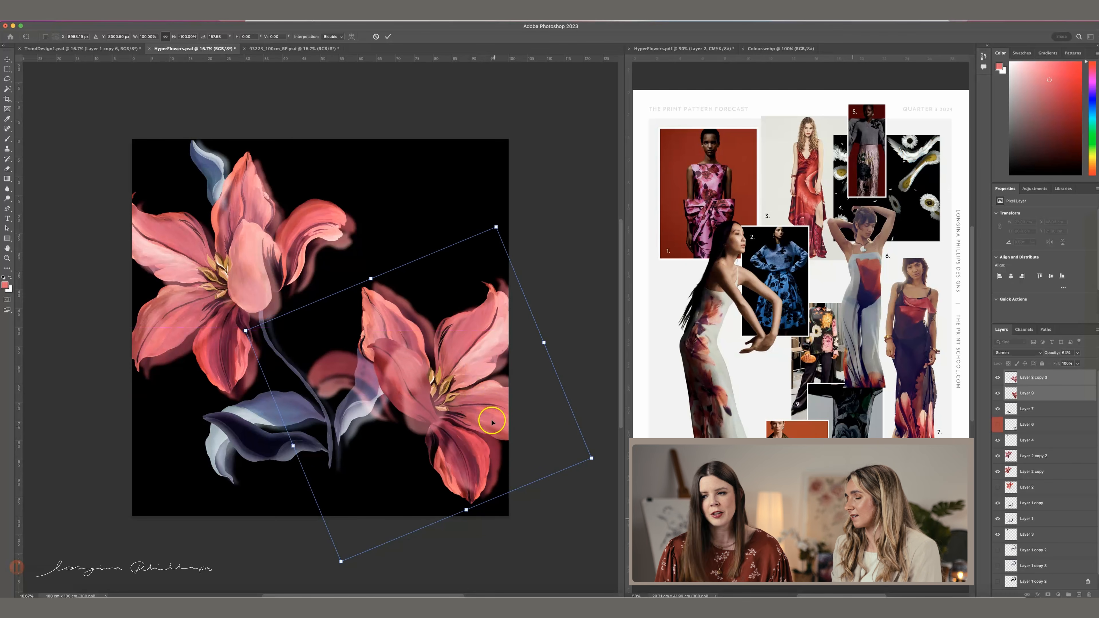
left_click_drag(465, 360, 457, 374)
left_click_drag(491, 237, 481, 263)
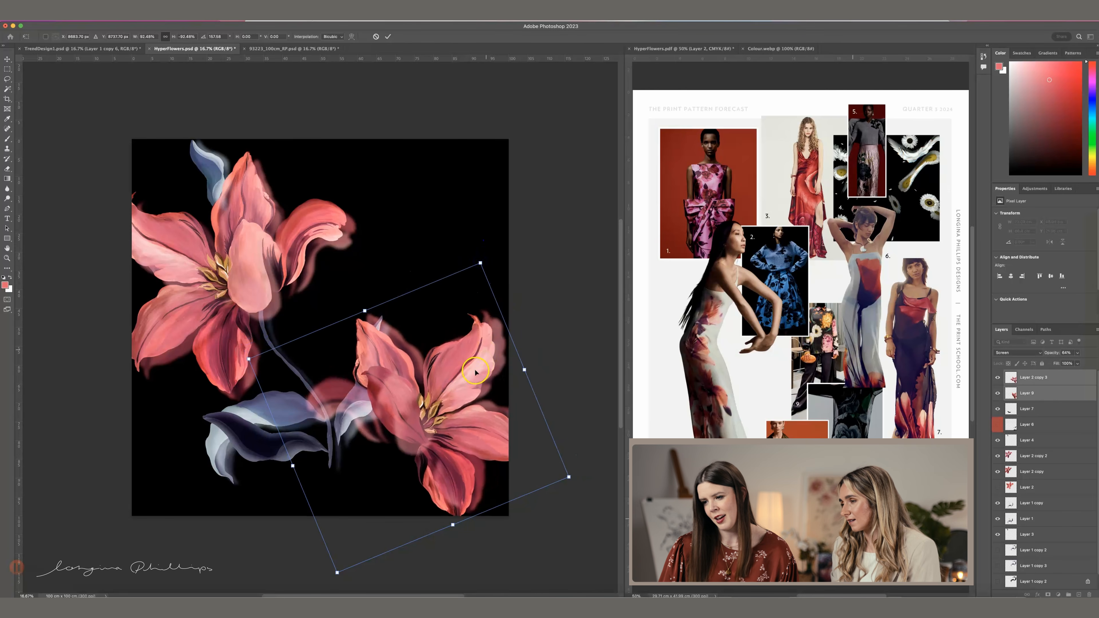
mouse_move(474, 371)
left_mouse_down()
mouse_move(489, 357)
mouse_move(478, 358)
mouse_move(478, 376)
left_mouse_up()
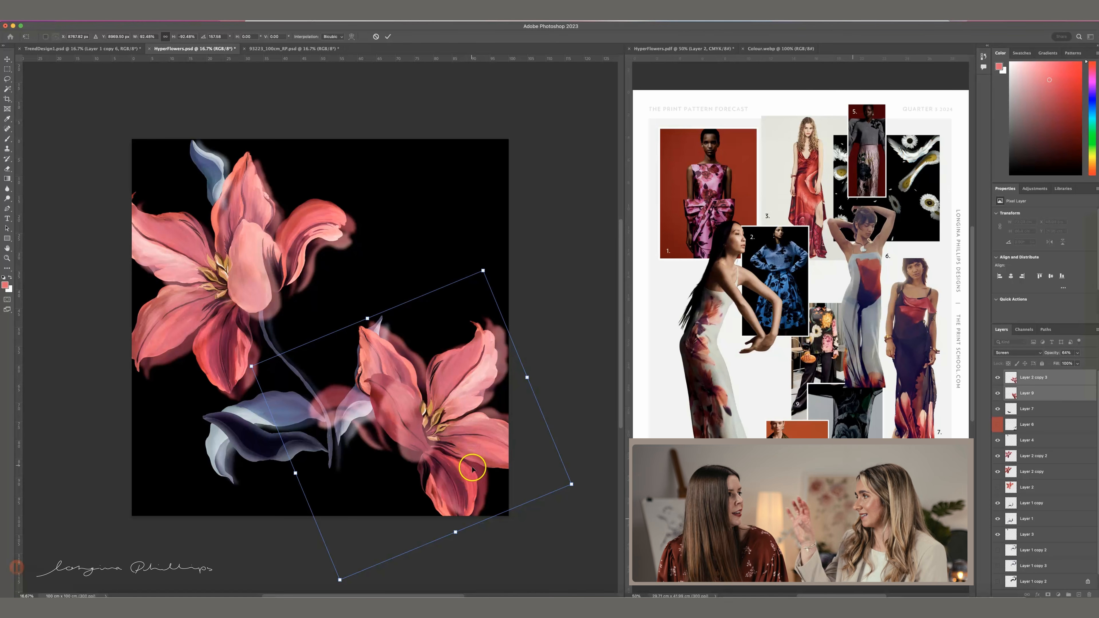
left_click_drag(466, 442, 469, 446)
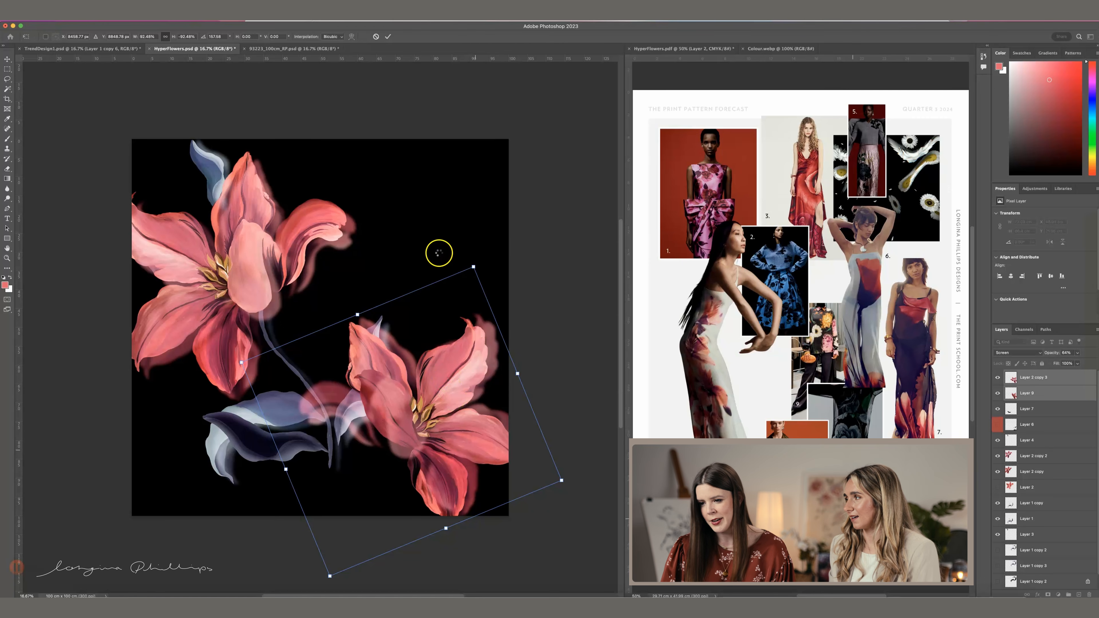
key("Return")
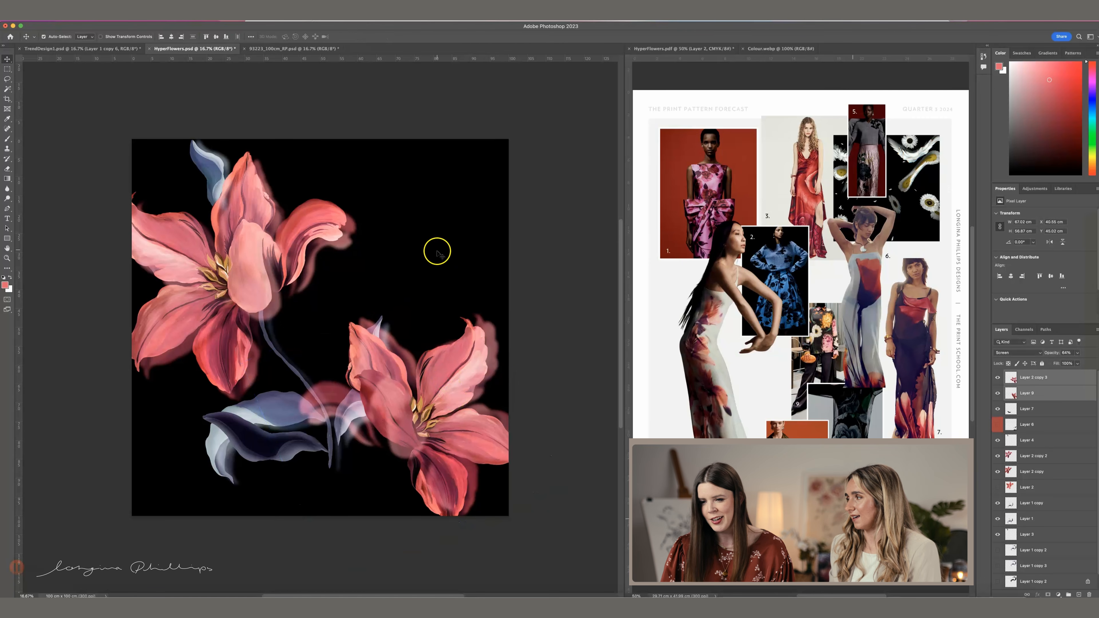
- Cut the blue leaf behind the lower flower onto its own layer and place it in the empty black area at the upper right
left_click(440, 296)
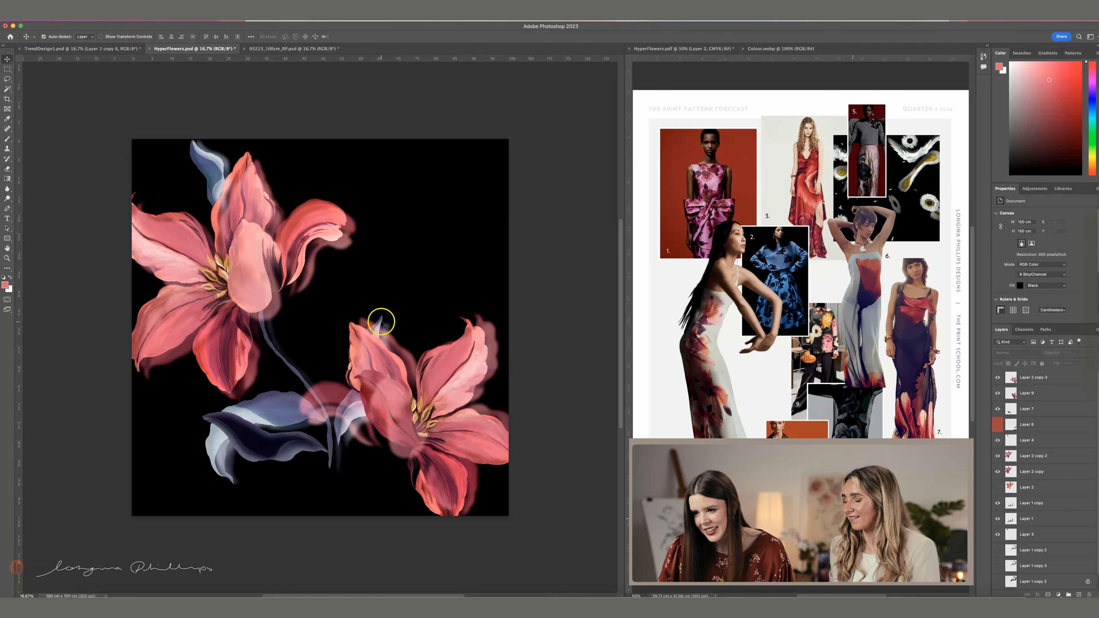
left_click(381, 325)
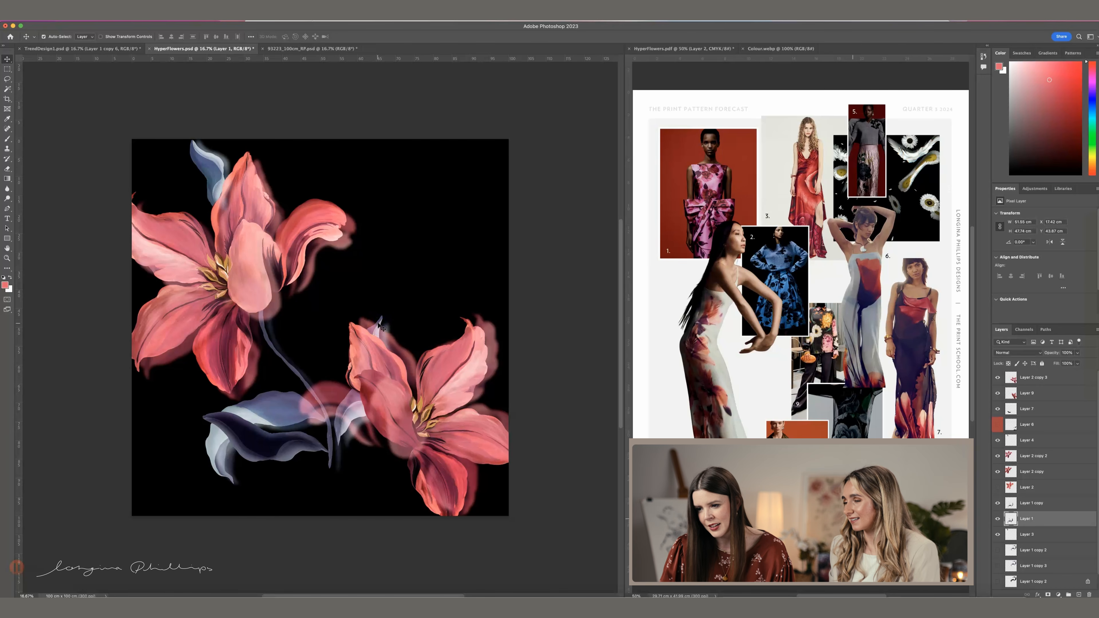
key("l")
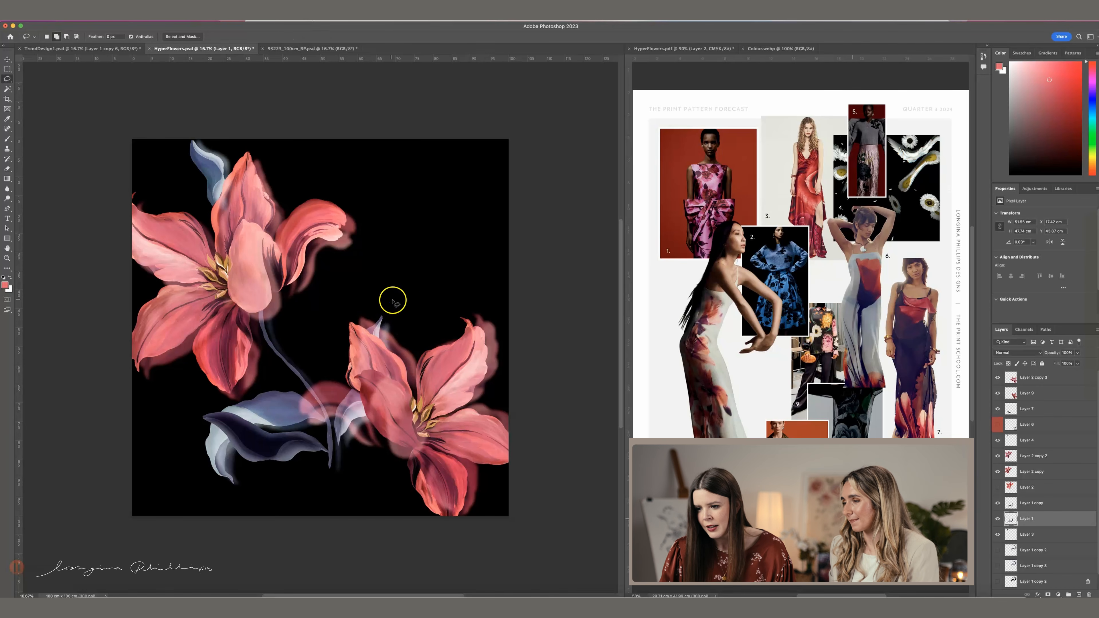
mouse_move(393, 294)
left_mouse_down()
mouse_move(344, 319)
mouse_move(326, 367)
left_mouse_up()
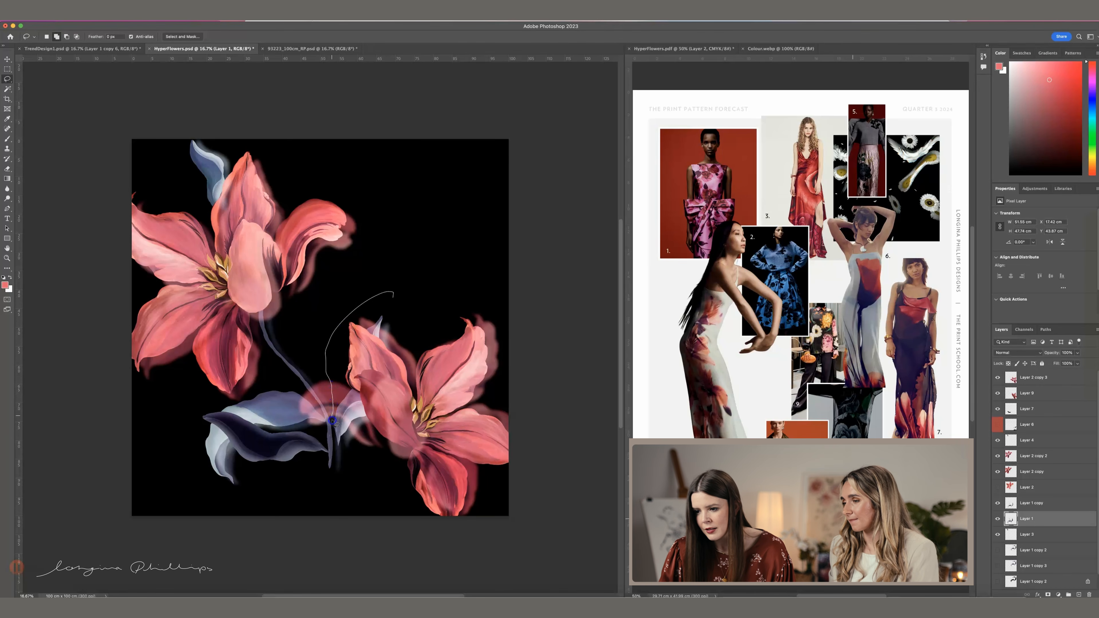
mouse_move(337, 443)
left_mouse_down()
mouse_move(386, 441)
mouse_move(395, 294)
left_mouse_up()
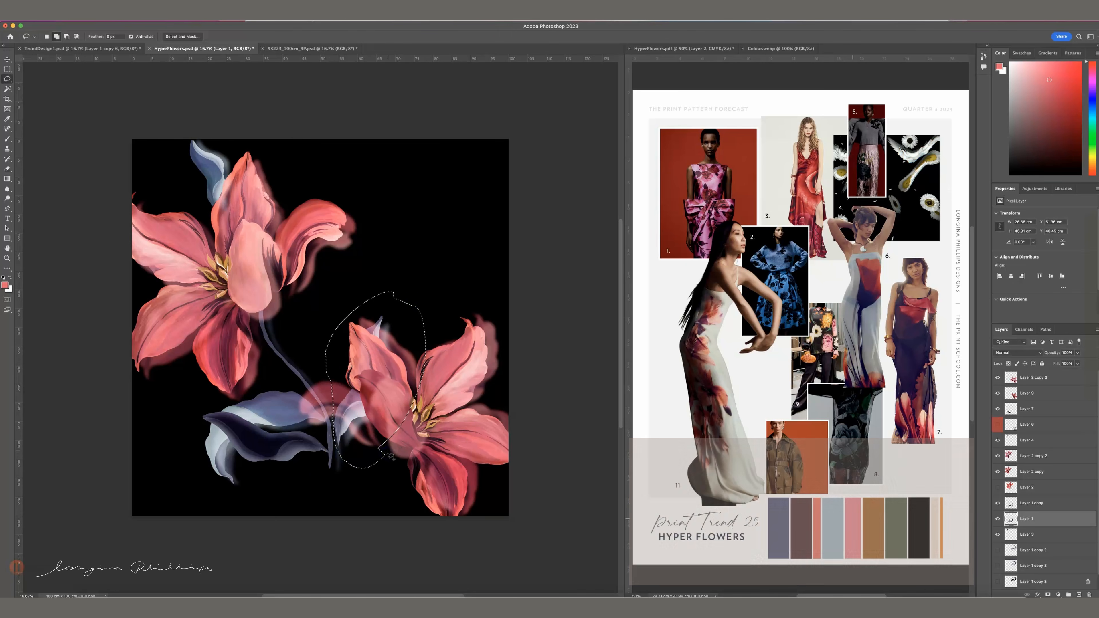
key("Delete")
key("ctrl+d")
key("ctrl+v")
key("v")
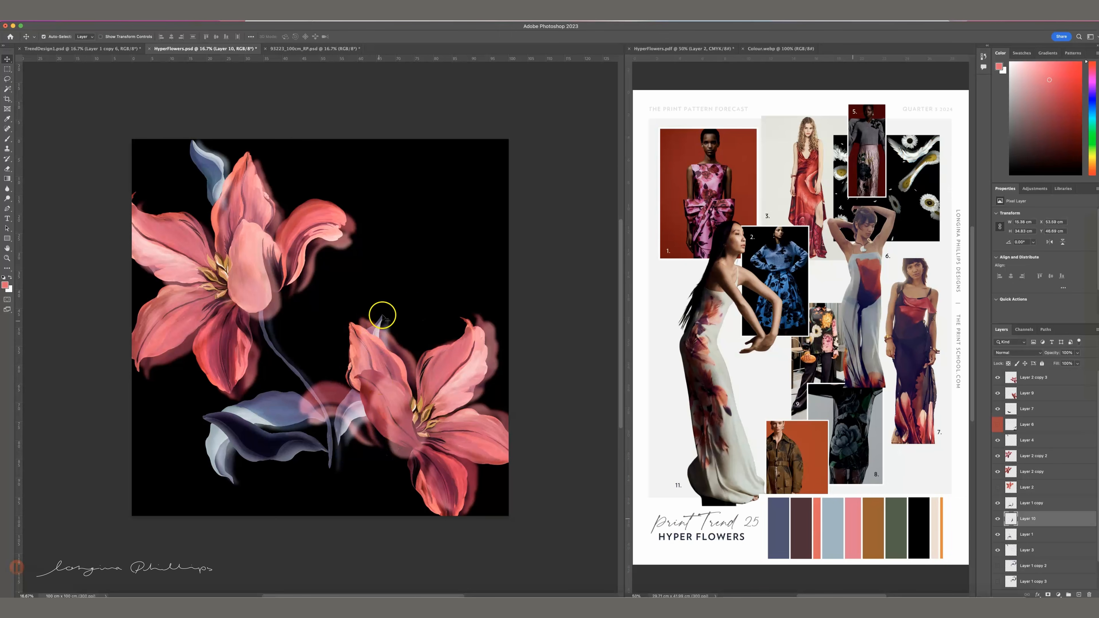
left_click_drag(381, 319, 457, 163)
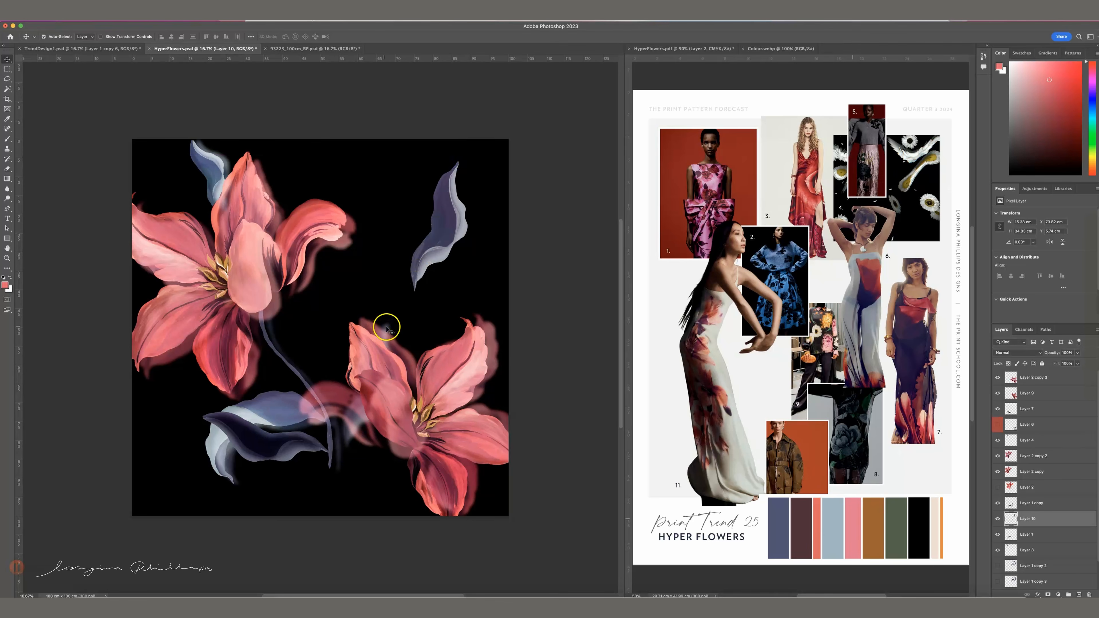
- Cut the same leaf's glow from Layer 1 copy onto its own layer, placed over the separated leaf
left_click(387, 330)
key("l")
left_click_drag(409, 310, 372, 303)
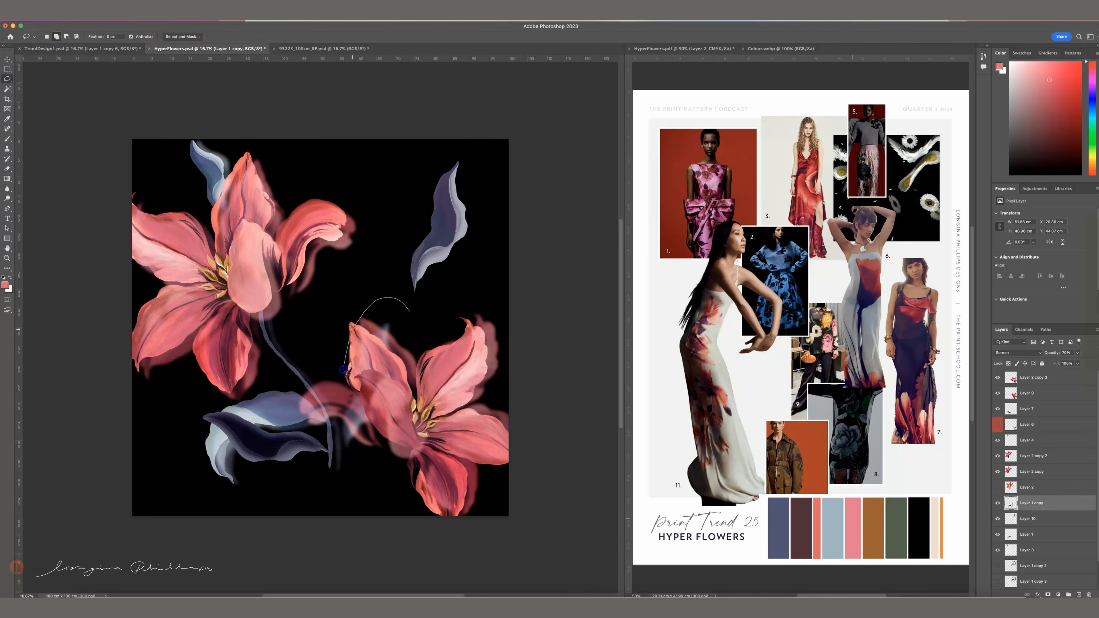
mouse_move(342, 427)
left_mouse_down()
mouse_move(444, 409)
mouse_move(422, 326)
mouse_move(450, 165)
left_mouse_up()
key("BackSpace")
key("super+d")
key("super+v")
key("v")
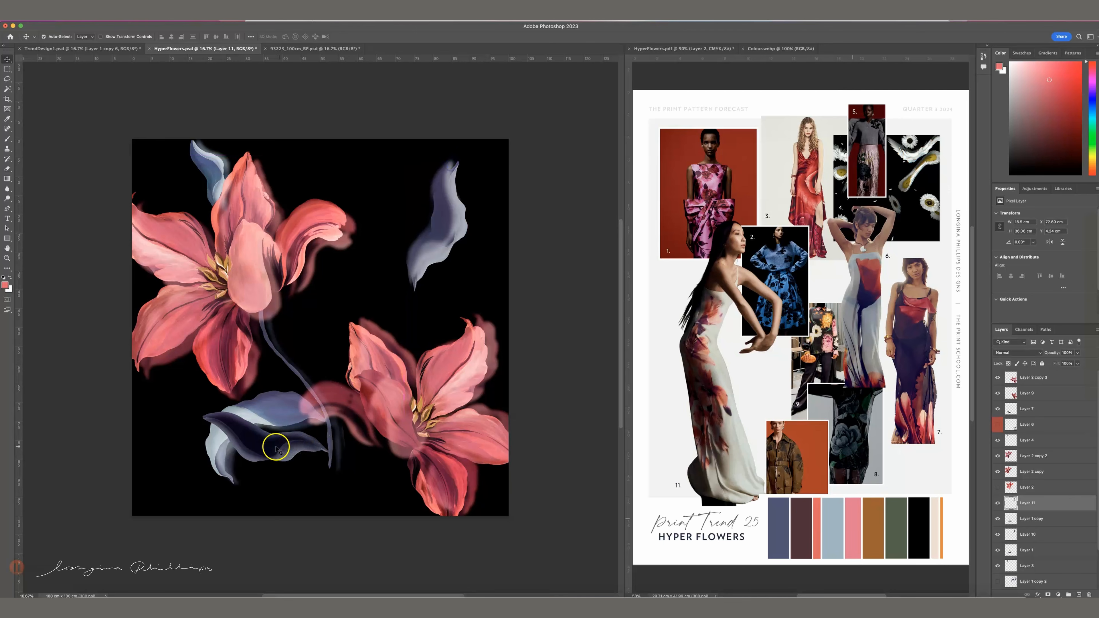
- Set the separated leaf's glow layer to Screen blend mode at 50% opacity
left_click(281, 409)
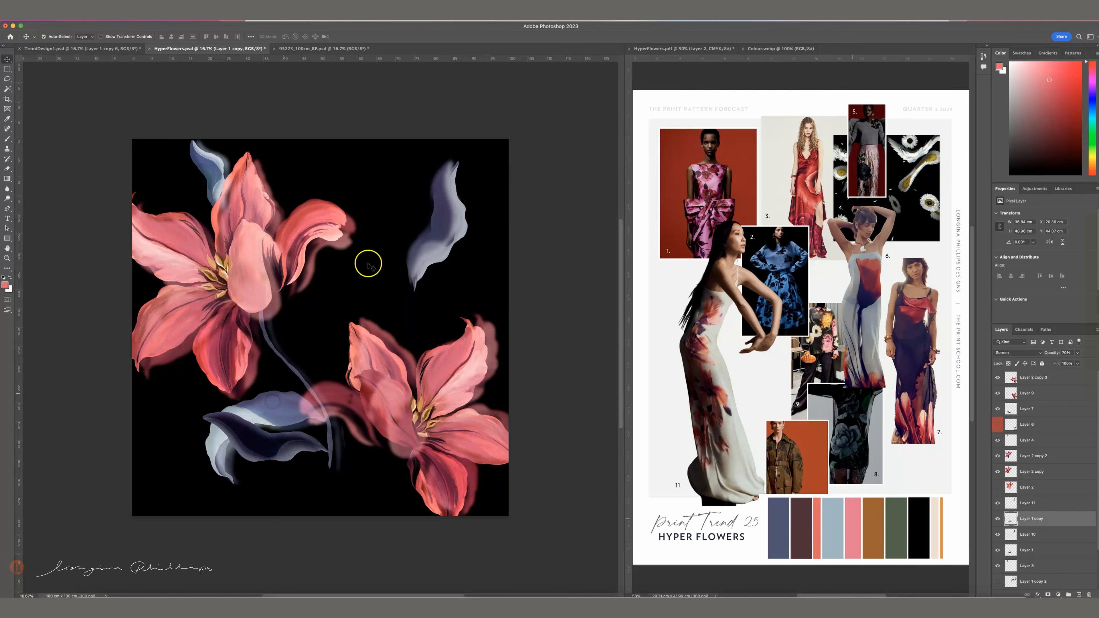
left_click(448, 214)
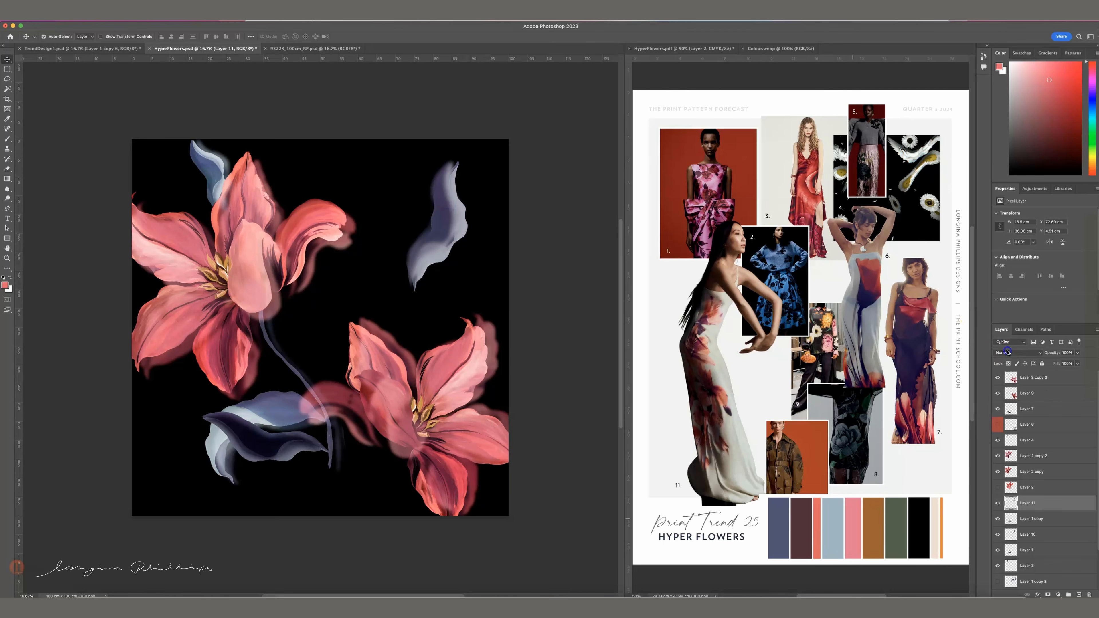
left_click(1008, 353)
left_click(1011, 425)
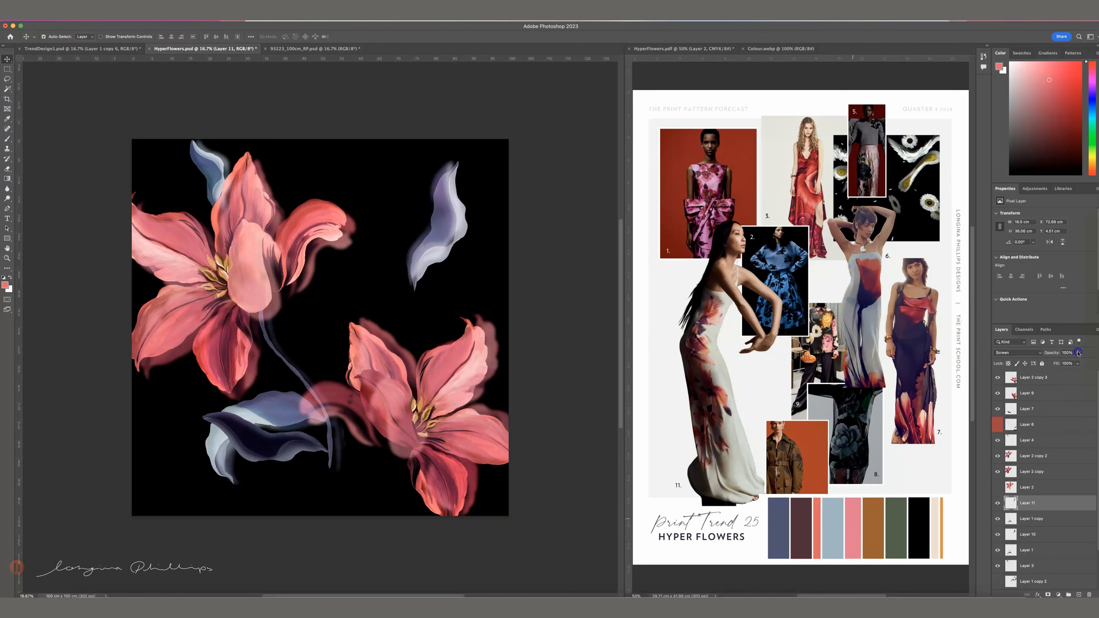
left_click_drag(1064, 369, 1057, 367)
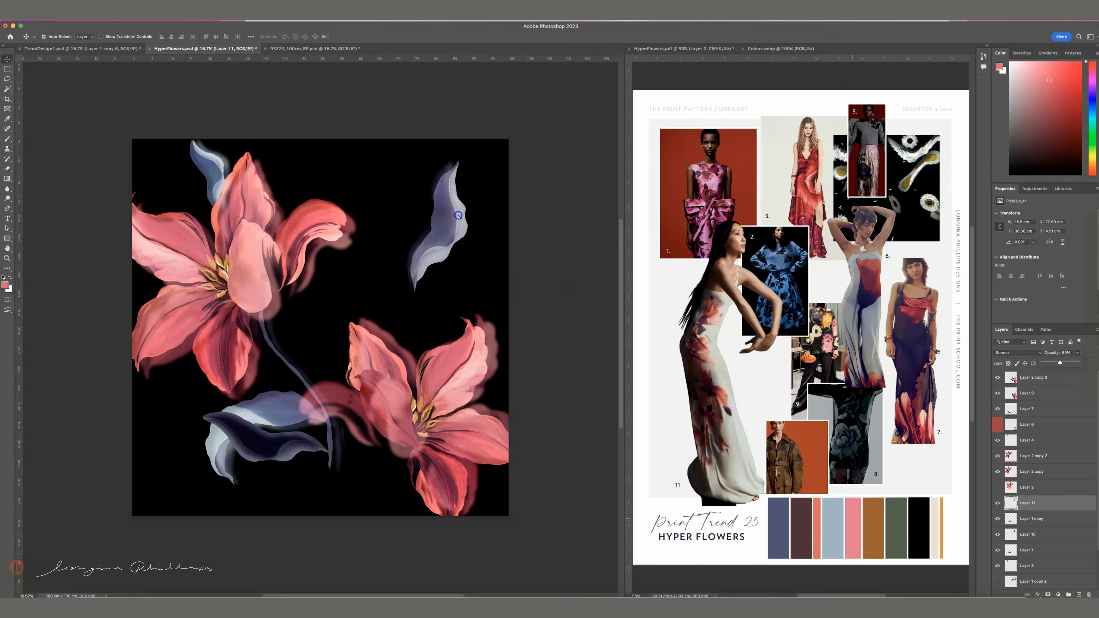
- Move the separated blue leaf and its glow beneath the lower flower at the artwork's bottom edge and flip them vertically
left_click_drag(451, 216, 422, 260)
left_click_drag(449, 216, 354, 496)
key("super+t")
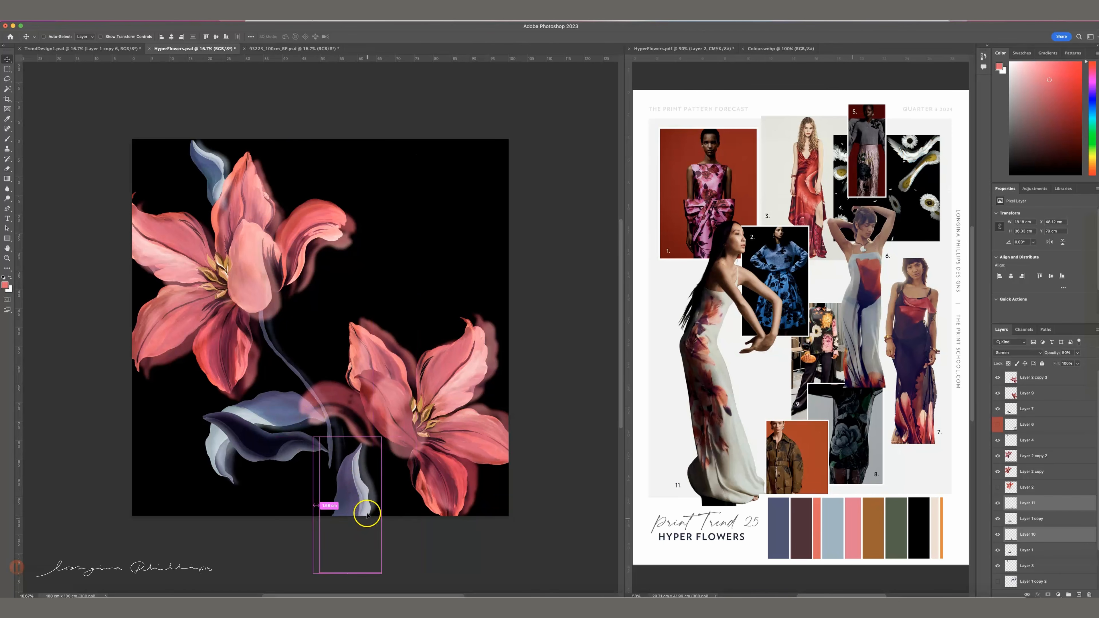
right_click(347, 507)
left_click(390, 580)
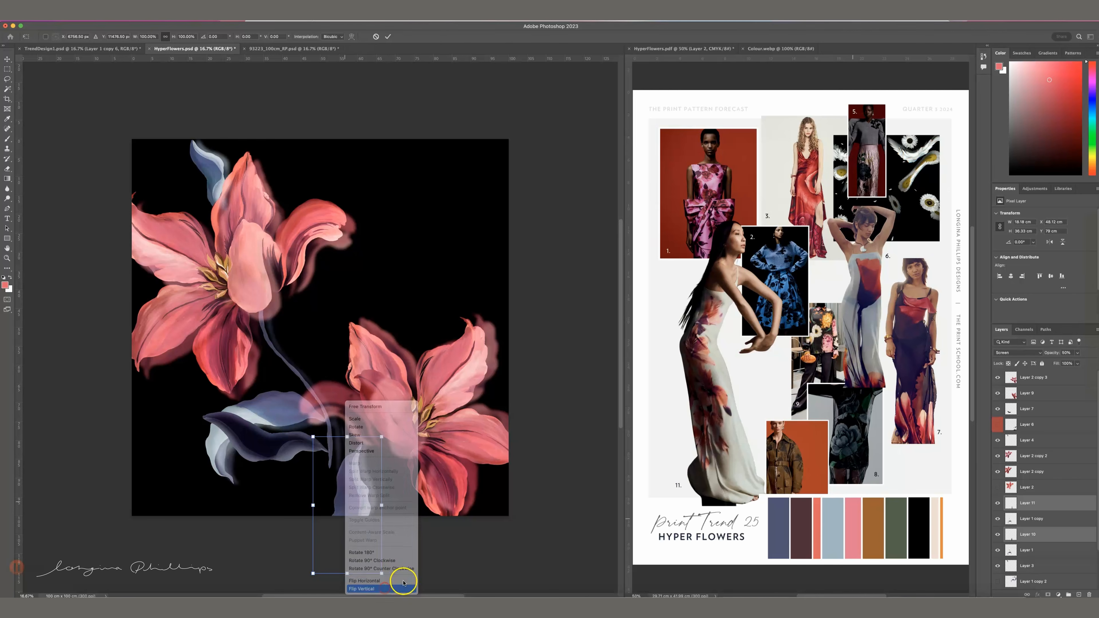
left_click(407, 399)
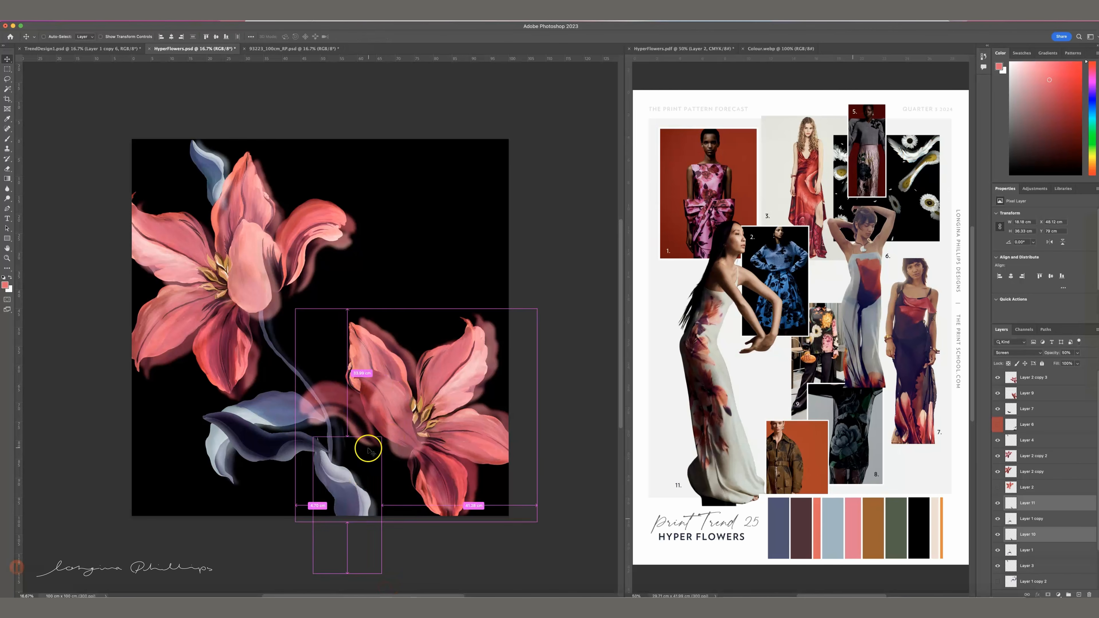
- Rotate the flipped leaf and glow by about -124°, shrink them slightly and tuck them behind the lower flower's upper petals
key("super+t")
left_click_drag(414, 428, 380, 491)
left_click_drag(401, 501, 474, 264)
left_click_drag(516, 187, 471, 405)
left_click_drag(454, 253, 472, 287)
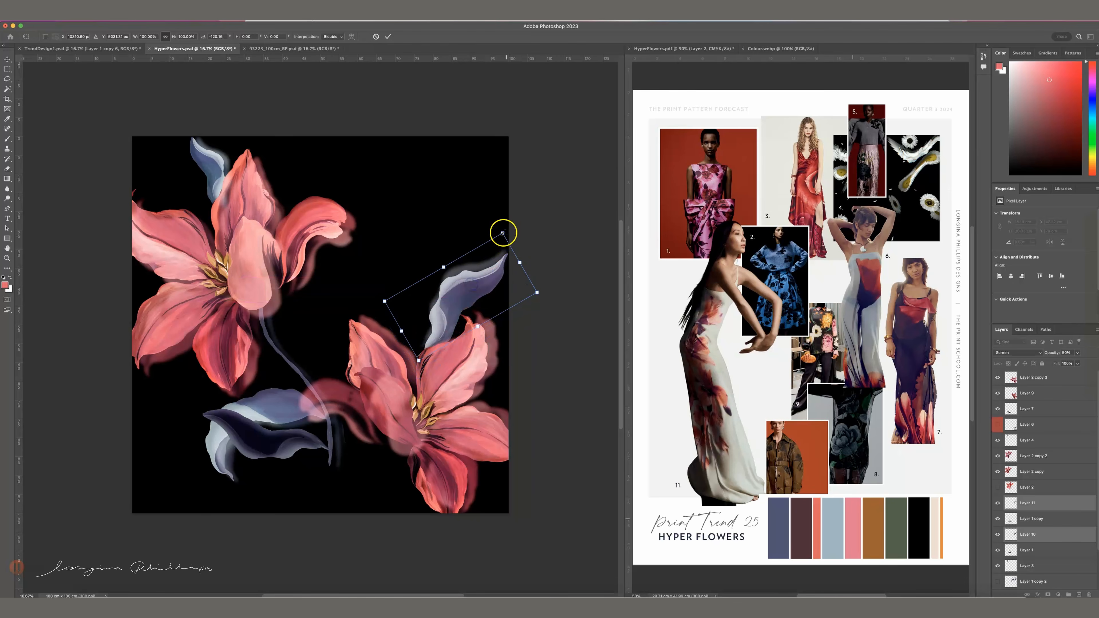
left_click_drag(502, 234, 484, 245)
left_click_drag(474, 291, 472, 289)
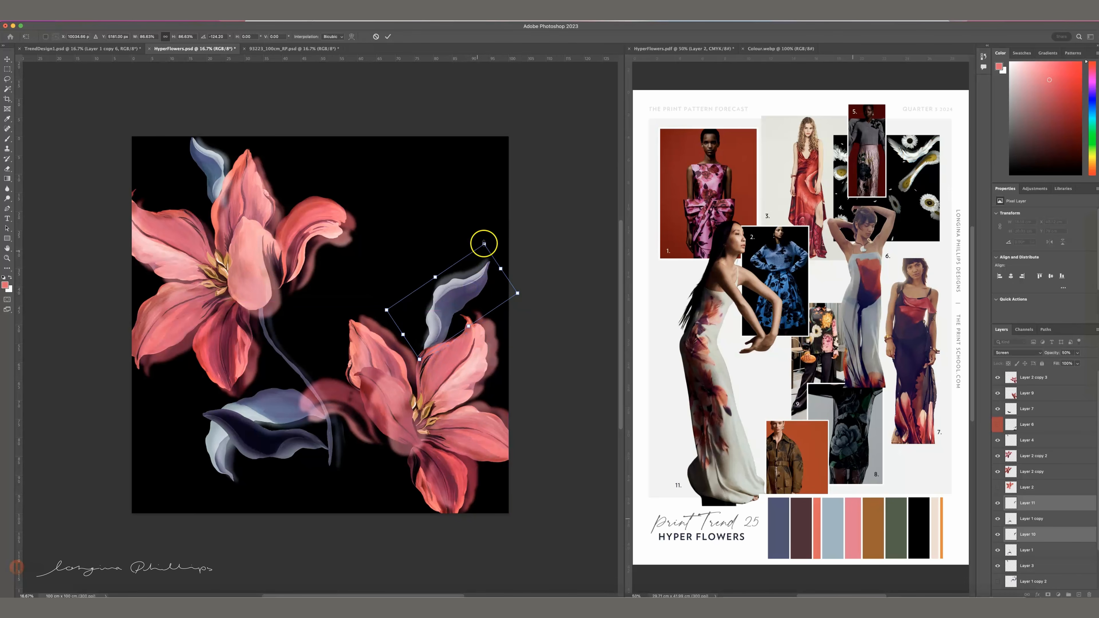
left_click_drag(482, 241, 486, 239)
key("Return")
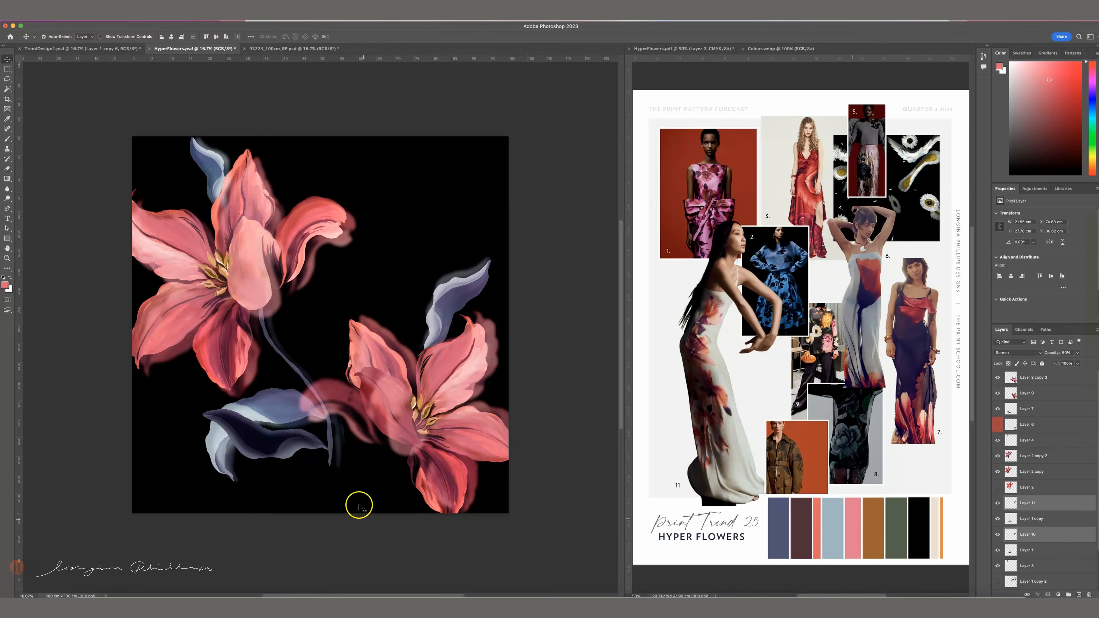
- Erase the part of the lower flower's glow on Layer 2 copy 3 that overlaps the blue stem
left_click(354, 407)
key("e")
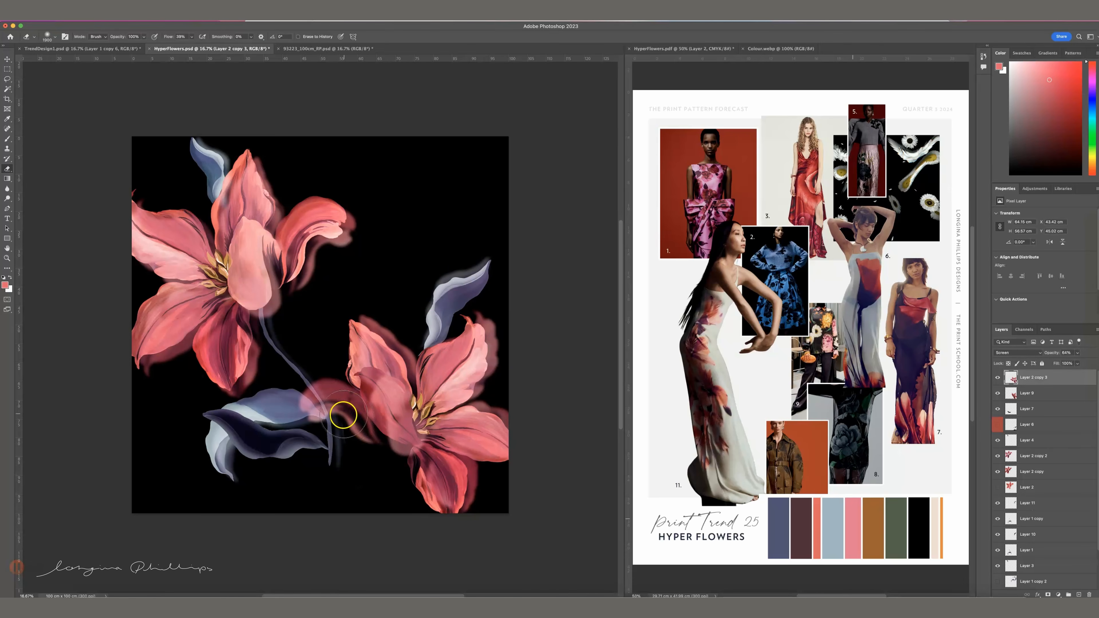
mouse_move(310, 398)
left_mouse_down()
mouse_move(320, 425)
mouse_move(310, 392)
mouse_move(325, 394)
mouse_move(307, 403)
mouse_move(310, 423)
mouse_move(318, 429)
mouse_move(320, 399)
mouse_move(365, 461)
left_mouse_up()
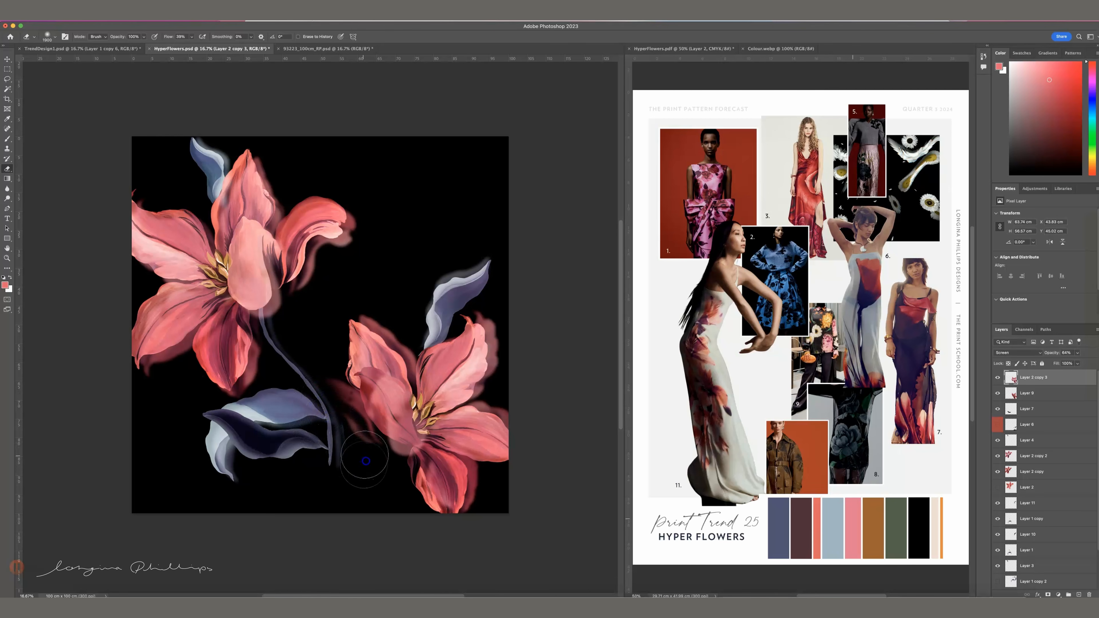
key("v")
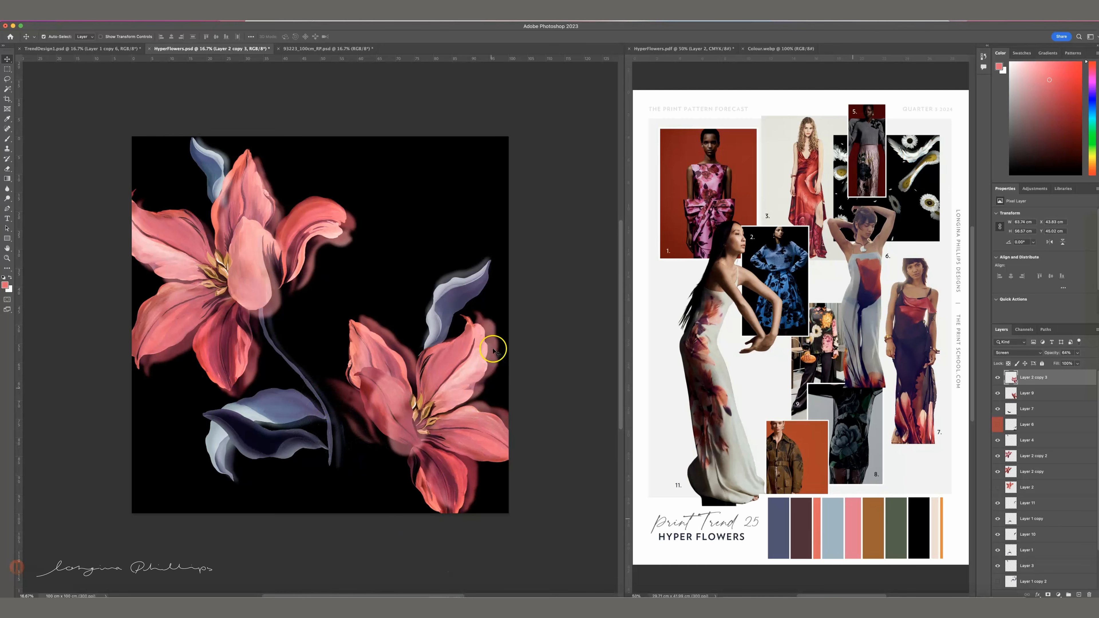
left_click_drag(520, 353, 473, 393)
key("ctrl+t")
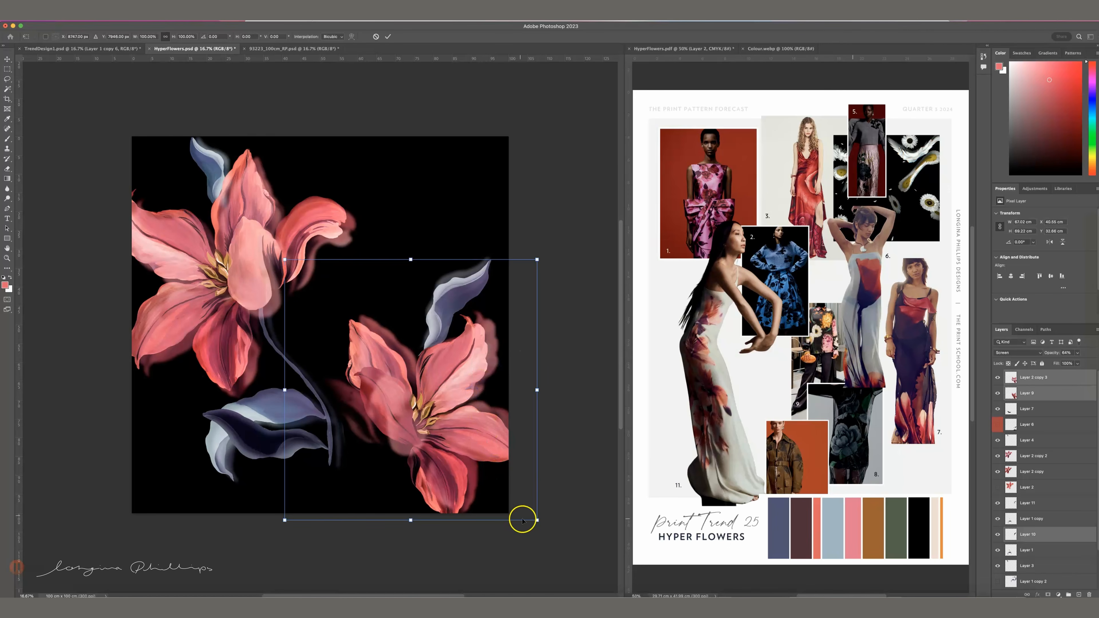
left_click_drag(539, 525, 558, 544)
key("Escape")
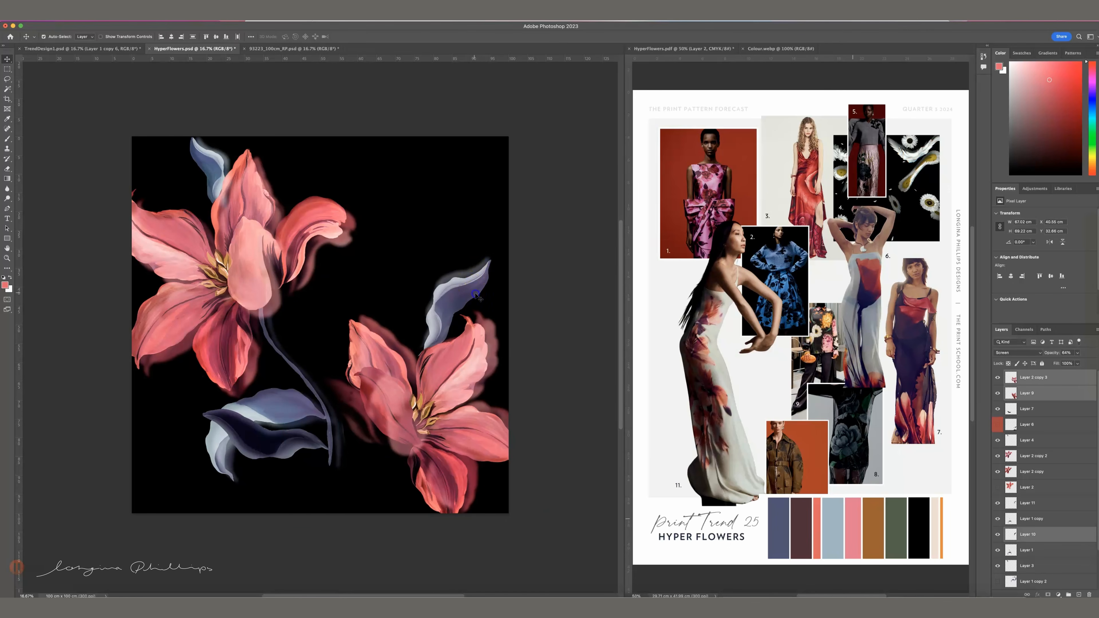
- Scale the lower flower and its glow to about 110% and reposition them in the artwork's lower right corner
key("ctrl+t")
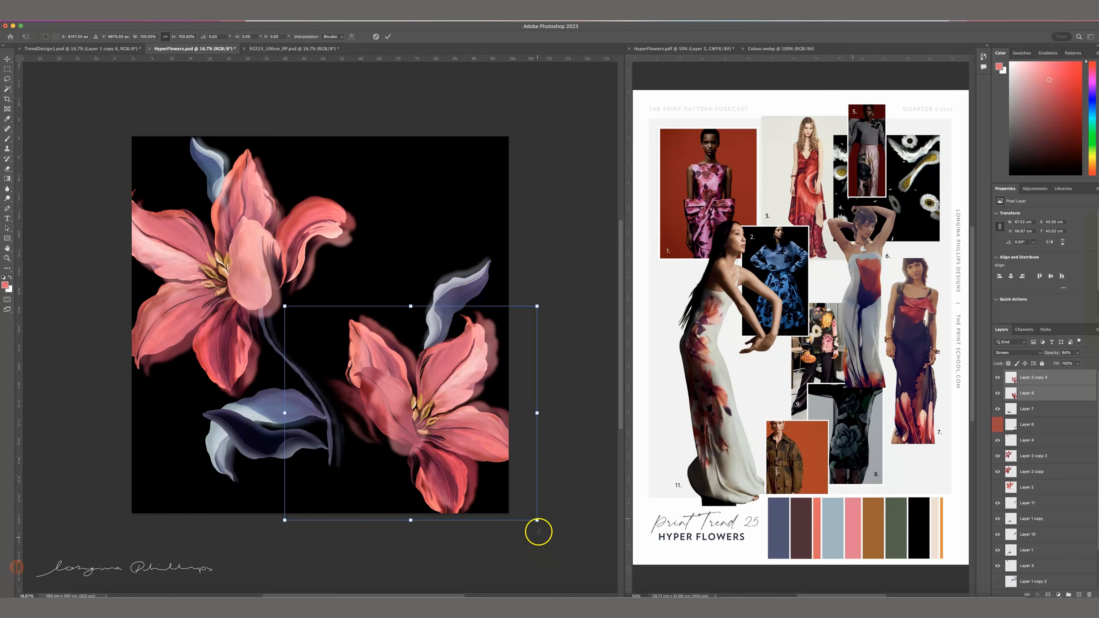
left_click_drag(536, 520, 568, 546)
left_click_drag(471, 465, 460, 444)
left_click_drag(549, 303, 545, 307)
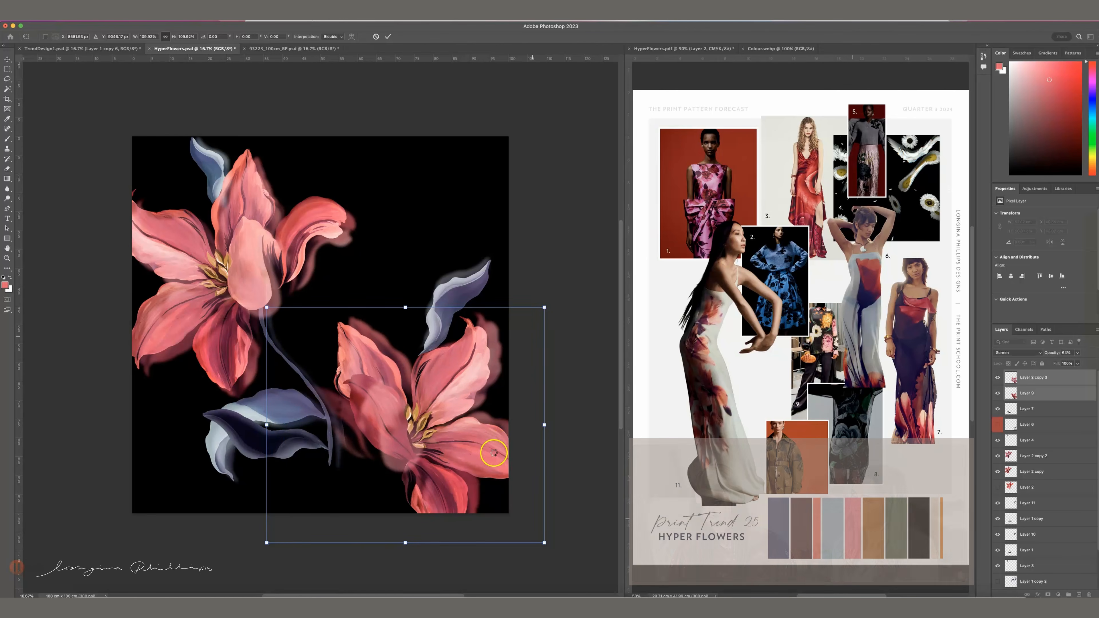
key("Return")
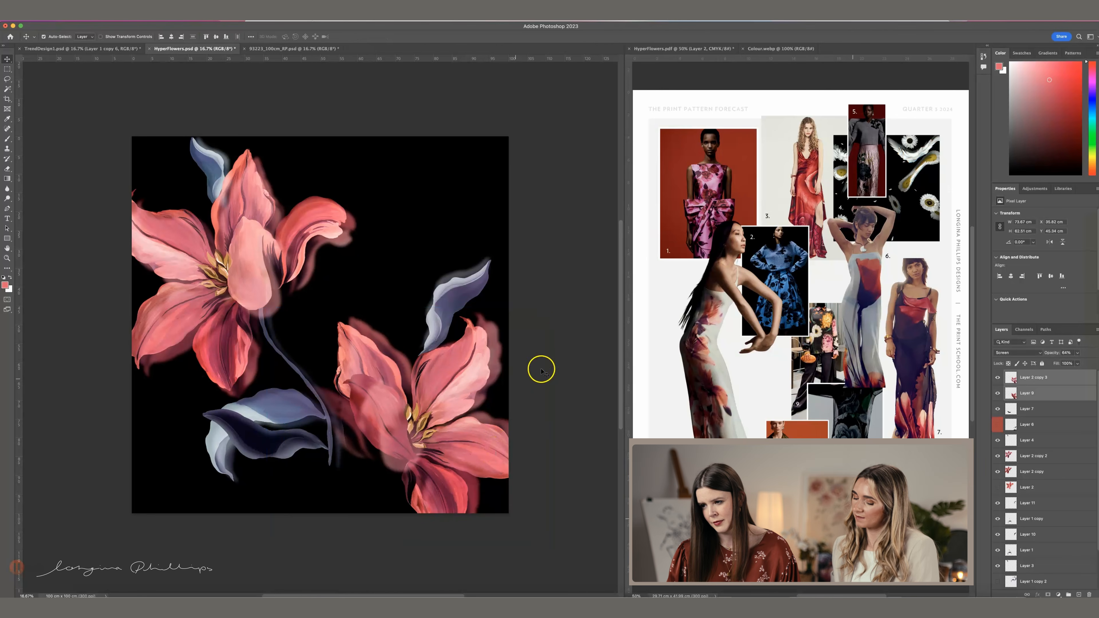
- Move the separated leaf and its glow to the artwork's top edge, behind the upper flower's top petal
left_click(459, 299)
left_click_drag(469, 293, 308, 140)
left_click(347, 154)
- Adjust the Blues of the Layer 3 leaf with Hue/Saturation, shifting the hue and setting saturation to -10 and lightness to -12
left_click(197, 152)
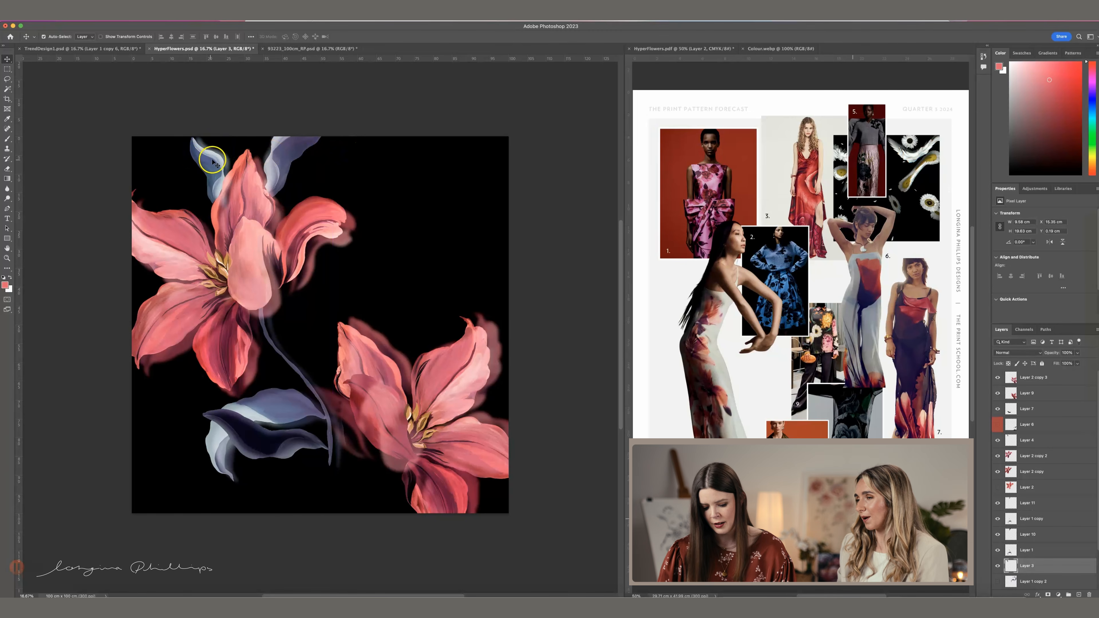
key("super+u")
left_click(813, 156)
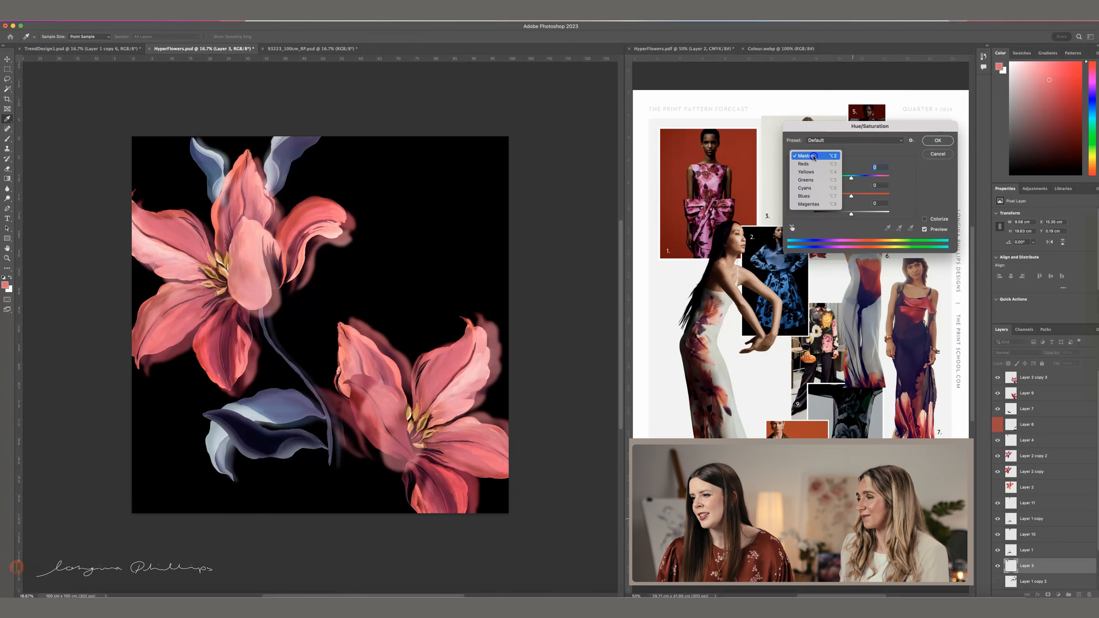
left_click(804, 196)
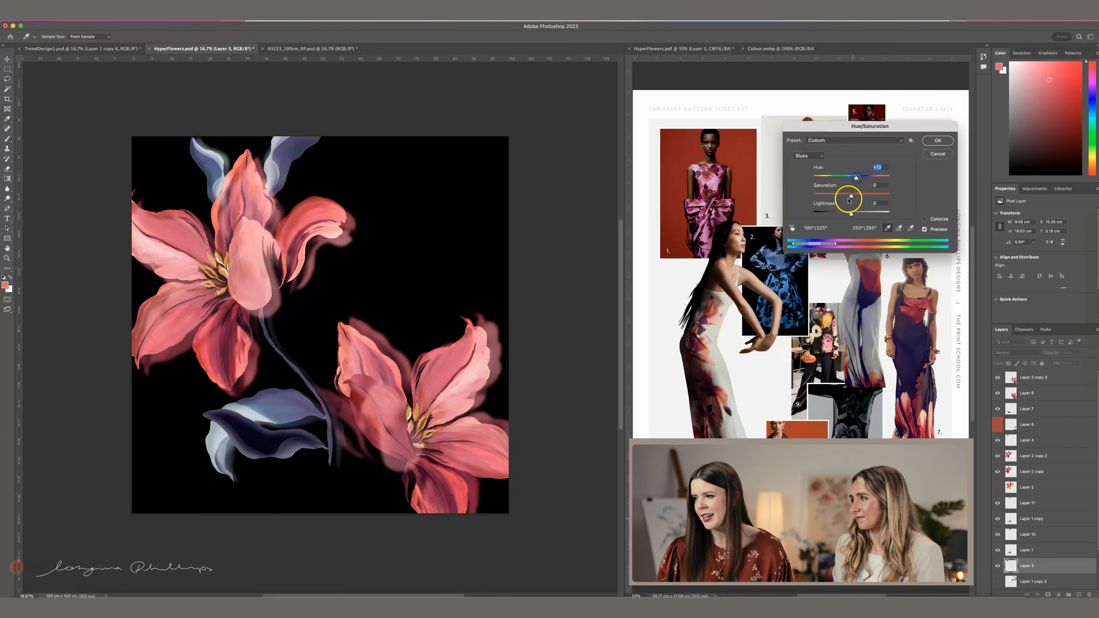
left_click_drag(851, 196, 849, 196)
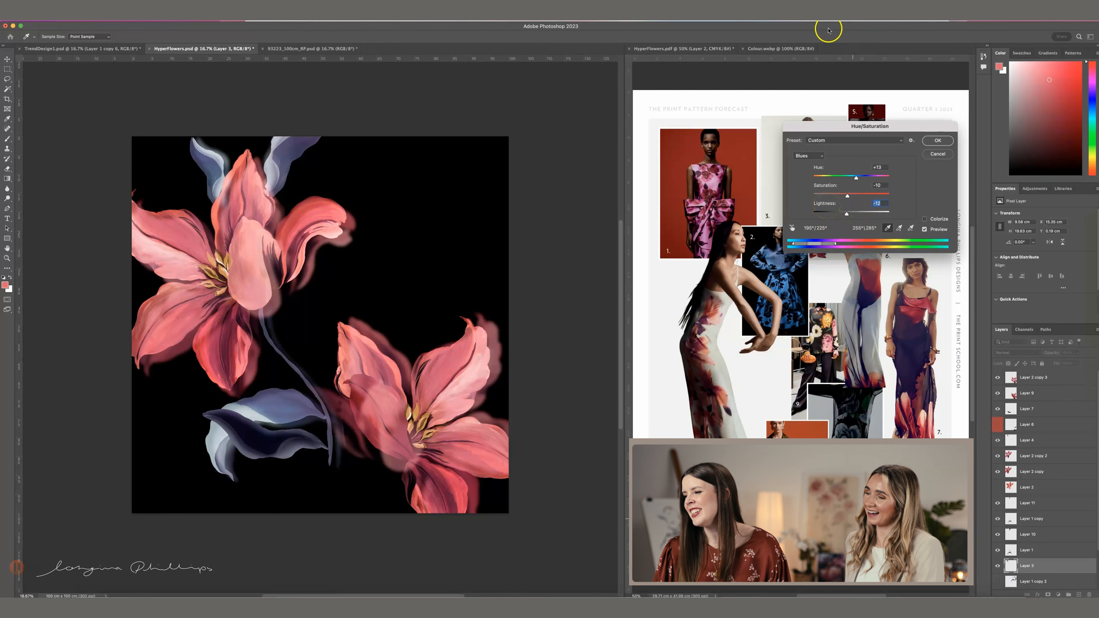
left_click(937, 140)
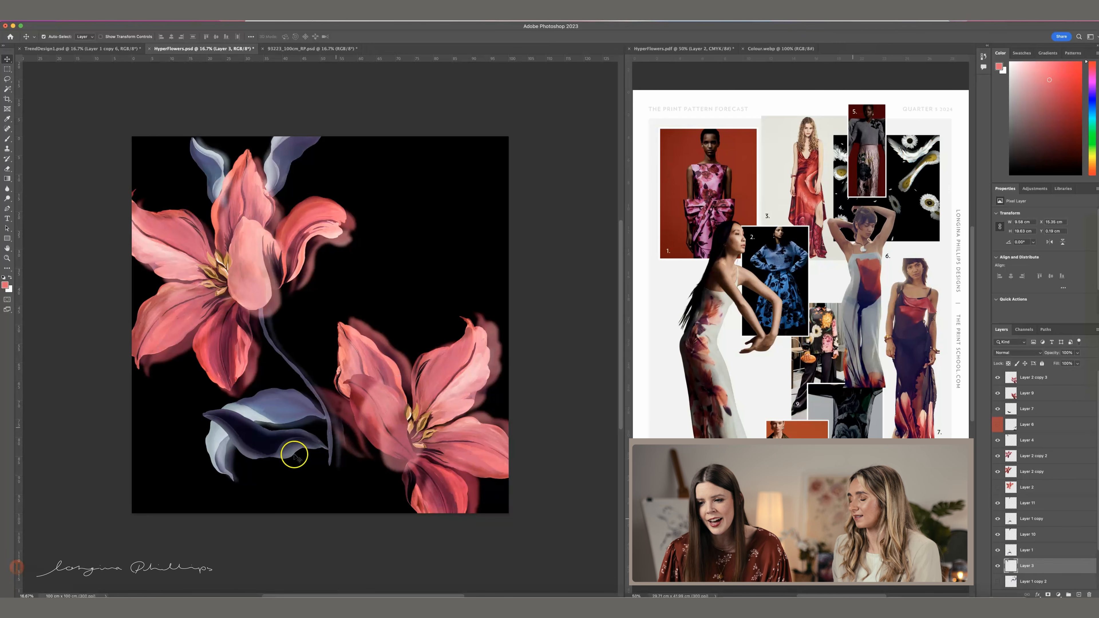
- Move the dark leaf on Layer 7 above the pale leaf and rotate it slightly to meet the stem
left_click_drag(264, 449, 236, 400)
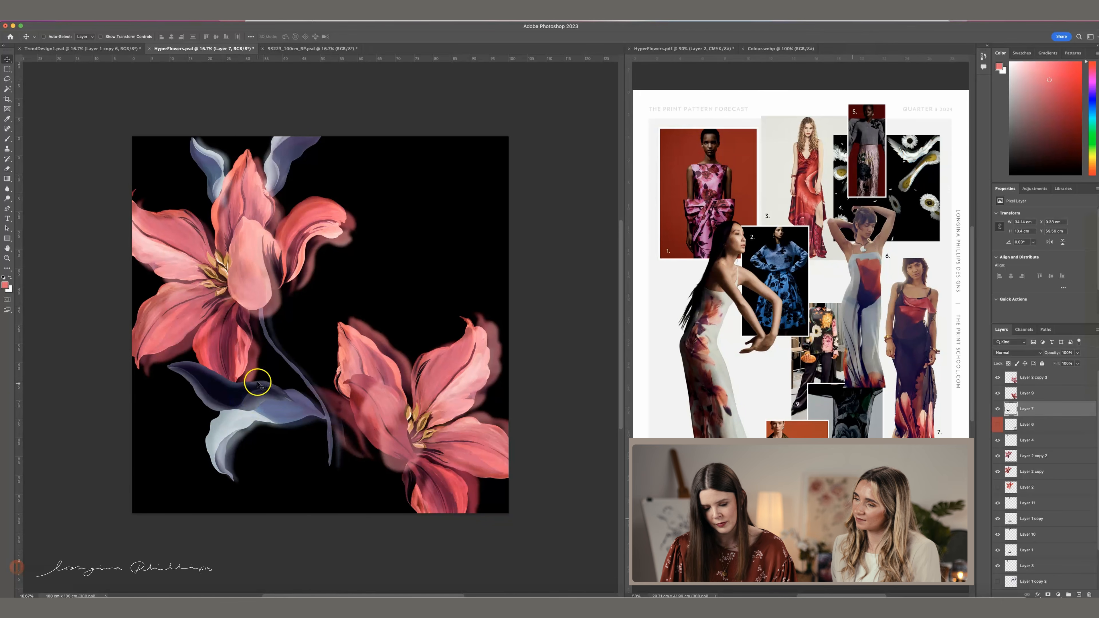
key("super+t")
left_click_drag(287, 319, 272, 323)
left_click_drag(272, 387, 277, 397)
key("Return")
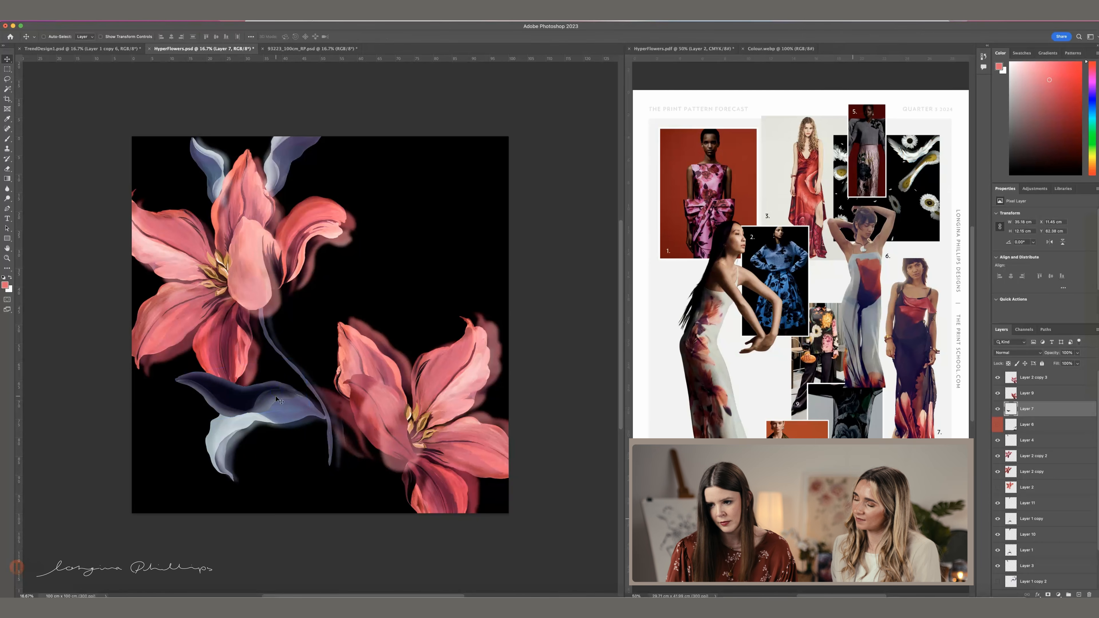
- Lower Layer 7 in the layer stack so it sits directly below Layer 1 copy, behind the upper flower
key("super+bracketleft")
key("super+bracketleft")
key("super+bracketleft")
key("super+bracketleft")
key("super+bracketleft")
key("super+bracketleft")
key("super+bracketleft")
key("super+bracketleft")
key("super+bracketright")
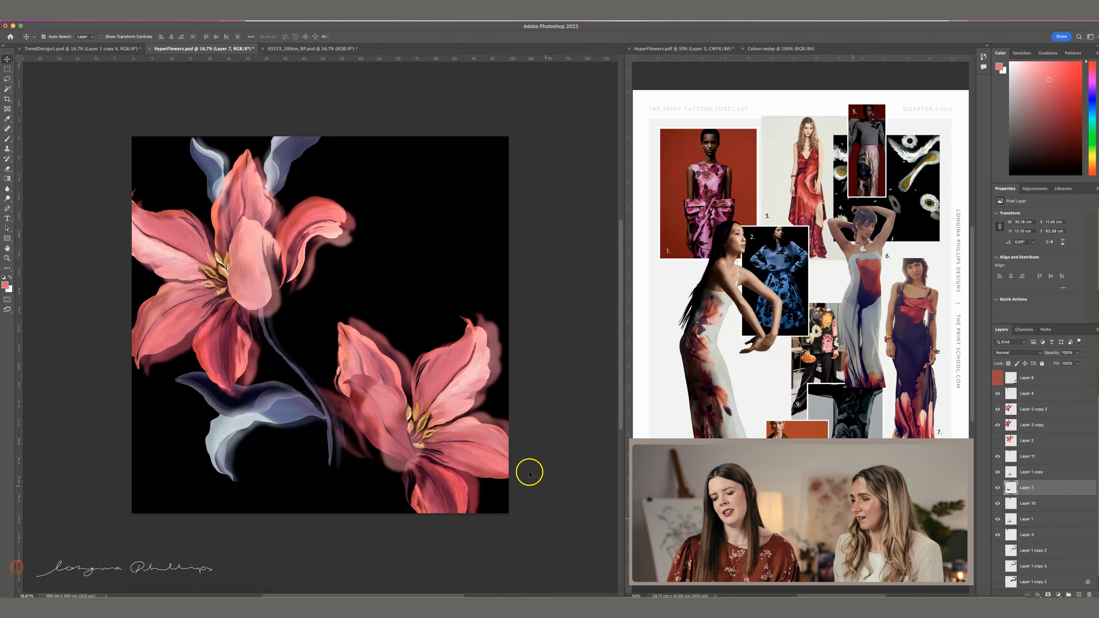
- Duplicate the upper flower and its glow and offset the copies horizontally by 100 cm for the repeat
left_click(296, 489)
left_click_drag(86, 175, 138, 382)
key("ctrl+j")
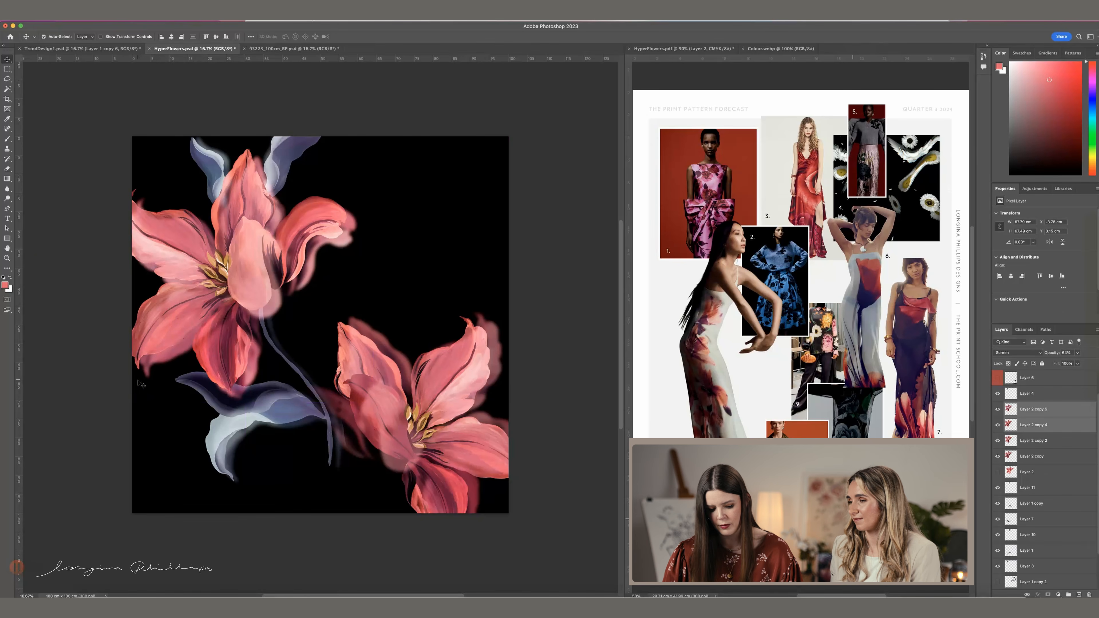
key("ctrl+t")
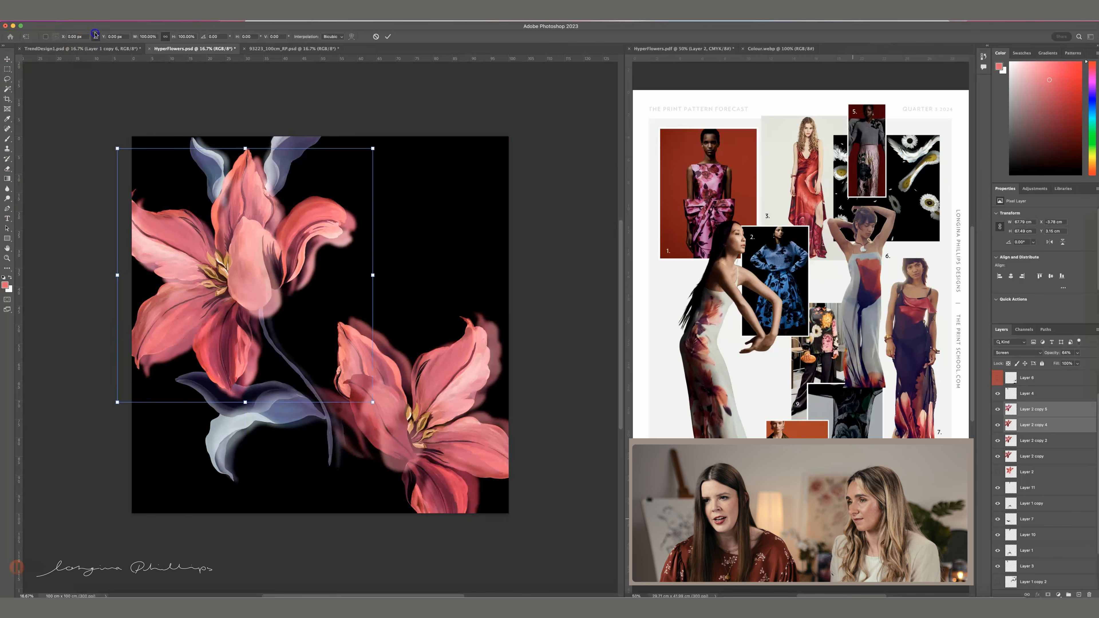
type("1")
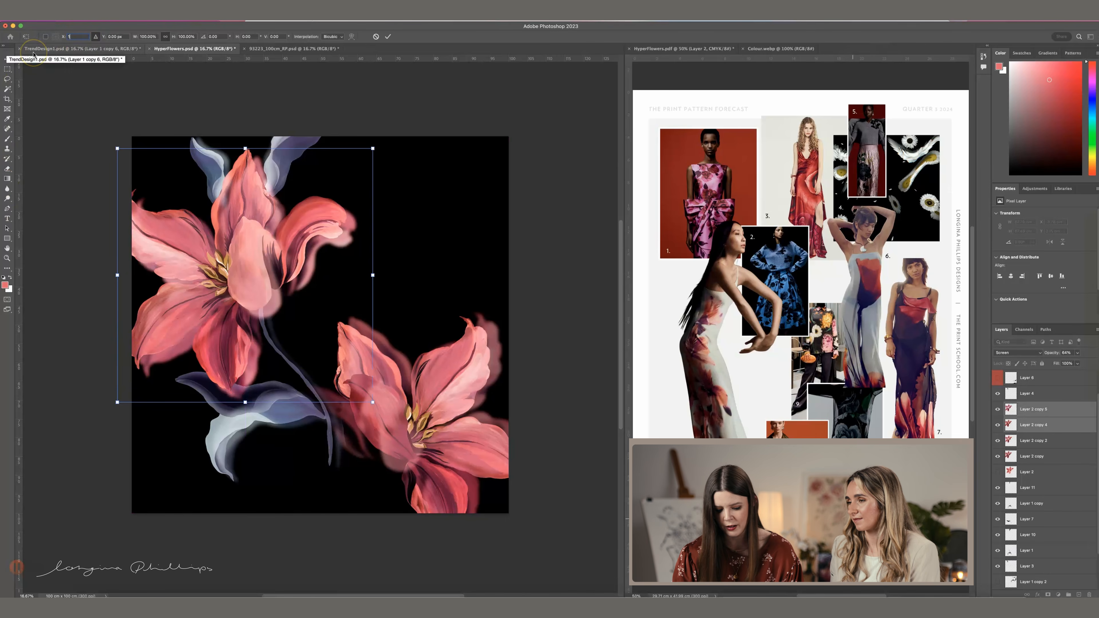
type("0cm")
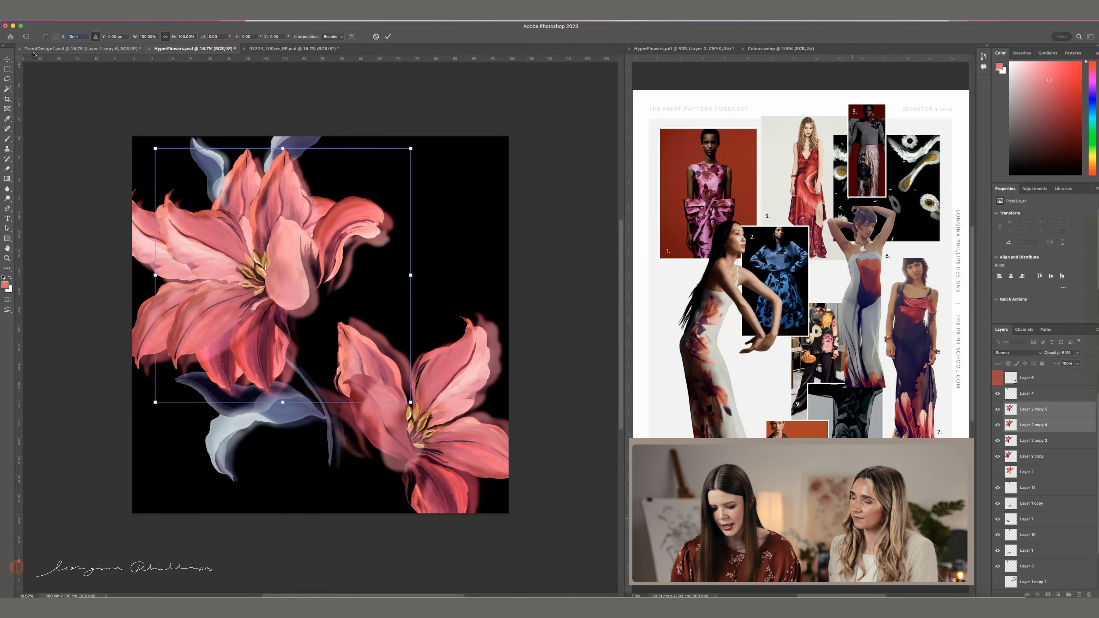
type("0")
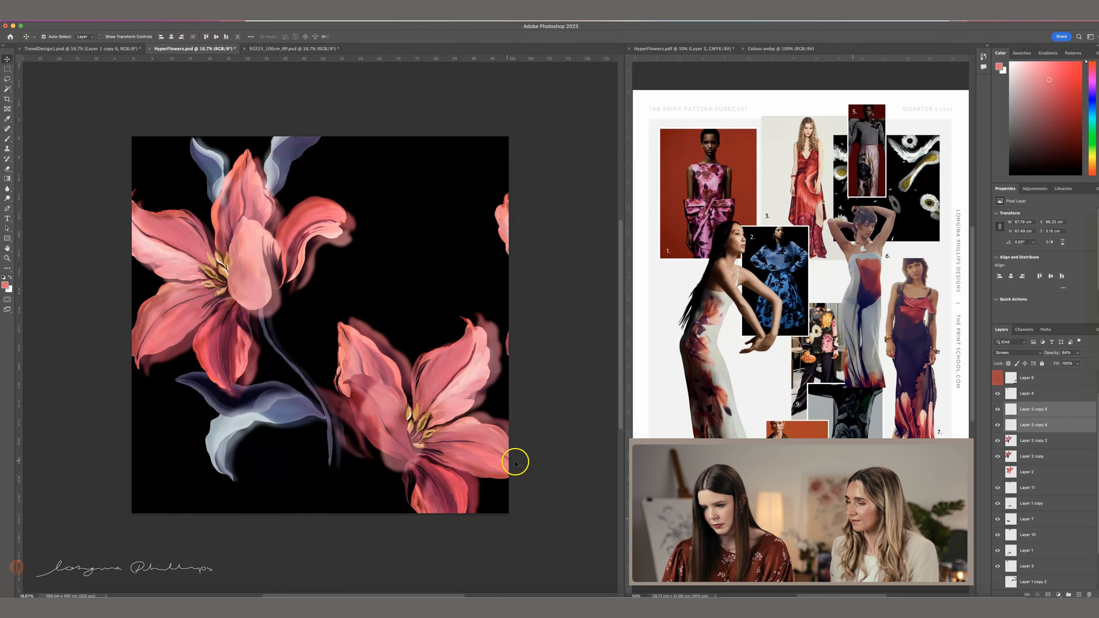
key("Return")
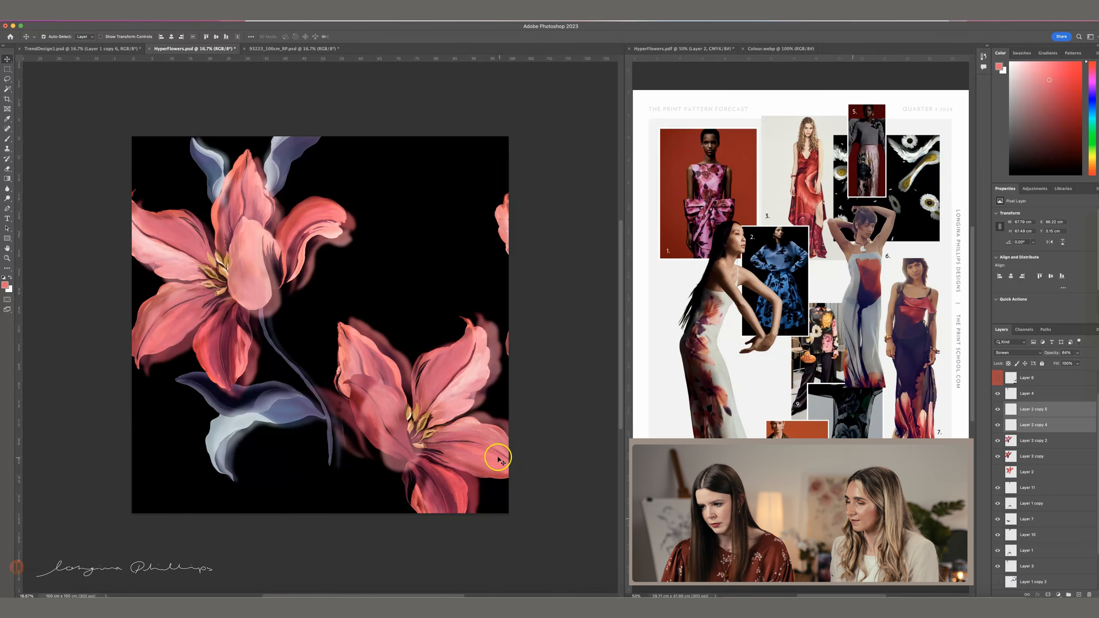
- Duplicate the lower flower and its glow and offset the copies horizontally by -100 cm
left_click(470, 323)
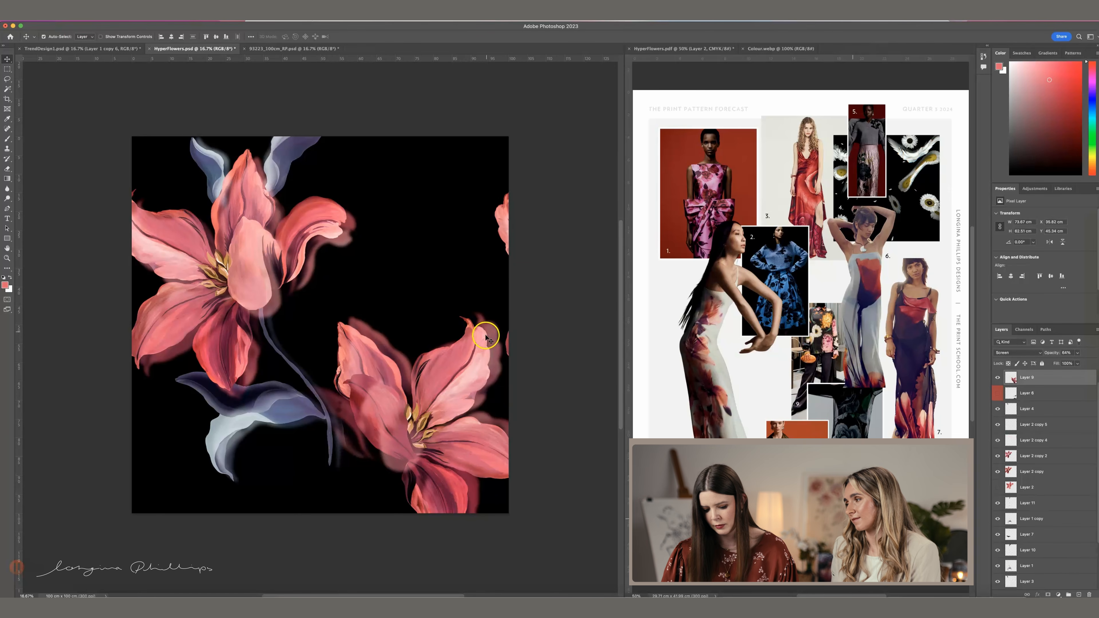
key("ctrl+j")
key("ctrl+t")
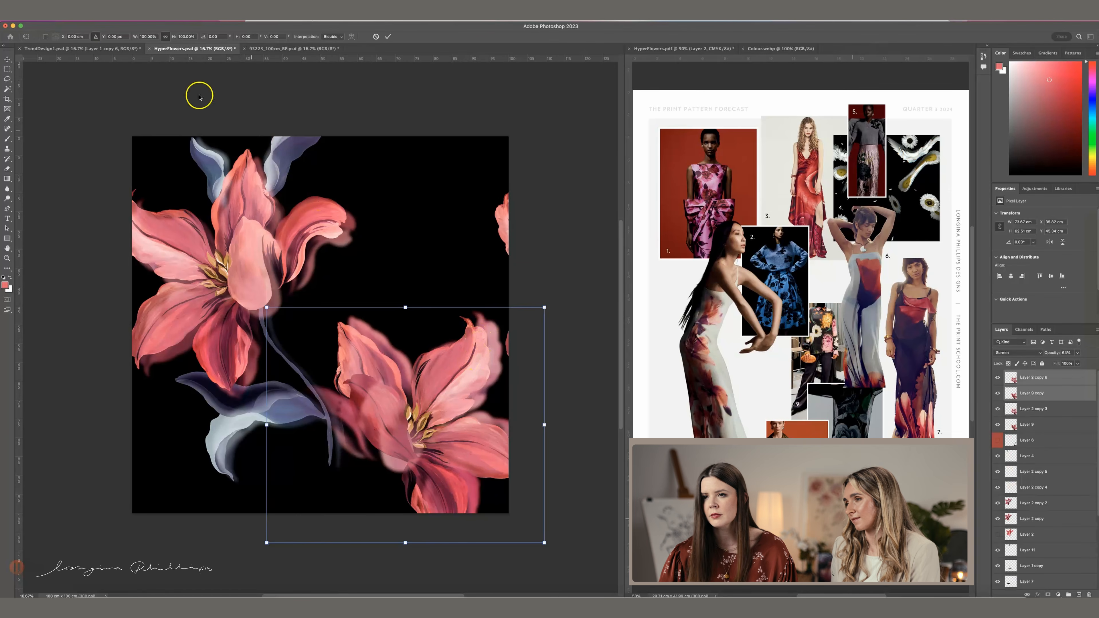
left_click(76, 35)
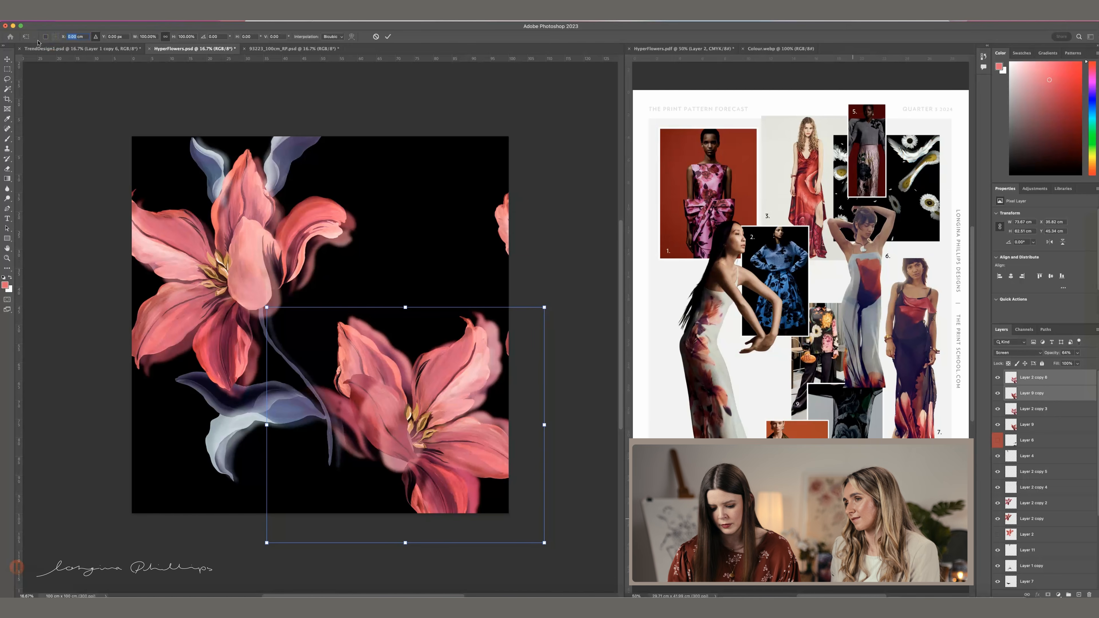
type("-100")
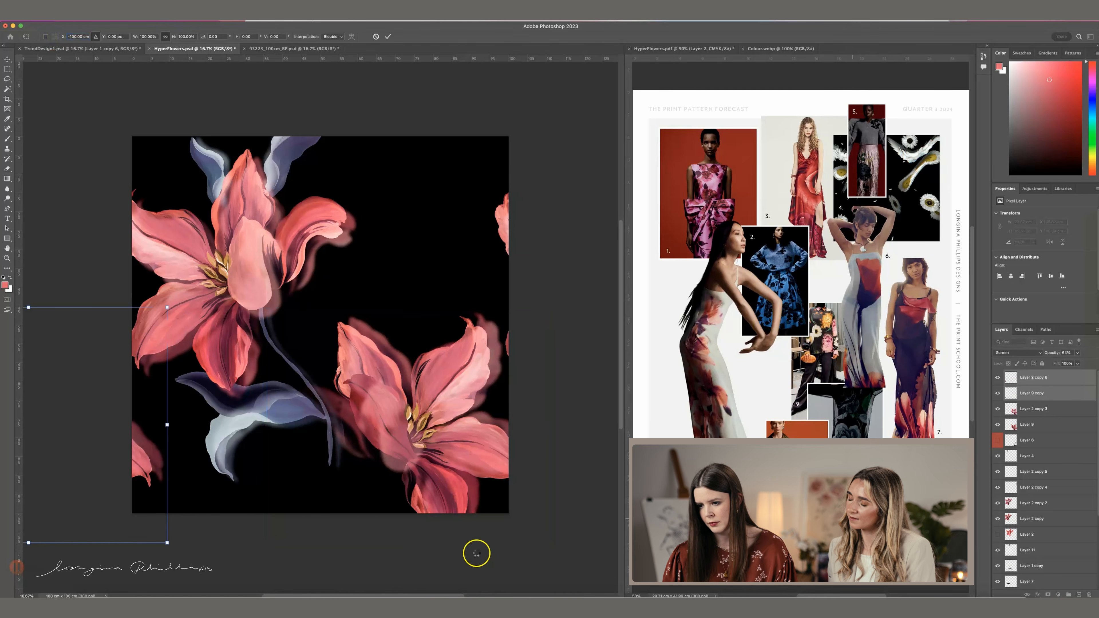
key("Return")
- Duplicate the lower flower and its glow and offset the copies vertically by -100 cm for the repeat
left_click_drag(505, 534, 462, 518)
key("ctrl+j")
key("ctrl+t")
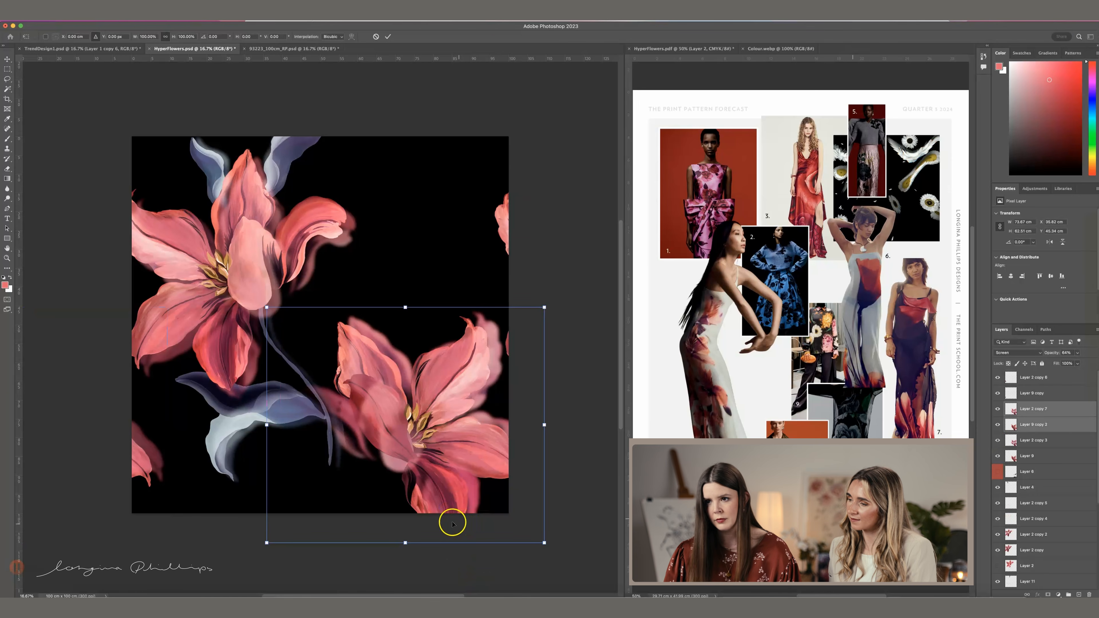
left_click(115, 36)
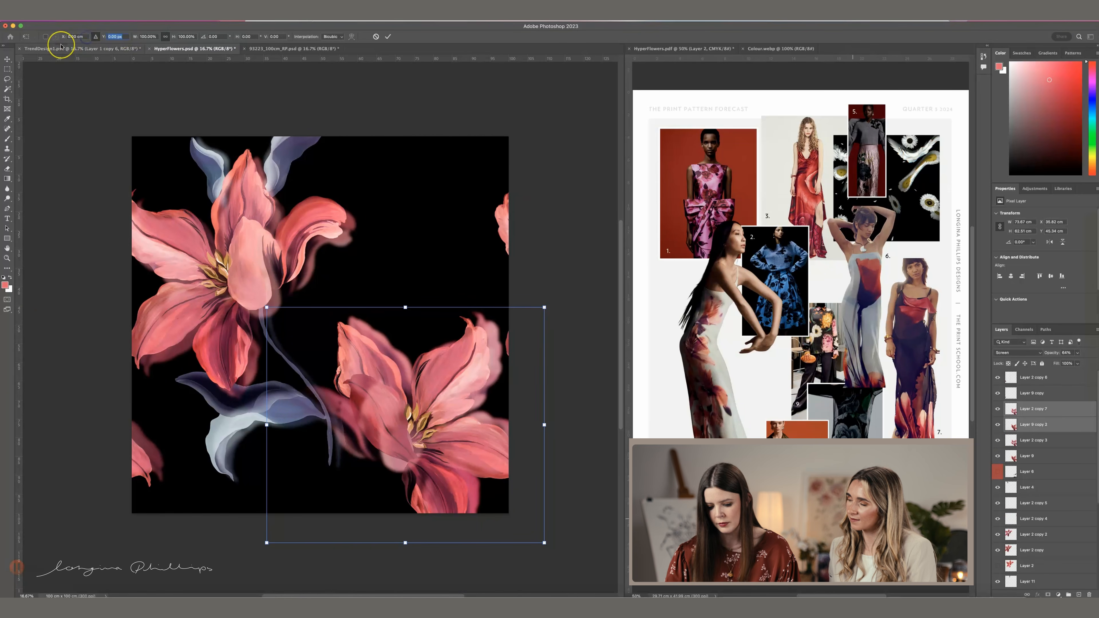
type("100")
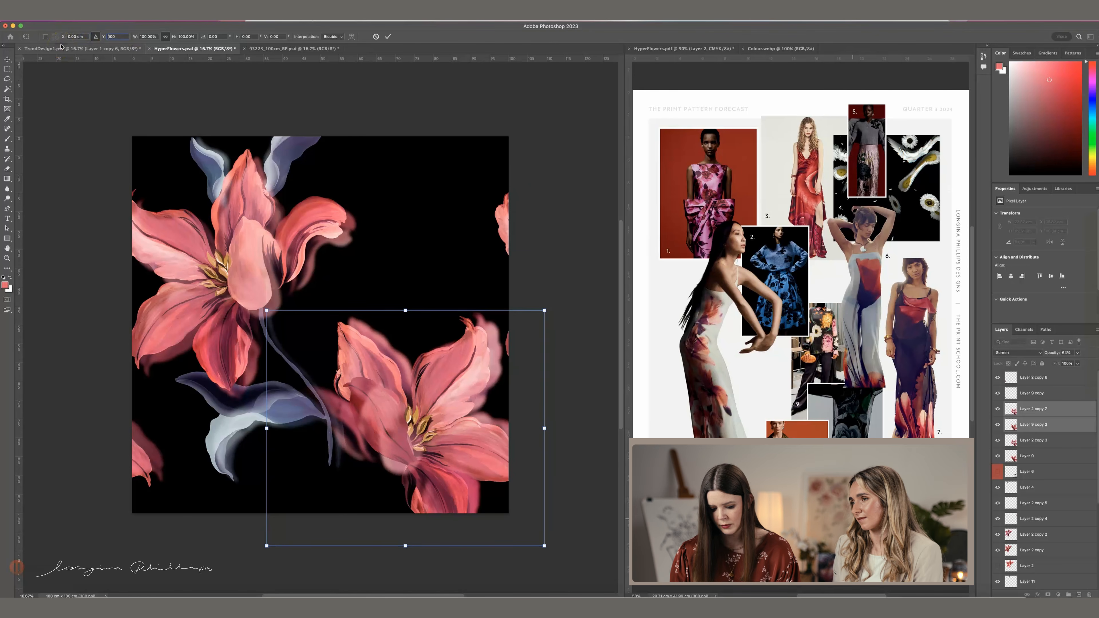
type("-")
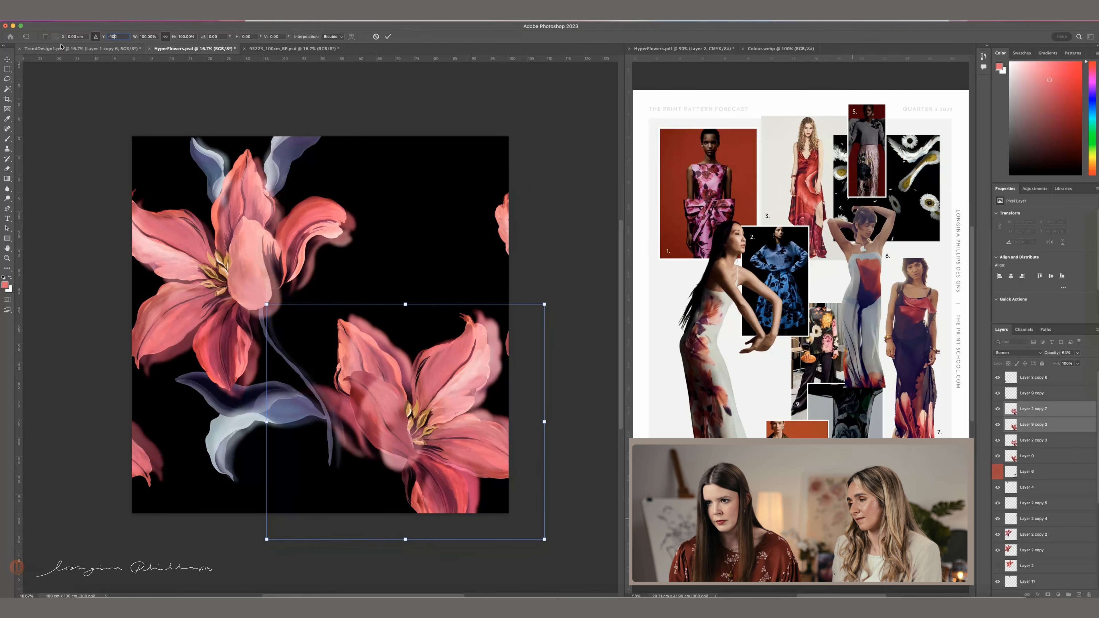
type("cm")
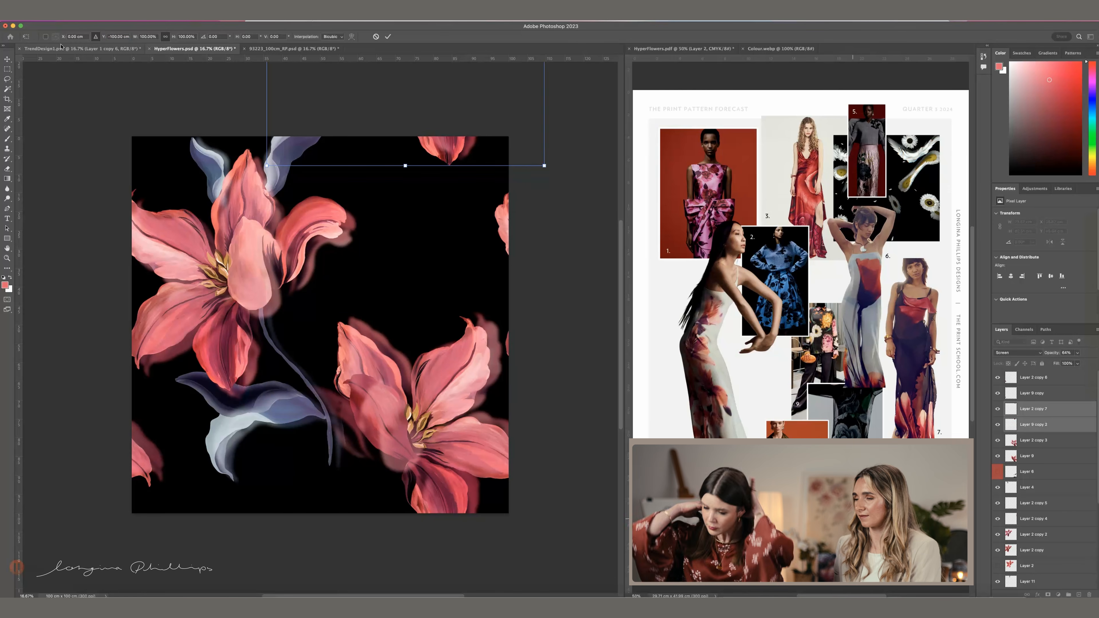
key("Return")
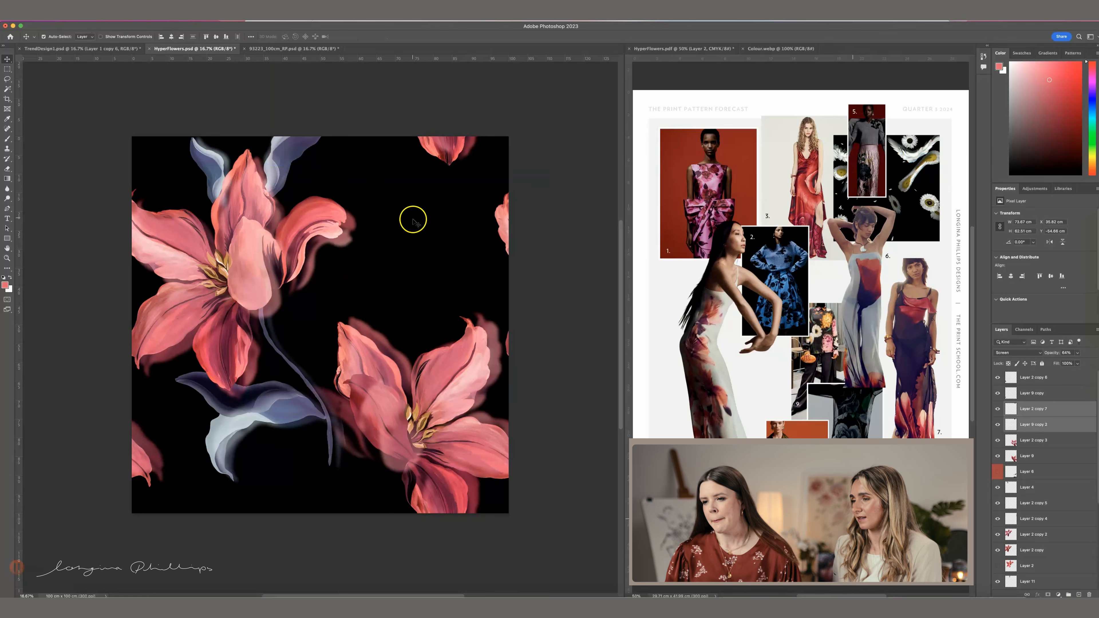
left_click(424, 269)
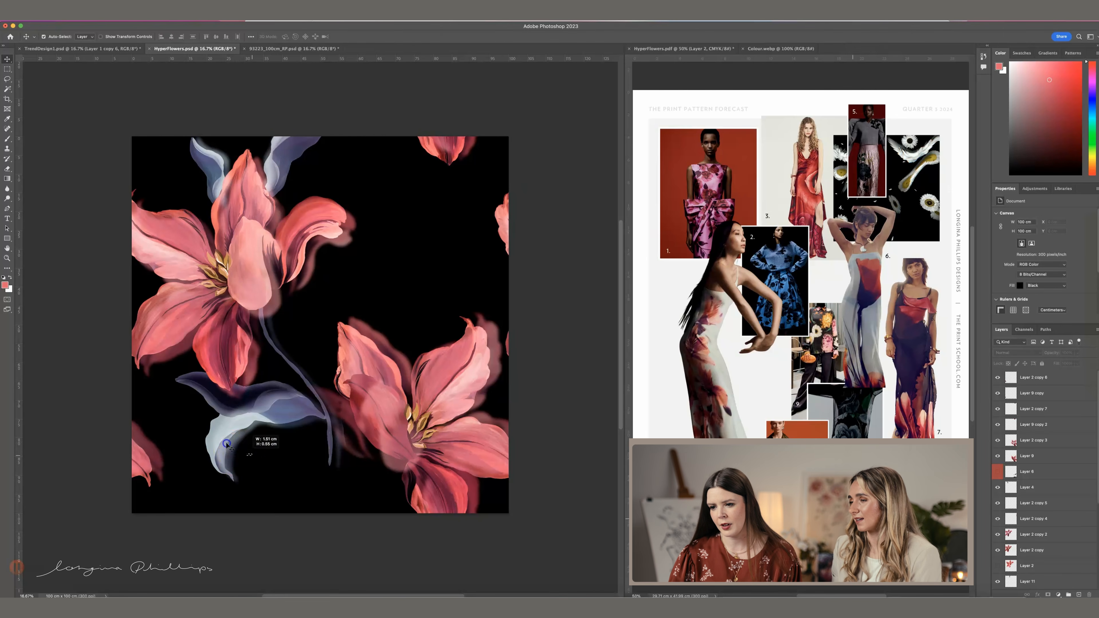
left_click(230, 429)
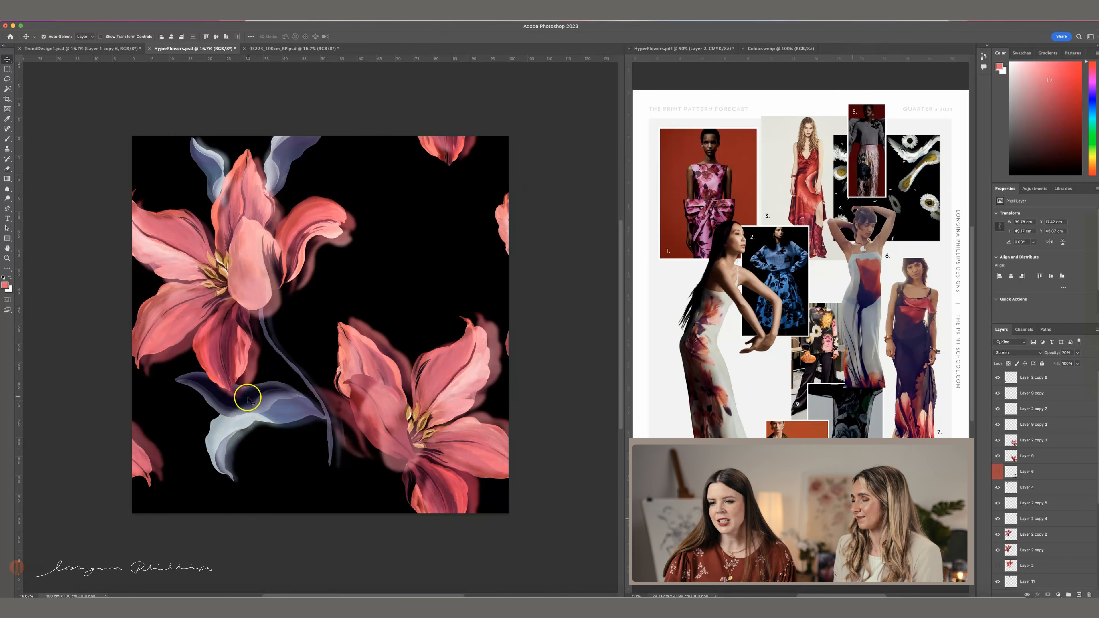
left_click(253, 407)
key("super+t")
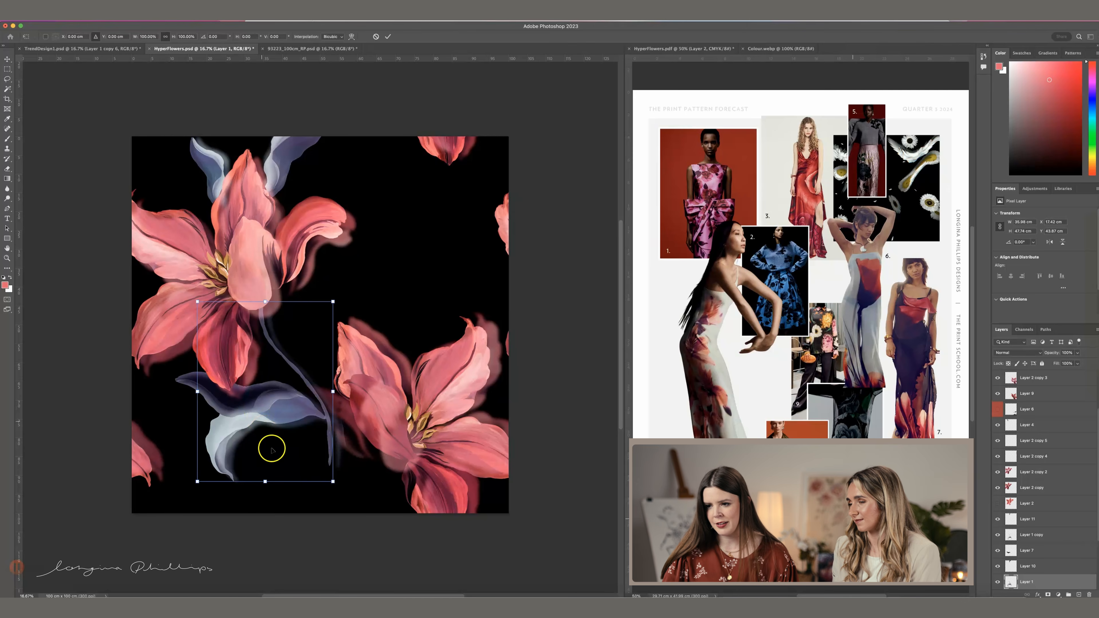
mouse_move(333, 482)
left_mouse_down()
mouse_move(320, 468)
mouse_move(327, 476)
left_mouse_up()
key("Return")
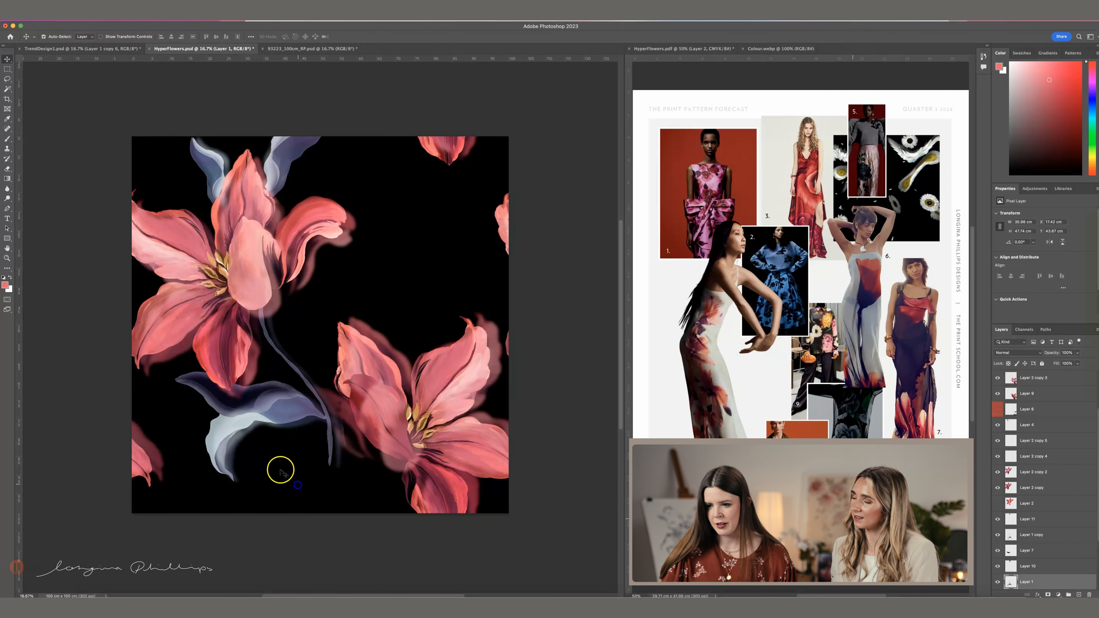
- Scale the lower blue leaf group on Layer 1, Layer 1 copy and Layer 7 to about 88%, rotate it about -21° and fit it between the flowers
left_click(232, 440)
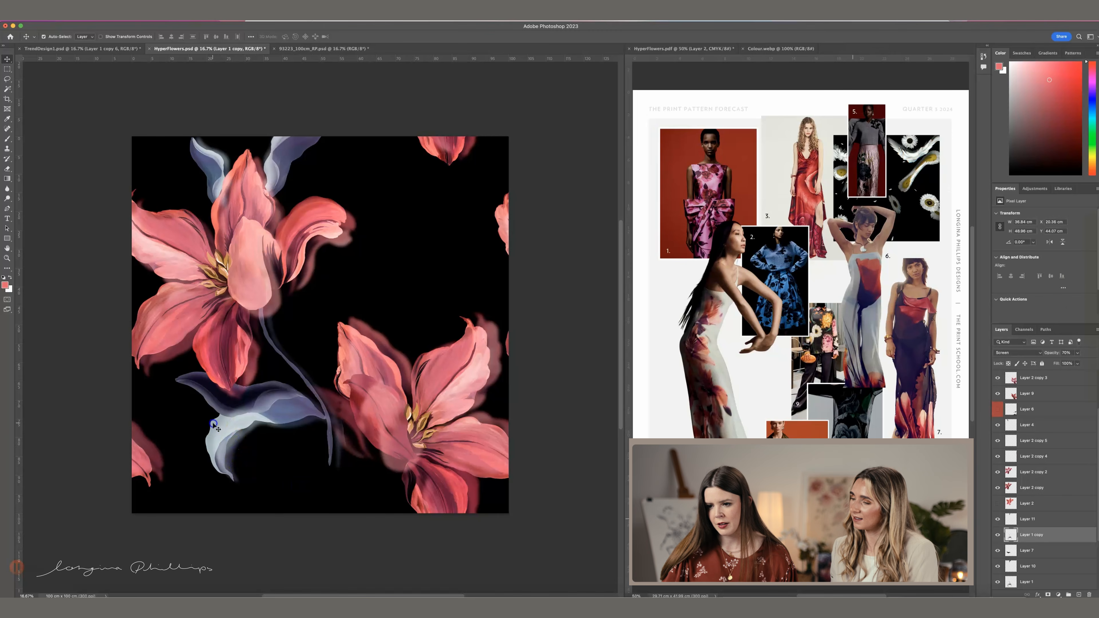
left_click(258, 422, "shift")
key("super+t")
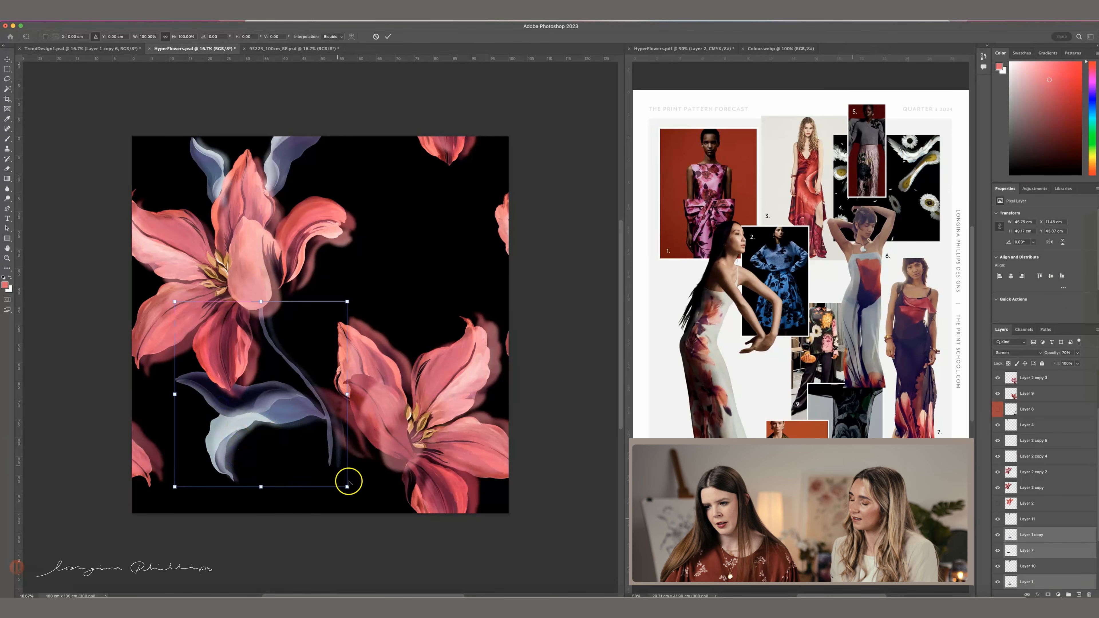
left_click_drag(347, 486, 326, 465)
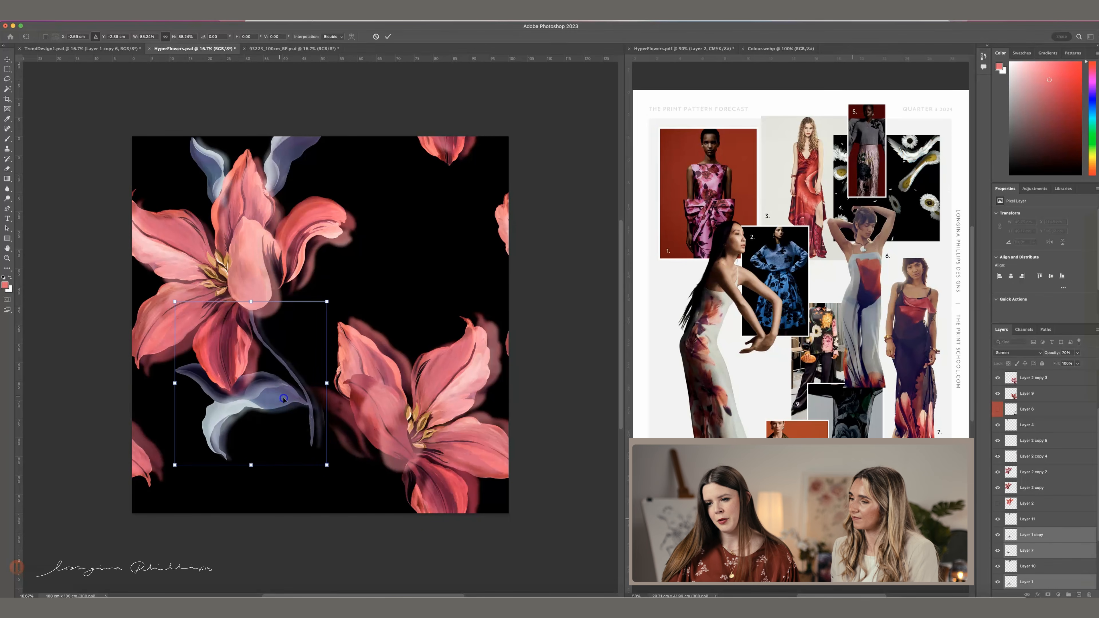
left_click_drag(283, 399, 305, 379)
left_click_drag(336, 272, 304, 261)
left_click_drag(302, 326, 321, 340)
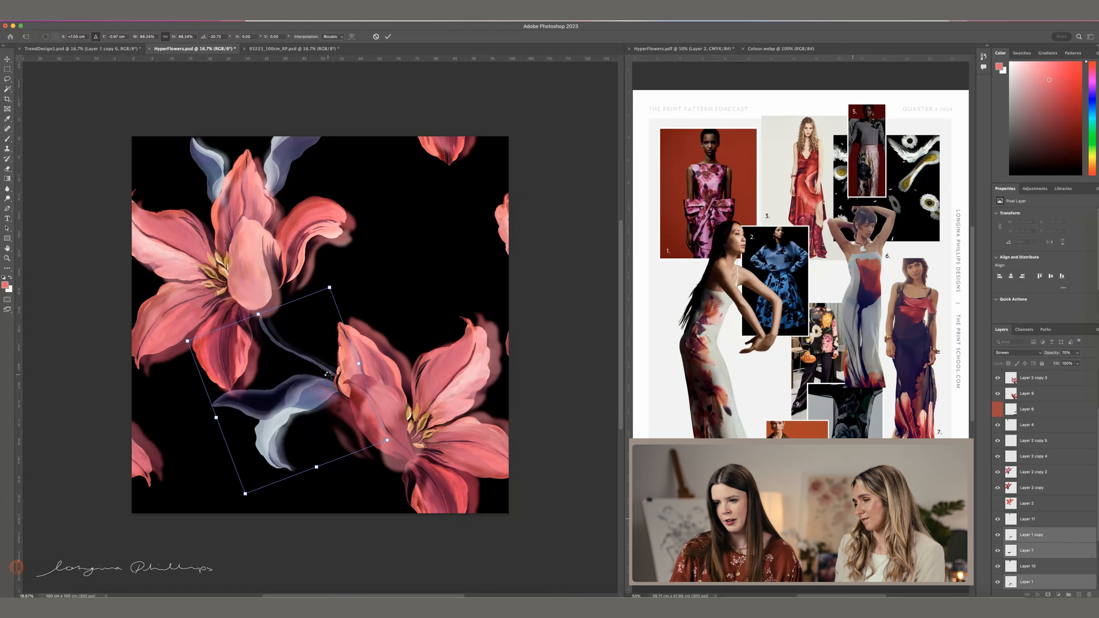
key("Return")
- Nudge the stem's glow on Layer 1 copy slightly so it sits closer along the stem
left_click(304, 334)
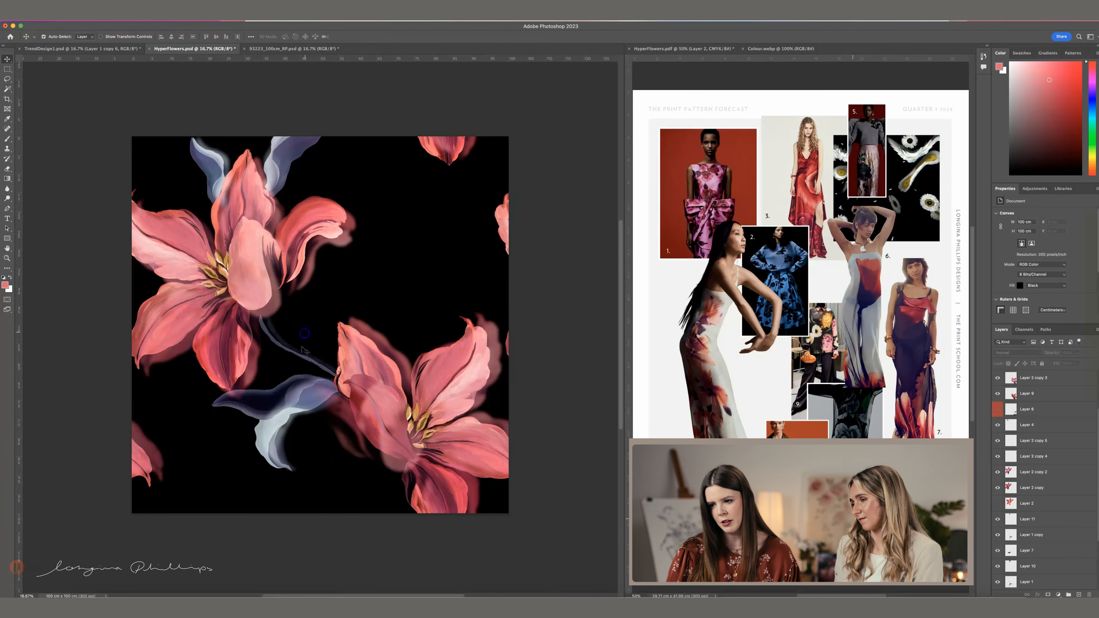
left_click(310, 362)
left_click_drag(313, 356, 315, 354)
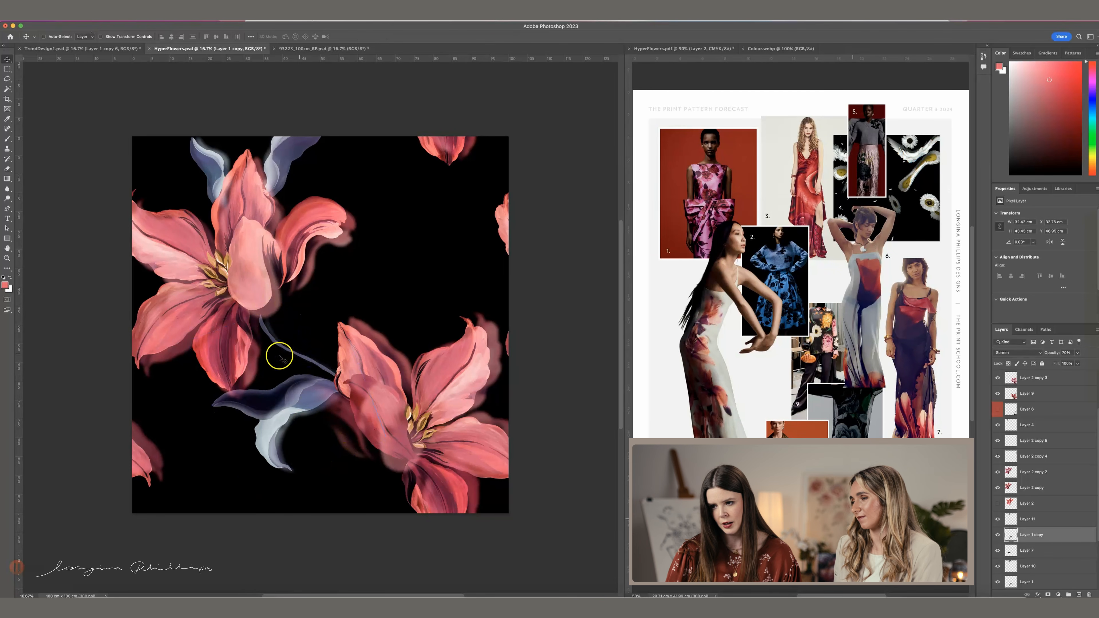
- Softly erase the upper end of the stem on Layer 1 where it meets the upper flower
left_click(259, 450)
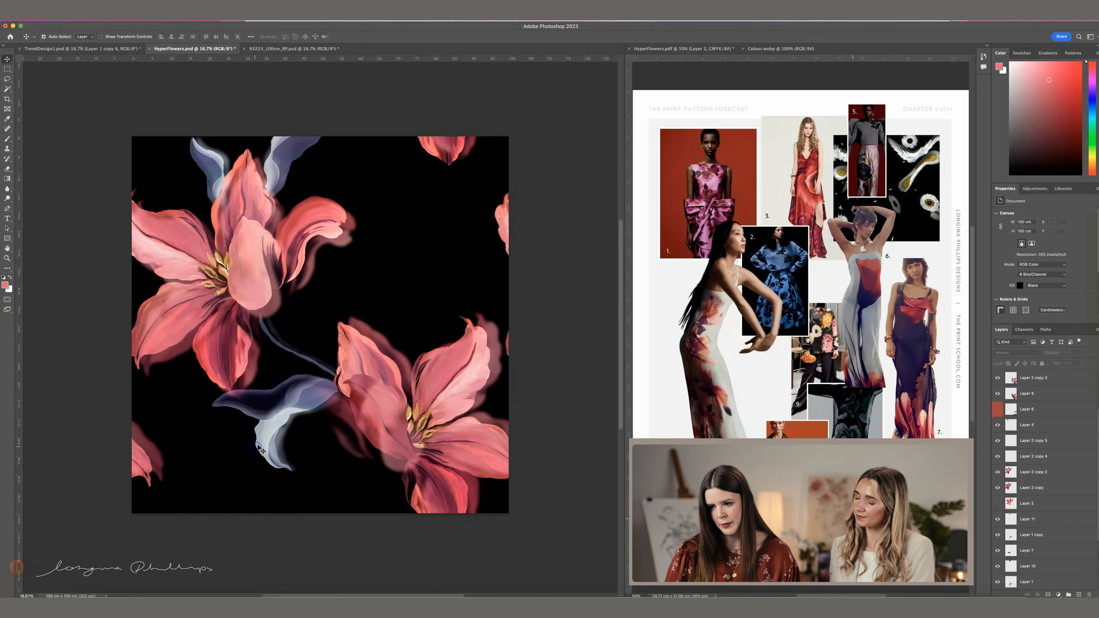
left_click(259, 450)
key("e")
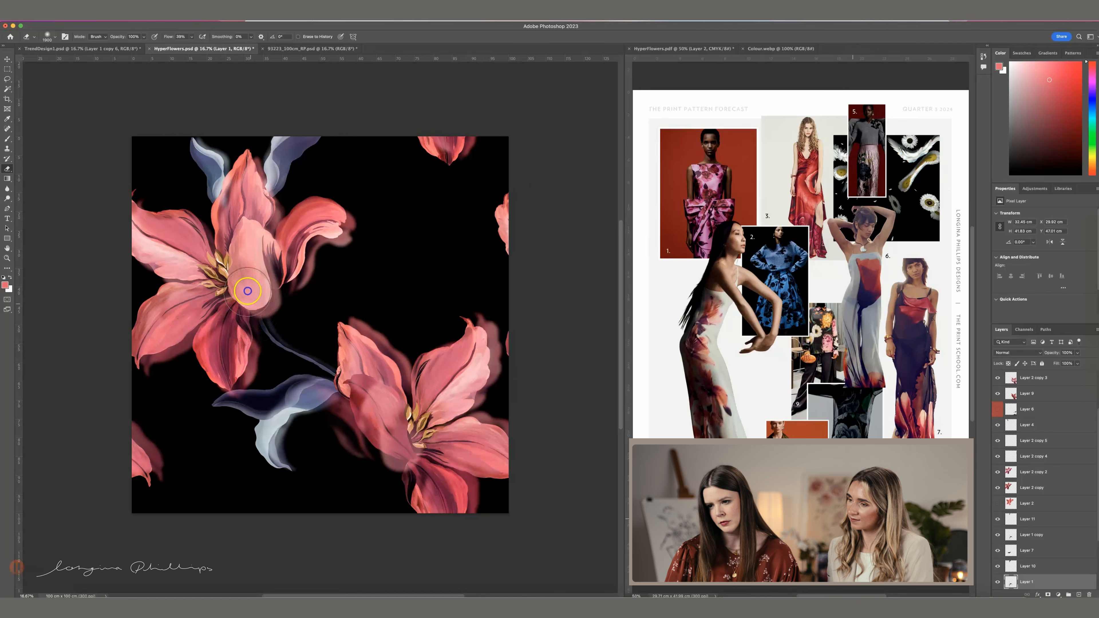
left_click(260, 313)
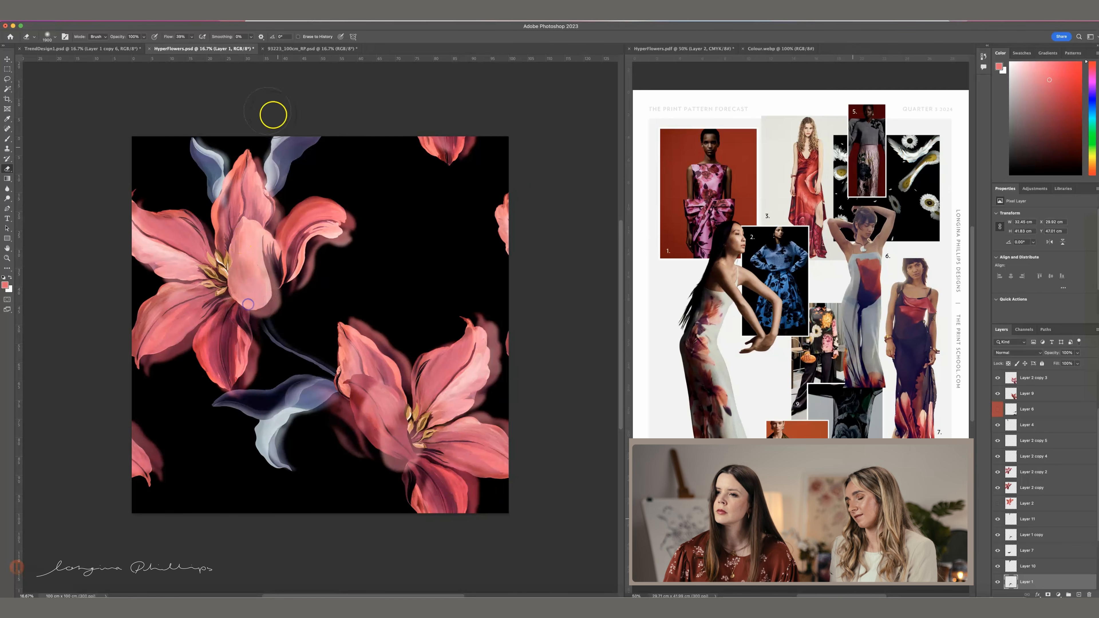
- Use Liquify to pull the faded stem tip on Layer 1 upward so it tucks behind the upper flower
left_click(177, 21)
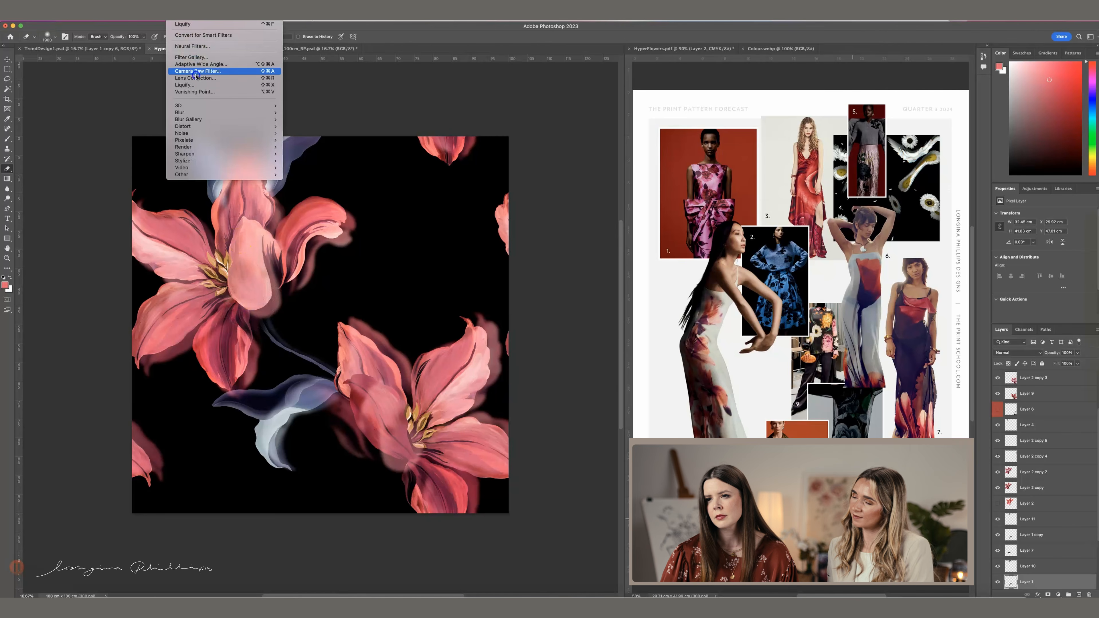
left_click(197, 85)
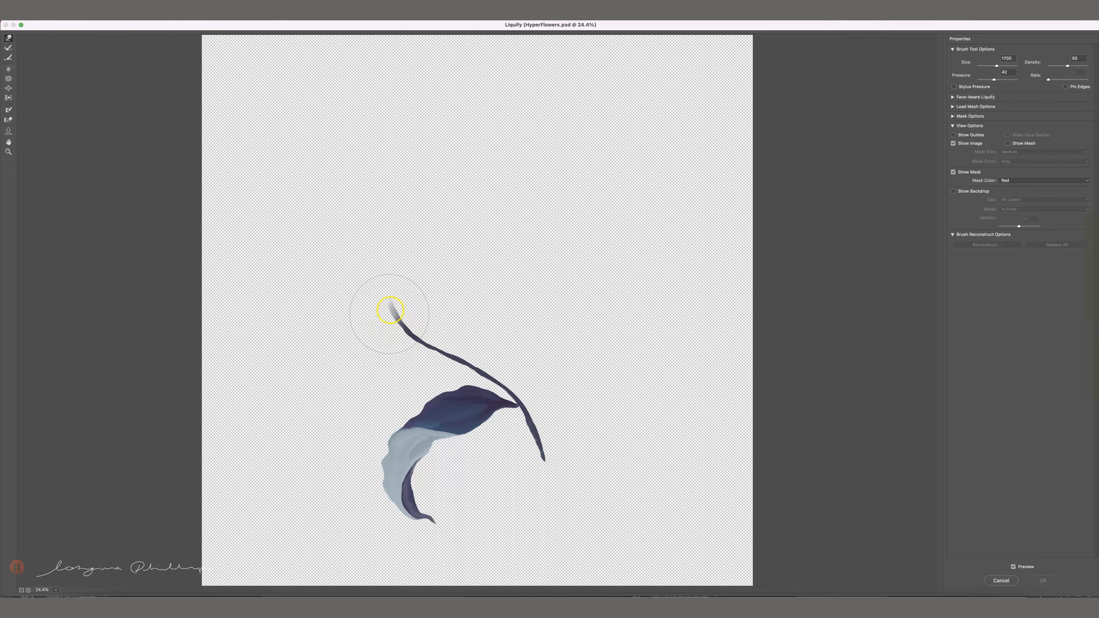
mouse_move(390, 314)
left_mouse_down()
mouse_move(373, 270)
mouse_move(394, 323)
left_mouse_up()
left_click(378, 275)
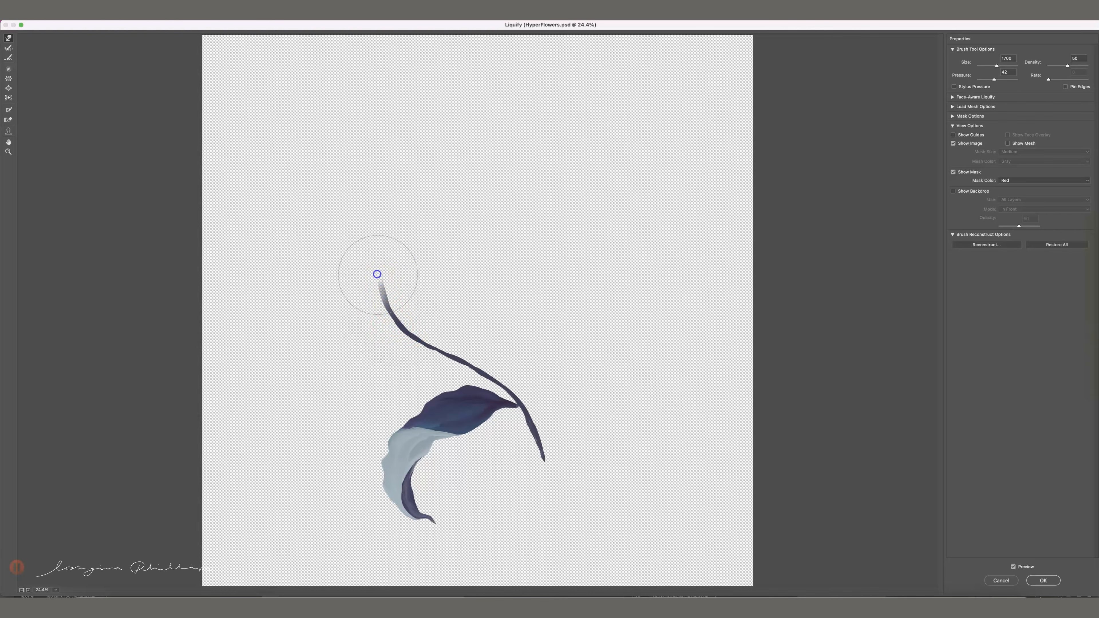
left_click(1043, 580)
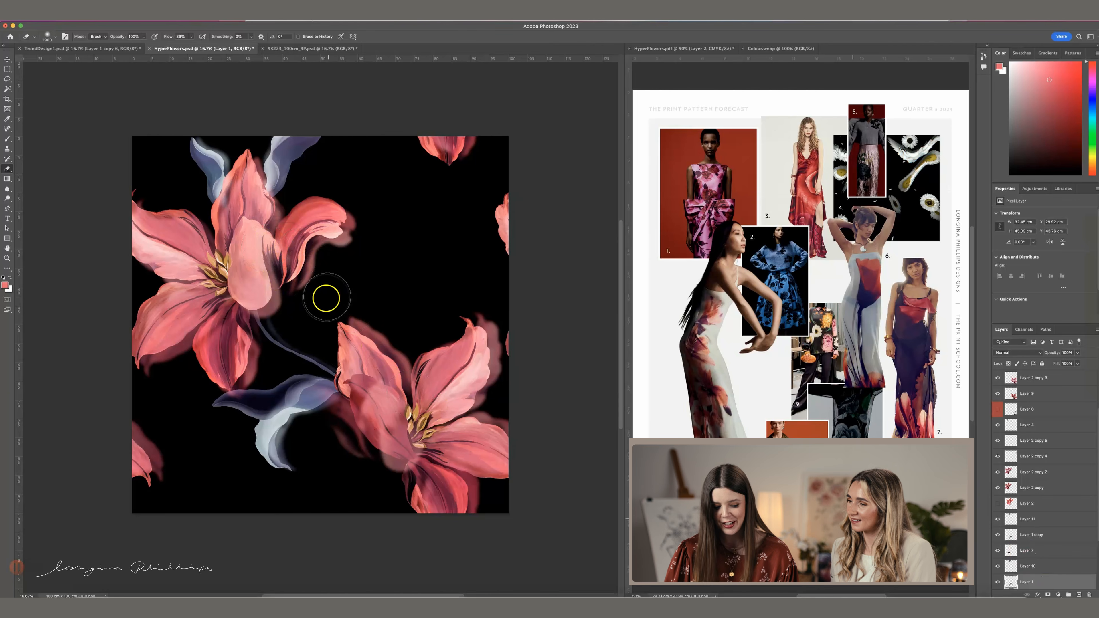
- Duplicate all motifs crossing the canvas's upper edge and offset the copies vertically by 100 cm
key("v")
left_click_drag(346, 108, 157, 130)
key("super+j")
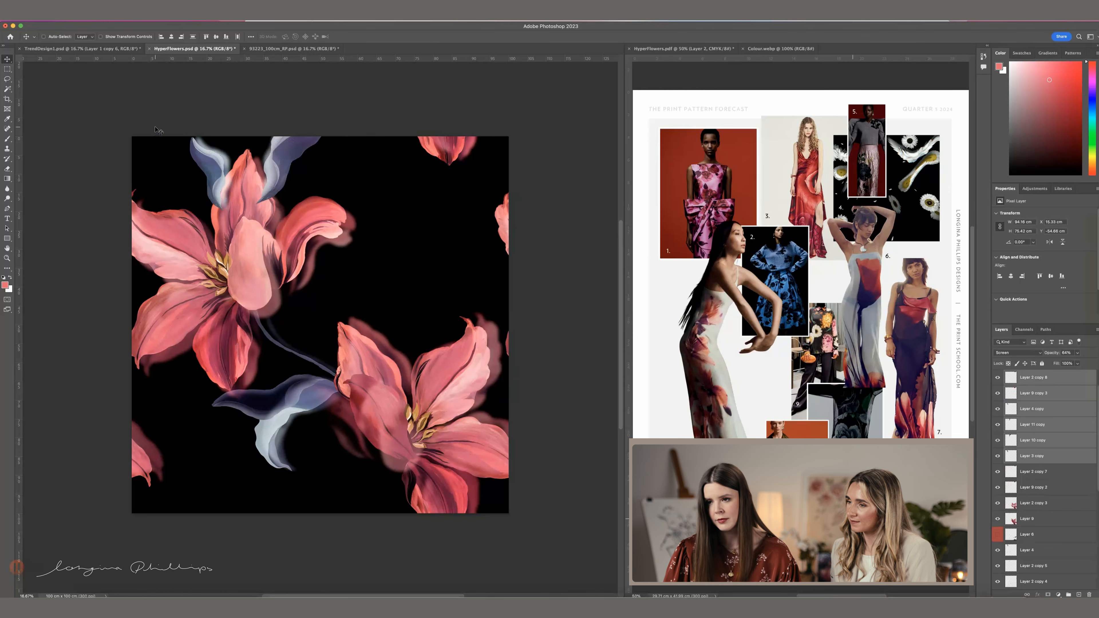
key("super+t")
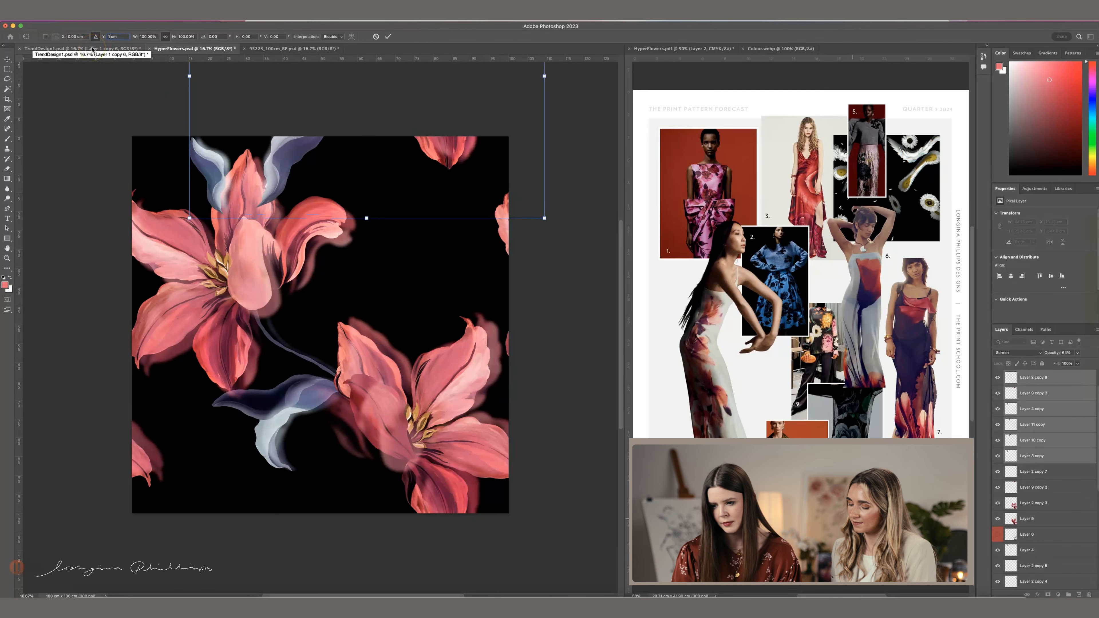
type("100")
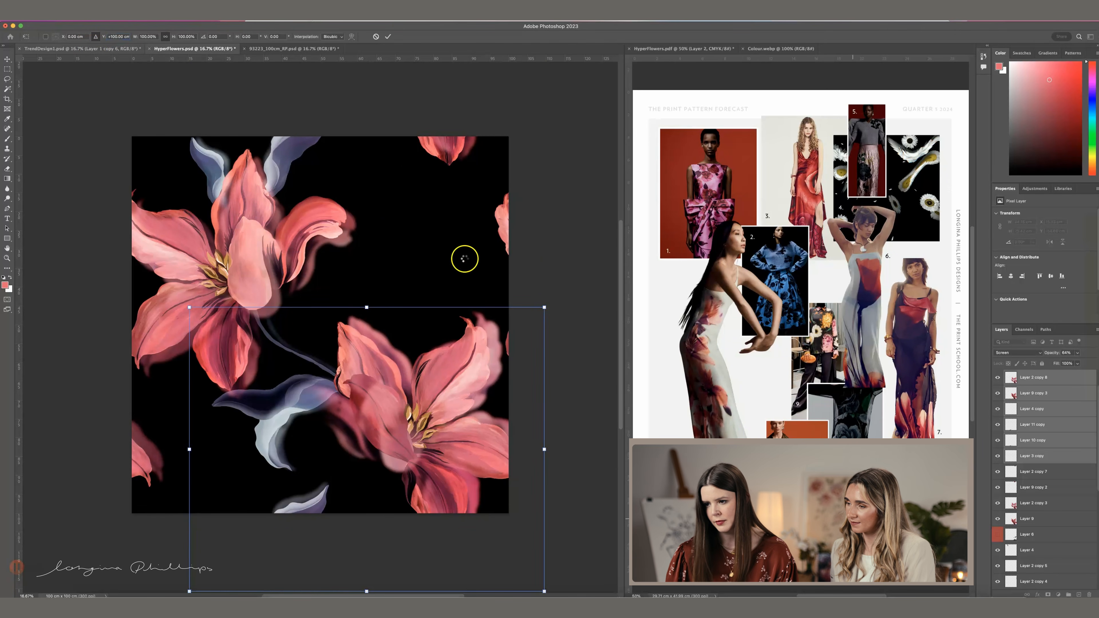
key("Return")
- Delete the surplus copies of the lower flower and its glow that came with the vertical offset
left_click(418, 294)
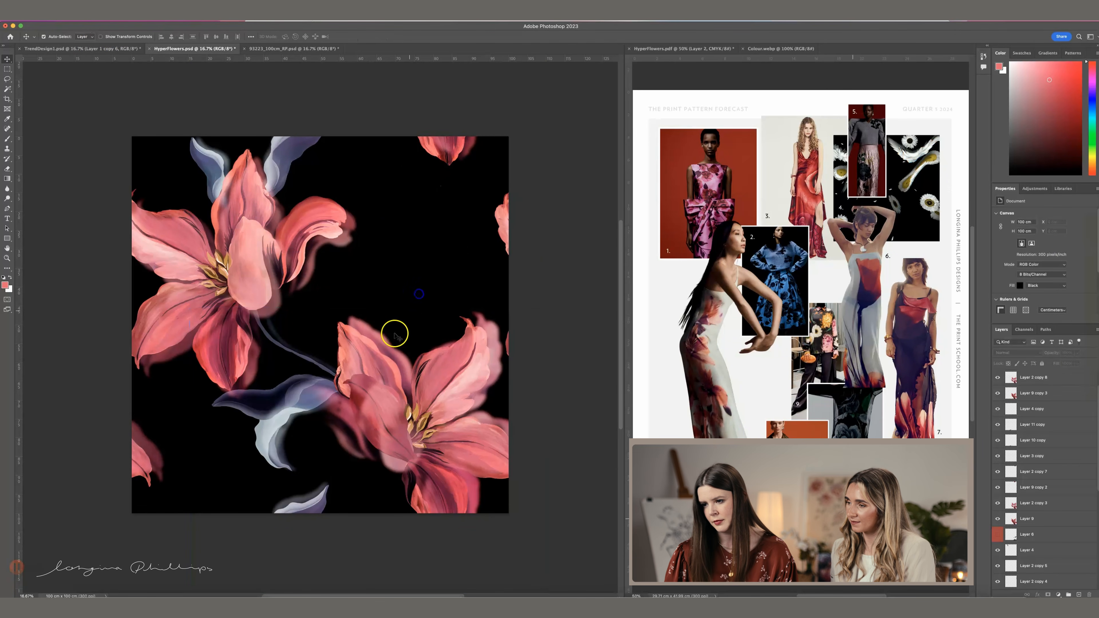
left_click(395, 335)
key("BackSpace")
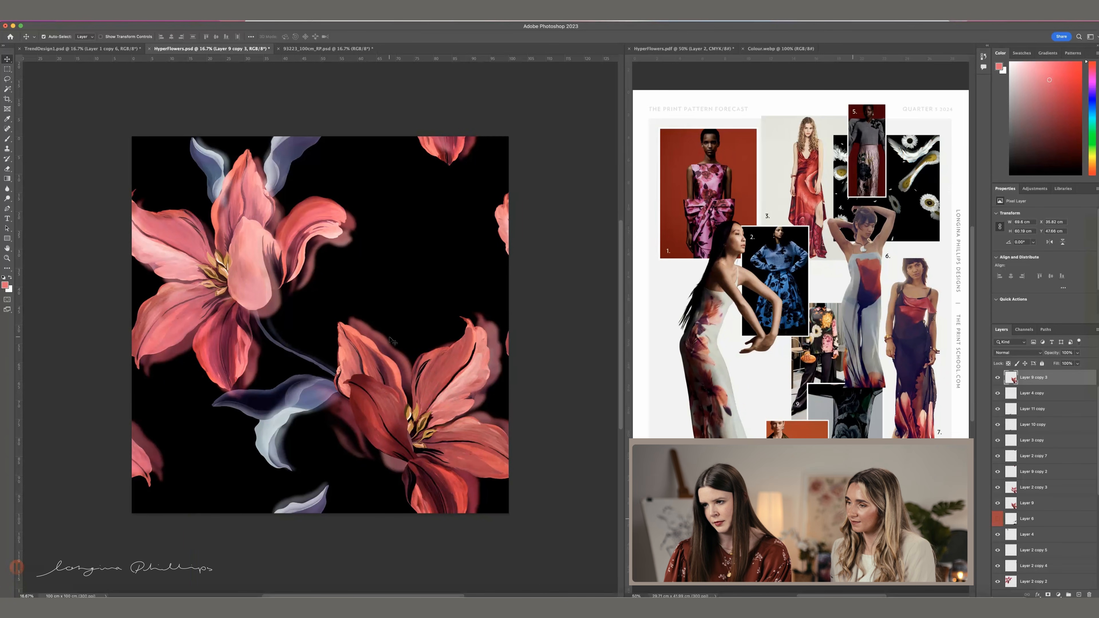
left_click(384, 342)
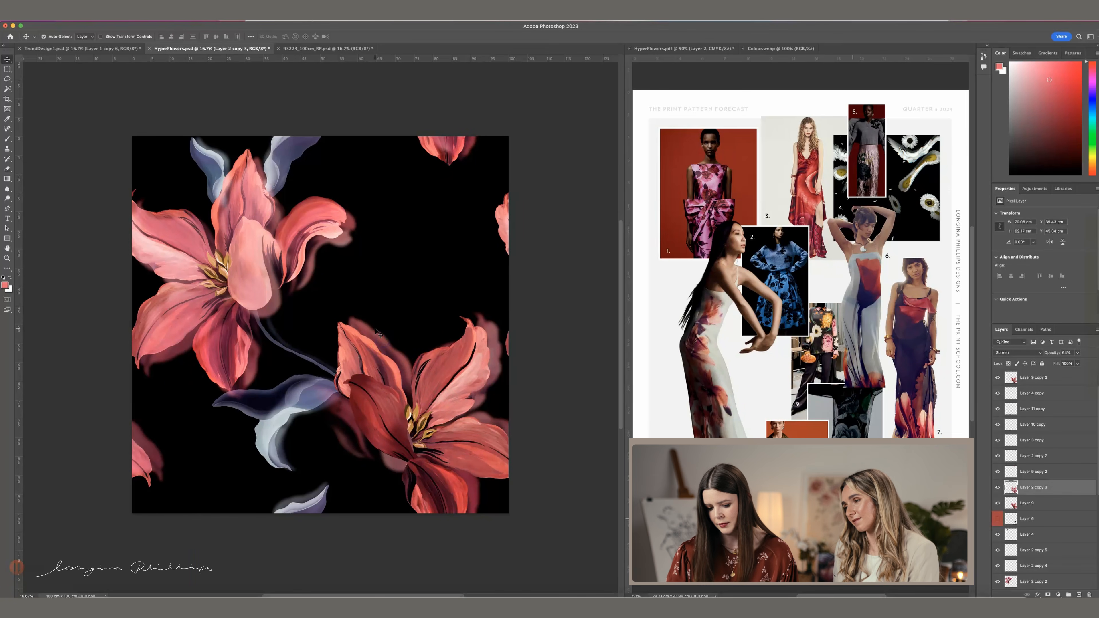
left_click(390, 421)
left_click(393, 418)
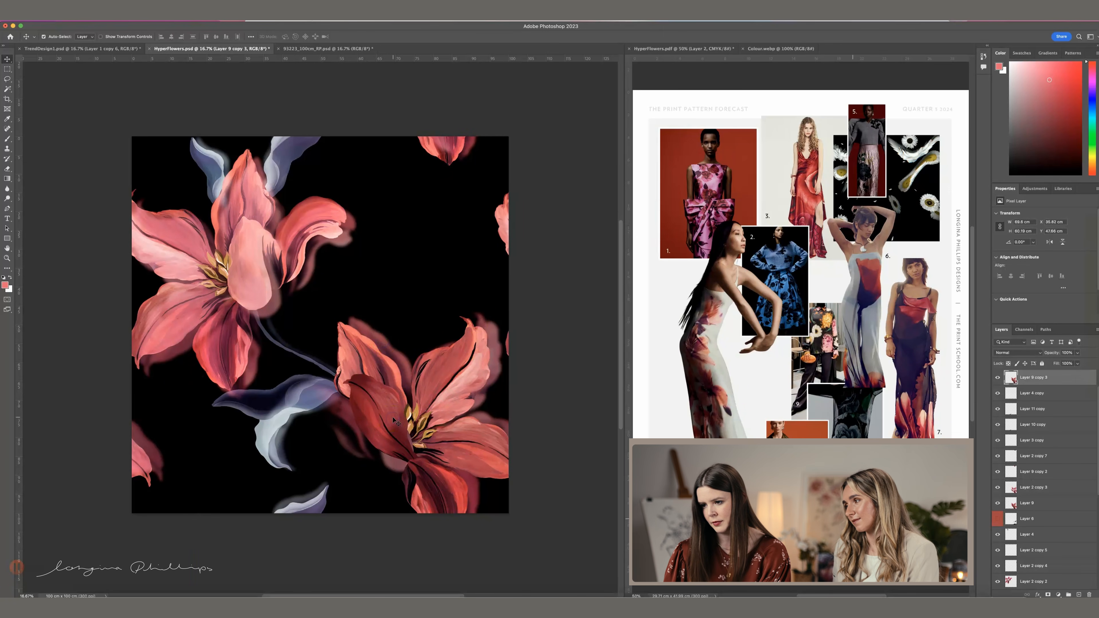
key("BackSpace")
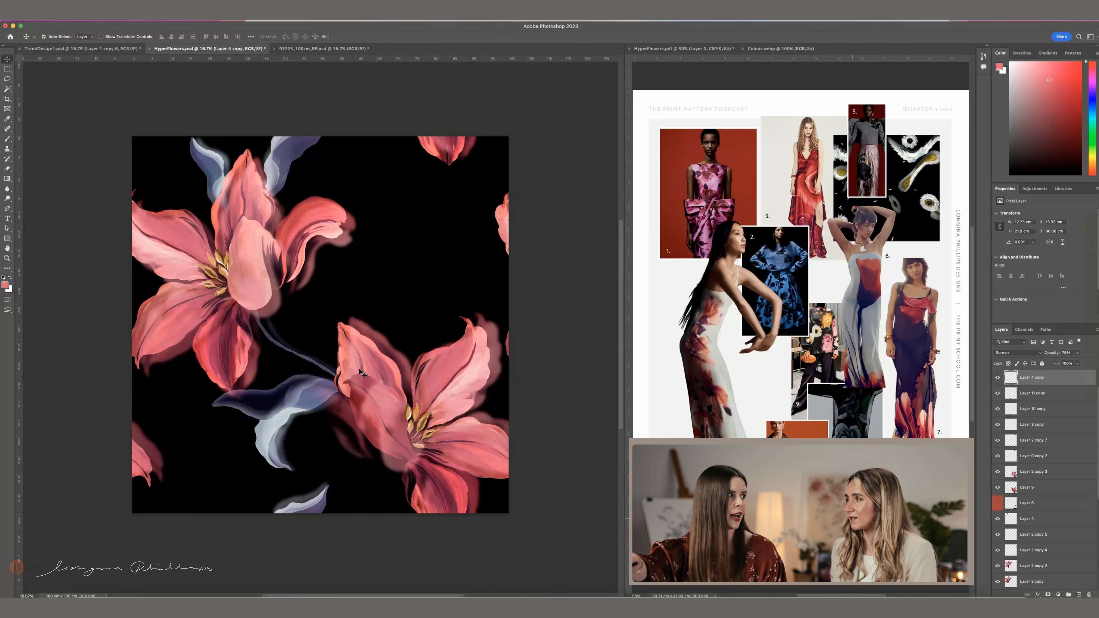
- Duplicate the small blue leaf beside the upper flower's tip and place the copy near the canvas's right edge, behind the flowers
left_click(399, 305)
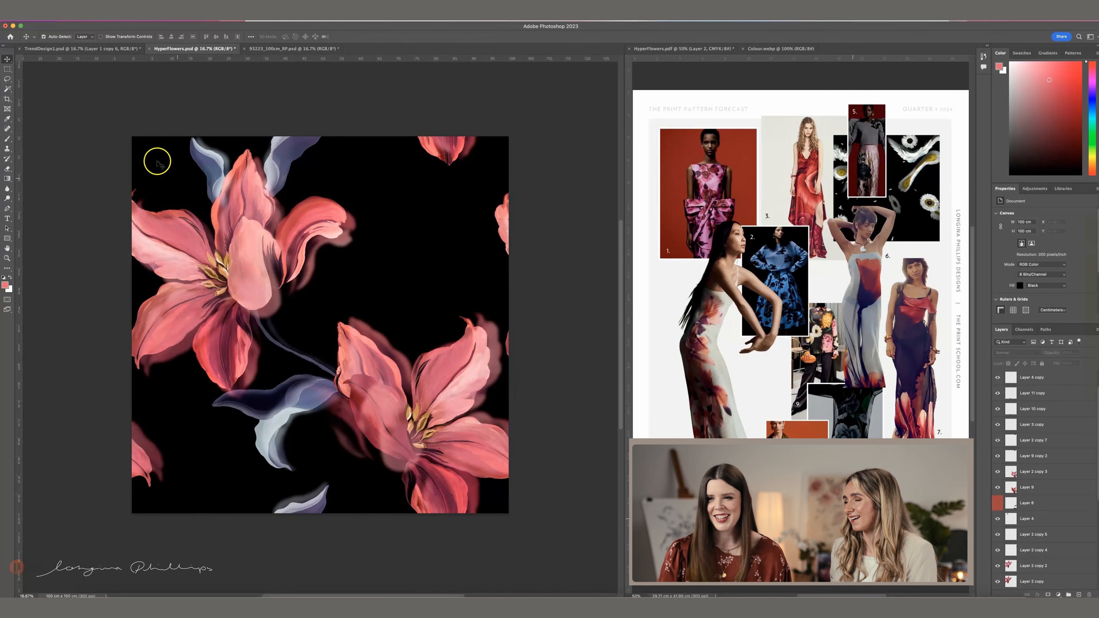
left_click(196, 146)
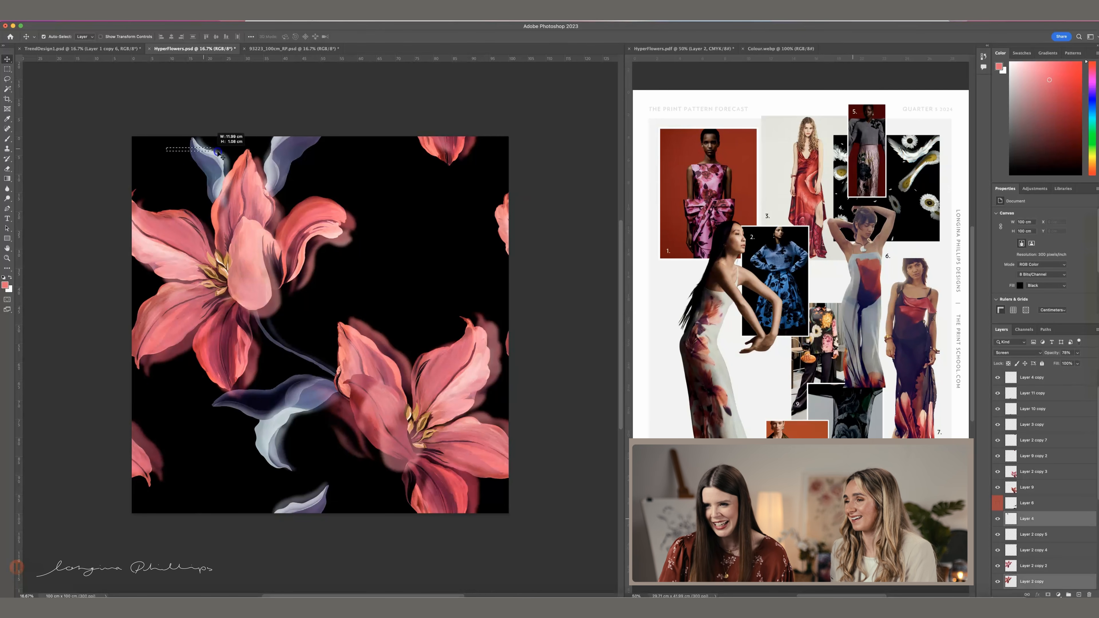
left_click(206, 174)
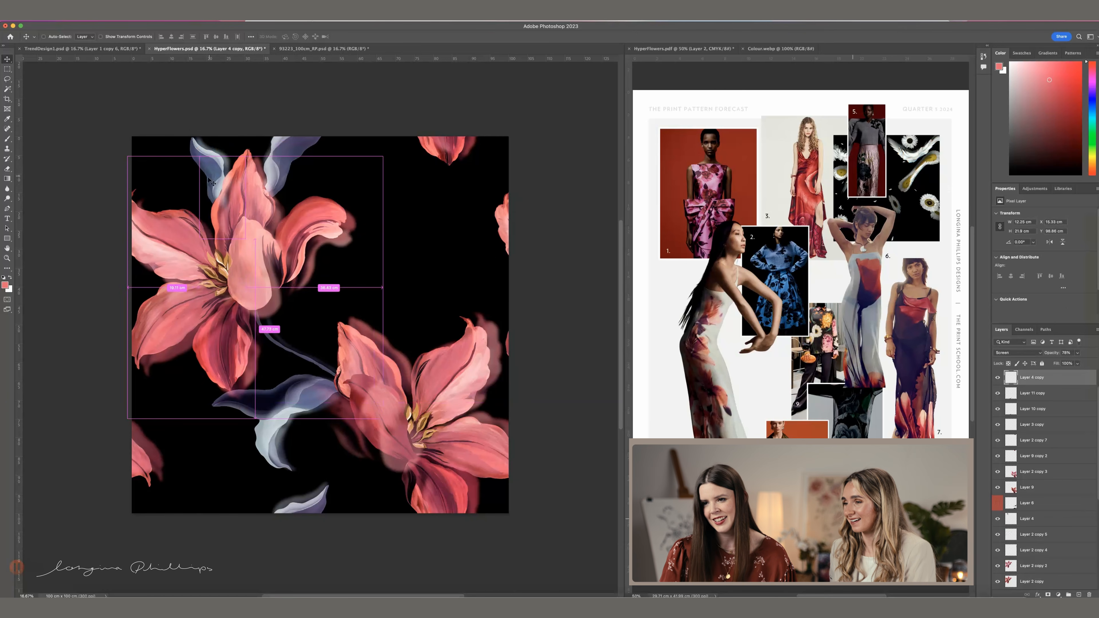
left_click(174, 177, "super")
left_click_drag(191, 149, 493, 233)
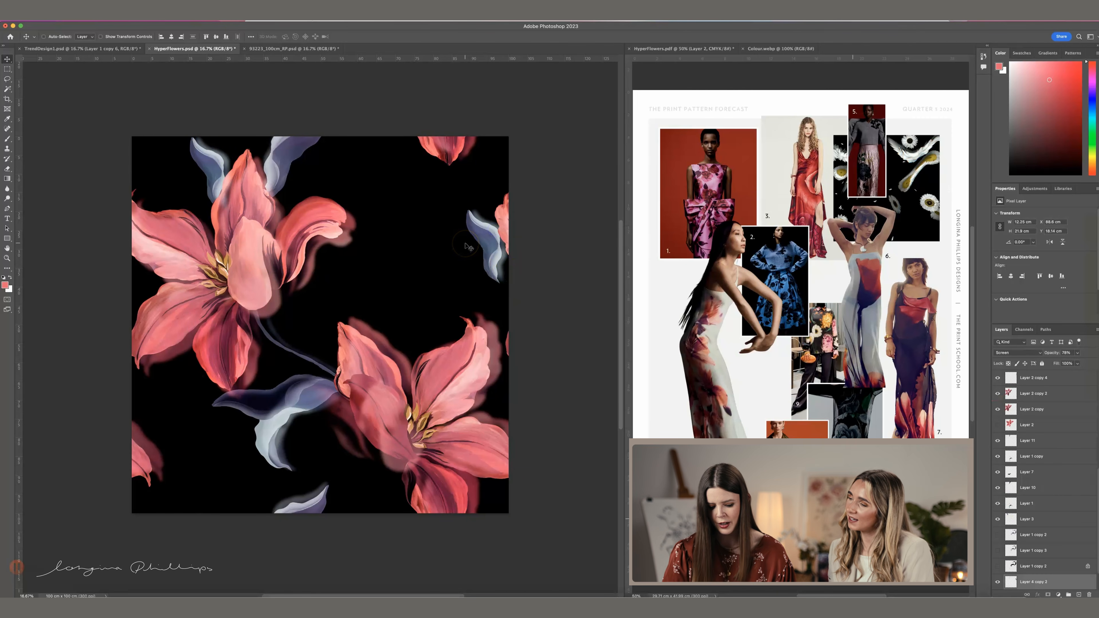
- Rotate the small blue leaf near the canvas's right edge counterclockwise and reposition it against the petal cut off by that edge
key("ctrl+t")
left_click_drag(532, 191, 471, 262)
left_click_drag(472, 172, 492, 238)
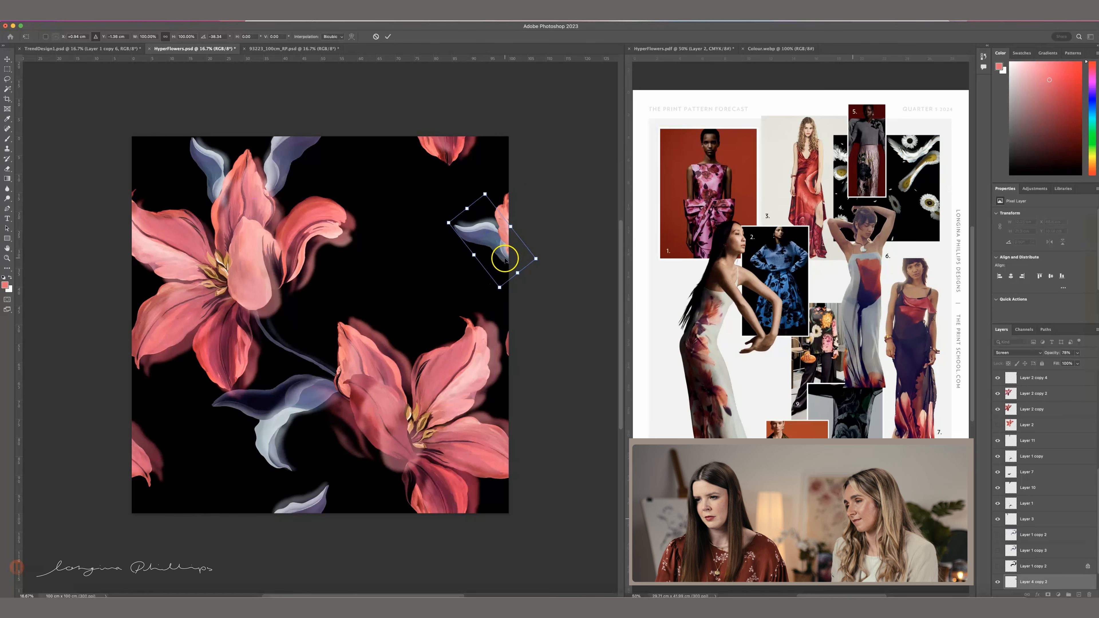
key("Return")
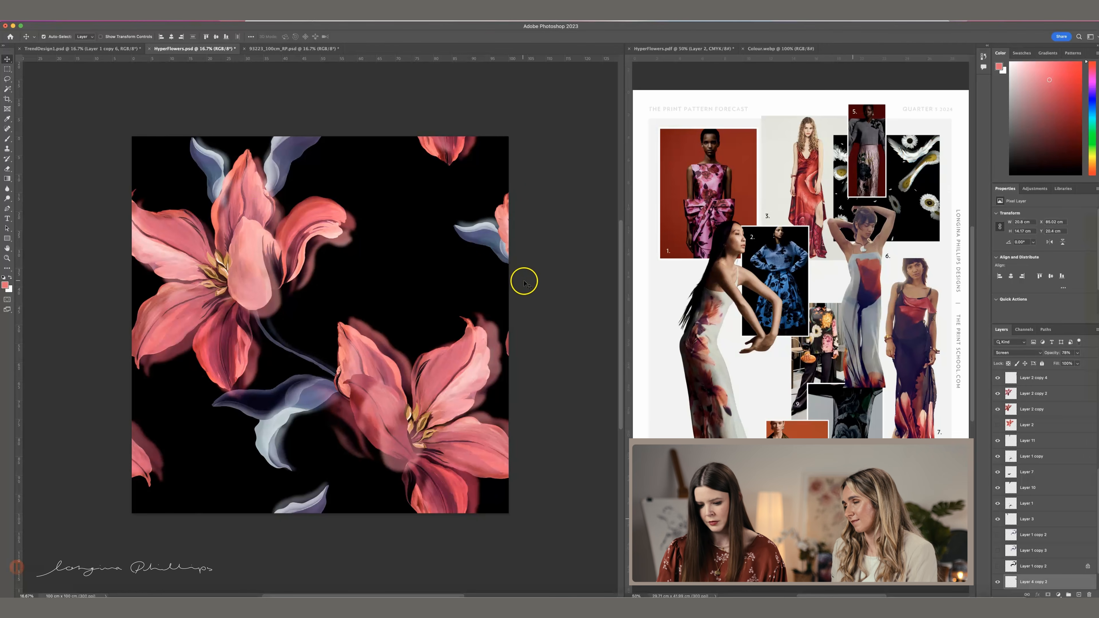
- Duplicate the small blue leaf at the right edge and offset the copy horizontally by -100 cm
key("super+j")
key("super+t")
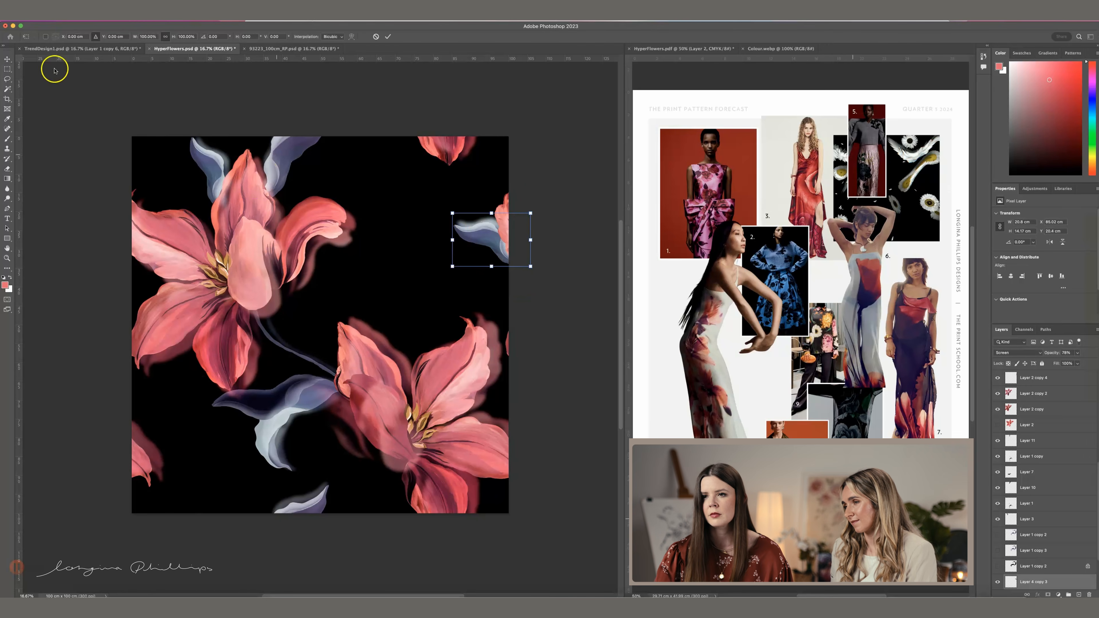
left_click(73, 37)
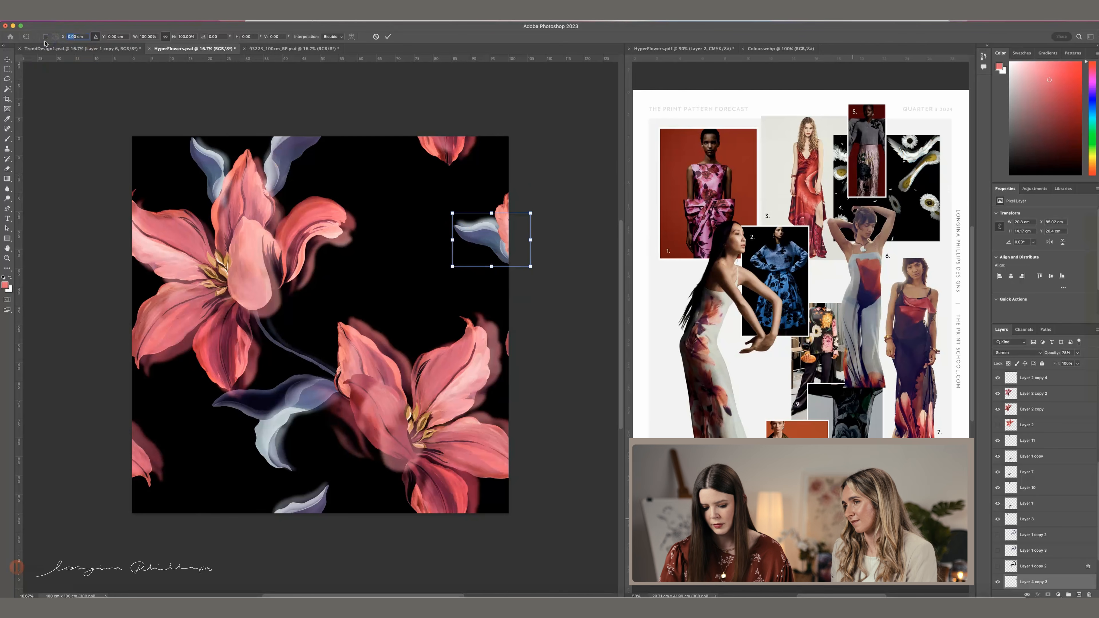
type("-100")
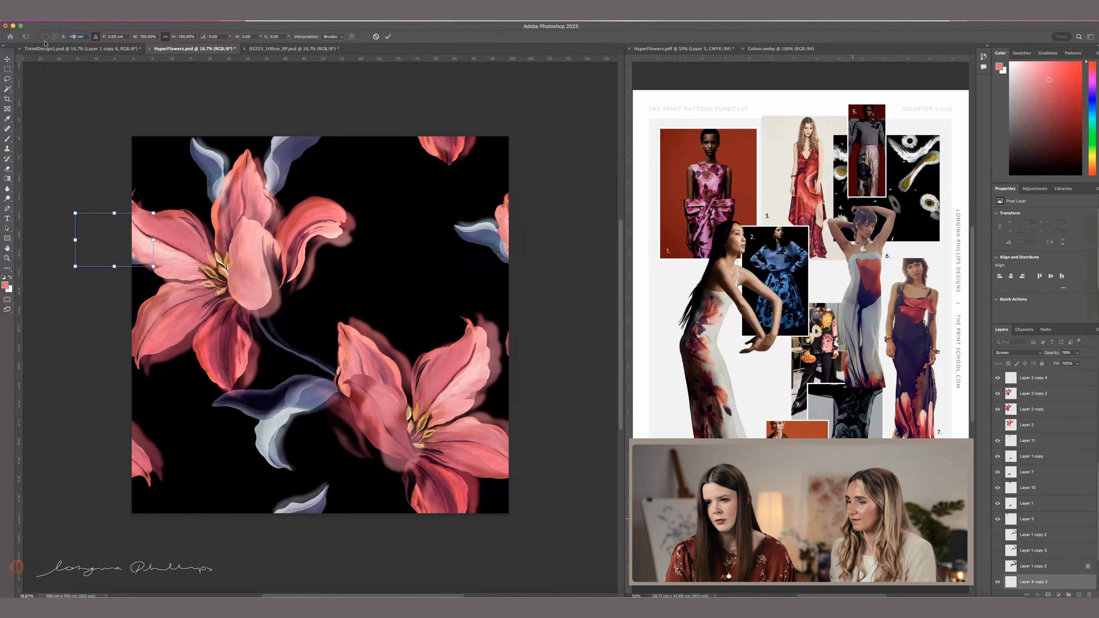
key("Return")
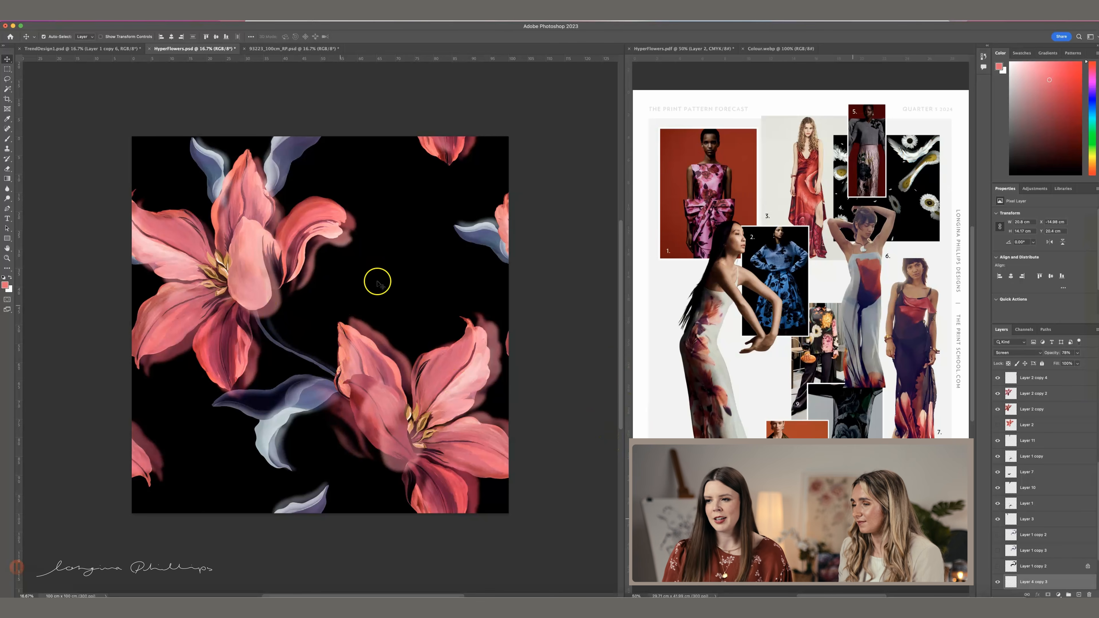
left_click(431, 283)
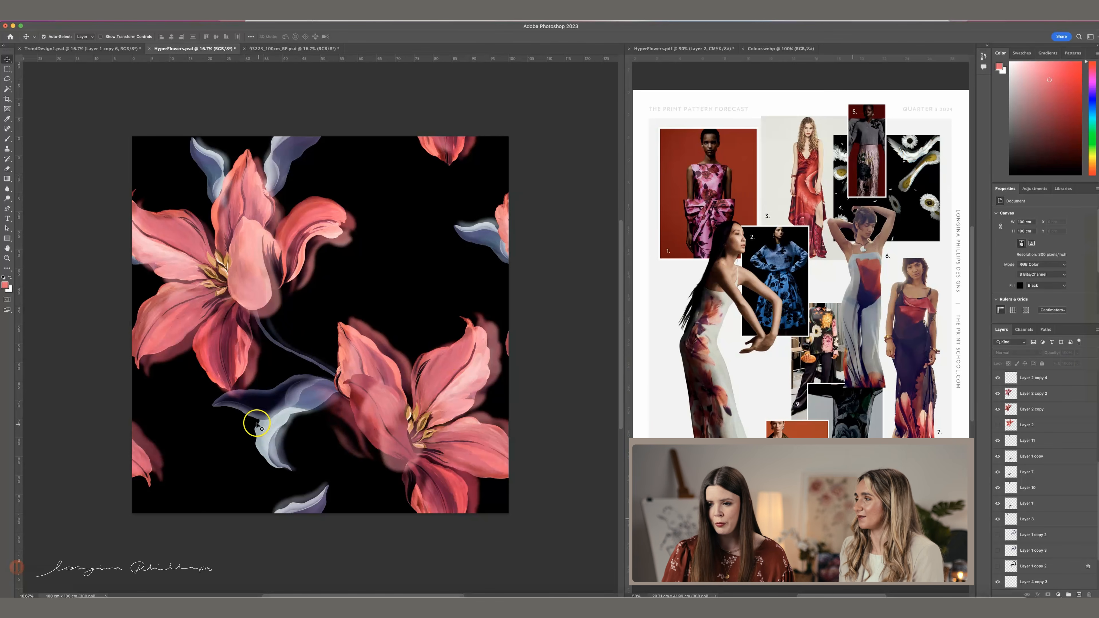
- Duplicate the dark blue leaf, place the copy behind the flowers below the small right-edge leaf, and rotate and flip it vertically
left_click_drag(259, 425, 455, 222)
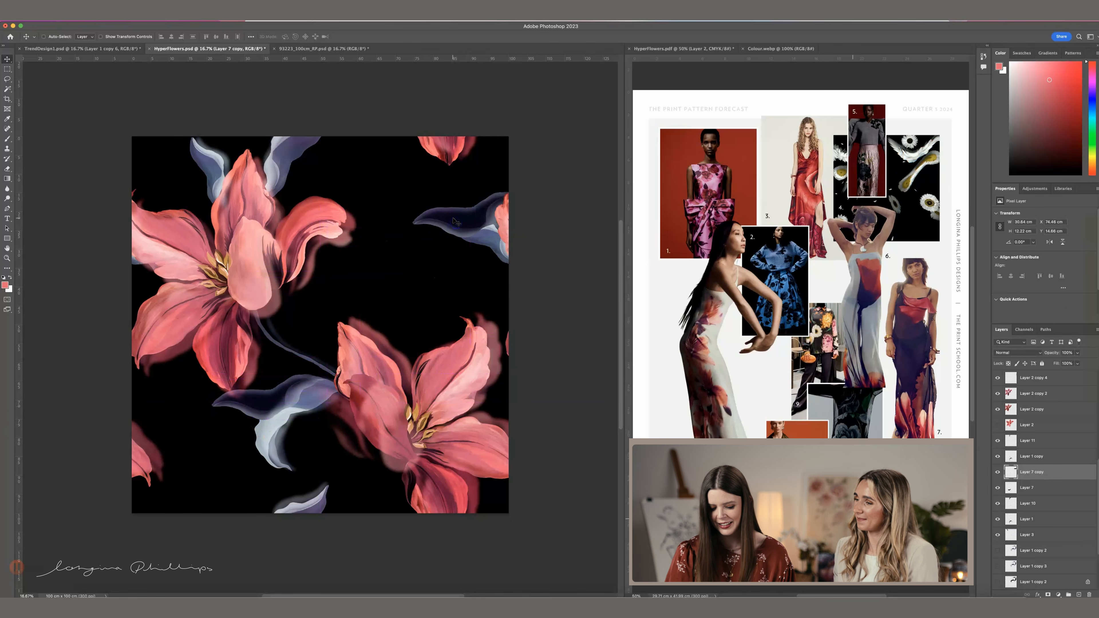
key("ctrl+t")
left_click(552, 198)
left_click_drag(506, 178, 573, 245)
left_click_drag(458, 220, 463, 265)
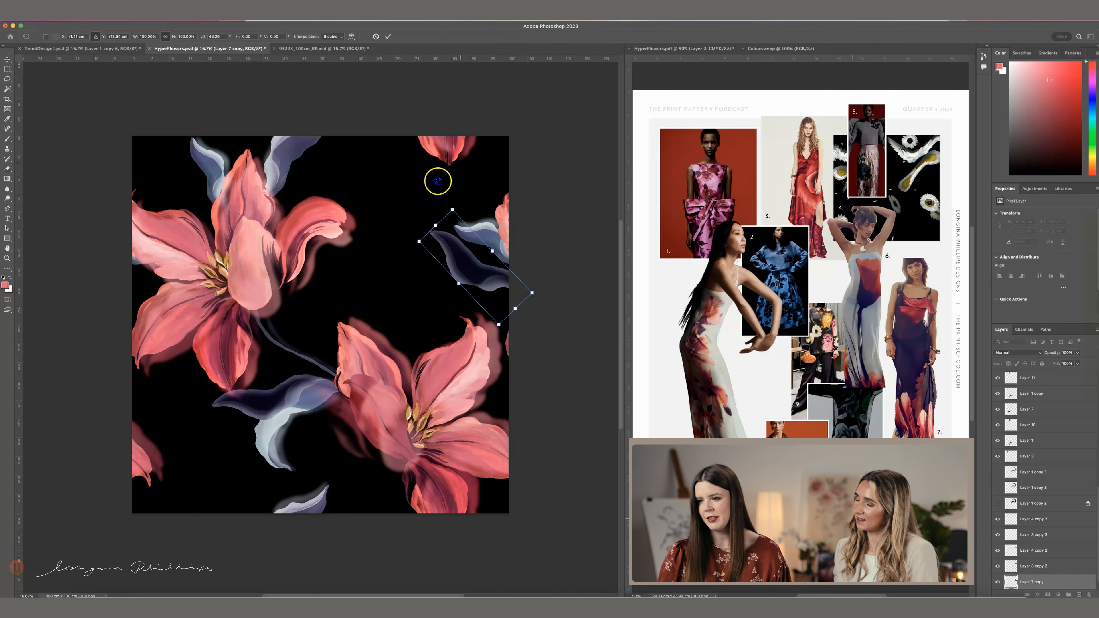
left_click_drag(436, 179, 438, 187)
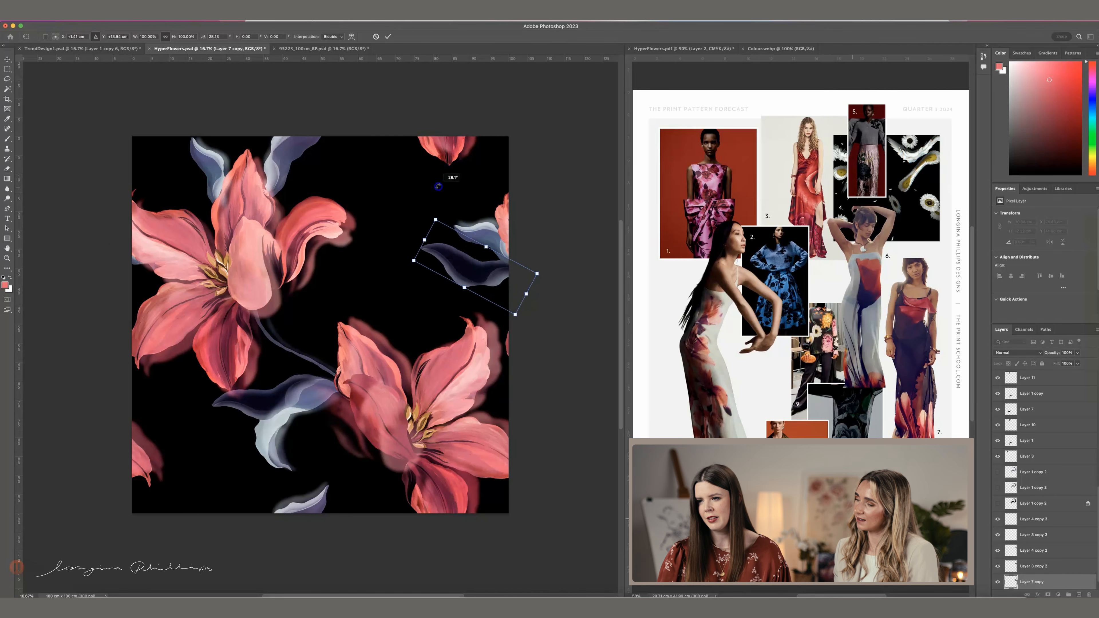
right_click(485, 280)
left_click(527, 461)
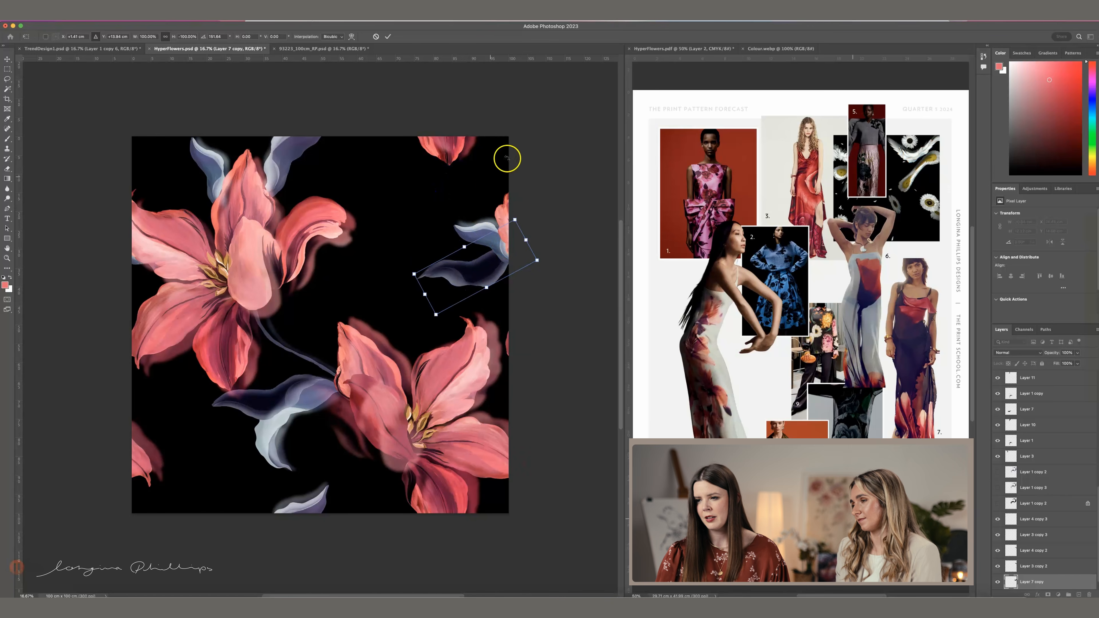
- Try rotating and moving the dark blue leaf copy to emerge between the lower flower's upper petals
left_click_drag(507, 158, 424, 175)
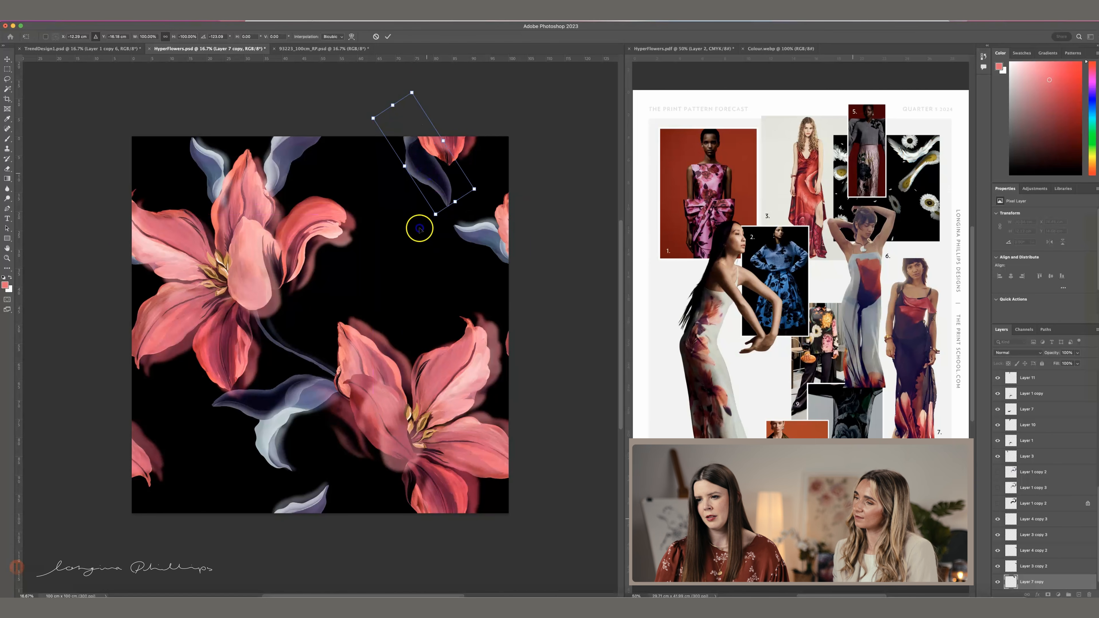
left_click_drag(419, 228, 377, 270)
left_click_drag(398, 176, 323, 251)
left_click_drag(367, 221, 422, 304)
left_click_drag(451, 216, 354, 255)
left_click_drag(414, 310, 407, 316)
key("Return")
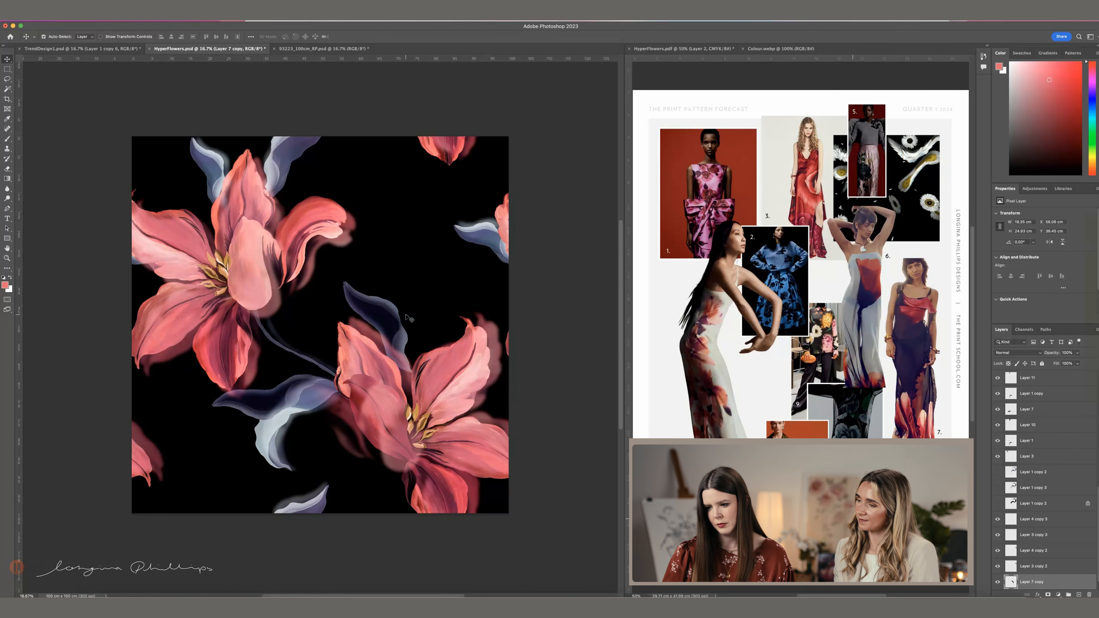
- Move the dark blue leaf copy to the canvas's upper edge beside the red petal tip and rotate it to hang downward
key("super")
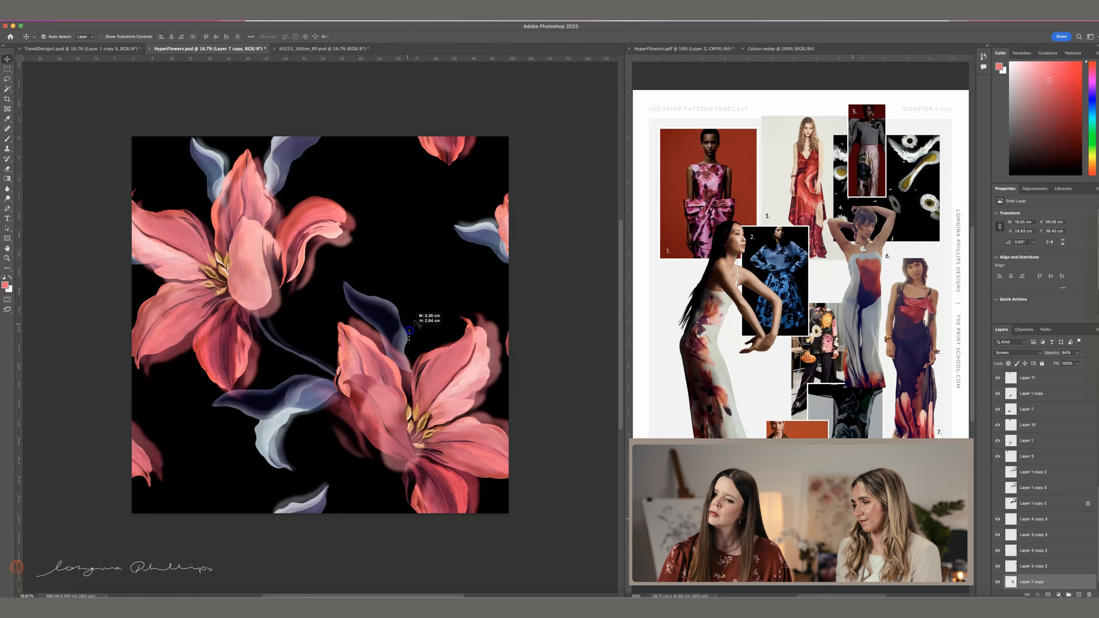
left_click(406, 337)
left_click_drag(406, 336, 449, 281)
left_click_drag(447, 397, 424, 246)
key("super+t")
left_click_drag(449, 167, 374, 249)
left_click_drag(402, 228, 415, 148)
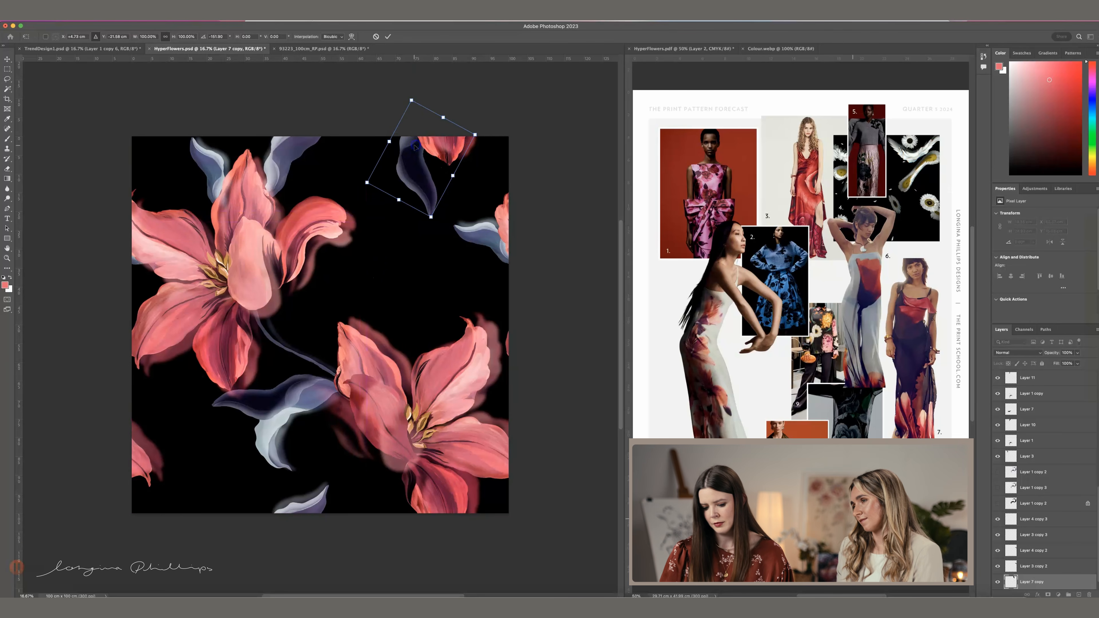
key("Return")
- Duplicate the dark blue leaf at the upper edge and offset the copy vertically by 100 cm
key("super+j")
key("super+t")
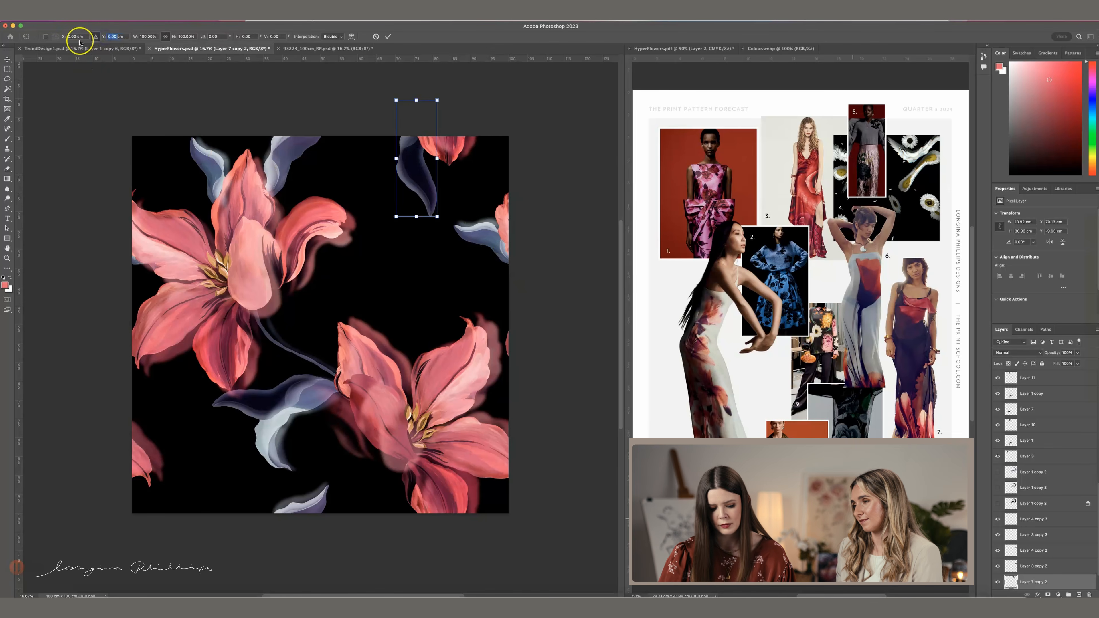
type("100")
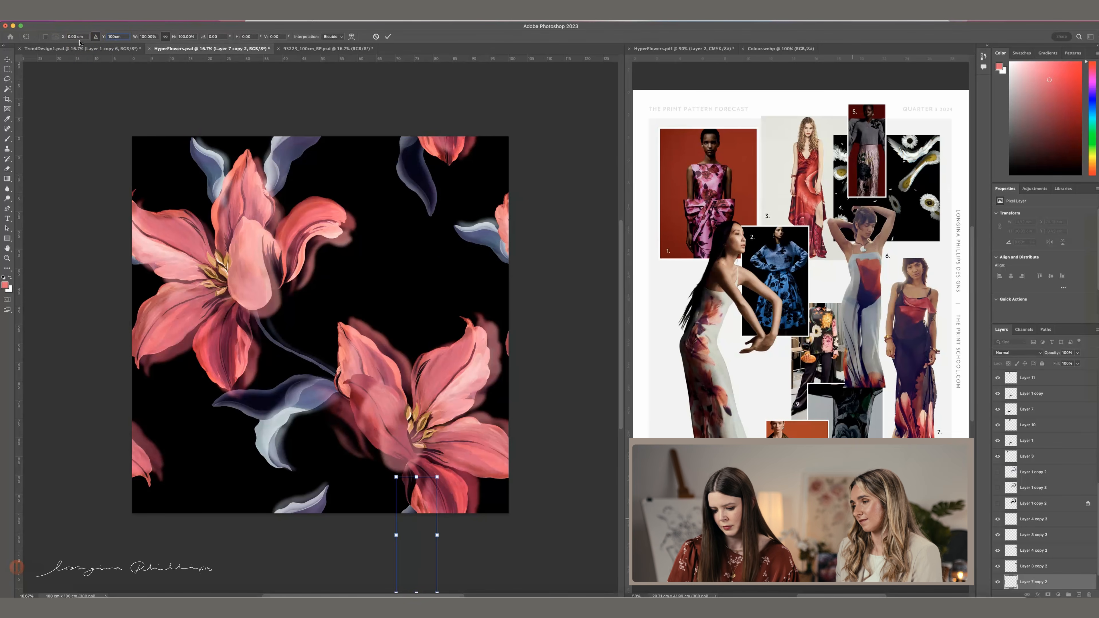
key("Return")
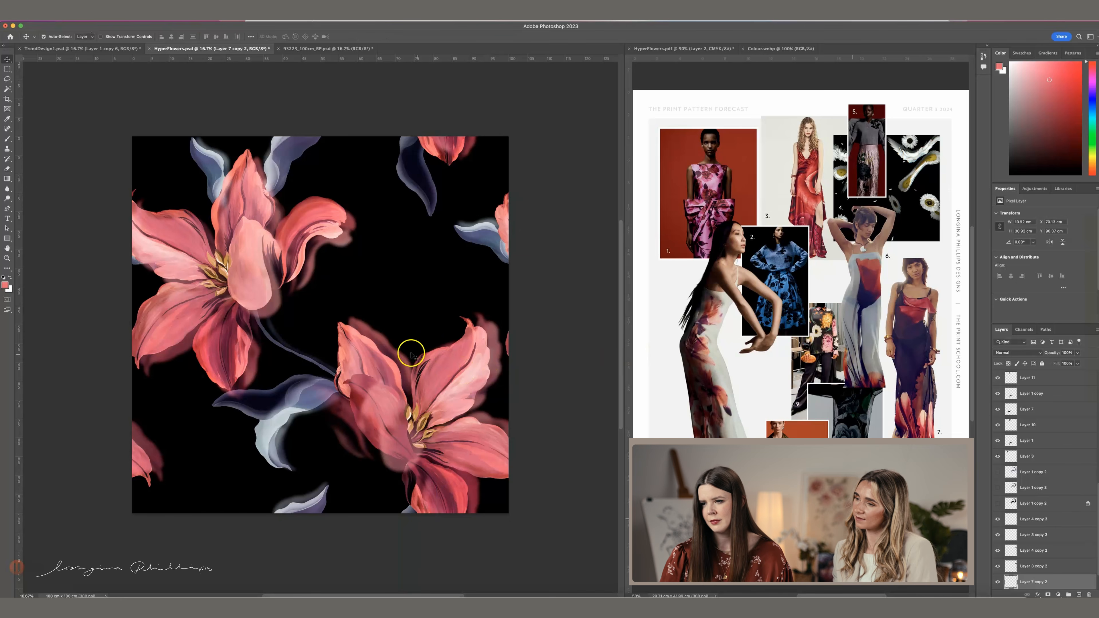
left_click(392, 341)
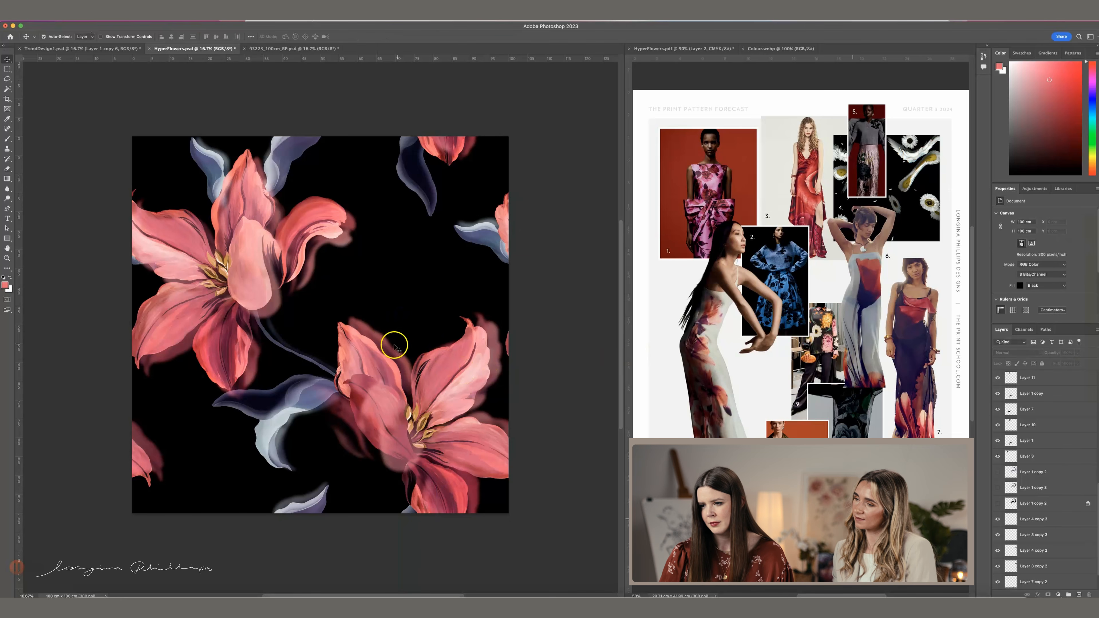
- Try nudging the lower flower and its glow slightly upward together with their copies at the upper edge
left_click(340, 333, "shift")
left_click(470, 142, "shift")
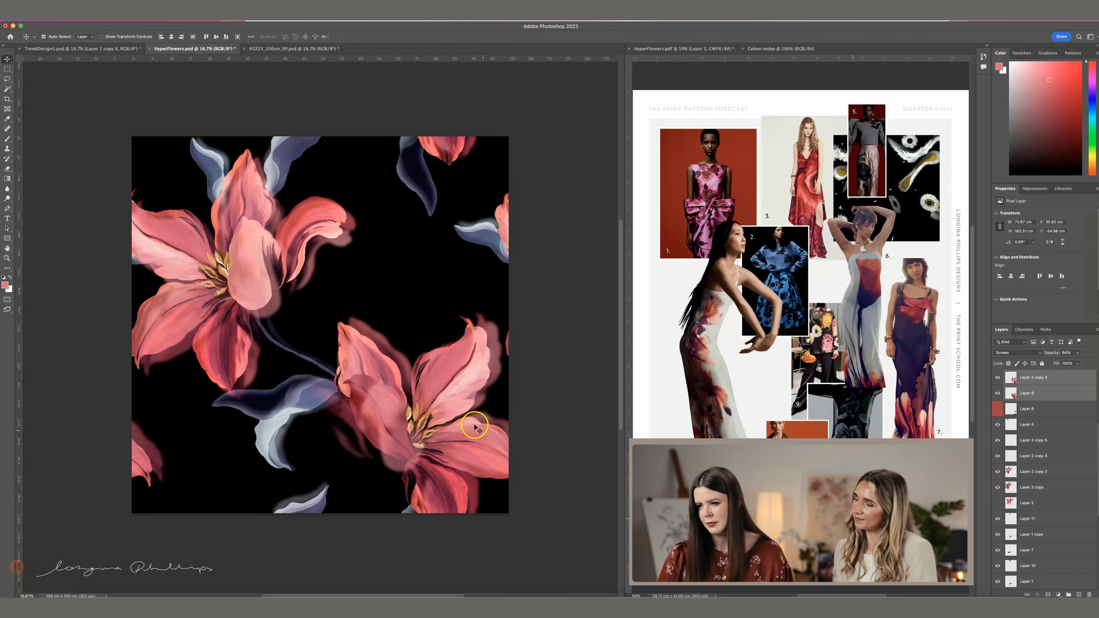
left_click_drag(448, 407, 449, 402)
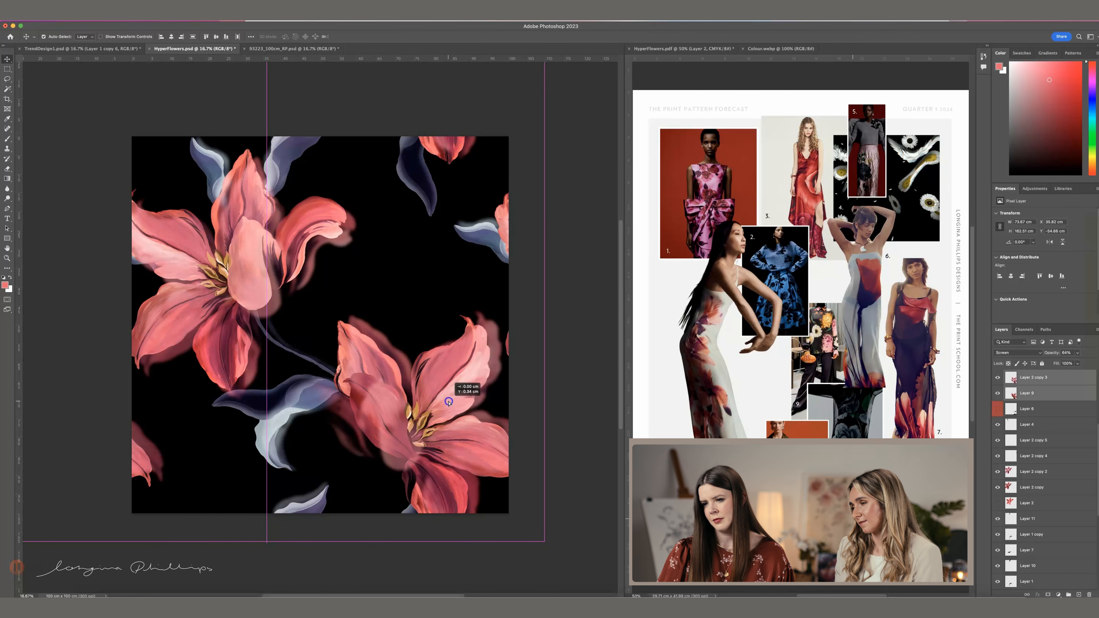
left_click_drag(448, 403, 447, 401)
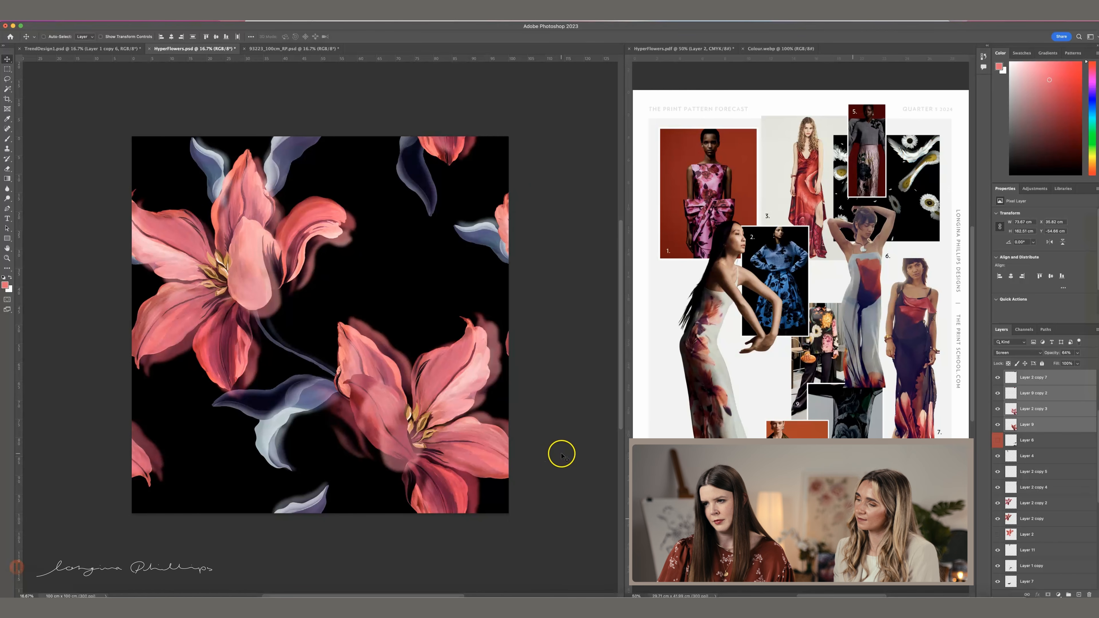
- Check the repeat with Pattern Preview, select the dark blue leaf at the upper edge, and leave the preview
left_click(217, 10)
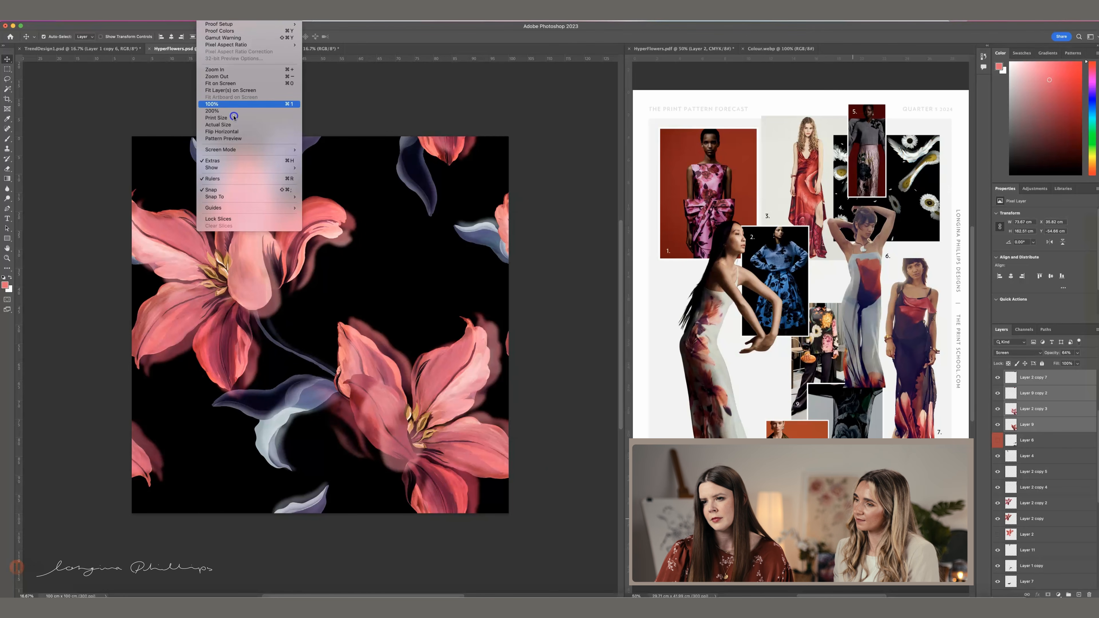
left_click(240, 138)
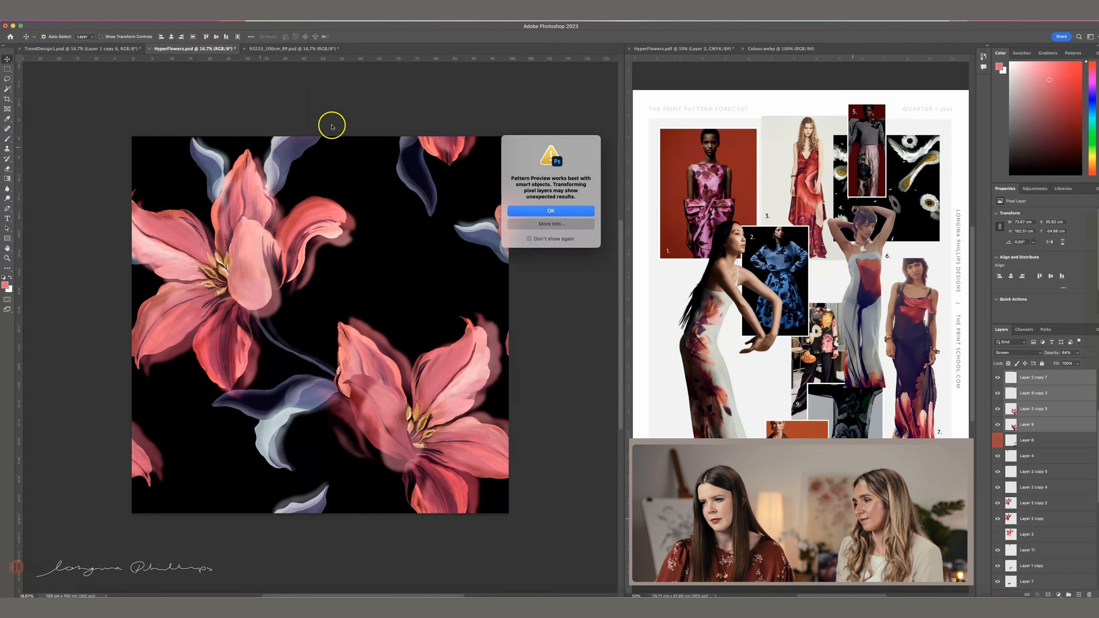
left_click(552, 207)
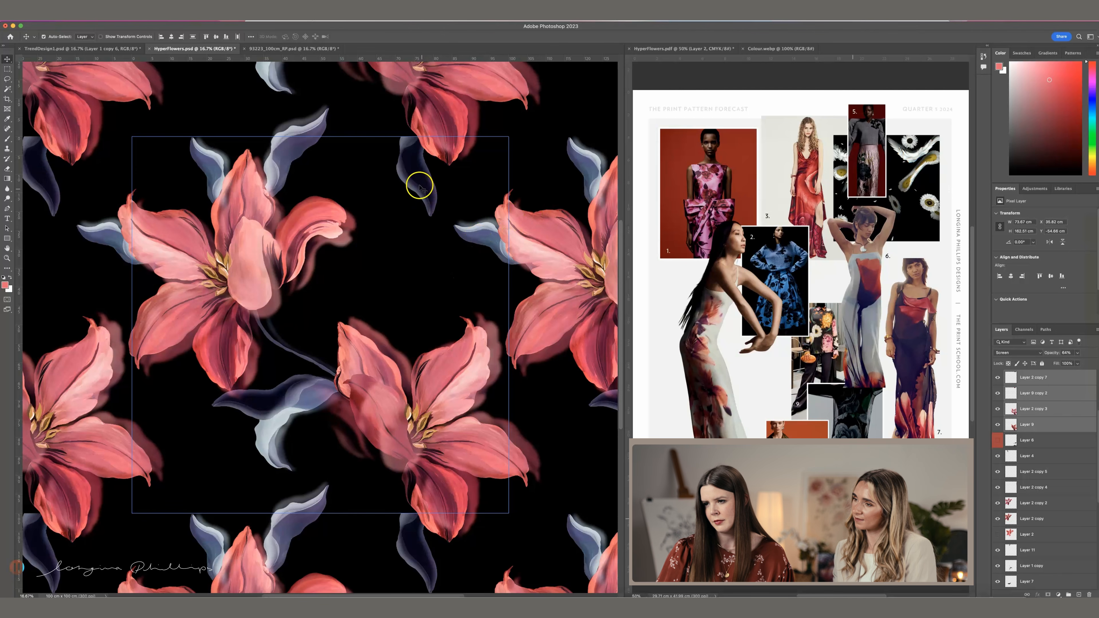
left_click(427, 195)
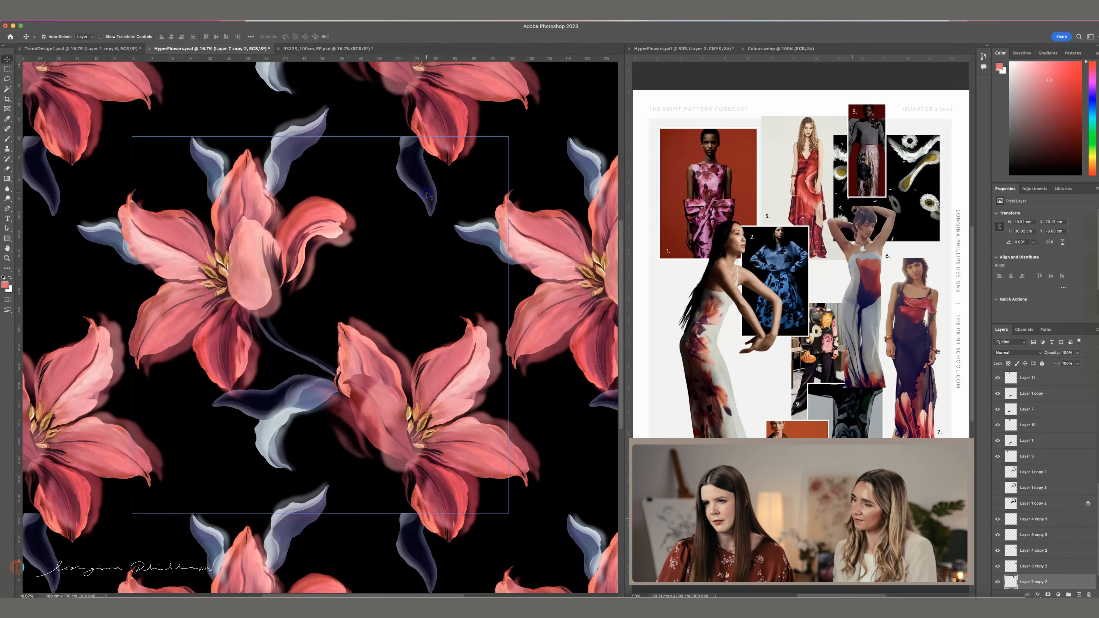
key("super+p")
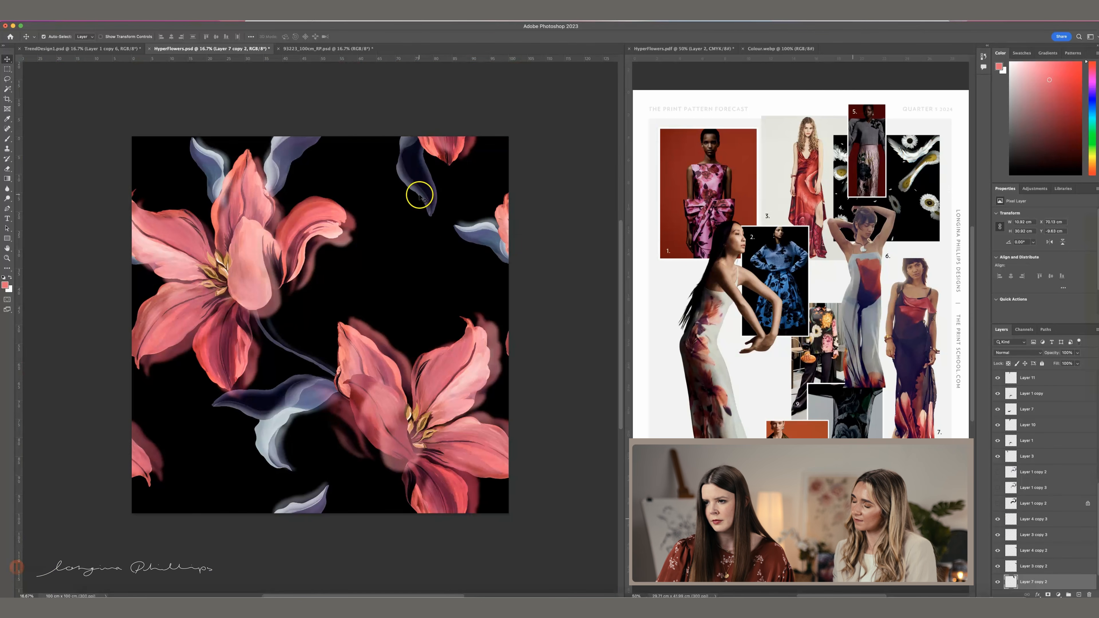
- Make a new copy of the dark blue leaf crossing the upper edge and shift it 100 cm vertically
left_click(416, 221)
left_click(423, 196)
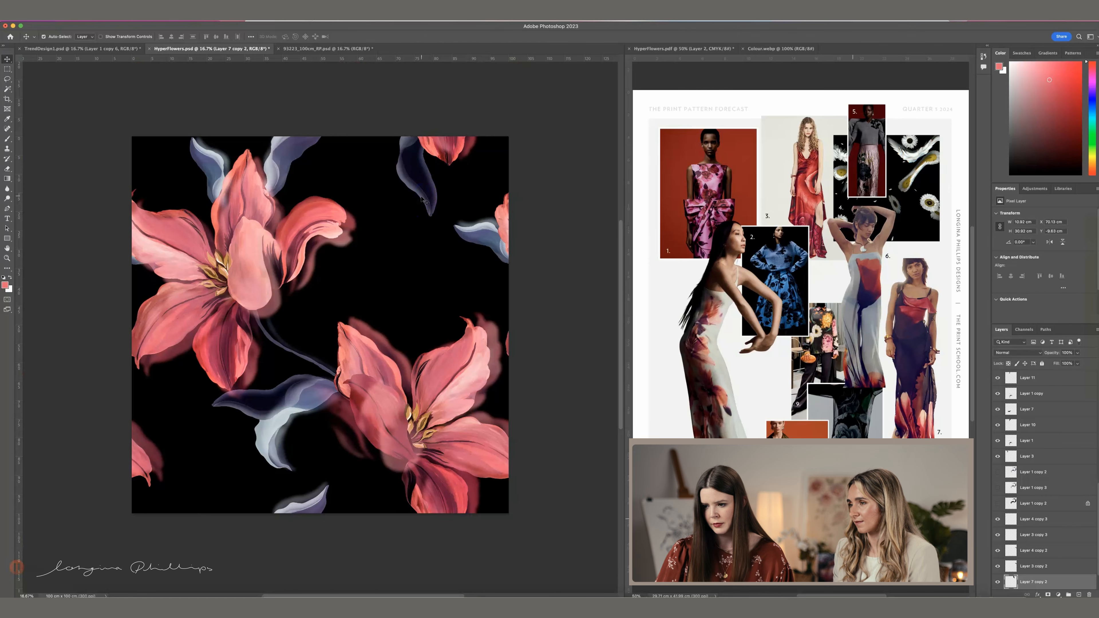
key("super+alt+t")
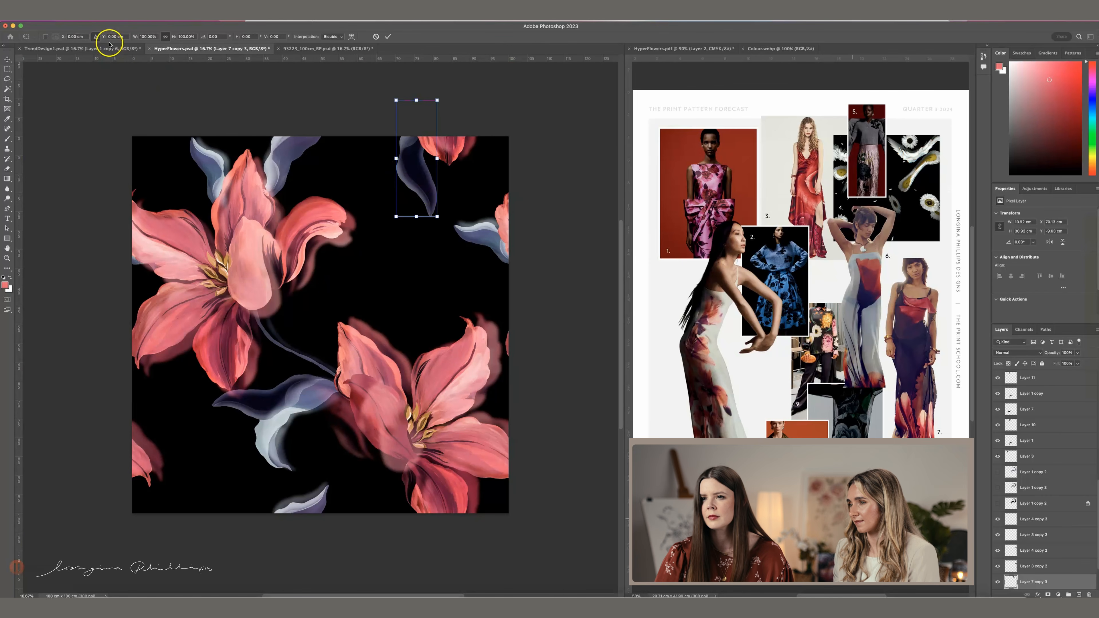
type("10")
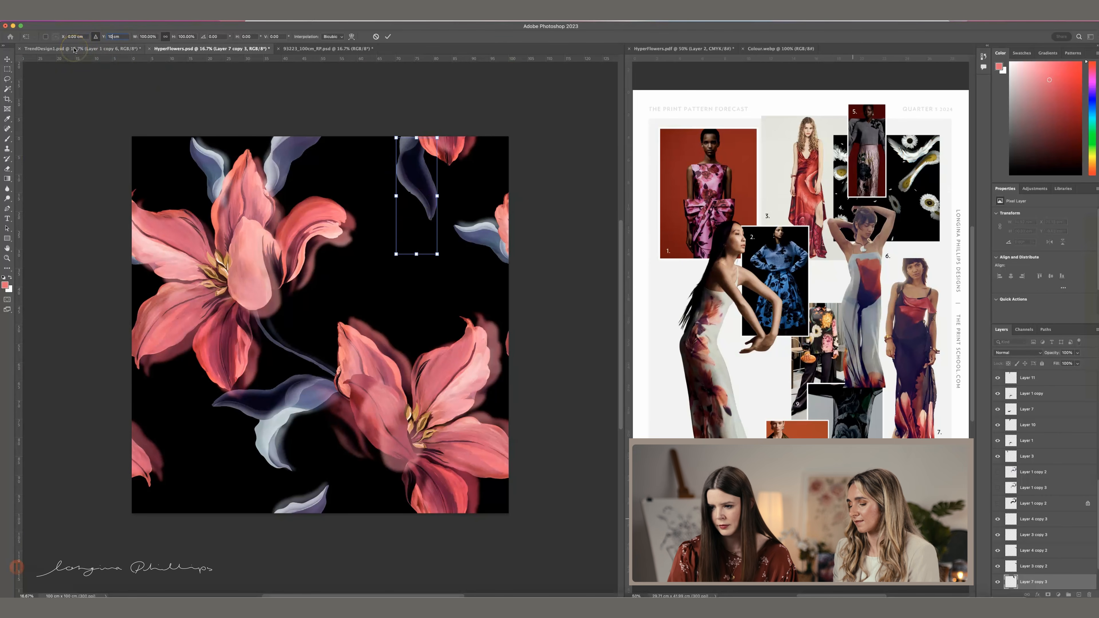
type("0")
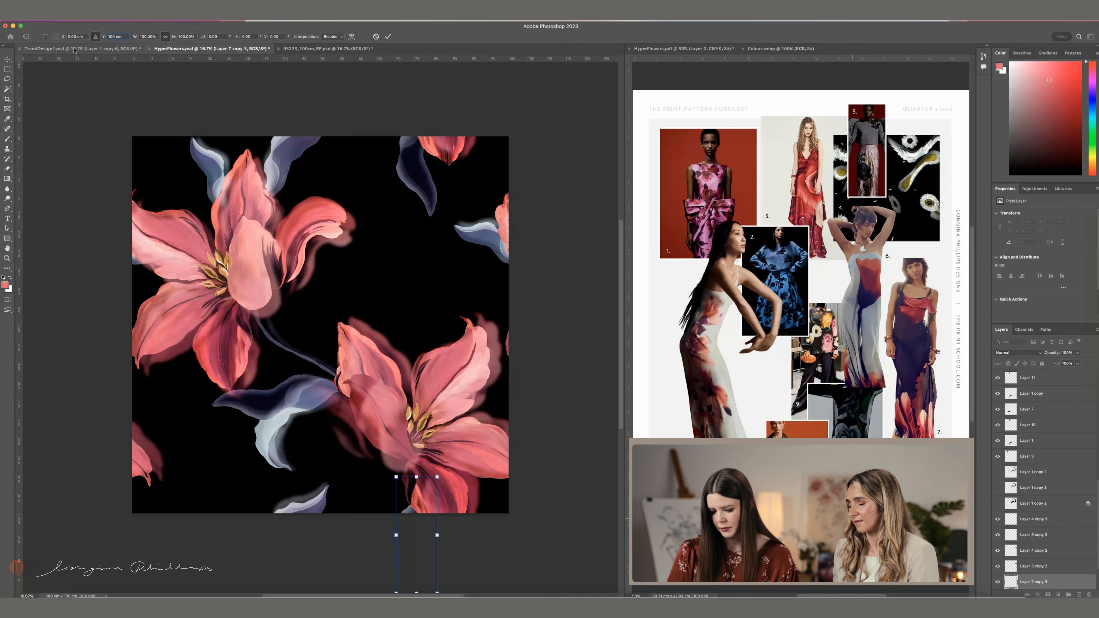
key("Return")
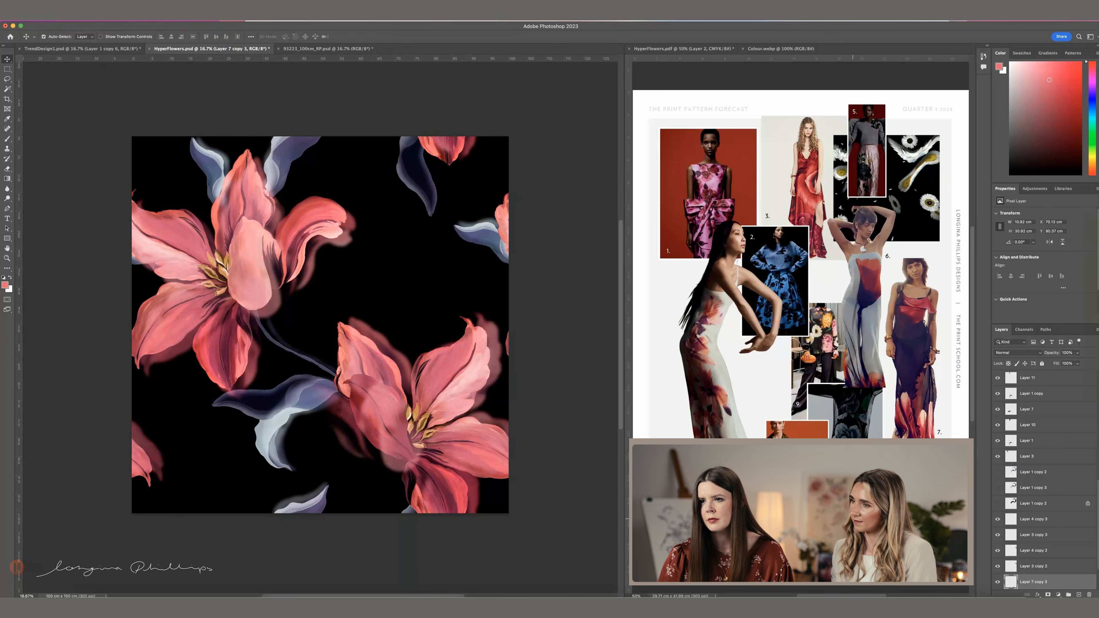
- Examine the tiled design in Pattern Preview at several zoom levels to judge the repeat and leaf placement
left_click(205, 13)
left_click(250, 143)
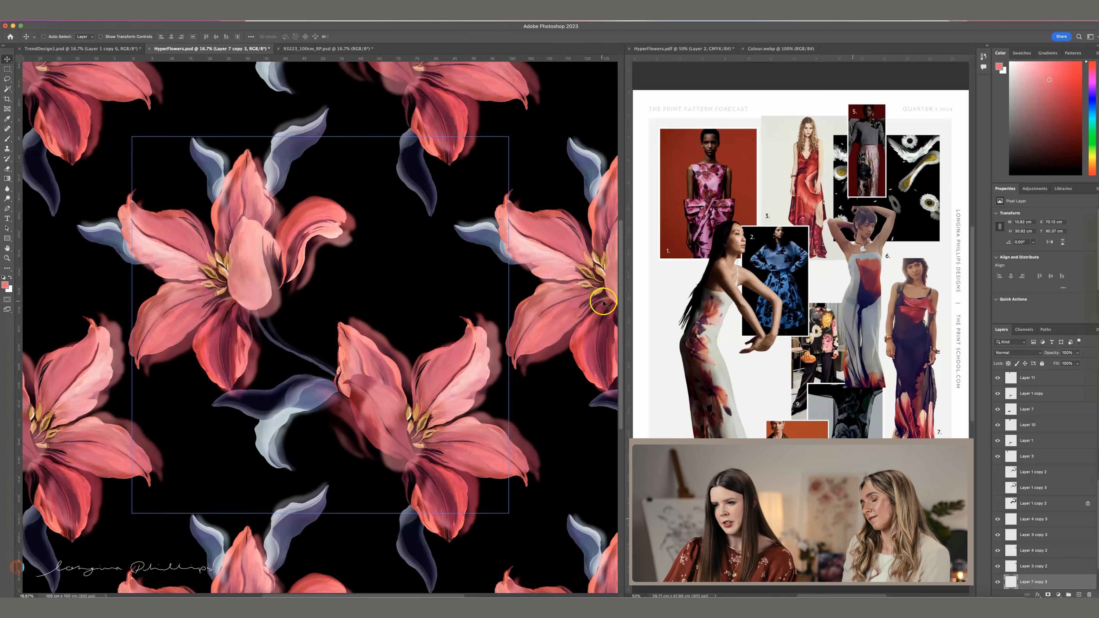
key("super+minus")
key("super+minus")
key("super+minus")
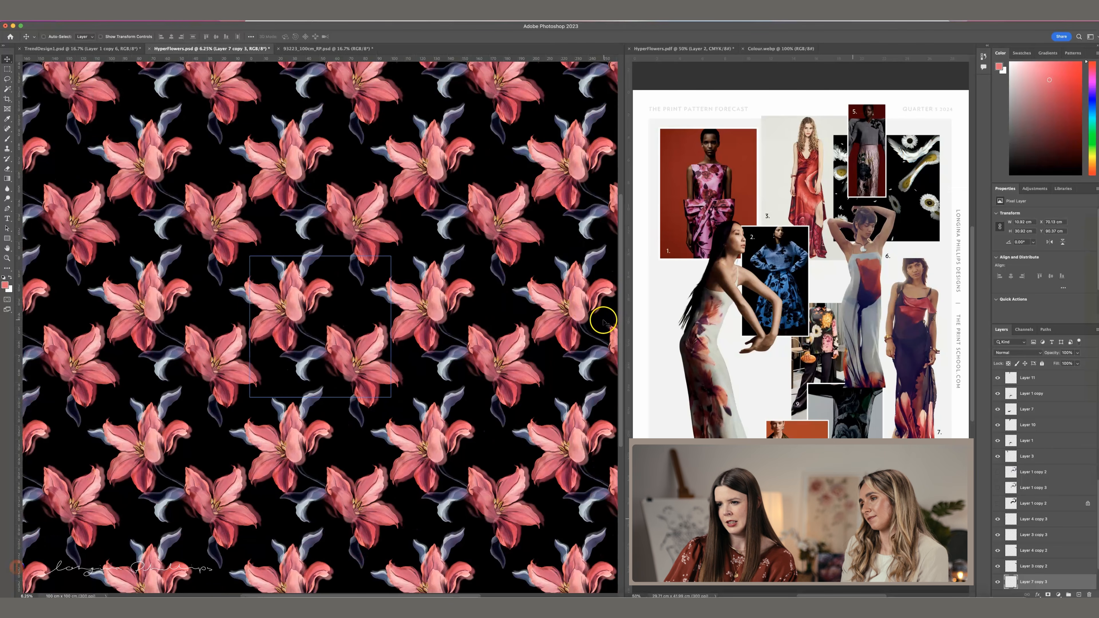
key("super+plus")
key("super+plus")
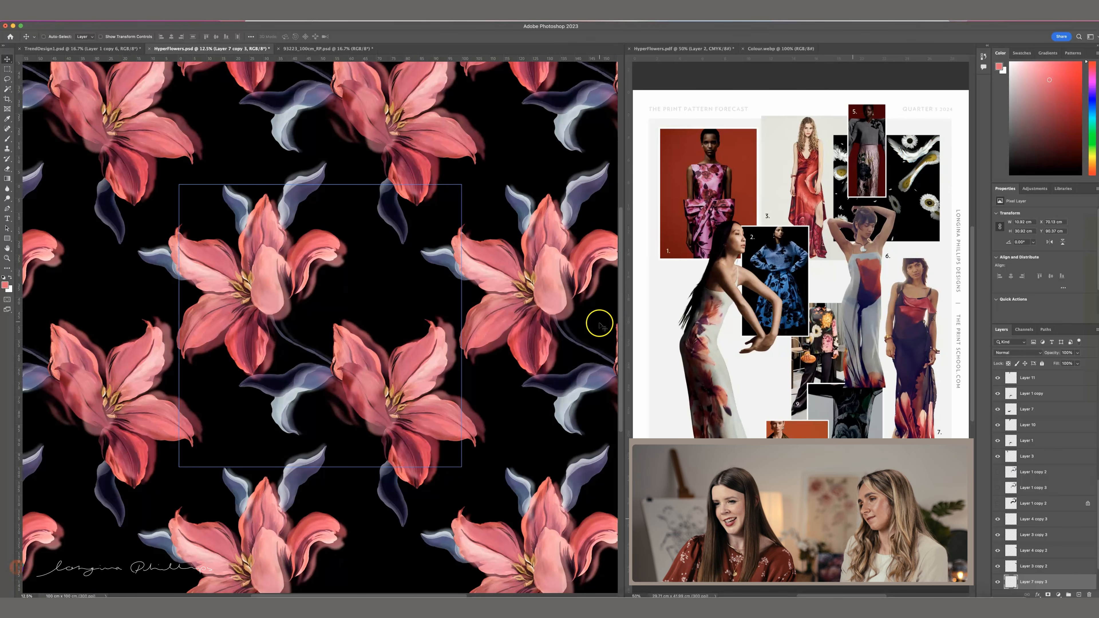
- Review the overall tiled repeat at different scales, leave Pattern Preview, and save HyperFlowers.psd
key("super+plus")
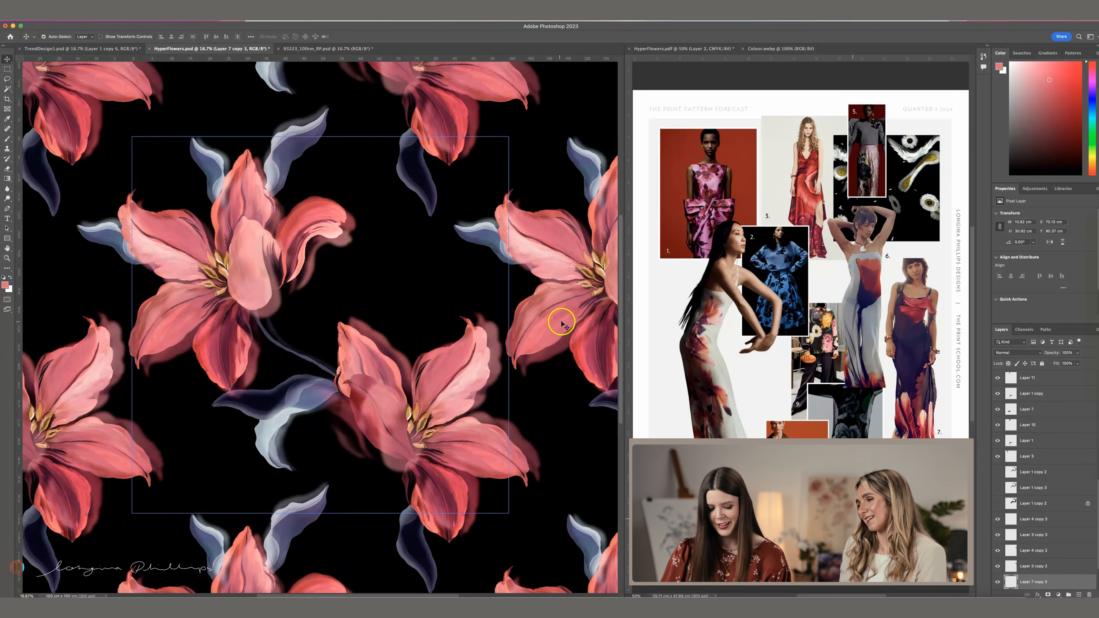
key("super+minus")
key("super+minus")
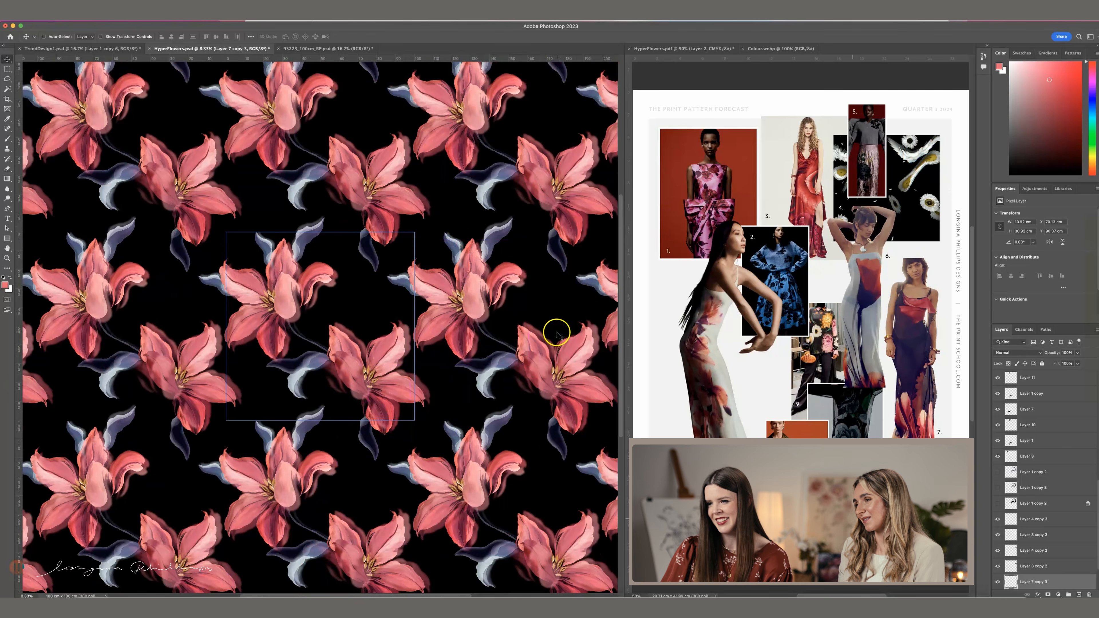
key("super+plus")
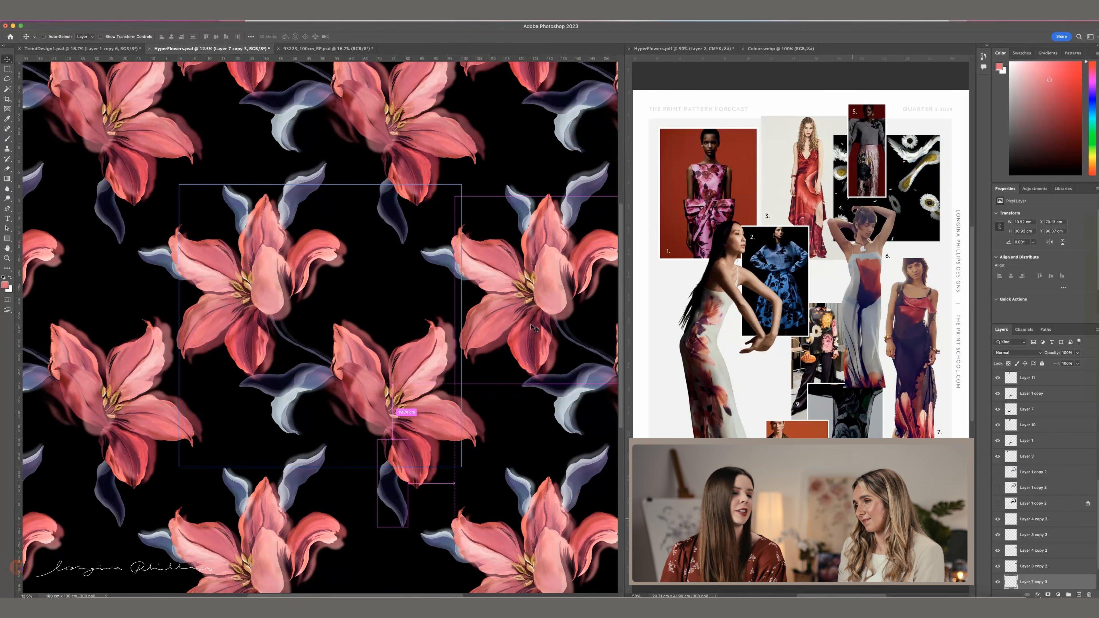
key("super+plus")
left_click(510, 375)
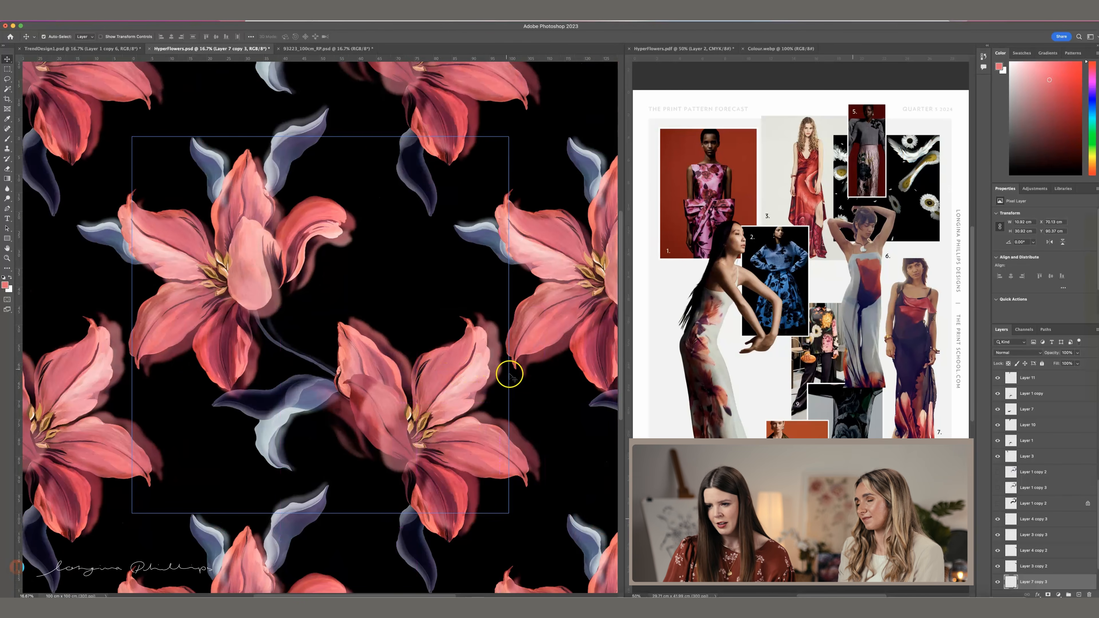
key("super+shift+p")
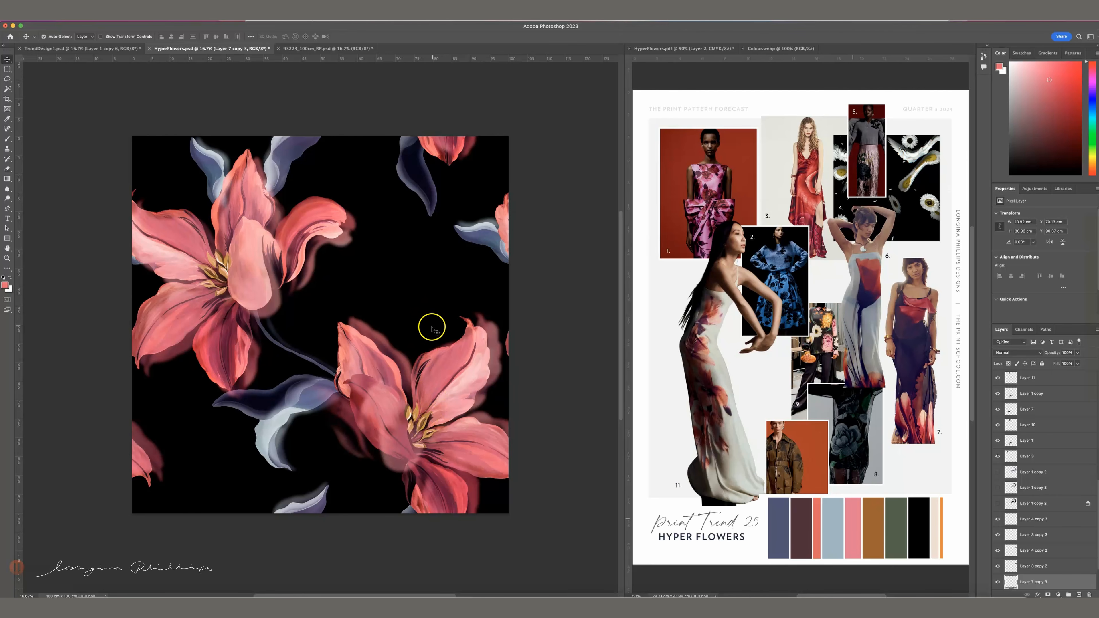
key("super+s")
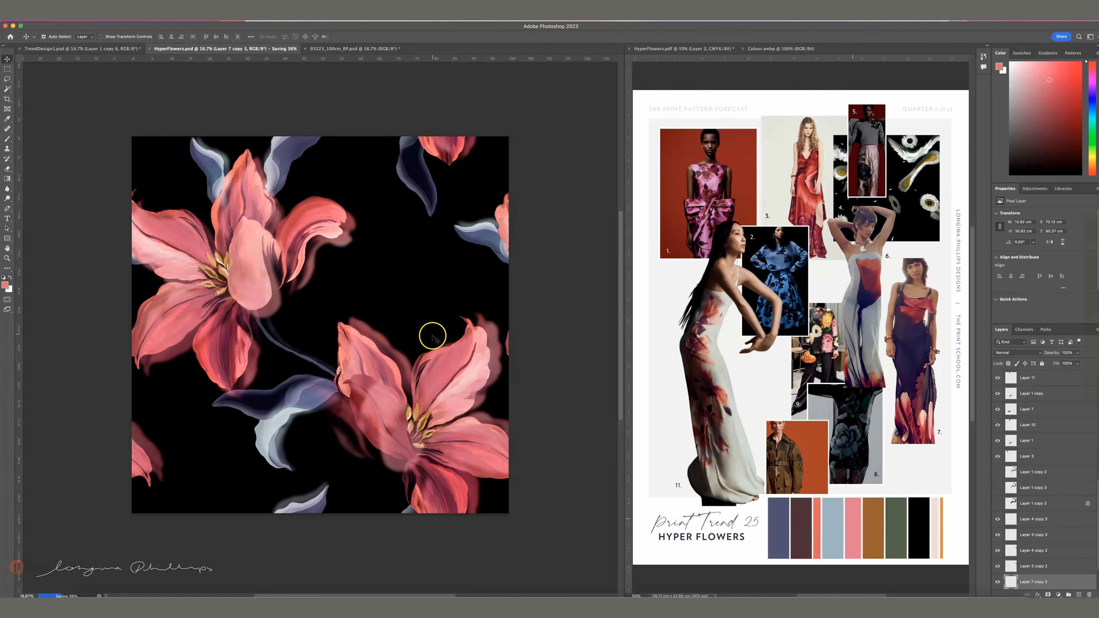